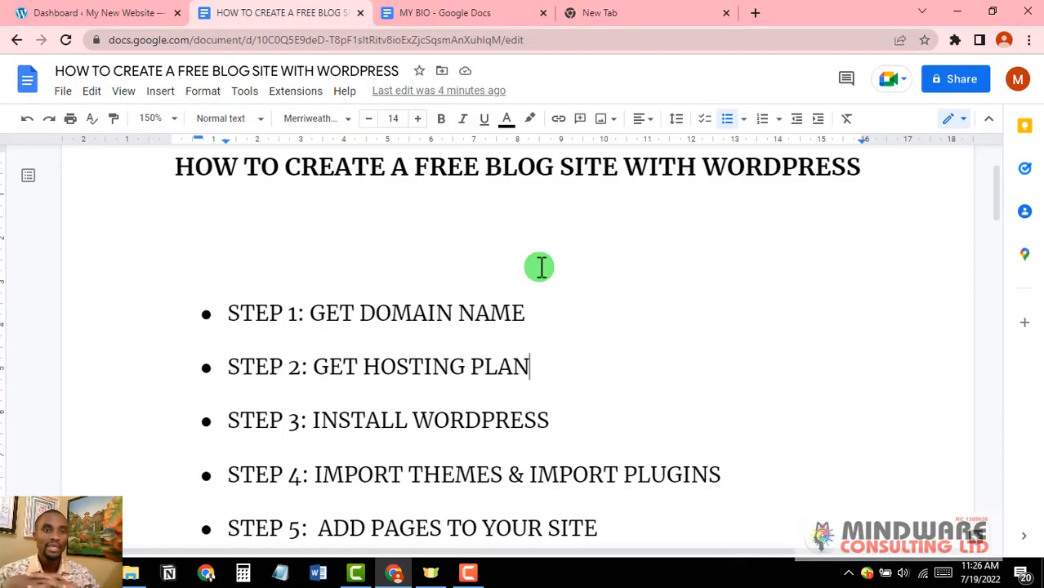
Step: Mask the guide's STEP 1: GET DOMAIN NAME line with a solid black text highlight
scroll(540, 266, "down", 5)
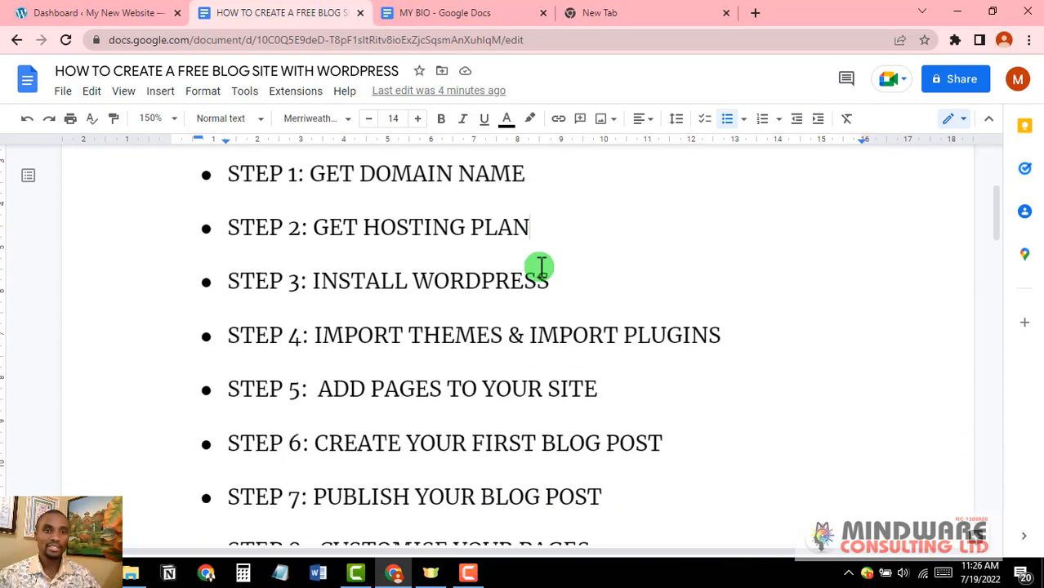
scroll(539, 266, "up", 6)
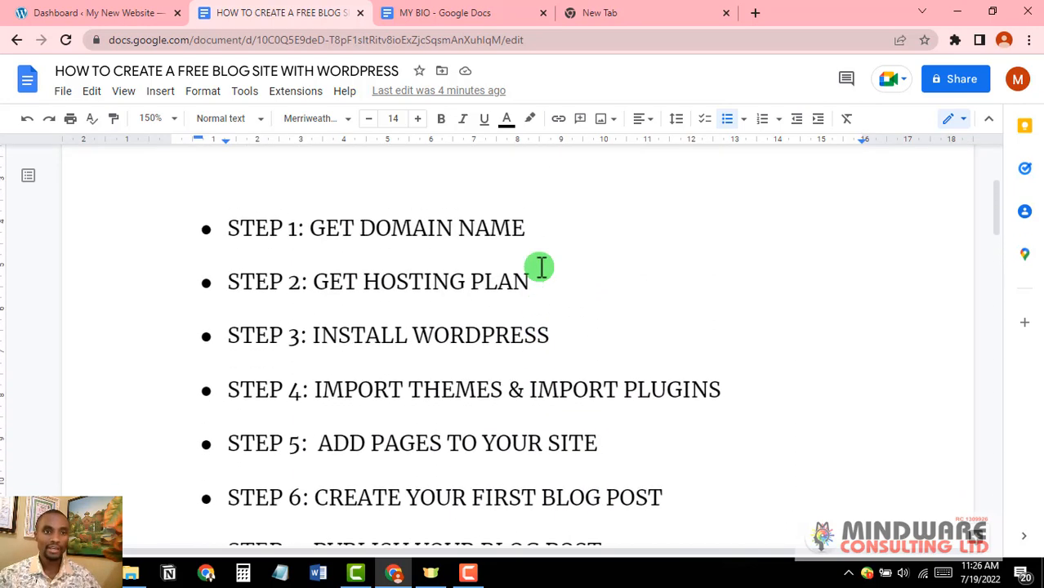
scroll(309, 214, "down", 3)
scroll(311, 216, "up", 1)
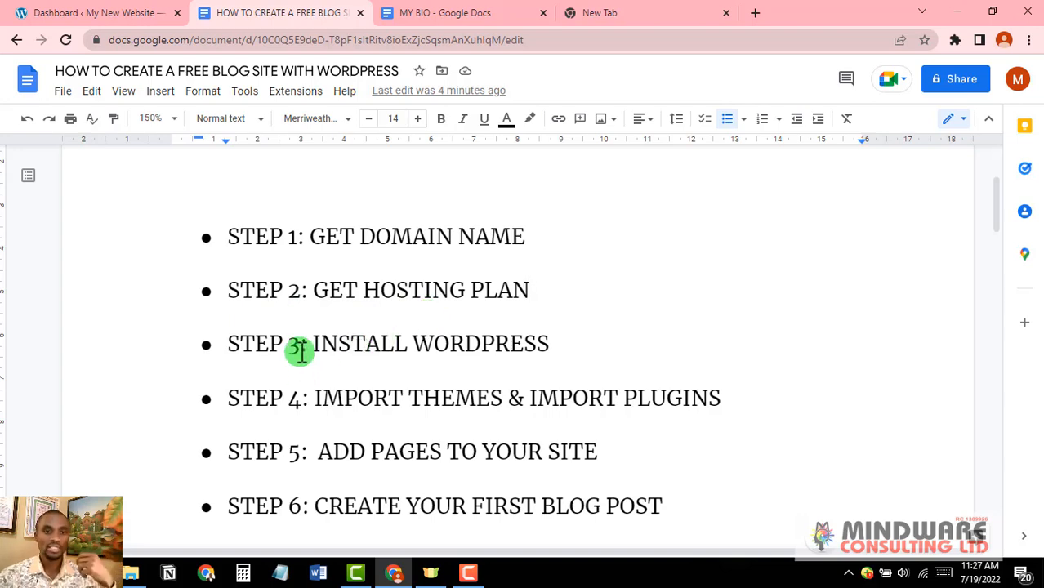
scroll(299, 350, "down", 2)
scroll(298, 342, "up", 2)
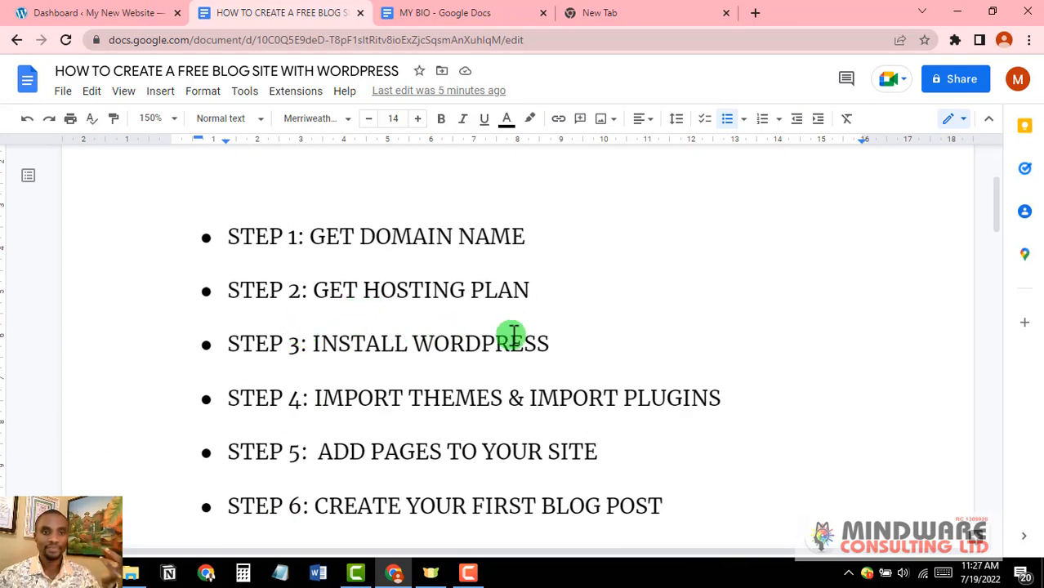
scroll(511, 335, "down", 2)
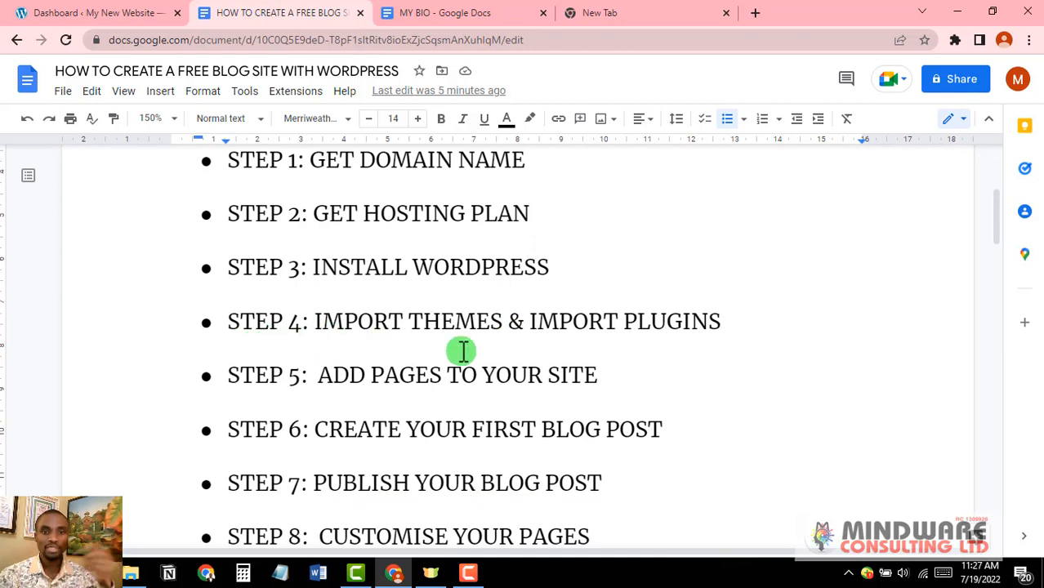
scroll(242, 337, "down", 2)
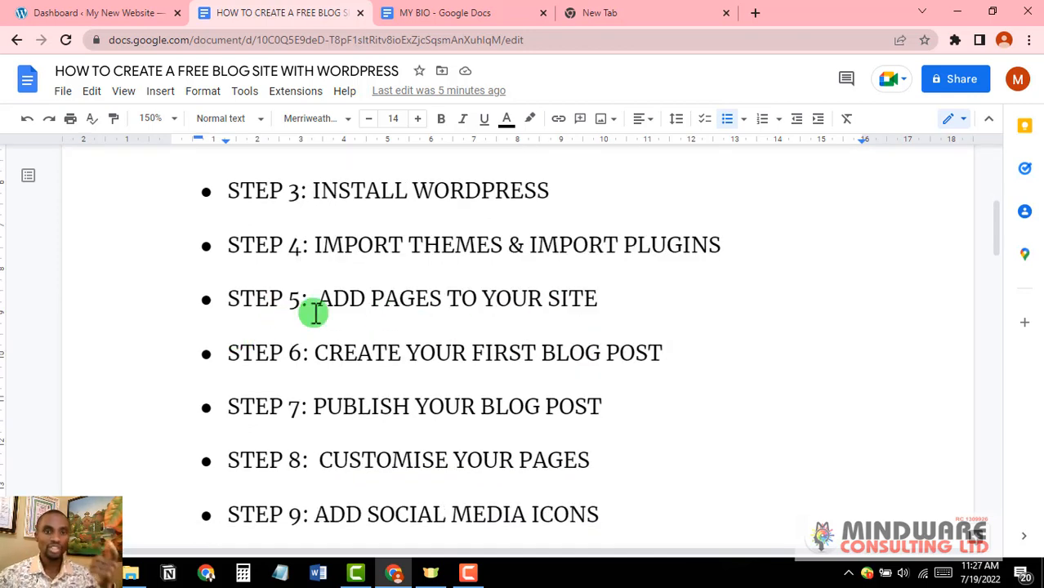
scroll(279, 312, "down", 2)
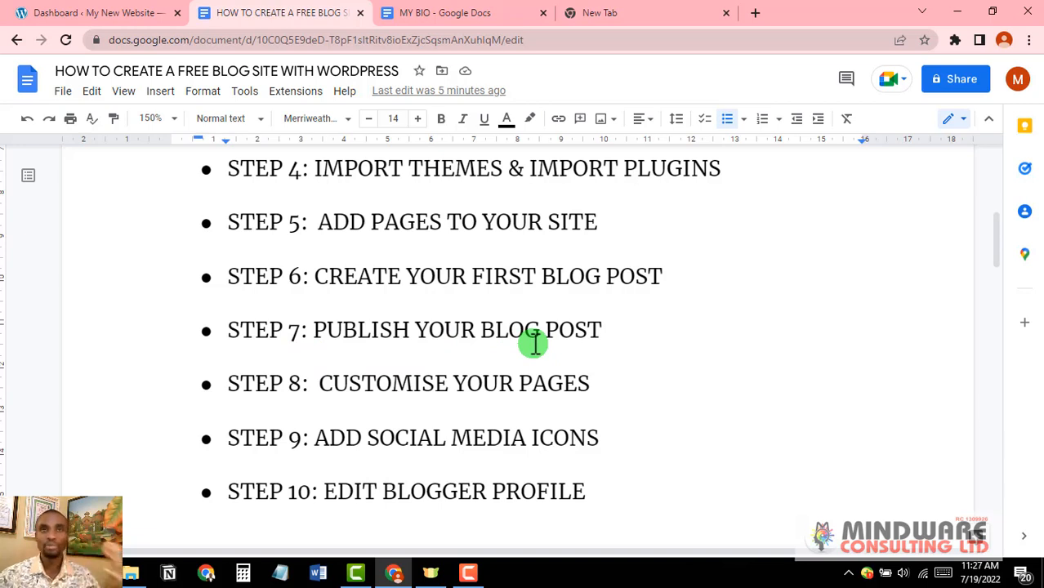
scroll(534, 344, "down", 1)
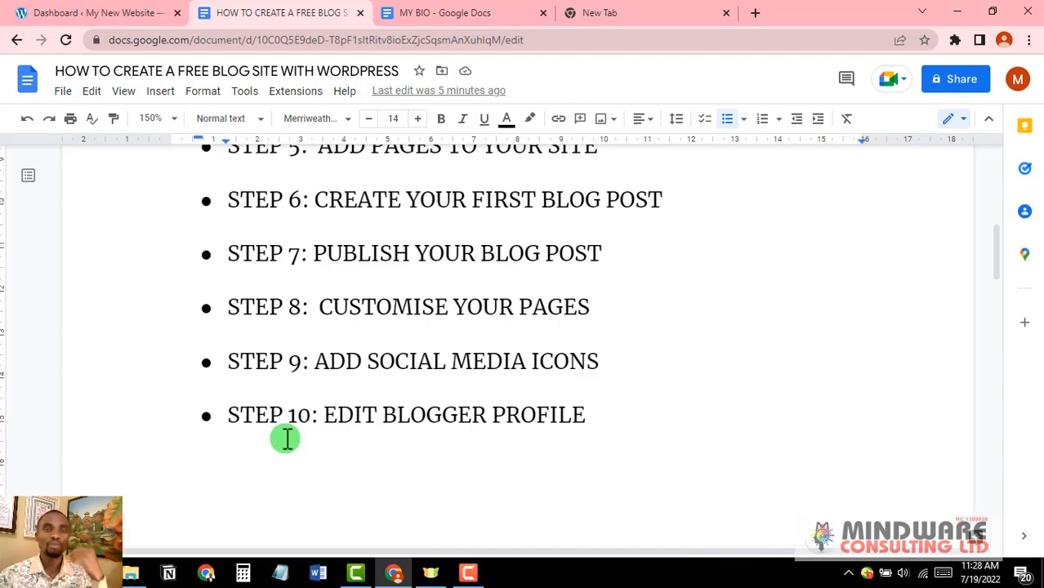
scroll(286, 439, "up", 5)
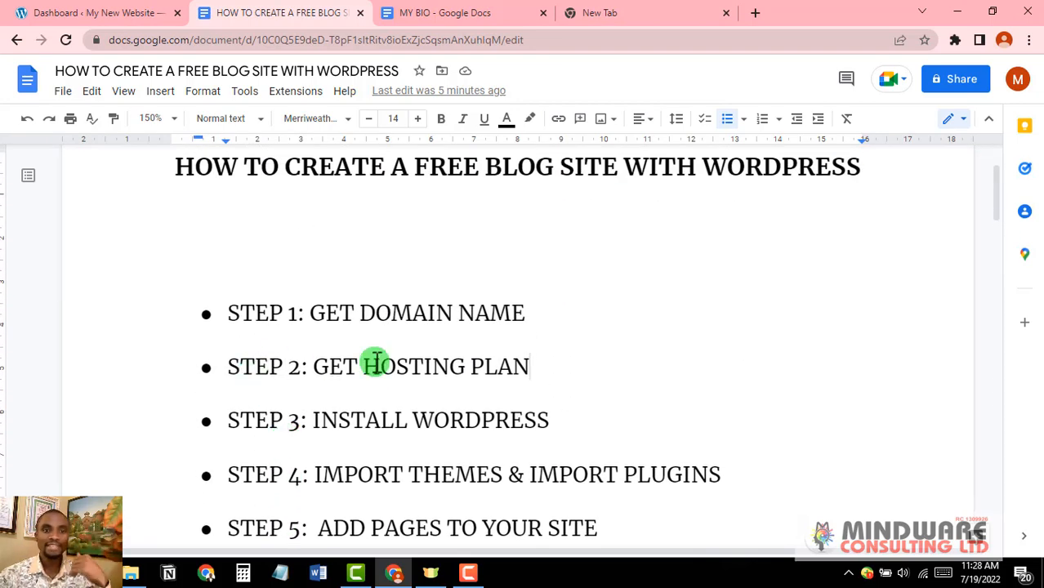
scroll(373, 360, "down", 5)
scroll(376, 360, "down", 2)
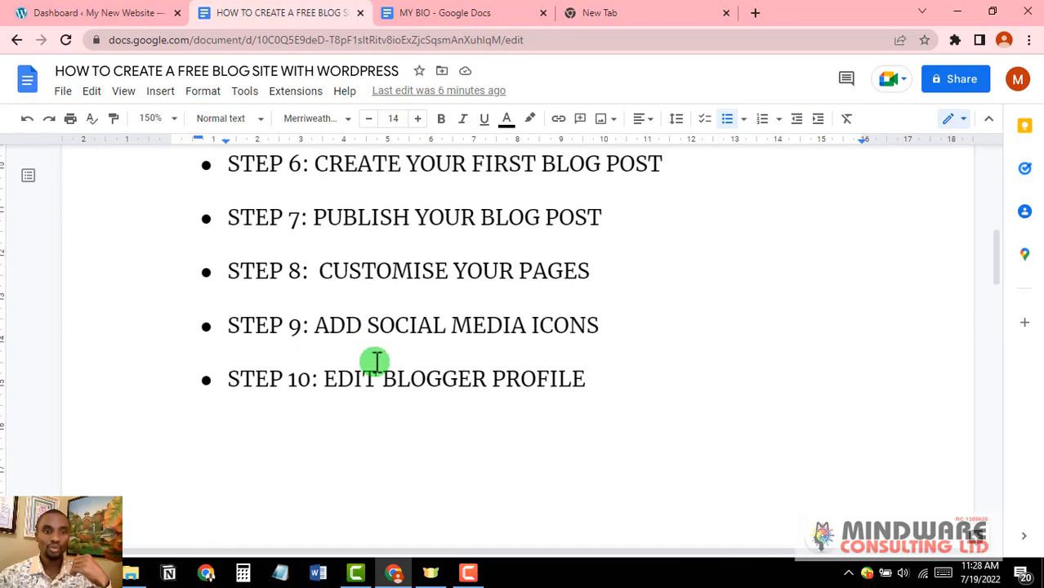
scroll(376, 360, "up", 4)
scroll(376, 361, "up", 3)
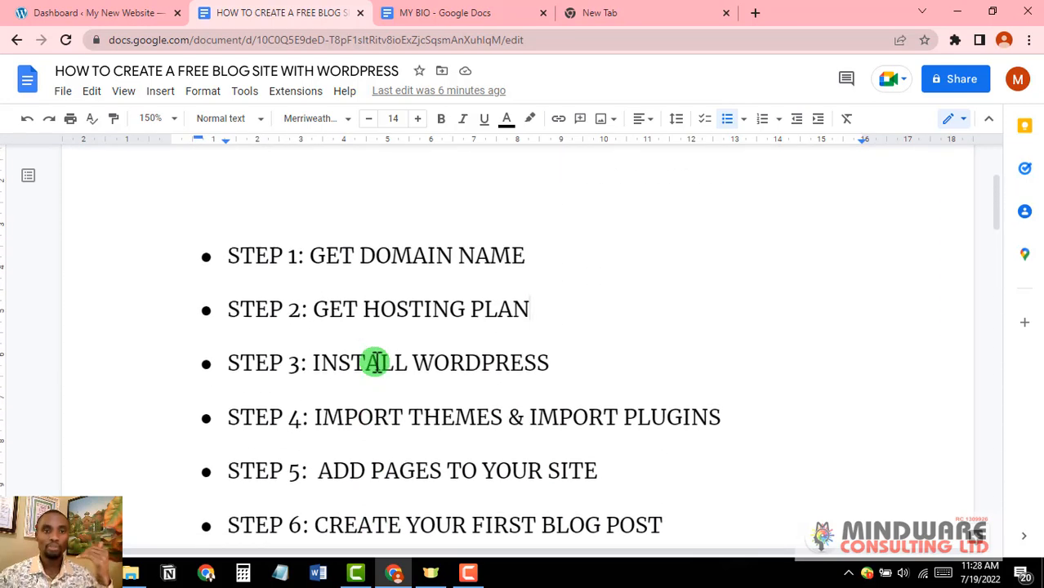
scroll(376, 361, "down", 1)
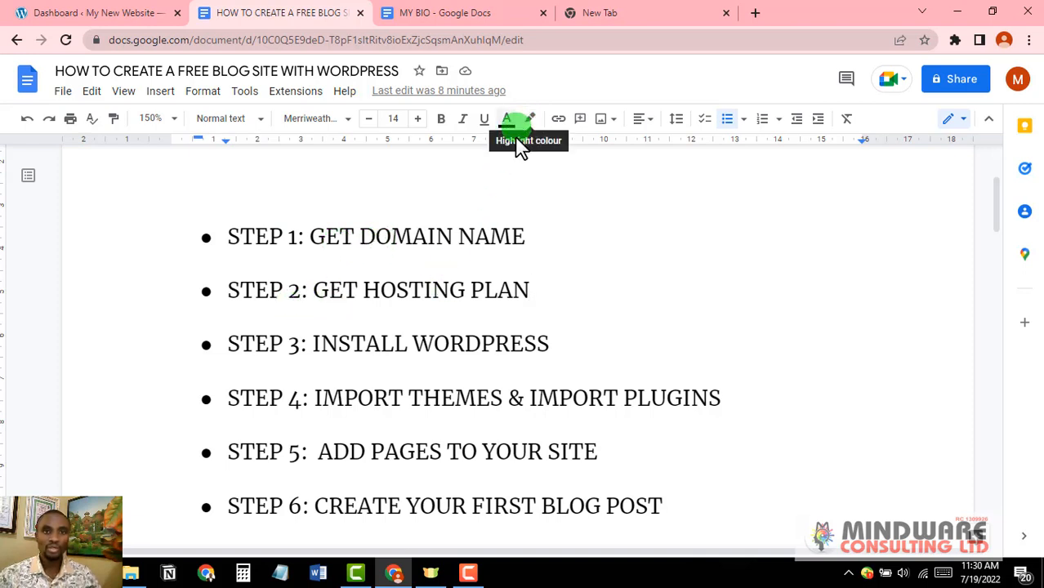
left_click_drag(529, 233, 225, 239)
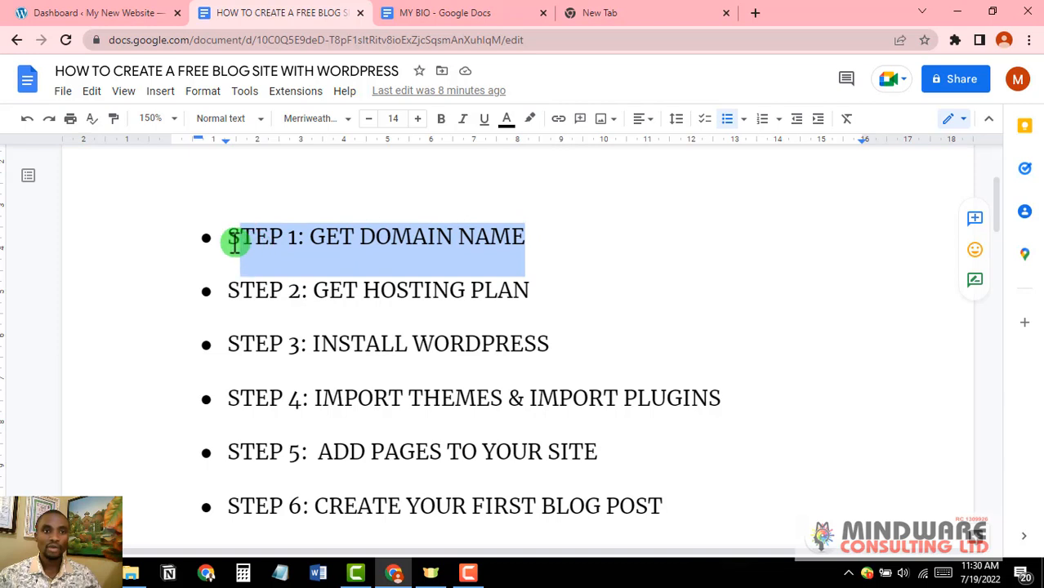
left_click(530, 120)
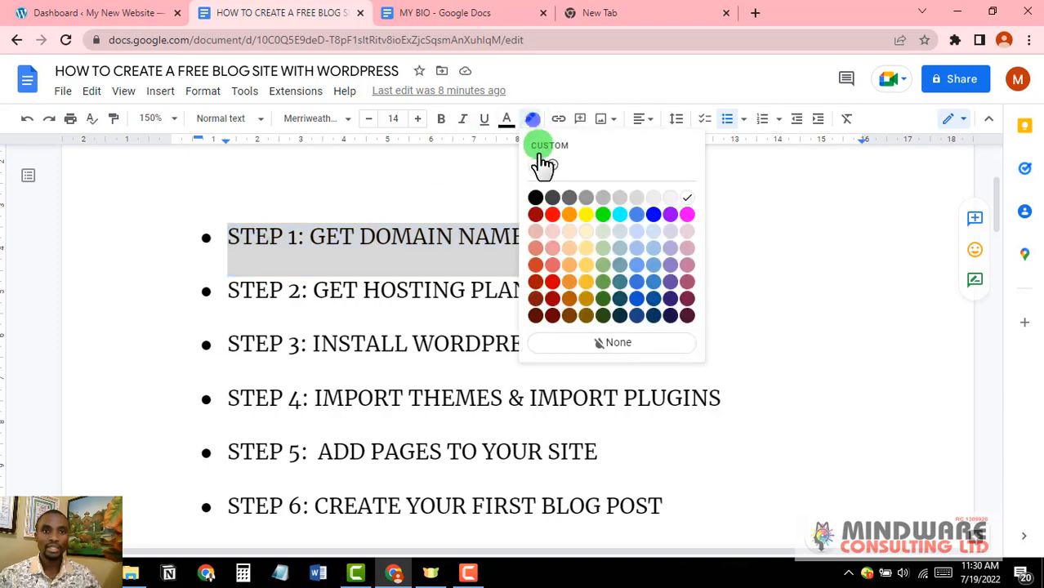
left_click(539, 201)
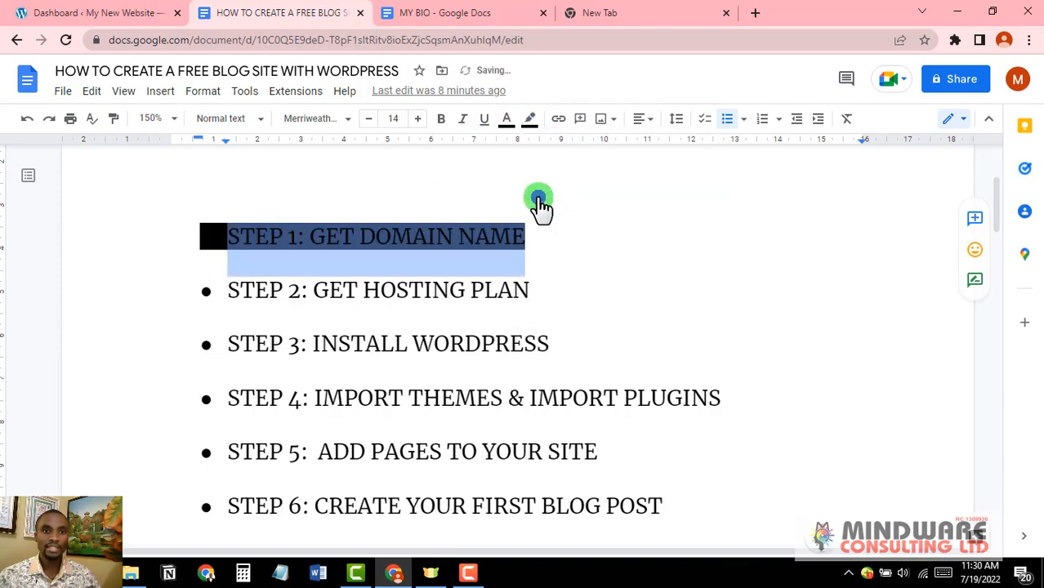
left_click(568, 286)
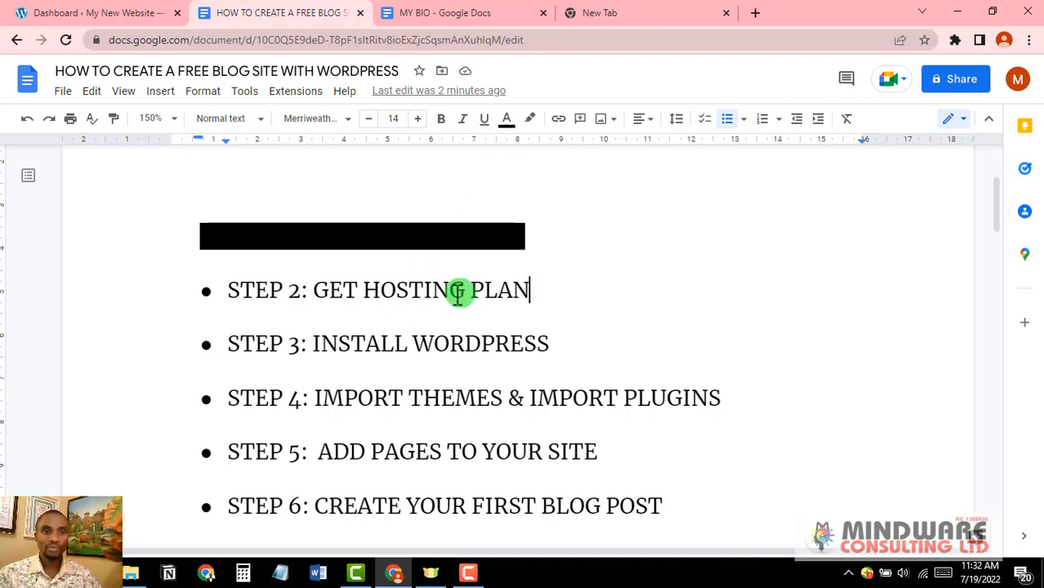
Step: Black out the STEP 2: GET HOSTING PLAN line with a black highlight
left_click(531, 122)
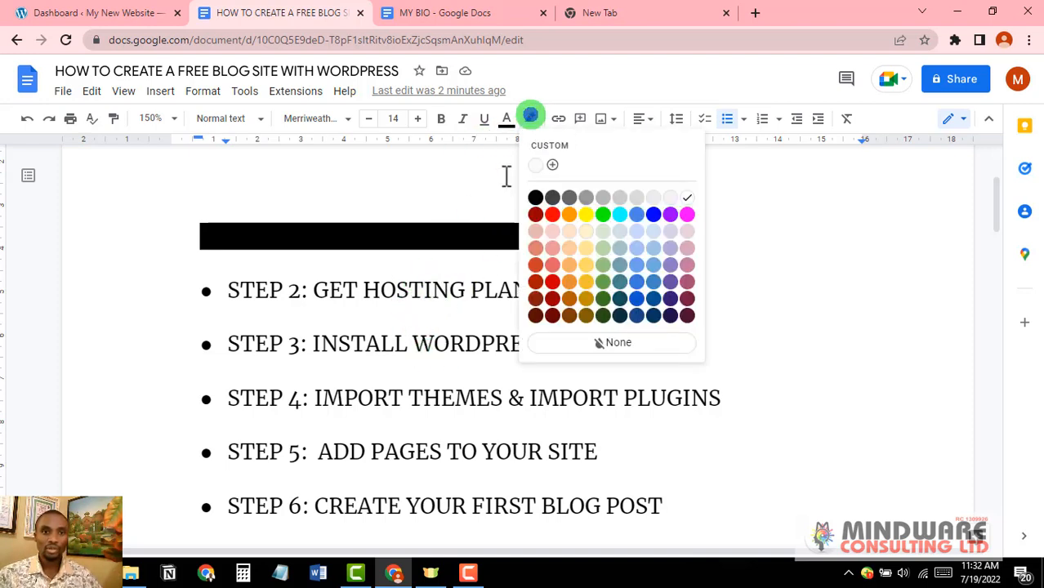
left_click(455, 264)
left_click_drag(541, 286, 223, 293)
left_click(530, 119)
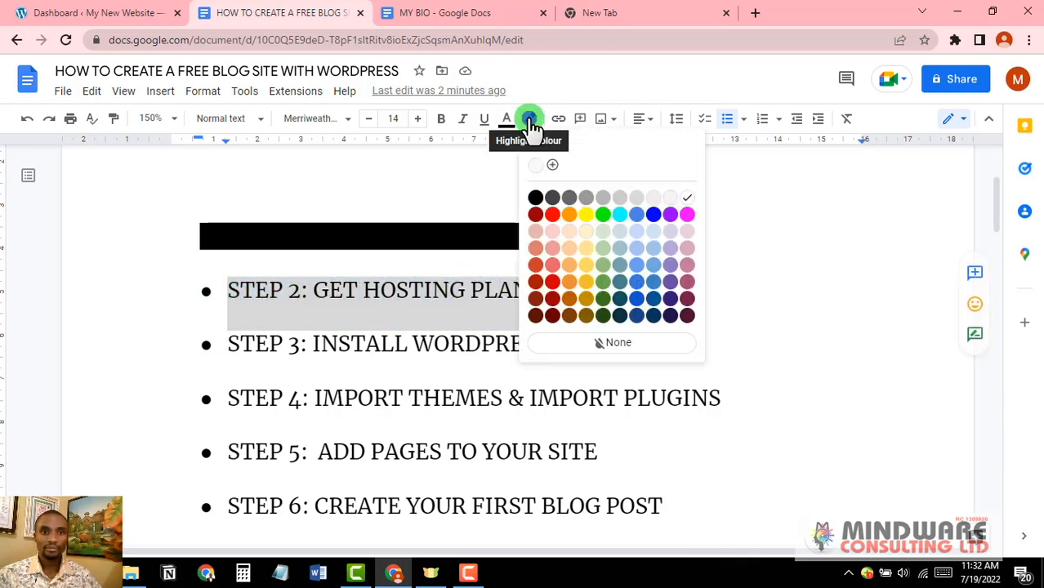
left_click(535, 199)
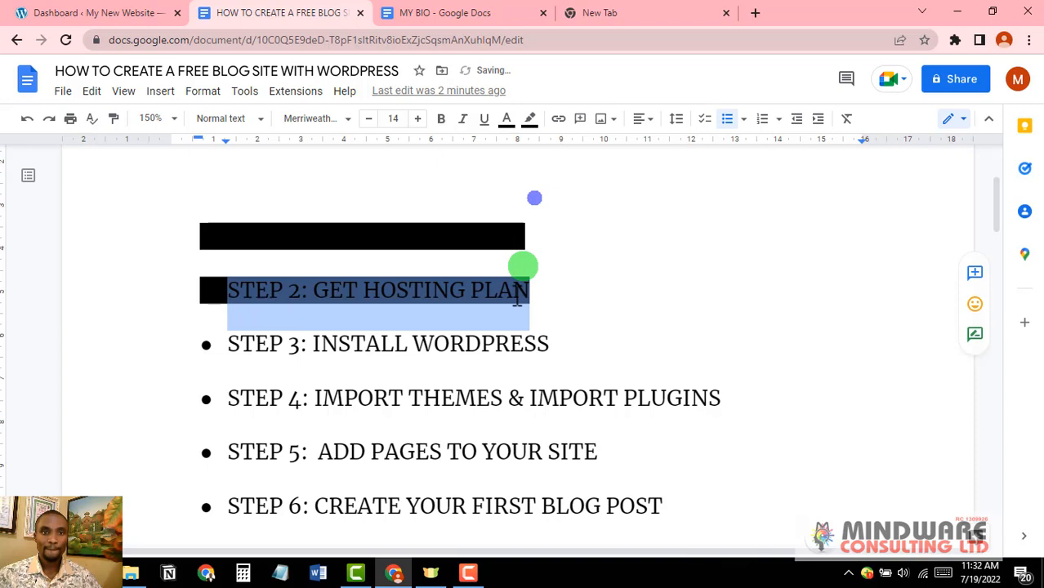
left_click(535, 343)
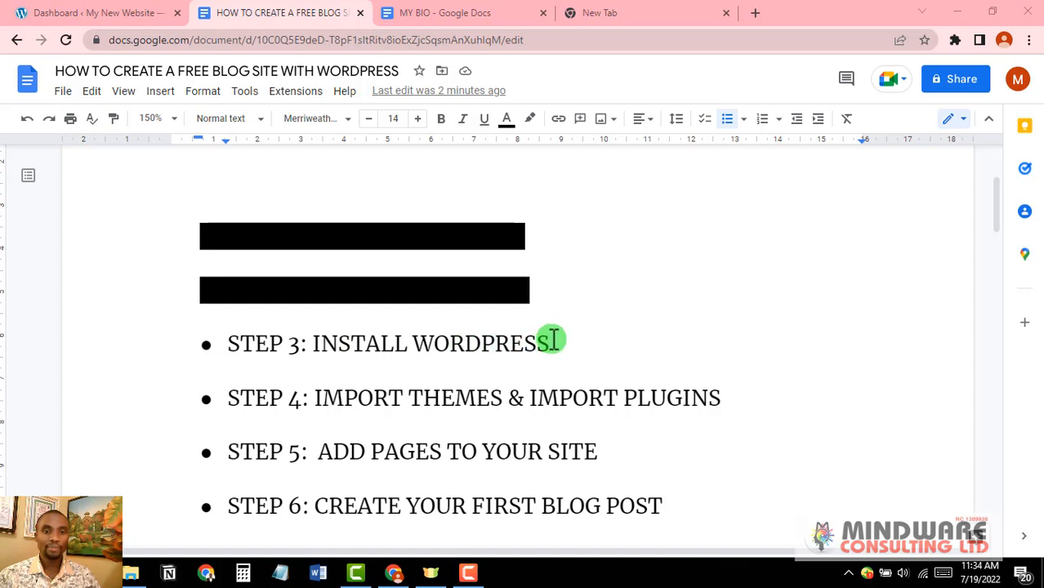
Step: Give the STEP 3: INSTALL WORDPRESS line the same black highlight
left_click_drag(553, 341, 232, 348)
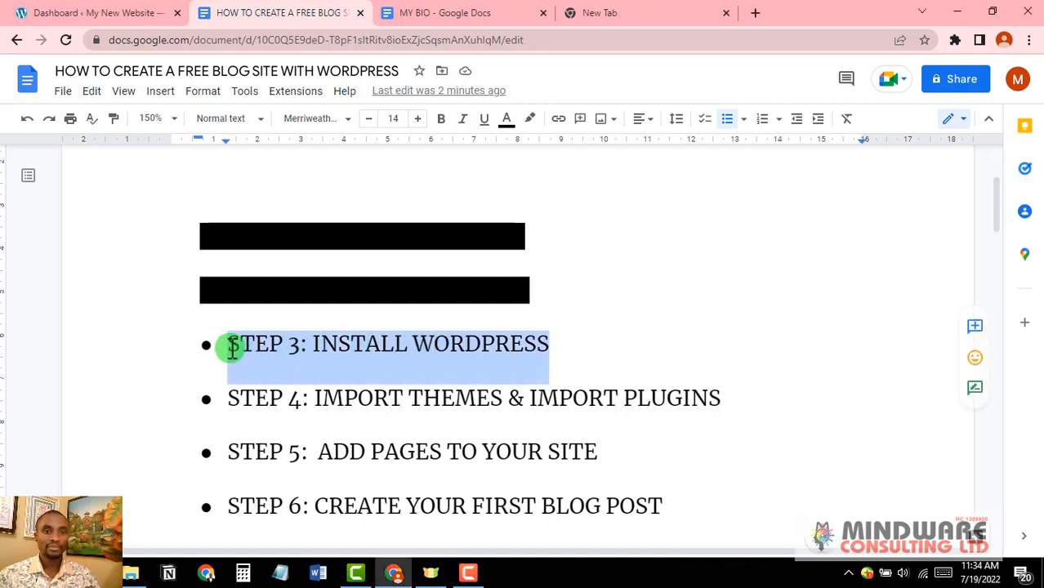
left_click(529, 122)
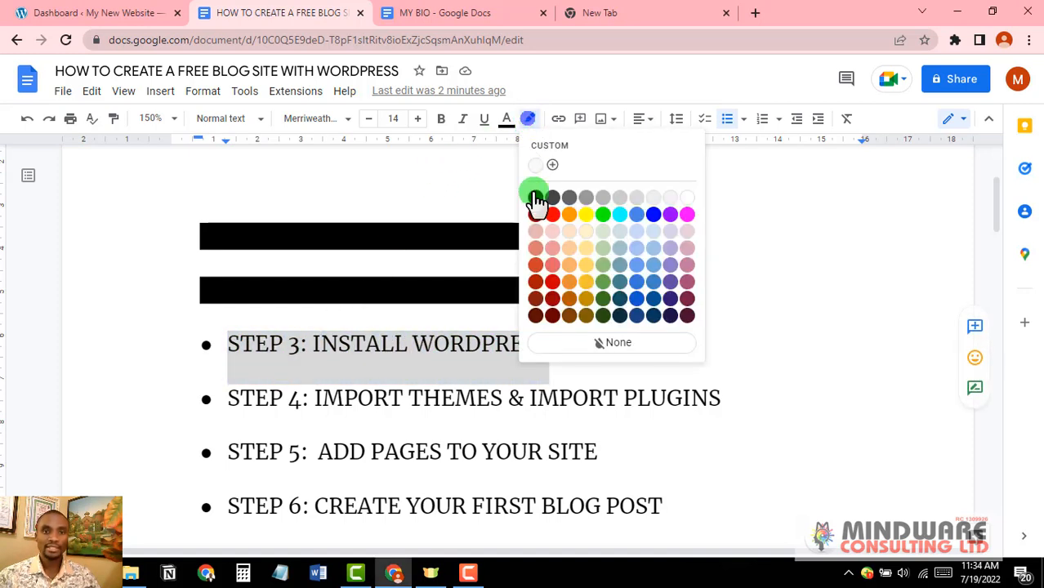
left_click(537, 200)
left_click(577, 364)
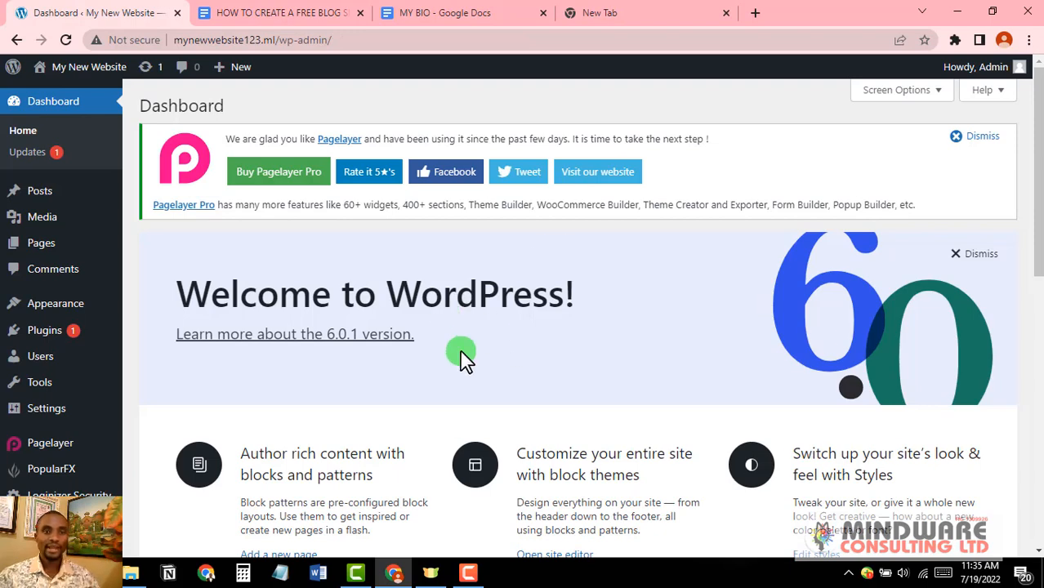
Step: Check the next step in the blog-site guide, then return to the WordPress Dashboard
scroll(557, 360, "down", 1)
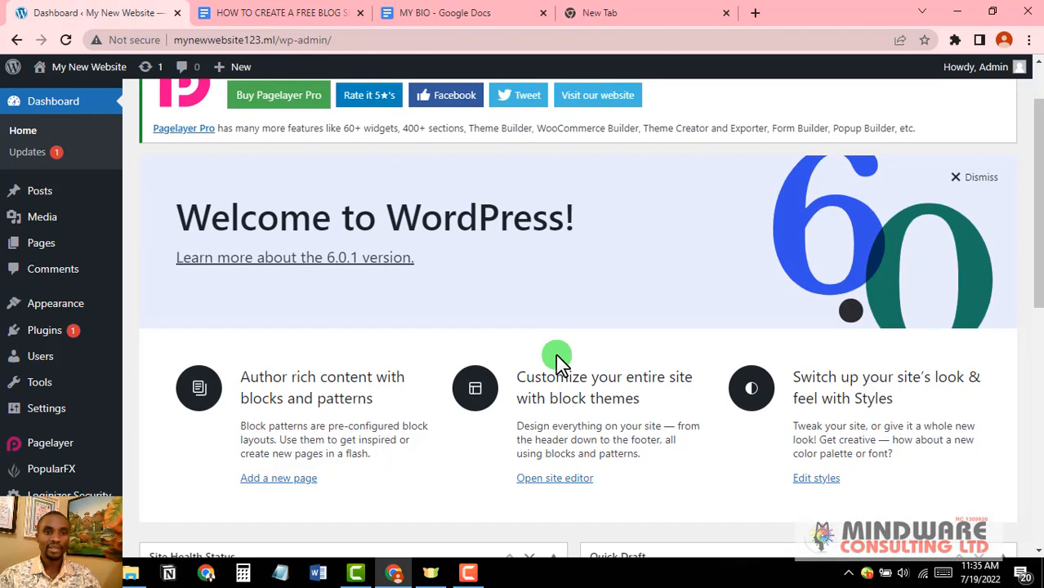
scroll(557, 360, "up", 1)
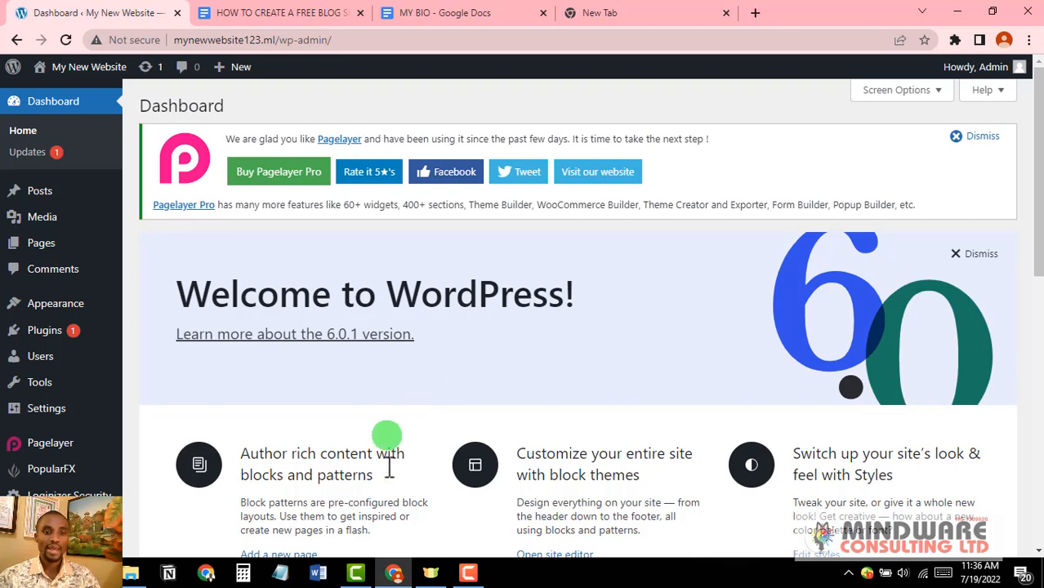
left_click(298, 12)
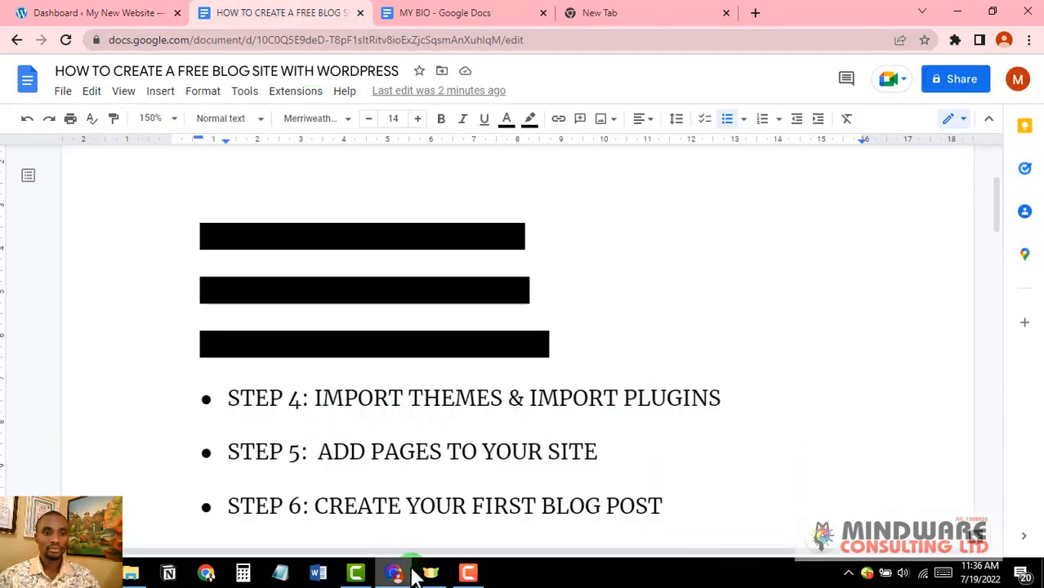
left_click(64, 18)
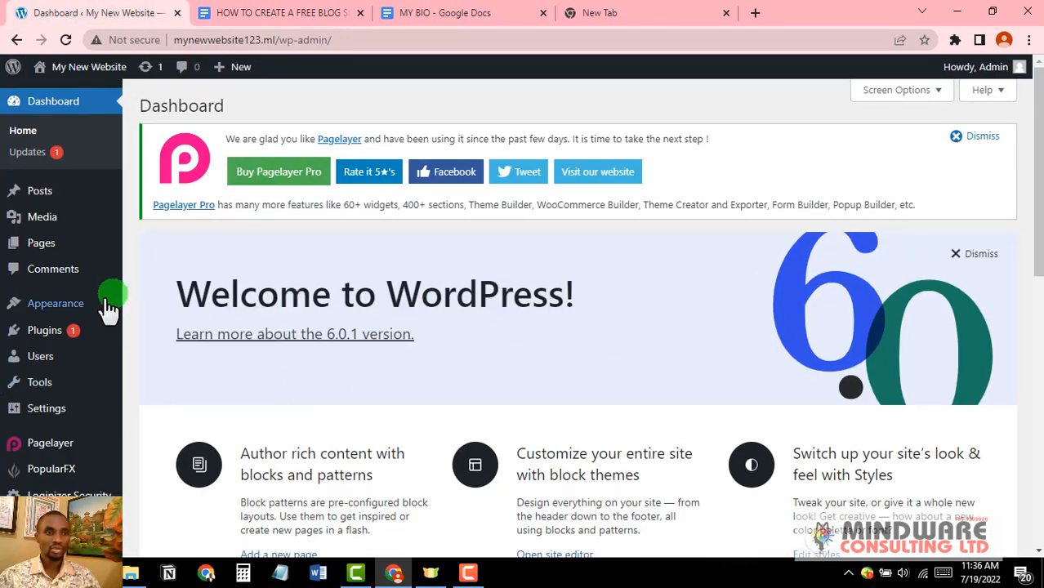
Step: Open Appearance > Themes and review Twenty Twenty-Two, PopularFX, Twenty Twenty and Twenty Twenty-One
mouse_move(75, 309)
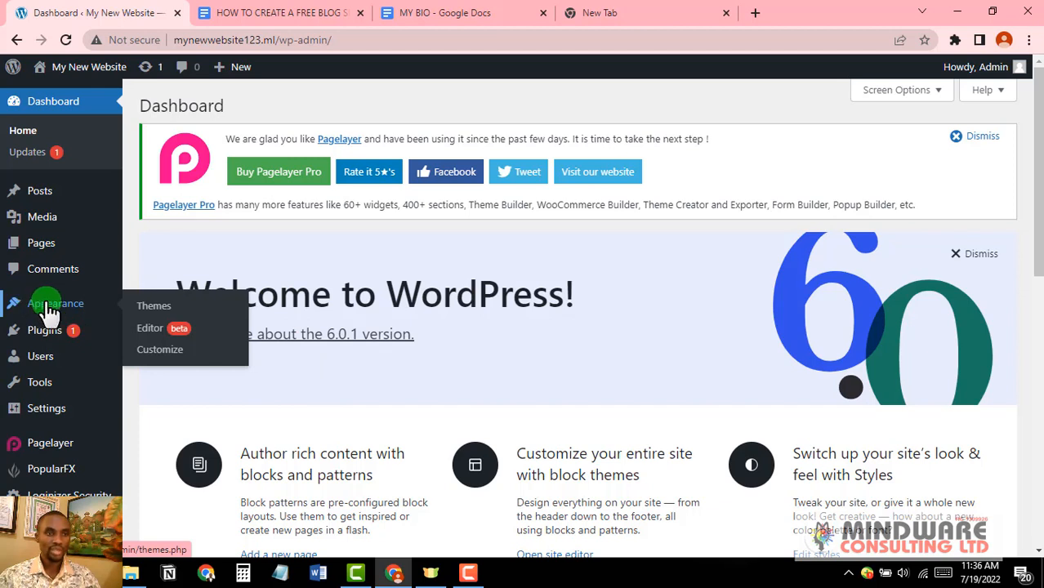
left_click(156, 309)
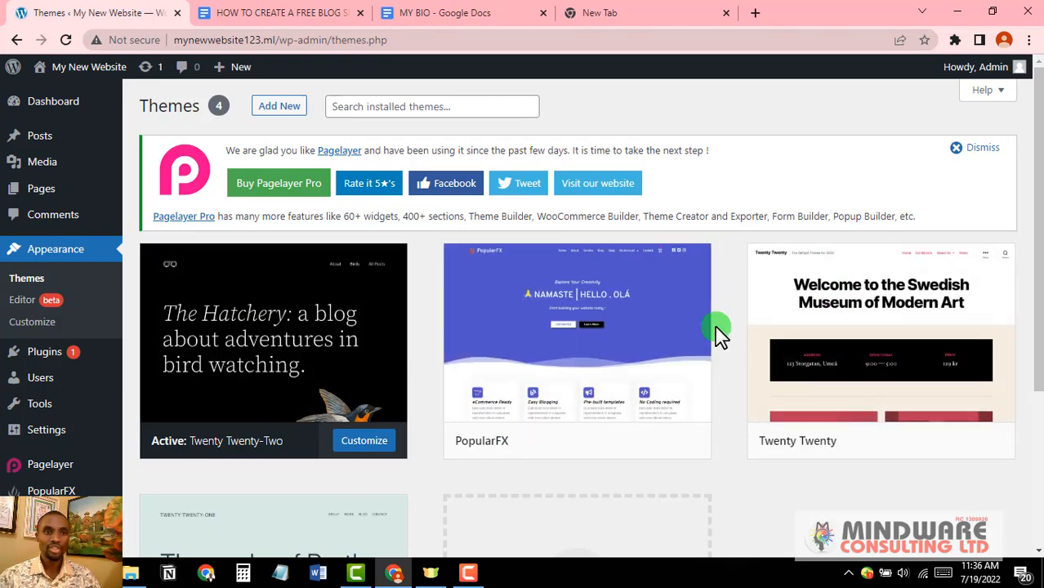
scroll(716, 333, "down", 3)
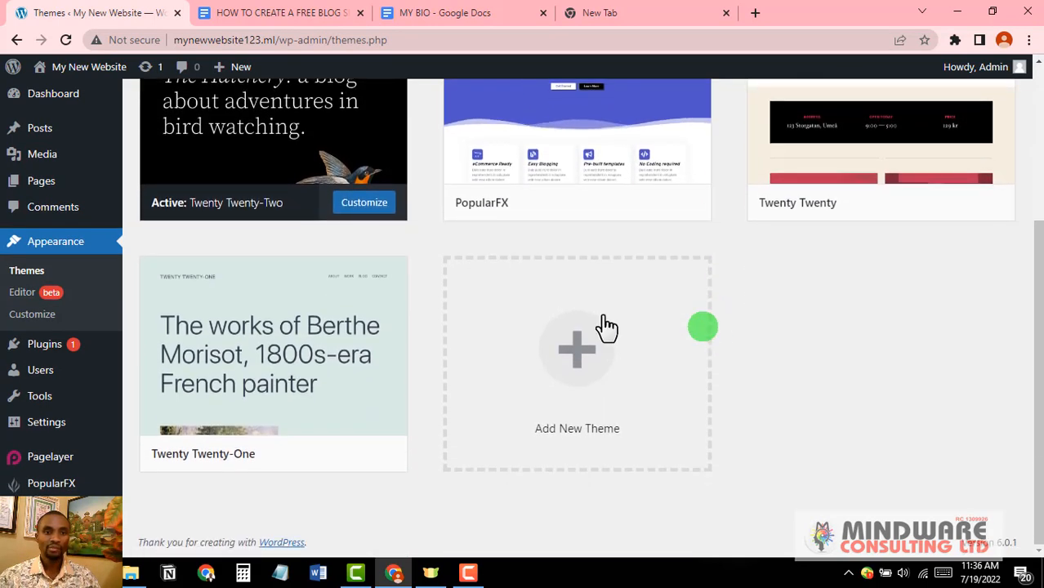
scroll(360, 310, "up", 2)
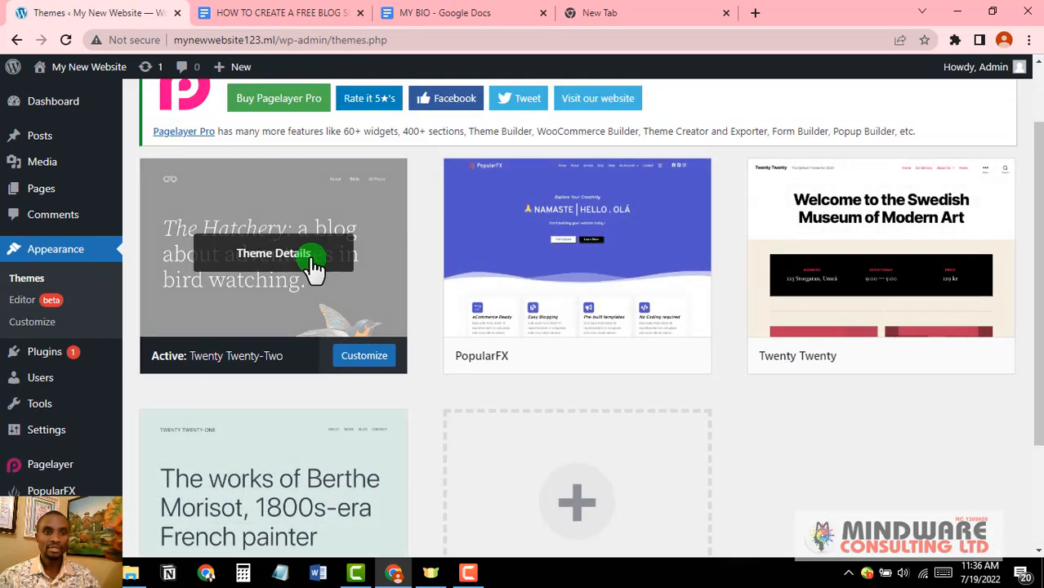
scroll(303, 327, "down", 2)
scroll(288, 338, "up", 3)
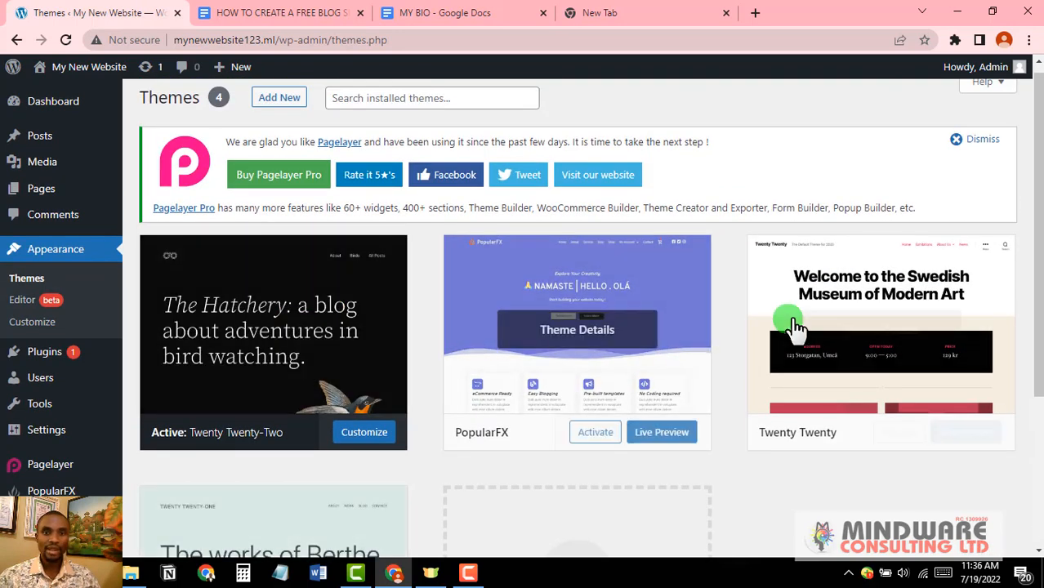
scroll(805, 323, "down", 1)
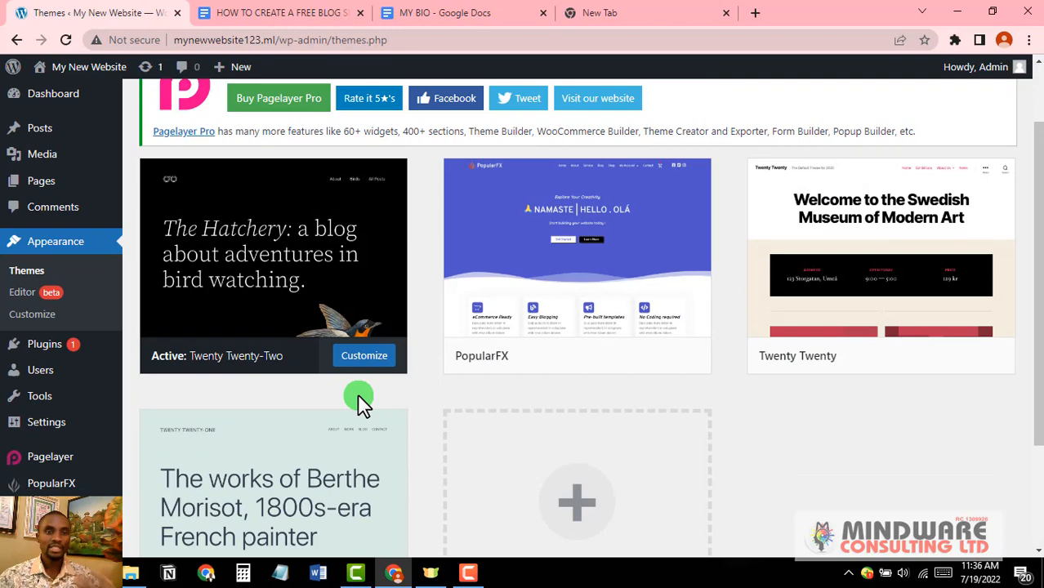
scroll(360, 401, "down", 1)
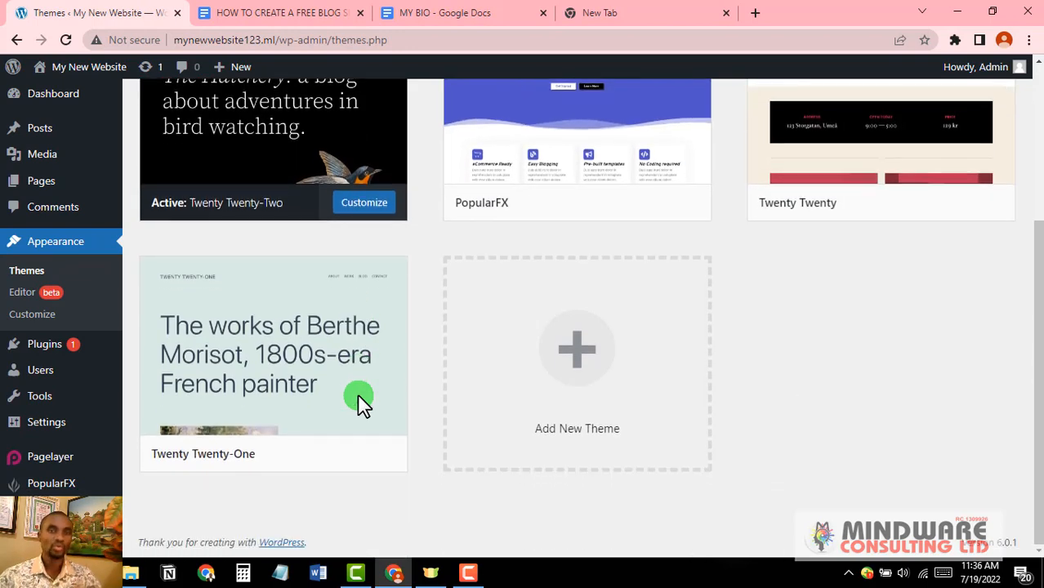
scroll(361, 400, "up", 2)
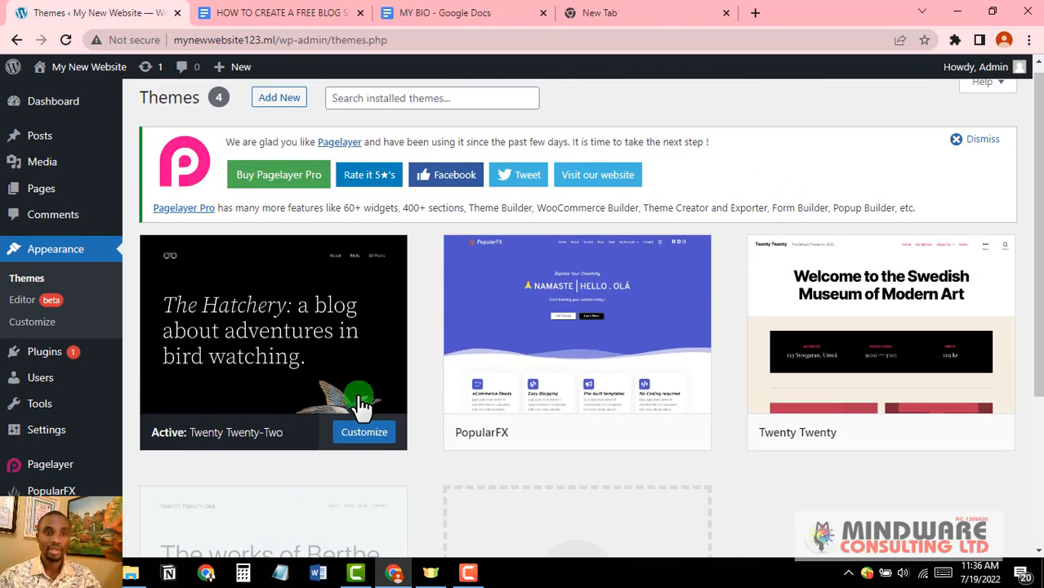
scroll(361, 401, "down", 2)
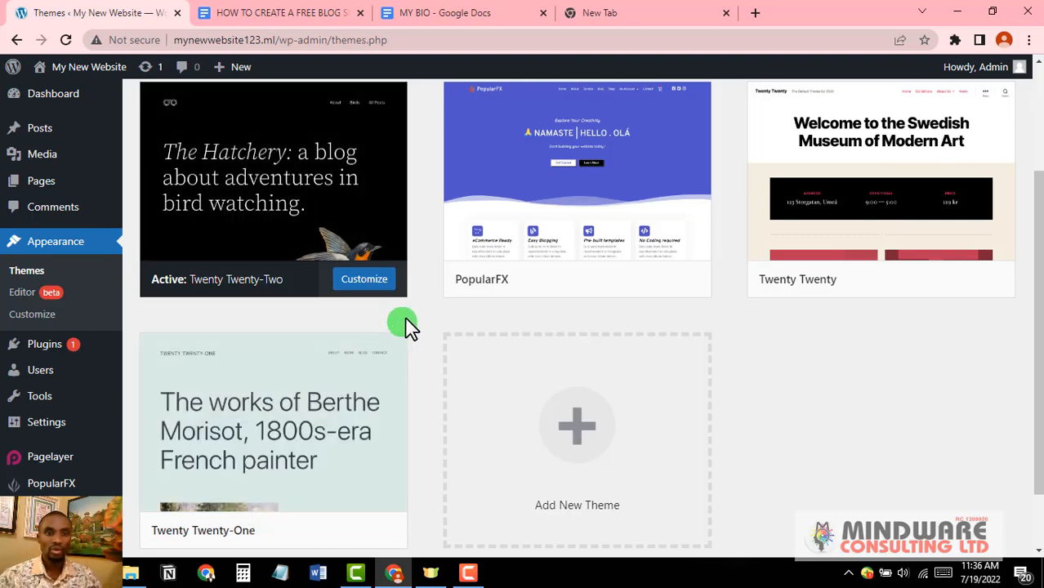
scroll(581, 404, "down", 1)
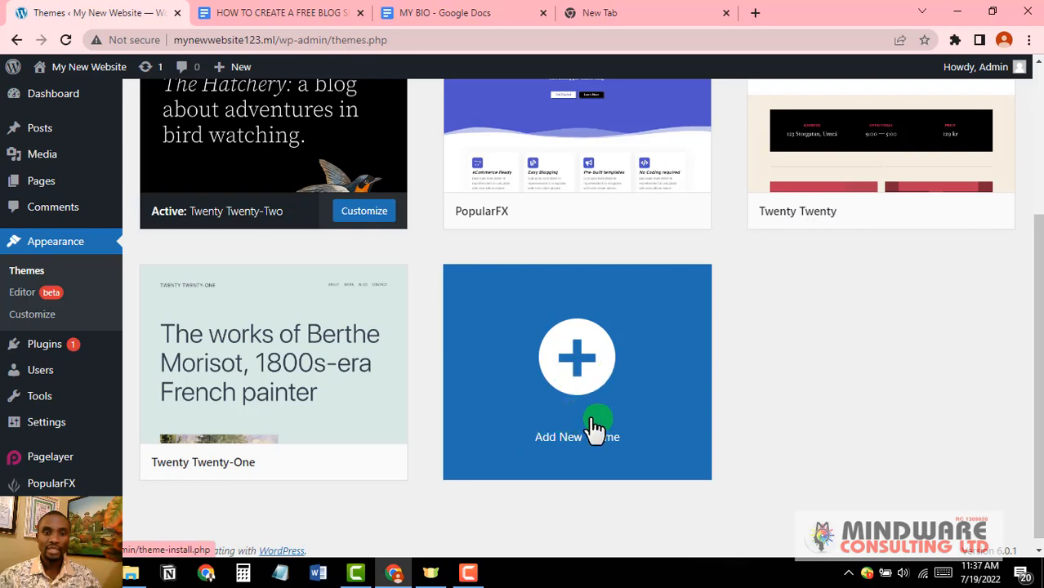
scroll(582, 368, "up", 3)
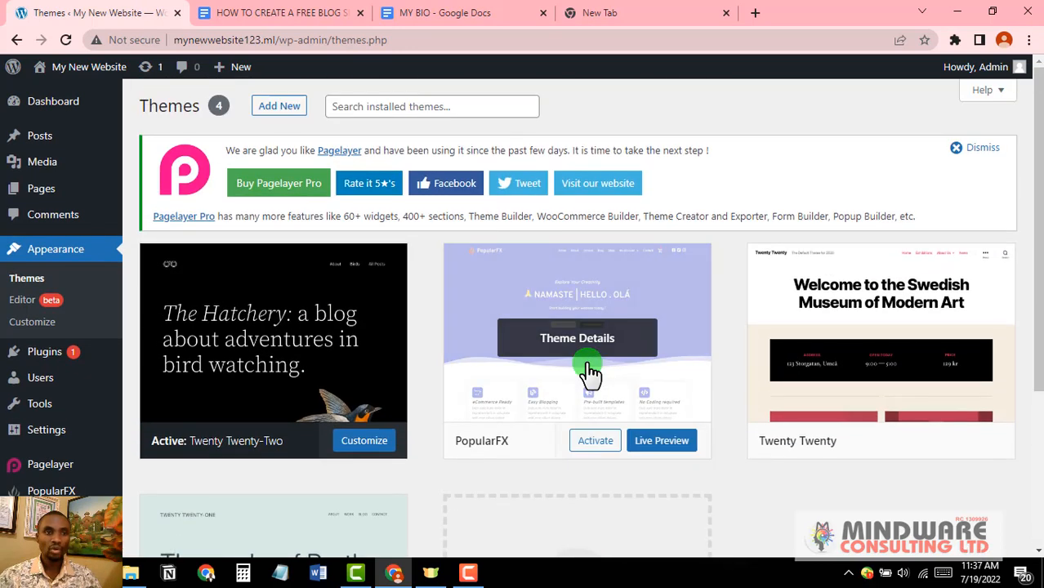
Step: Open Add New themes and browse the Popular theme grid, including Hello Elementor
left_click(278, 107)
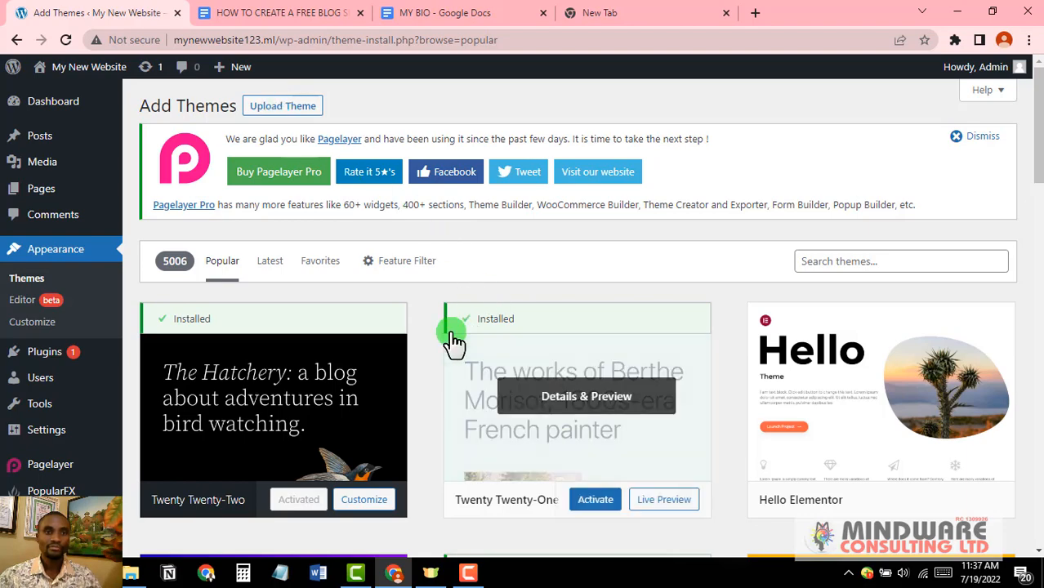
scroll(453, 342, "down", 4)
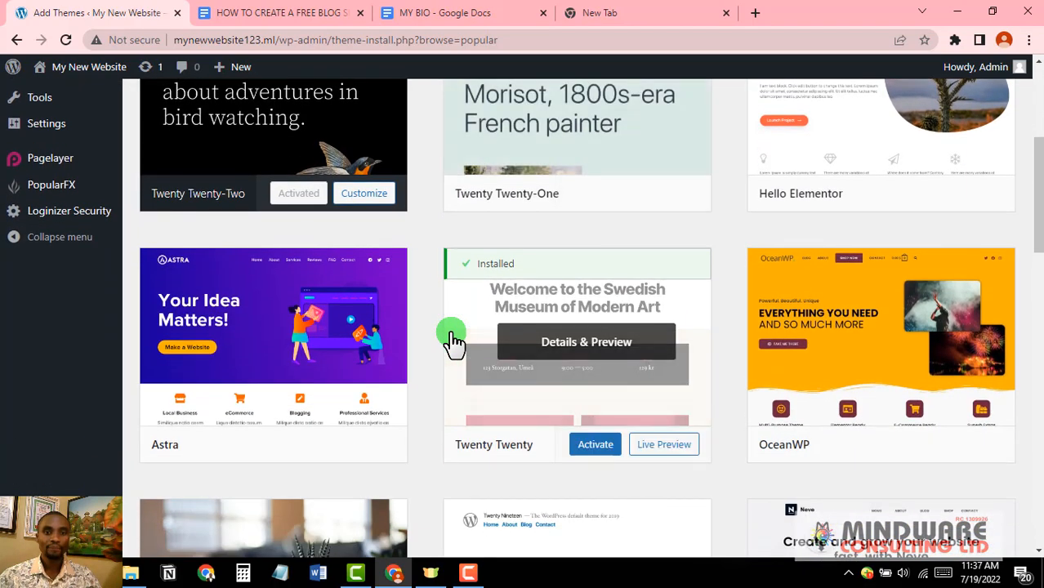
scroll(454, 341, "up", 4)
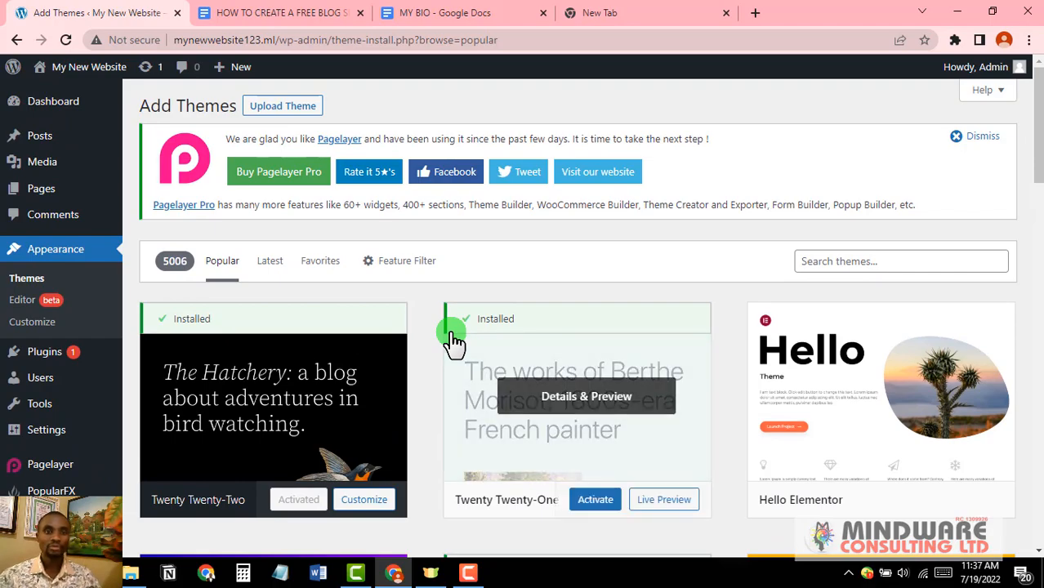
scroll(453, 341, "down", 10)
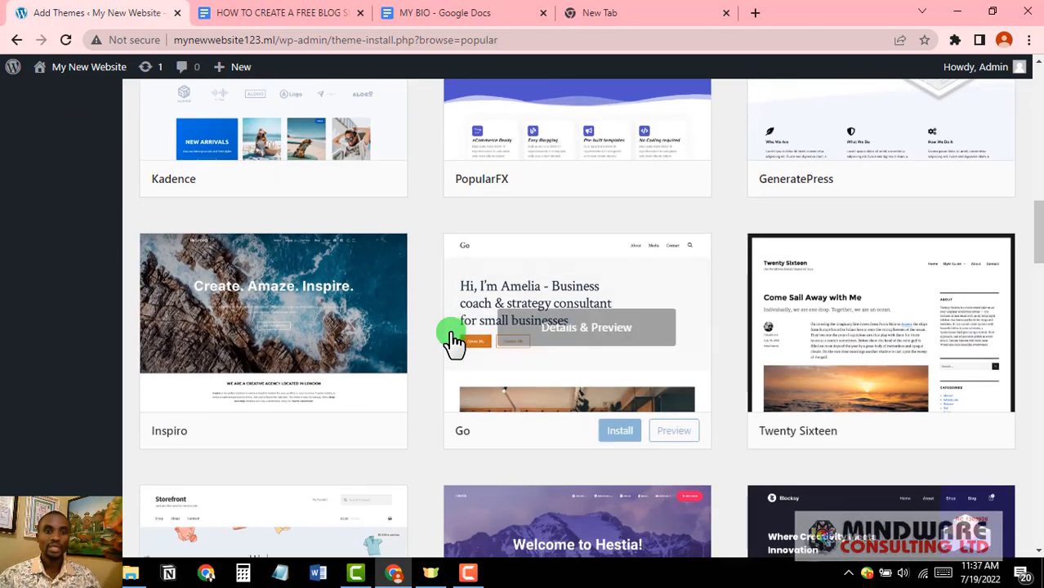
scroll(454, 341, "down", 5)
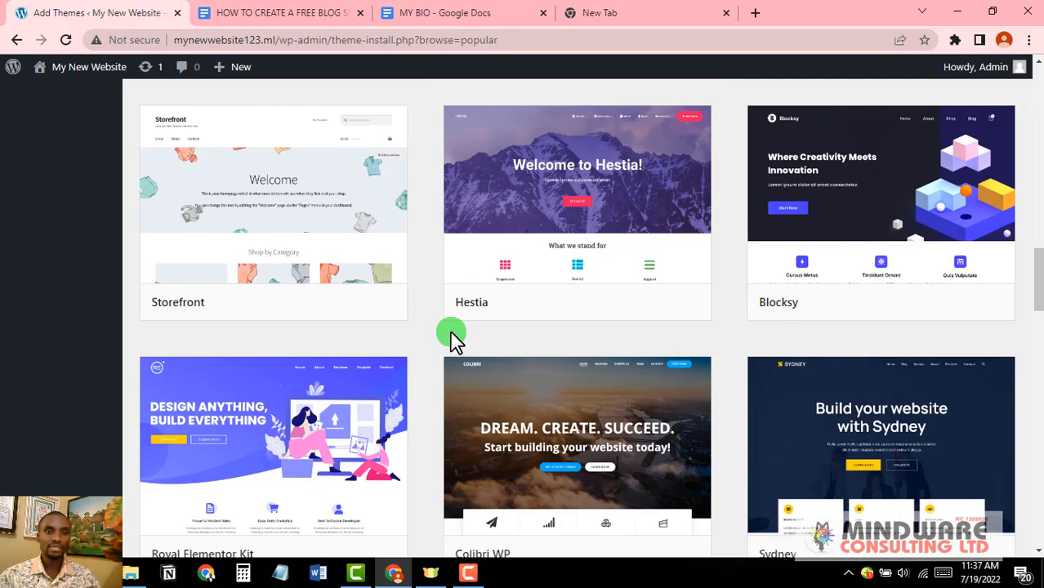
scroll(454, 341, "down", 4)
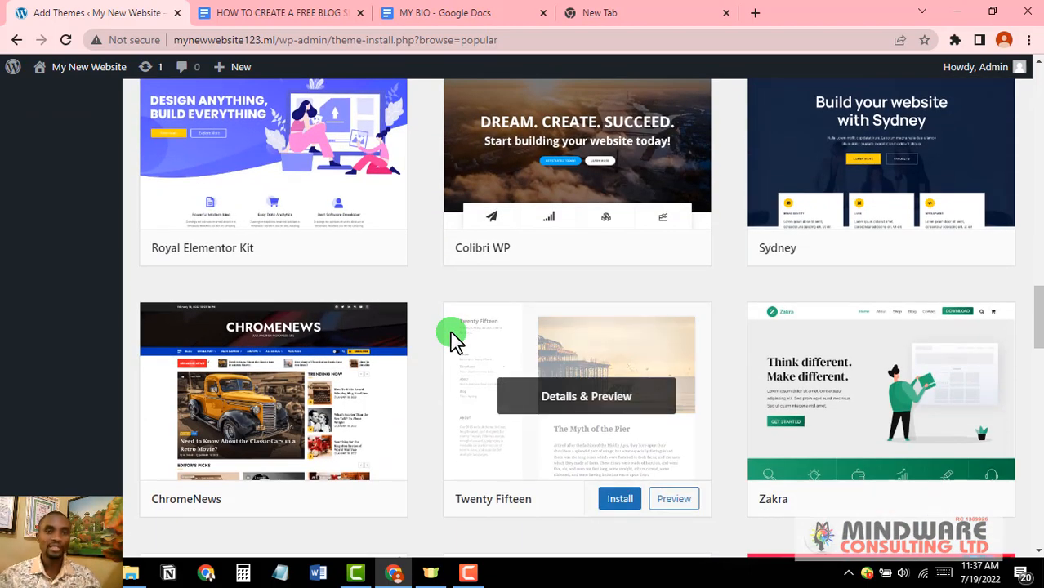
scroll(455, 339, "down", 5)
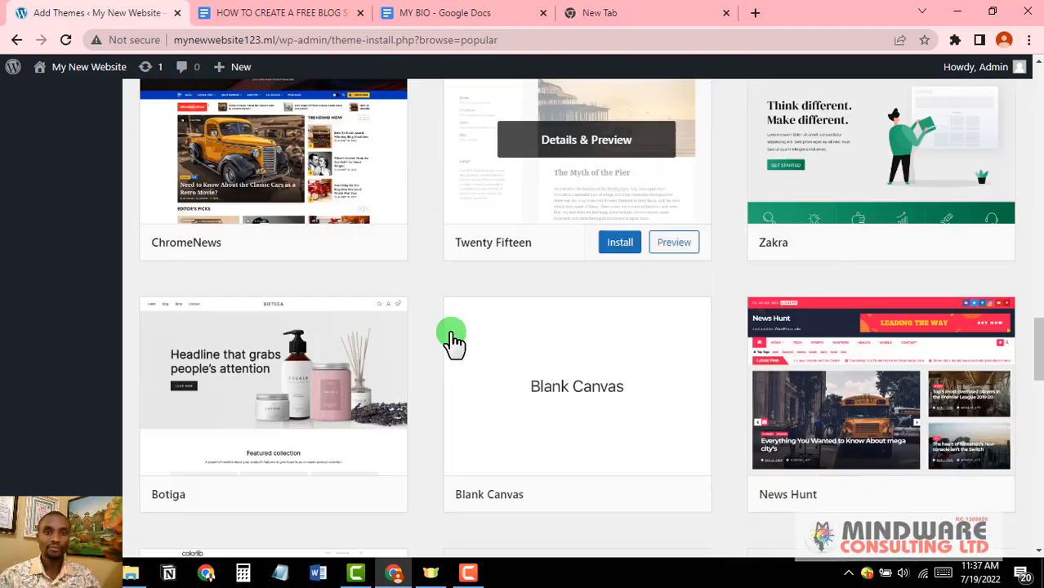
scroll(455, 339, "up", 14)
mouse_move(455, 342)
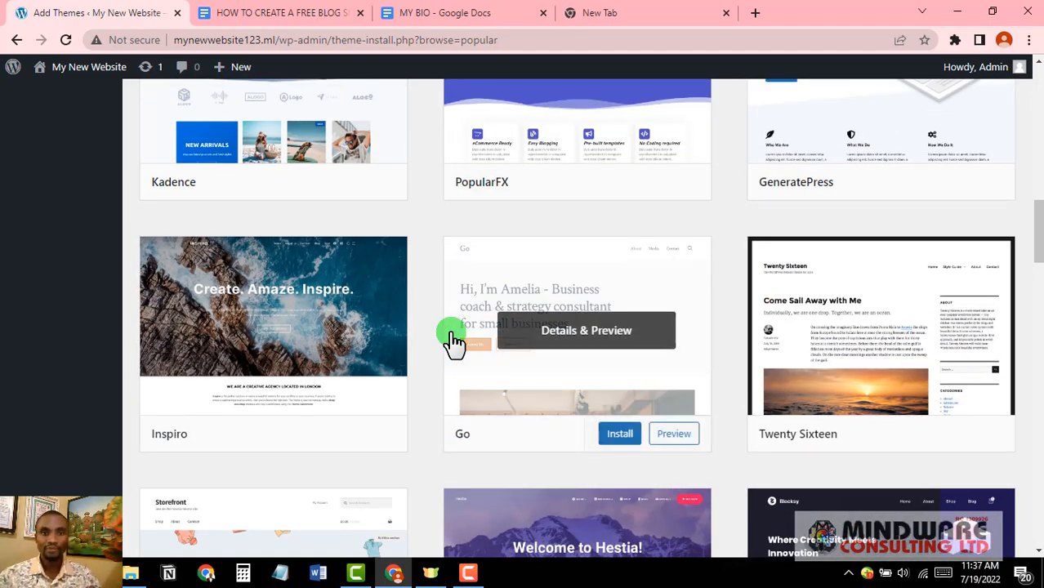
scroll(456, 342, "up", 15)
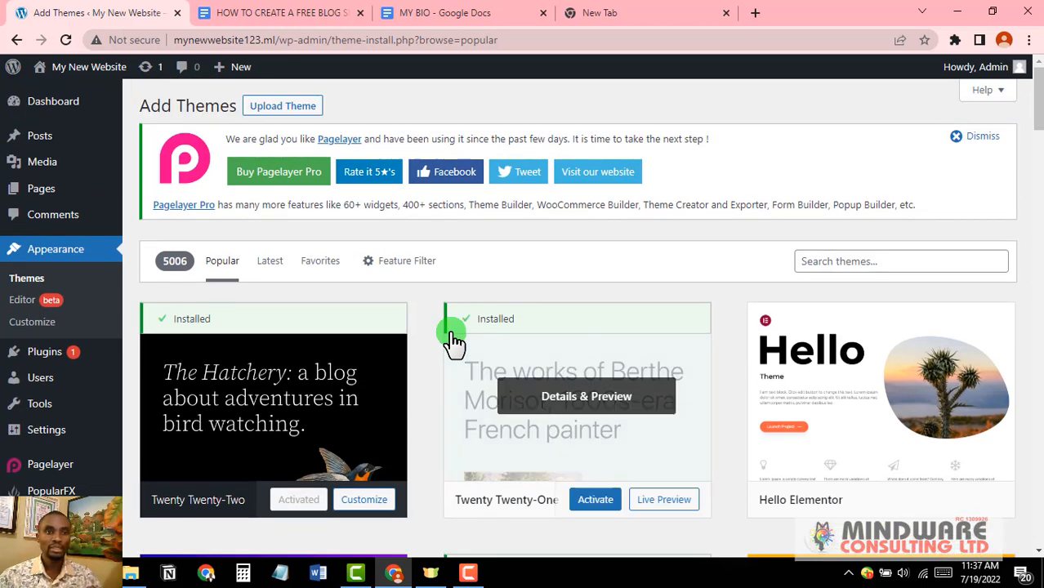
Step: Upload shamrock.1.1.zip from Downloads > Themes and start its installation
left_click(294, 108)
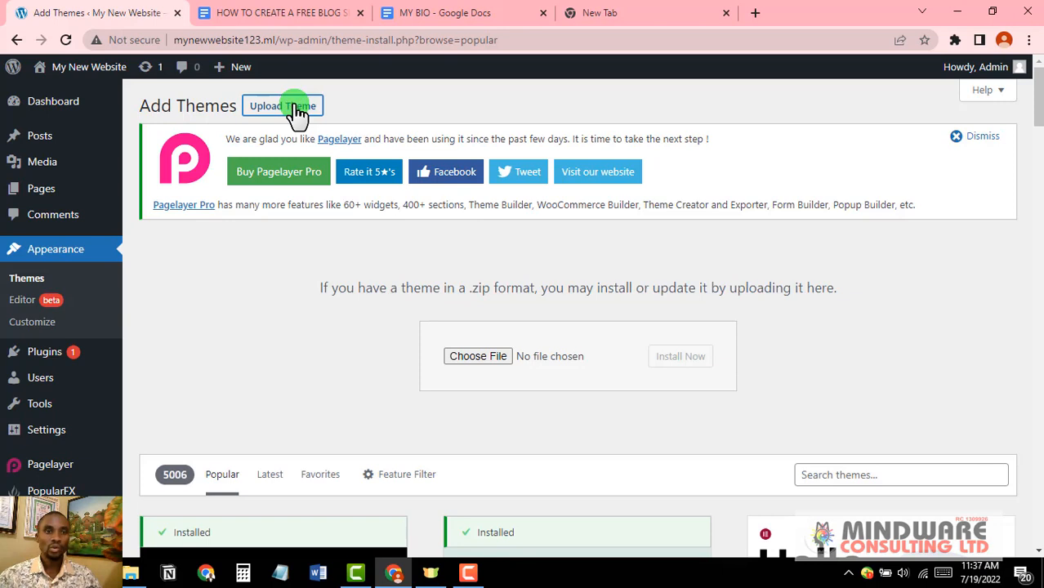
left_click(490, 360)
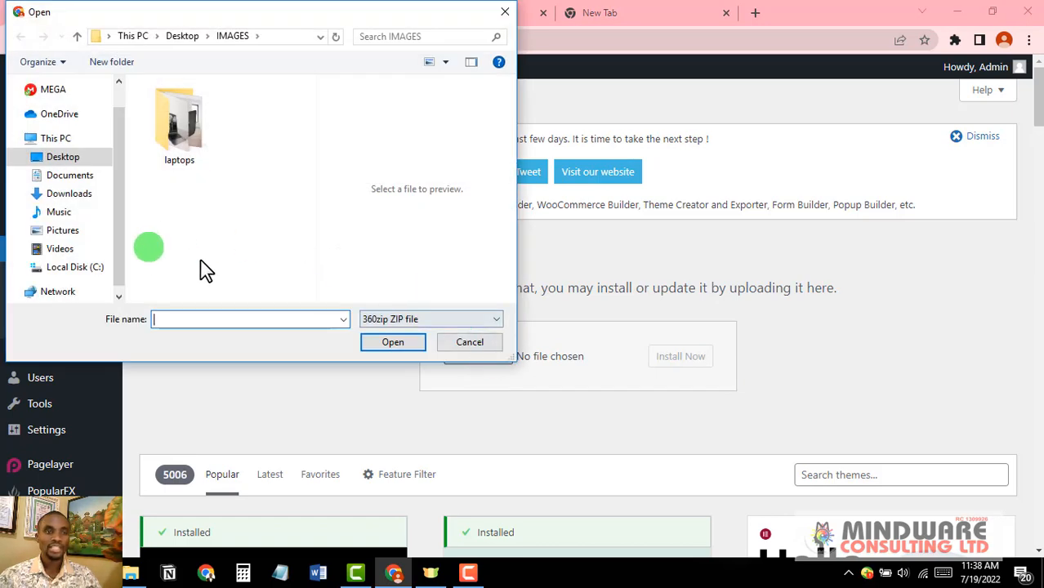
left_click(72, 197)
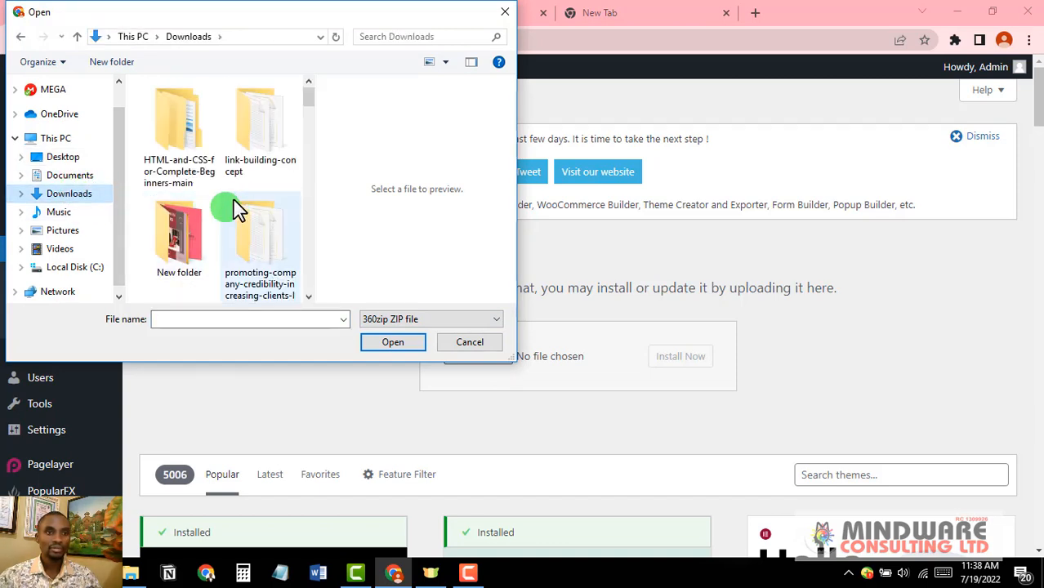
scroll(234, 204, "down", 2)
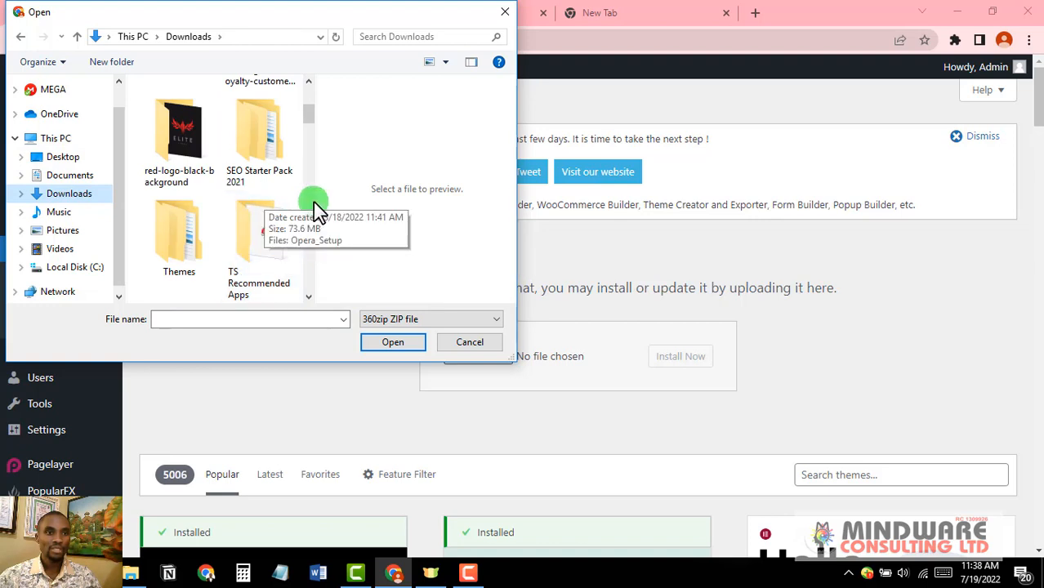
double_click(193, 239)
left_click(184, 138)
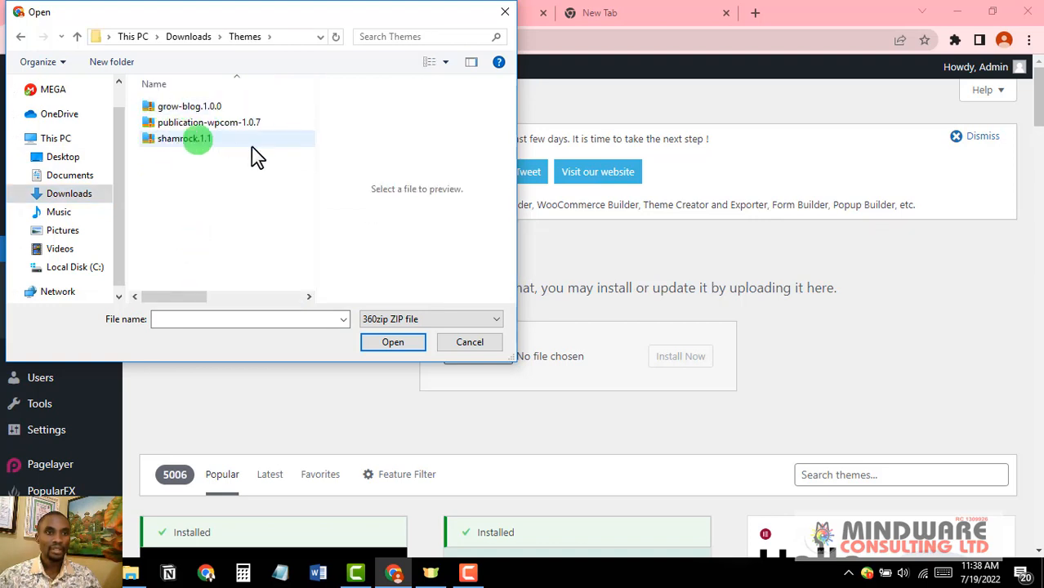
left_click(215, 139)
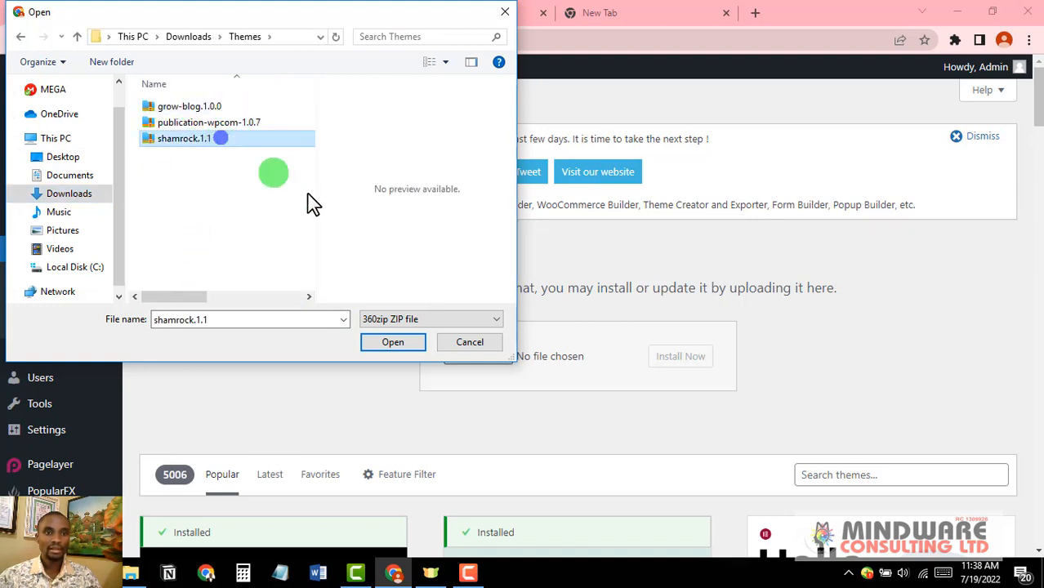
left_click(393, 341)
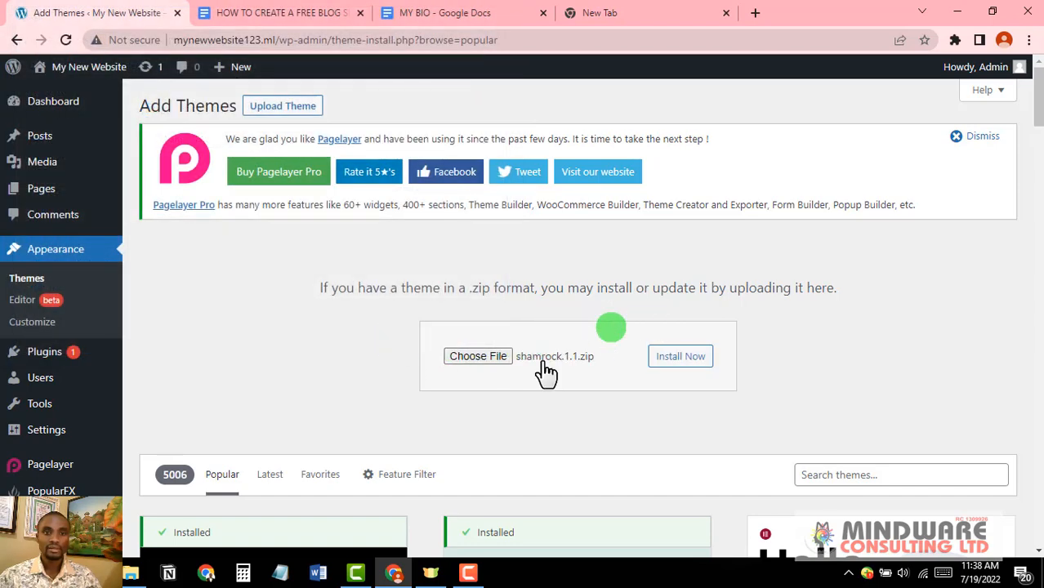
left_click(685, 366)
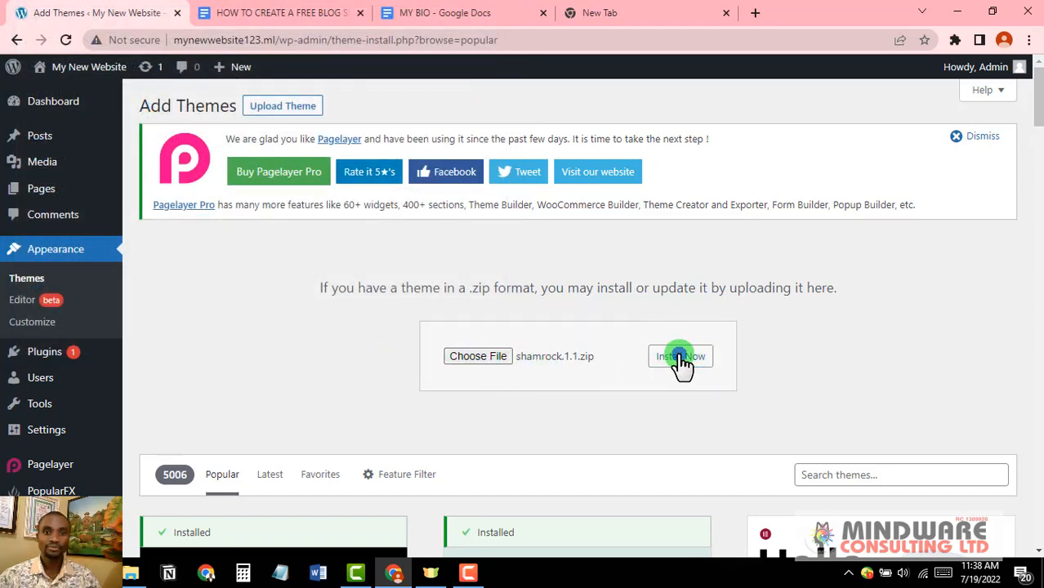
Step: Install and activate the Shamrock theme, then bring up the admin bar's Visit Site link
left_click(680, 362)
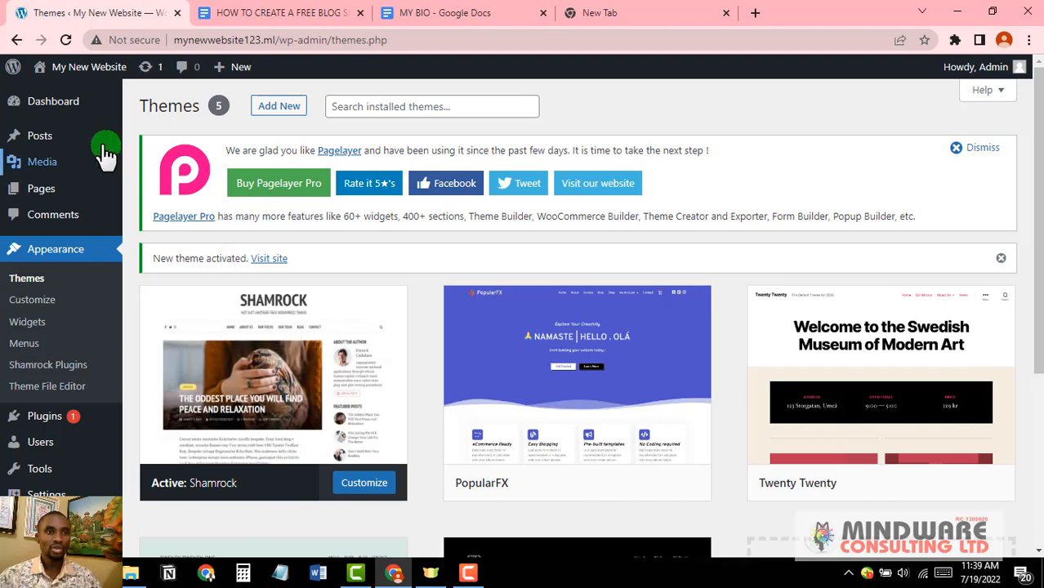
mouse_move(69, 104)
mouse_move(82, 67)
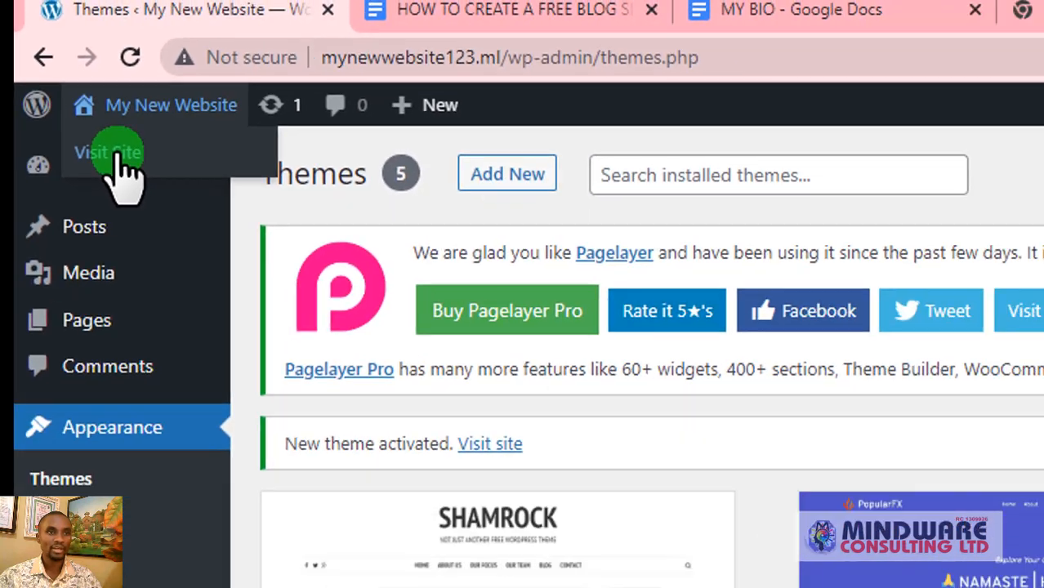
Step: Scroll through the live Shamrock-themed home page, then return to the blog guide document
left_click(163, 211)
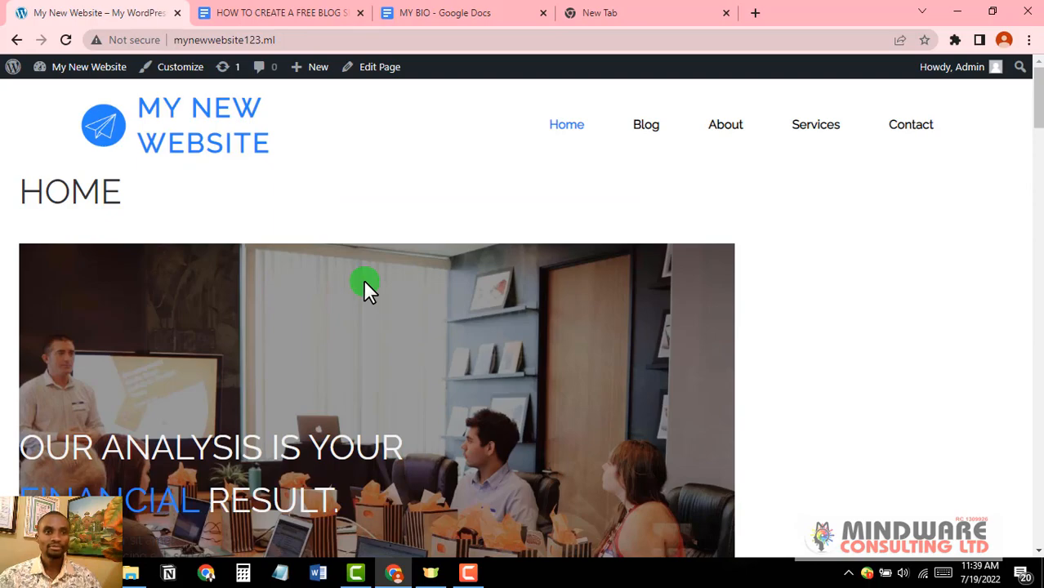
scroll(366, 287, "down", 6)
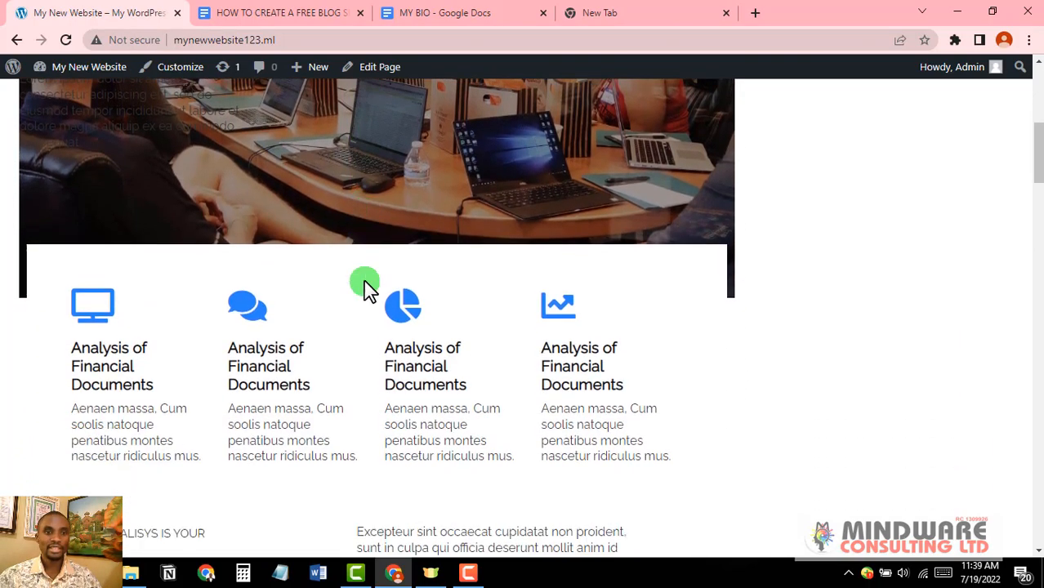
scroll(366, 288, "down", 15)
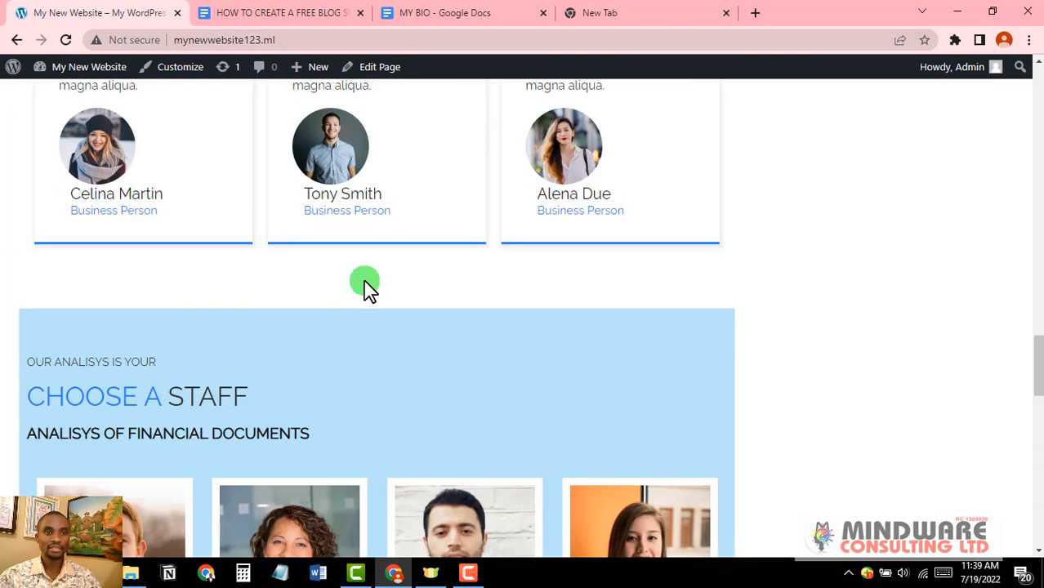
scroll(365, 287, "down", 12)
scroll(365, 282, "up", 12)
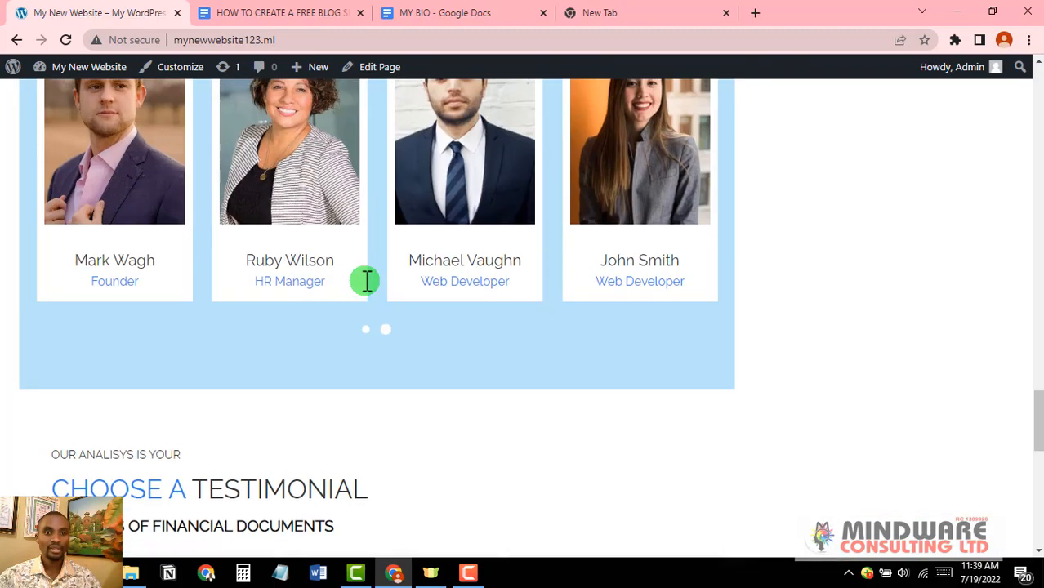
scroll(367, 282, "up", 20)
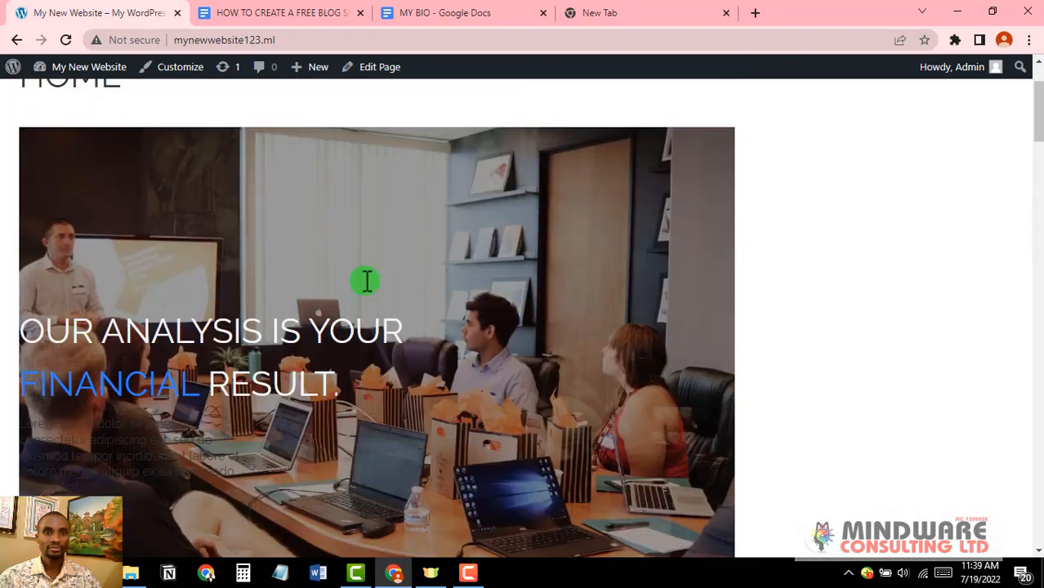
scroll(367, 281, "up", 2)
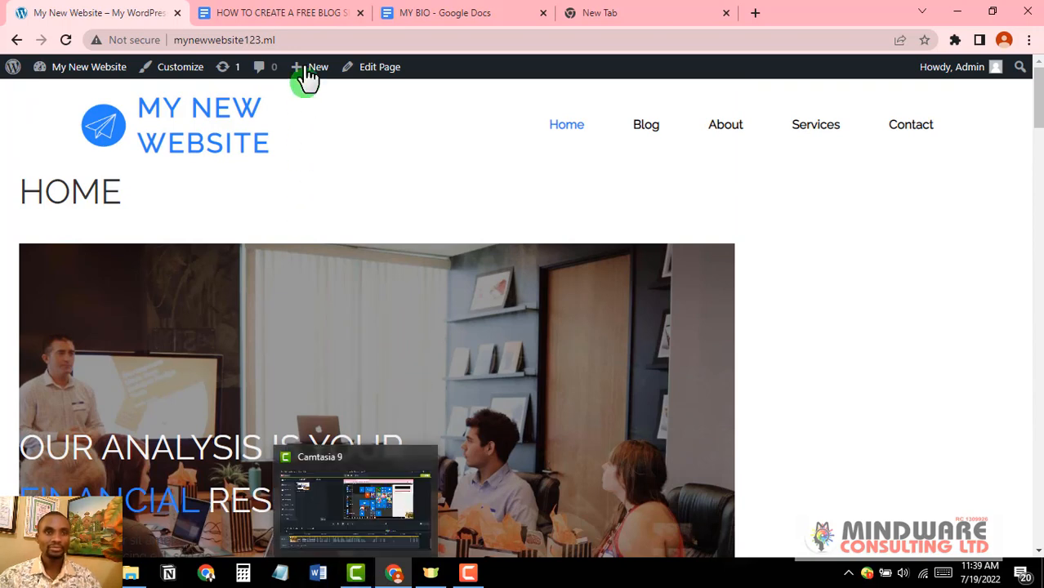
left_click(295, 14)
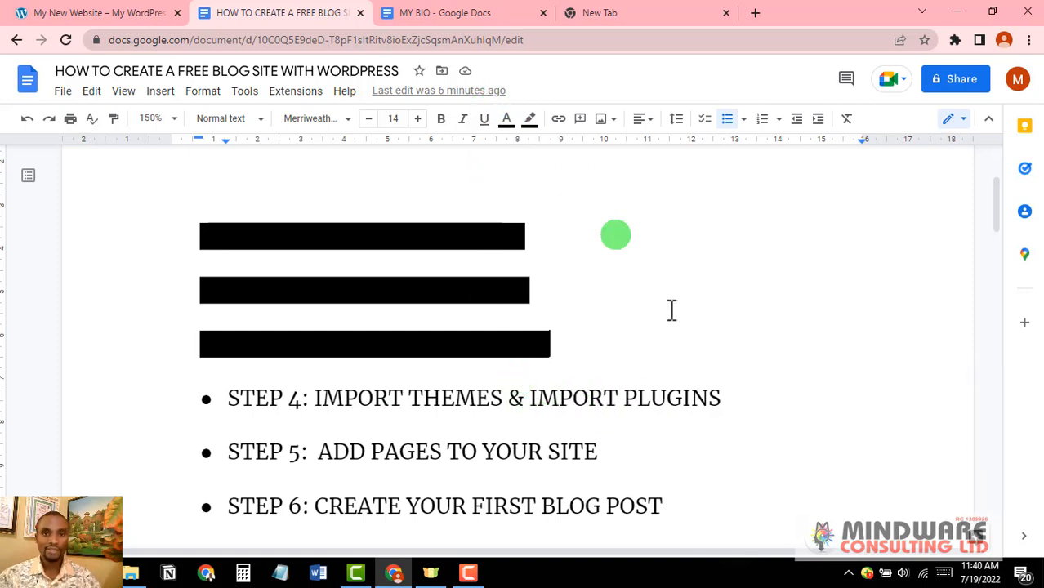
Step: Black-highlight the STEP 4: IMPORT THEMES & IMPORT PLUGINS line, then return to the website
left_click_drag(721, 401, 221, 404)
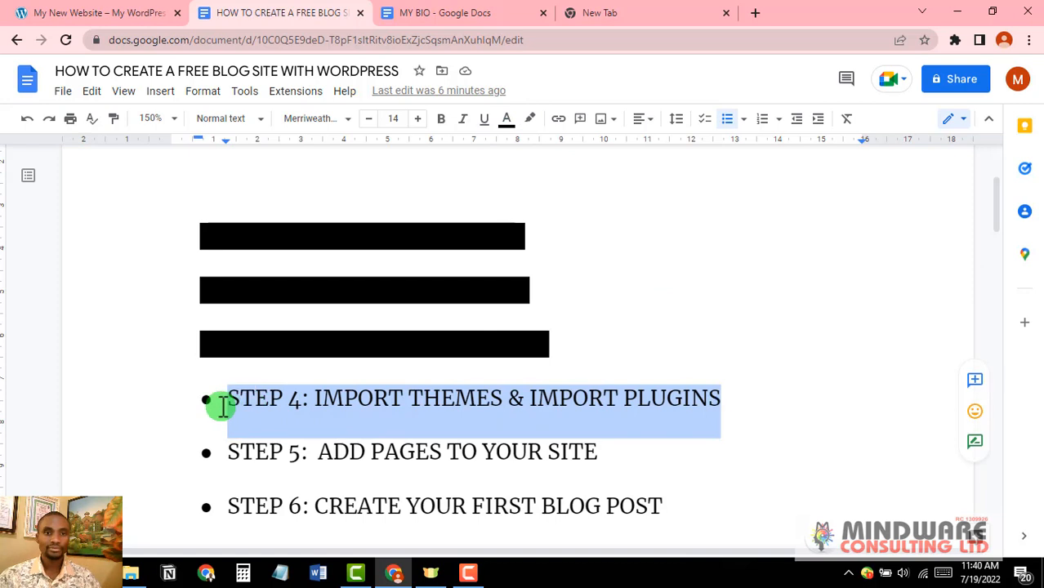
left_click(530, 120)
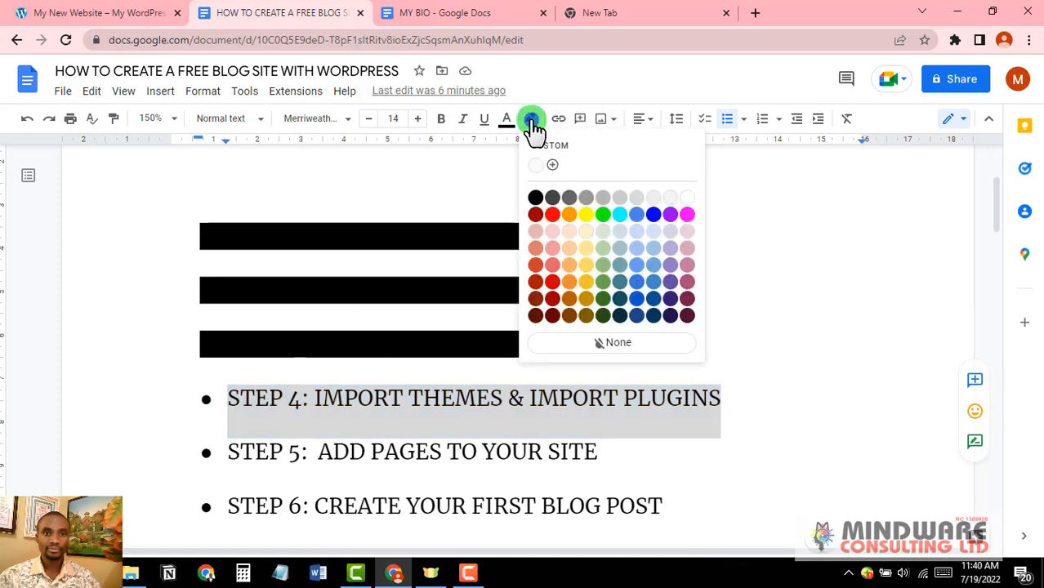
left_click(540, 196)
left_click(646, 449)
scroll(646, 449, "down", 1)
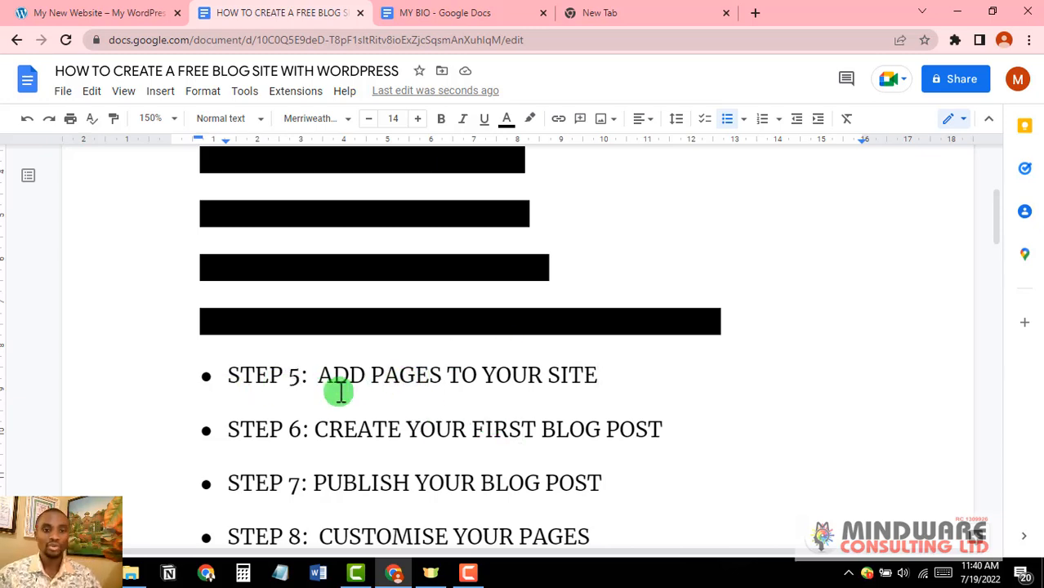
left_click(98, 15)
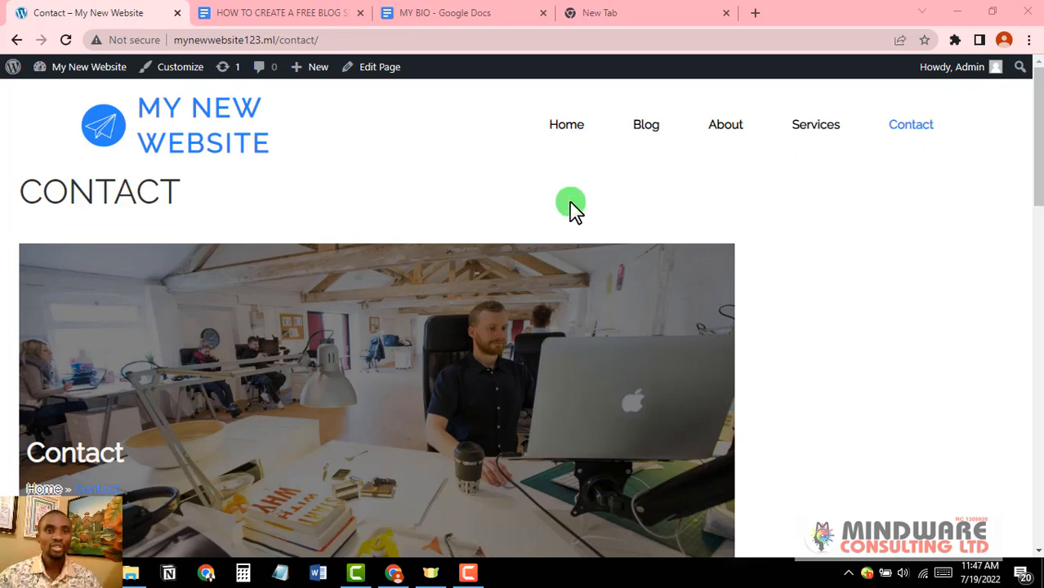
Step: Create a new page from + New > Page and title it TESTIMONIAL
mouse_move(313, 78)
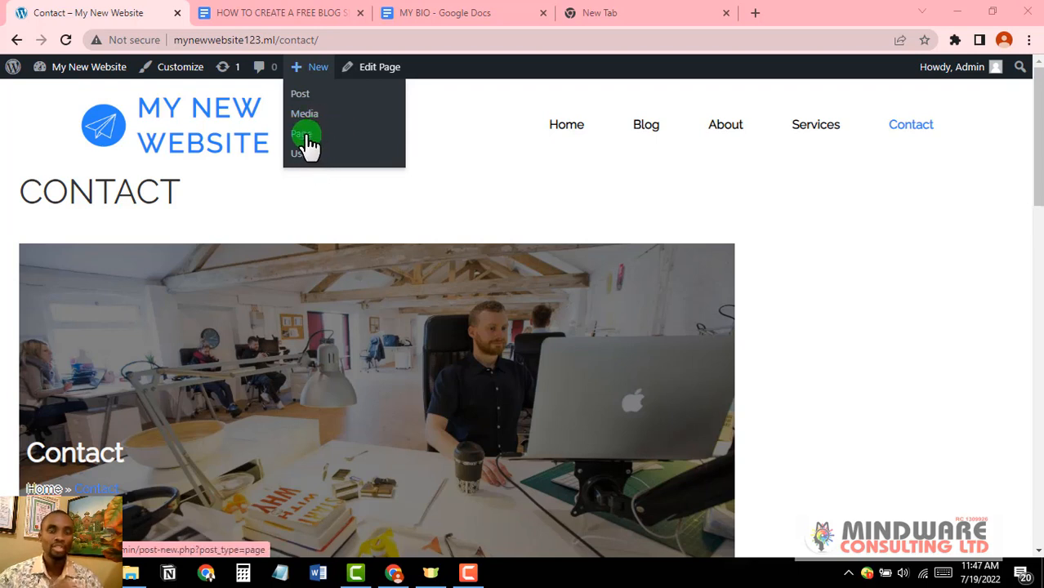
left_click(304, 136)
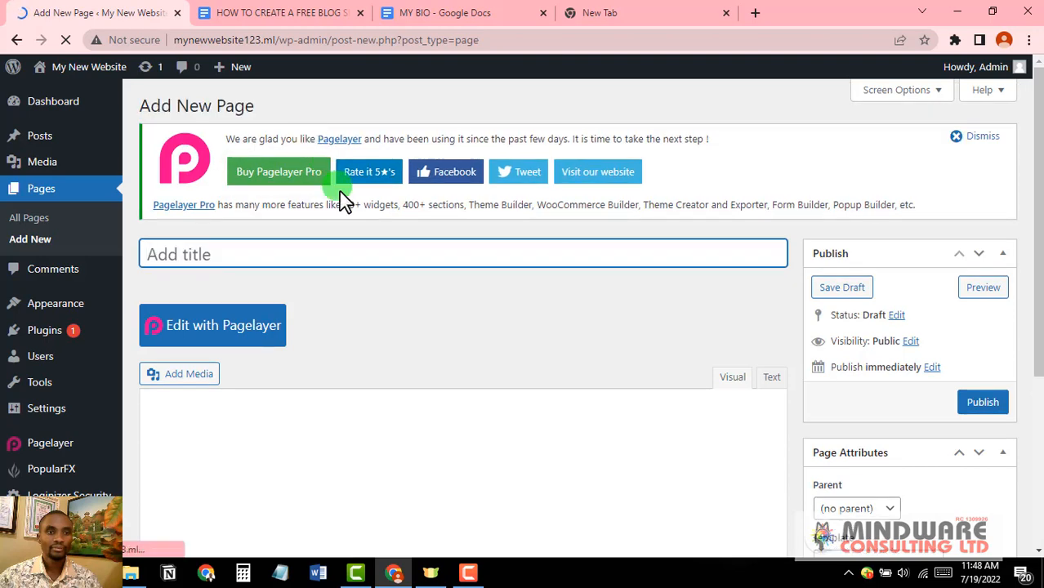
scroll(420, 303, "down", 1)
scroll(419, 303, "down", 2)
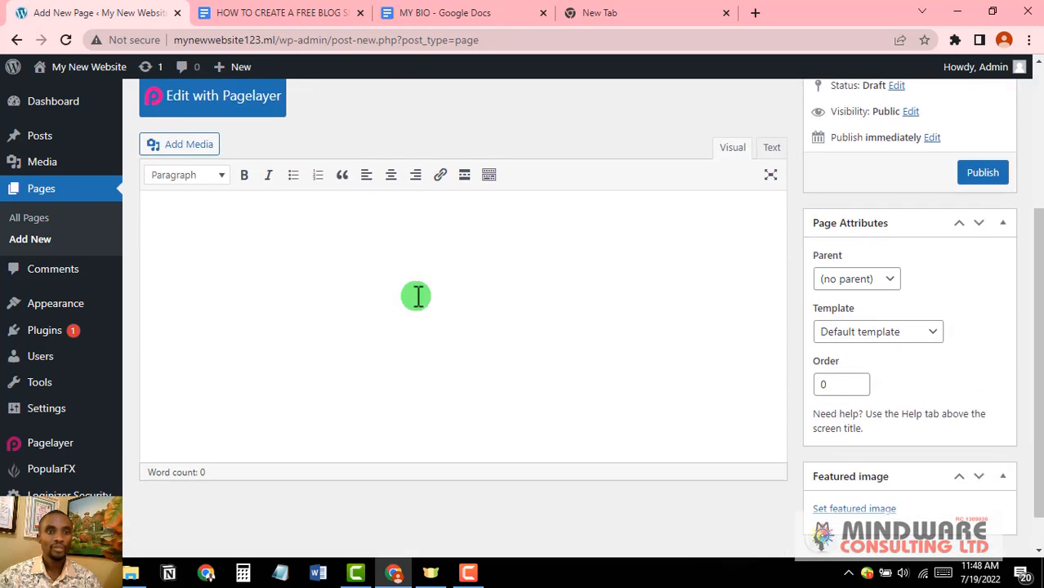
scroll(419, 303, "up", 3)
scroll(419, 303, "up", 1)
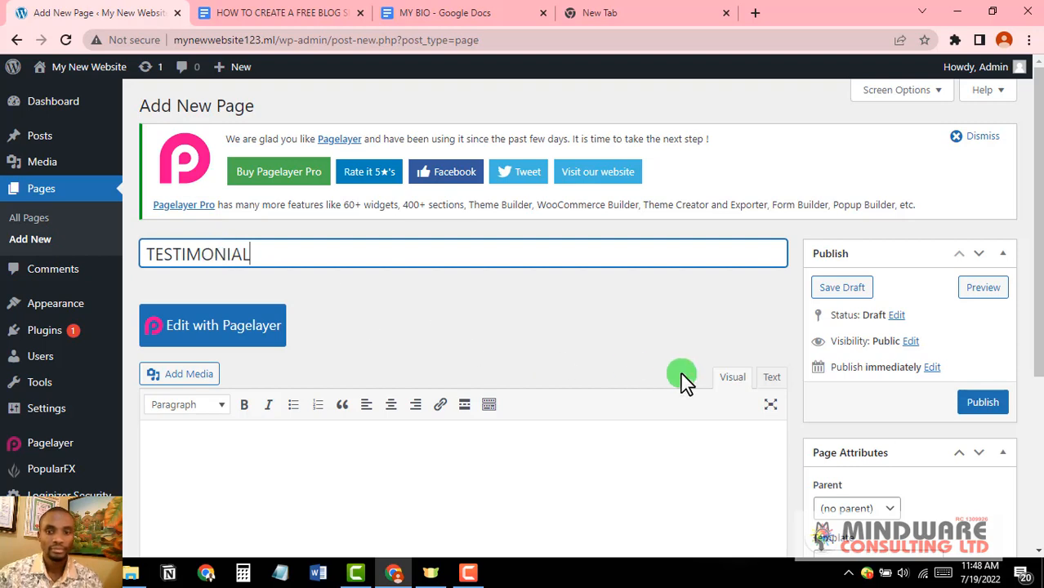
left_click(313, 296)
scroll(312, 296, "down", 4)
scroll(314, 298, "up", 1)
scroll(273, 380, "up", 1)
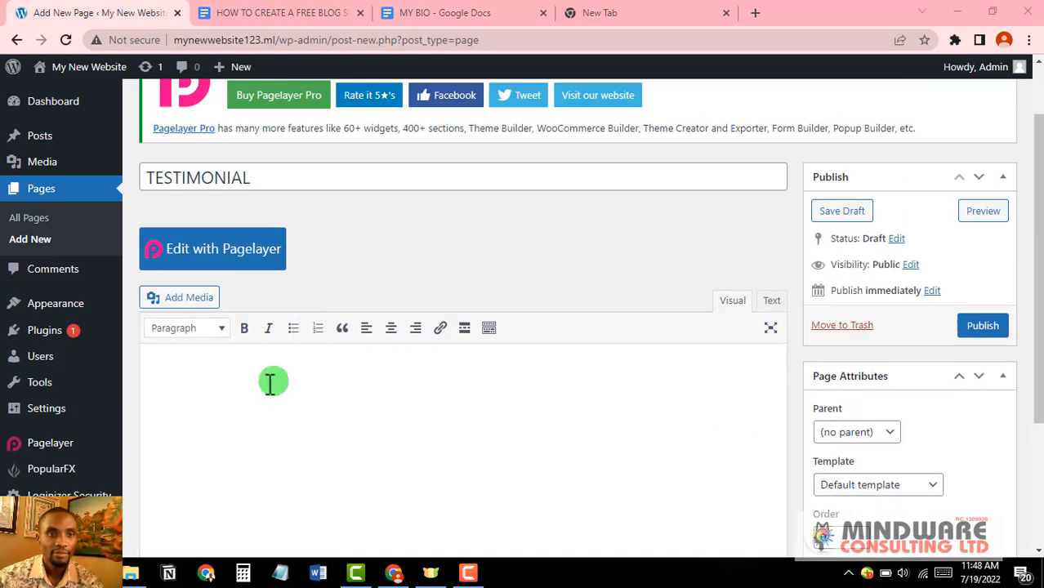
scroll(326, 389, "down", 1)
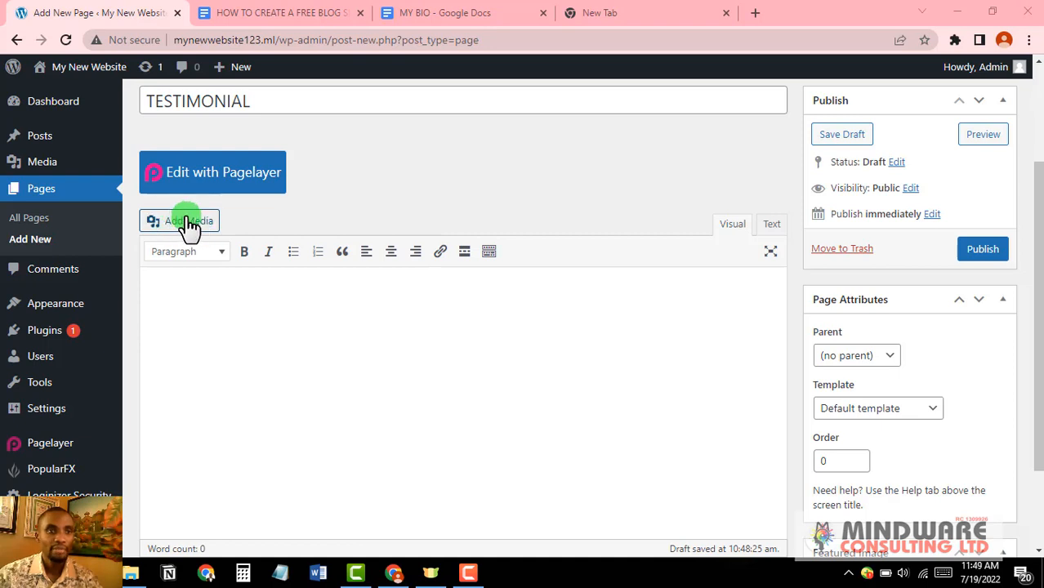
Step: Insert the orange-background staff01.jpg from the Media Library into the TESTIMONIAL page body
left_click(188, 224)
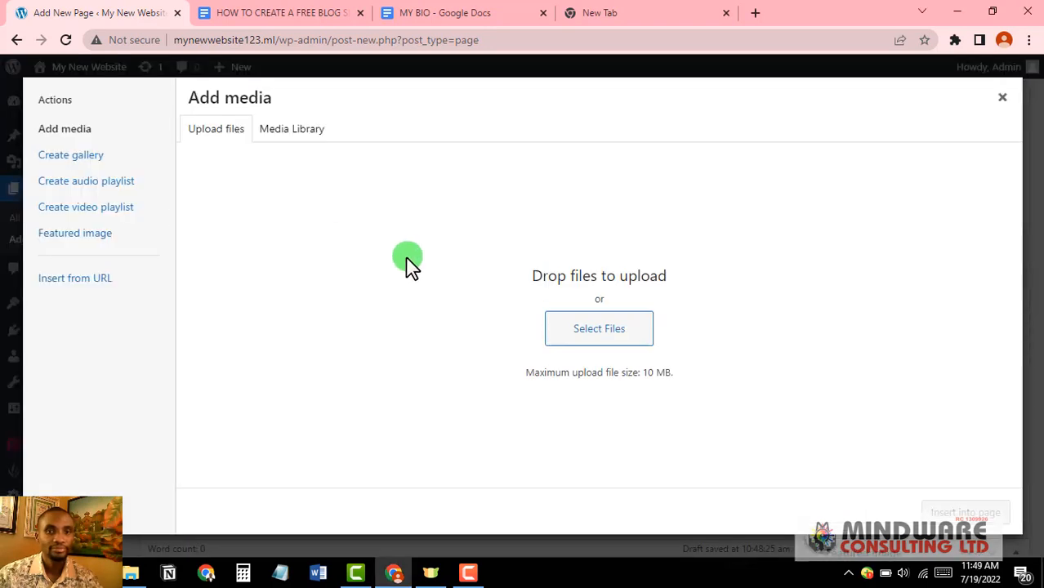
left_click(291, 131)
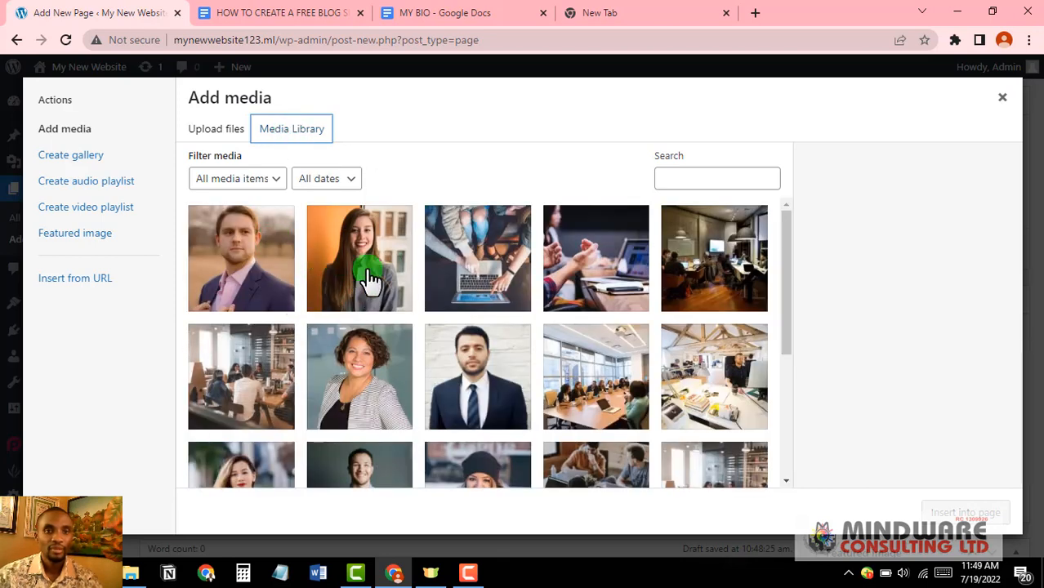
scroll(372, 279, "down", 1)
scroll(372, 280, "down", 2)
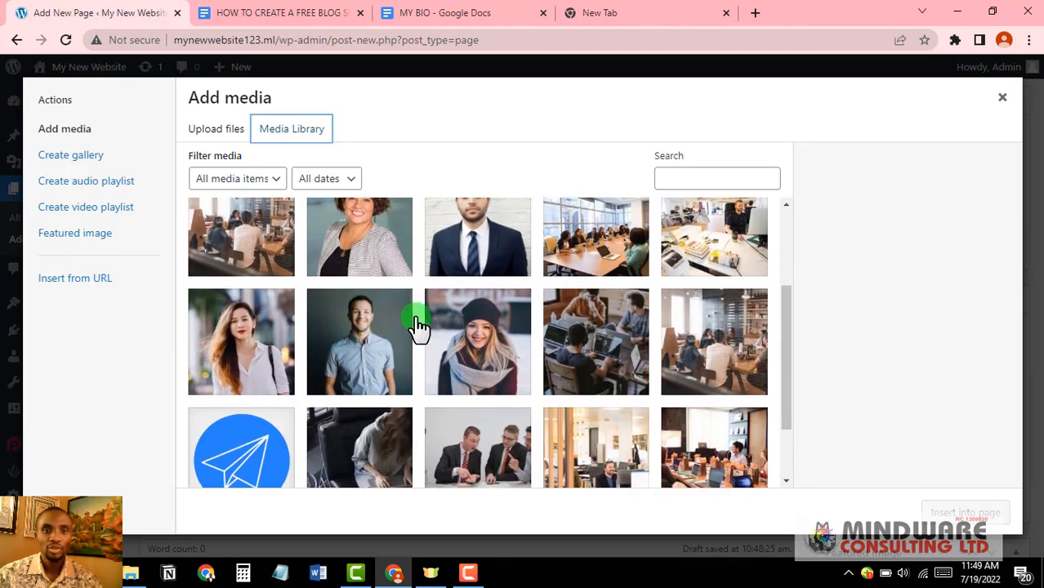
scroll(421, 327, "down", 1)
scroll(416, 326, "down", 1)
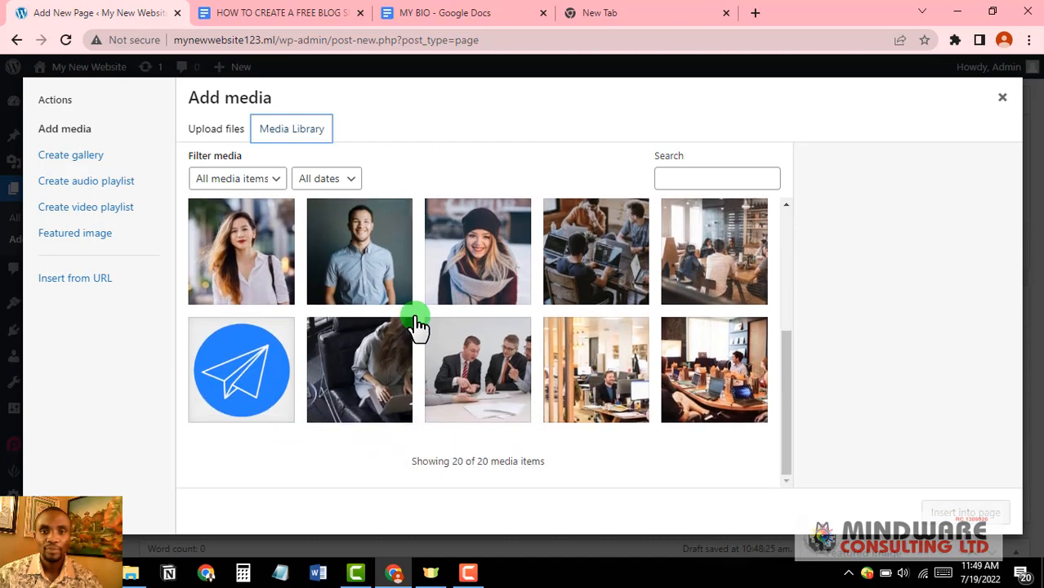
scroll(417, 325, "up", 3)
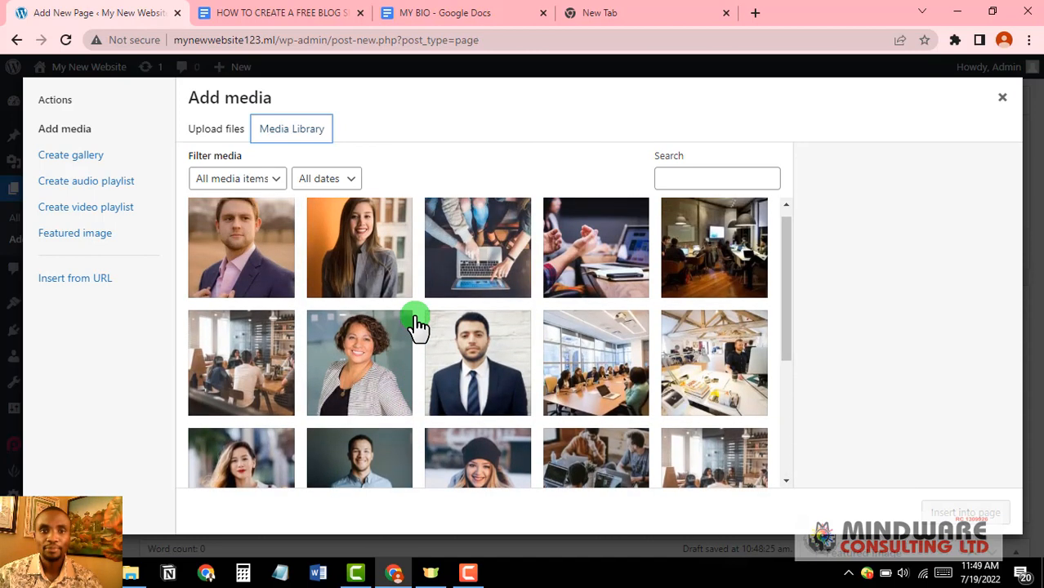
scroll(418, 325, "down", 1)
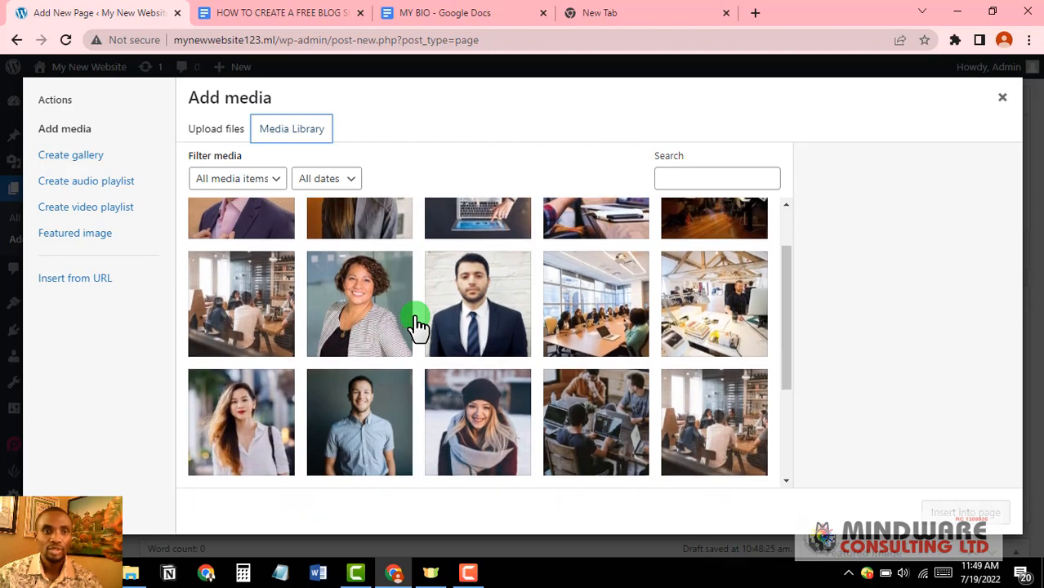
scroll(412, 322, "up", 1)
left_click(371, 266)
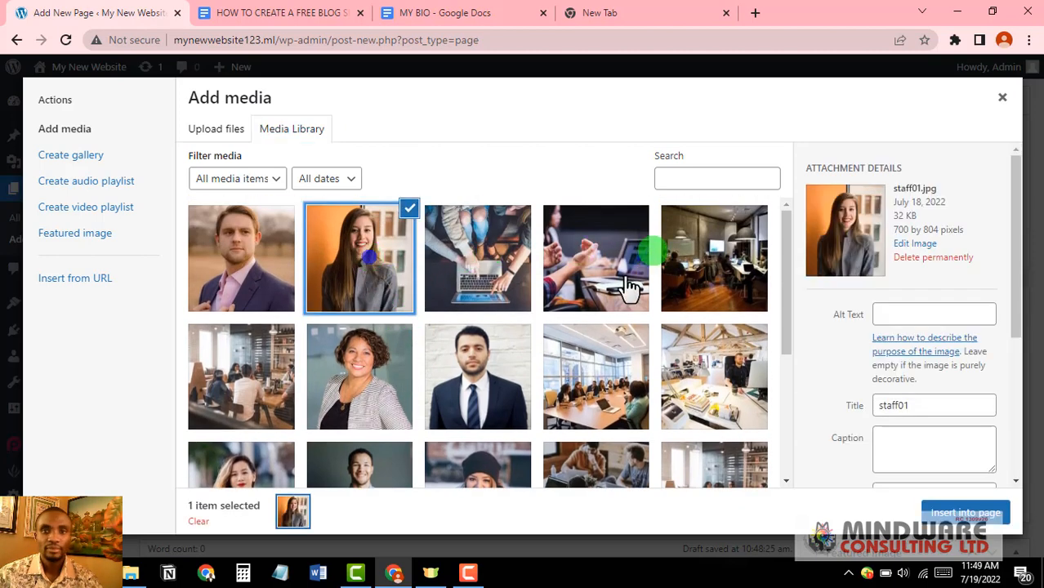
left_click(967, 515)
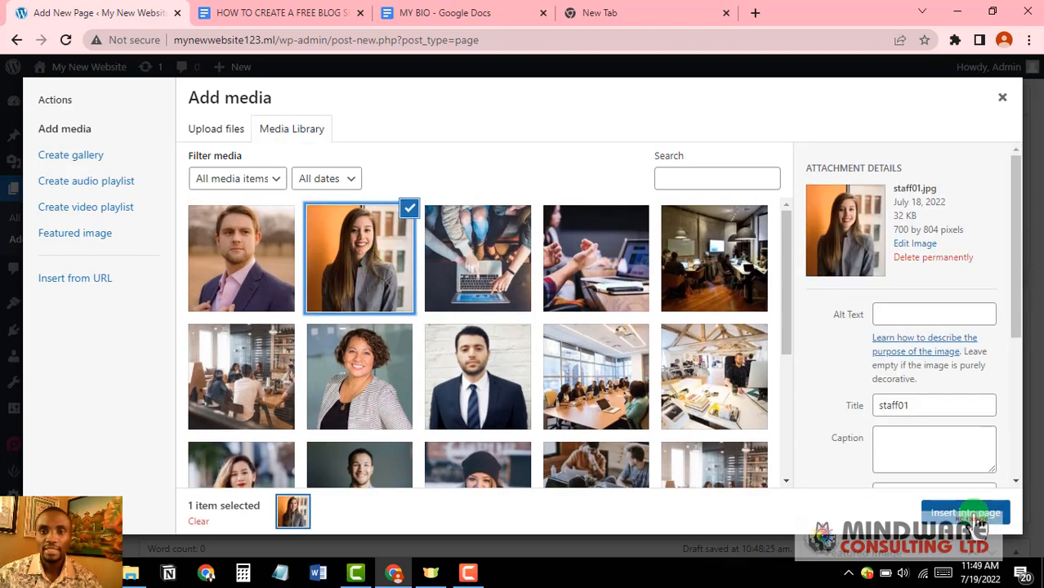
left_click(984, 510)
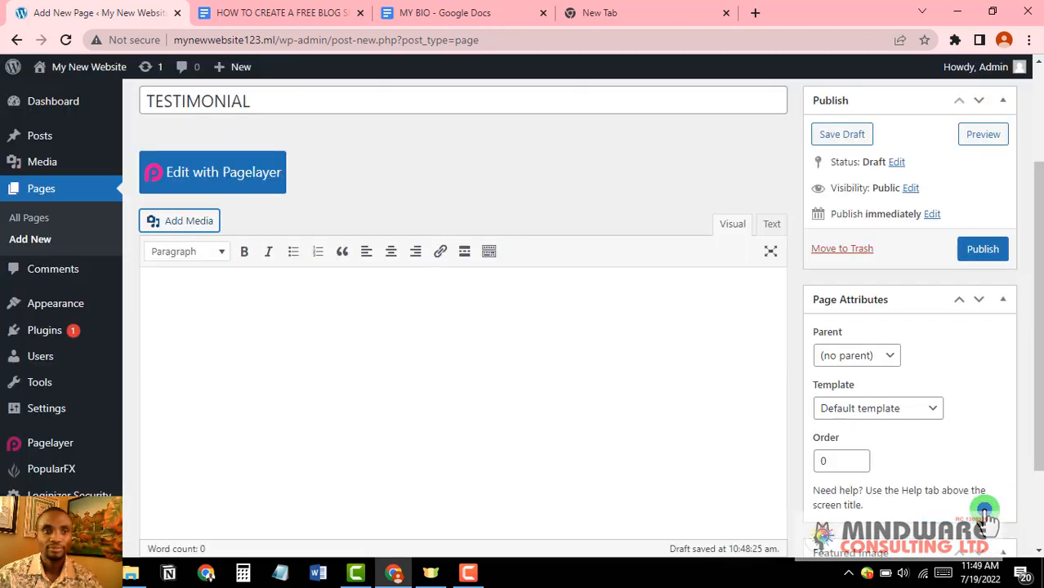
scroll(408, 349, "down", 1)
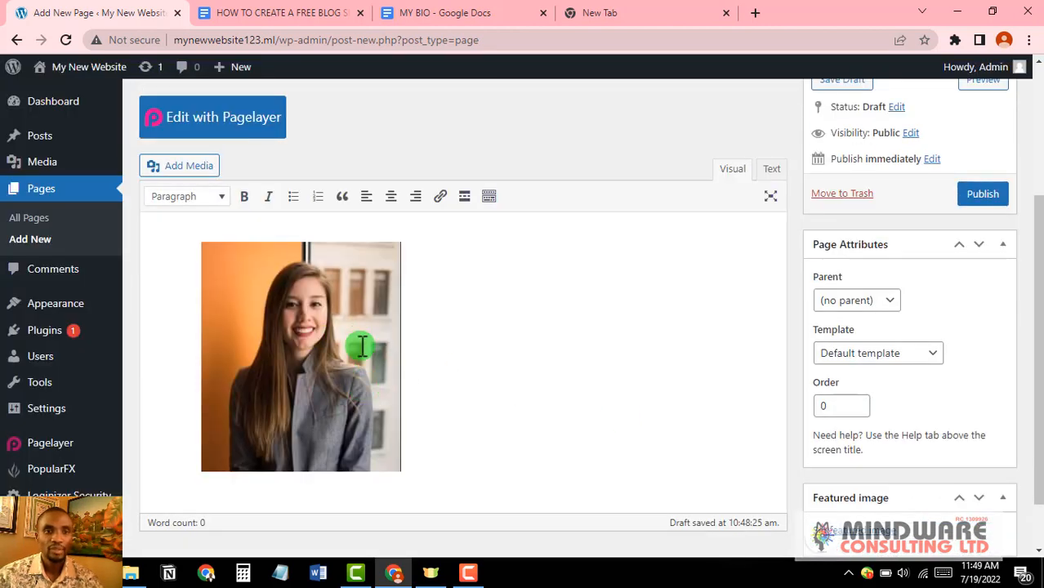
Step: Publish the TESTIMONIAL page and view it on the live site
scroll(362, 346, "down", 1)
scroll(361, 347, "up", 3)
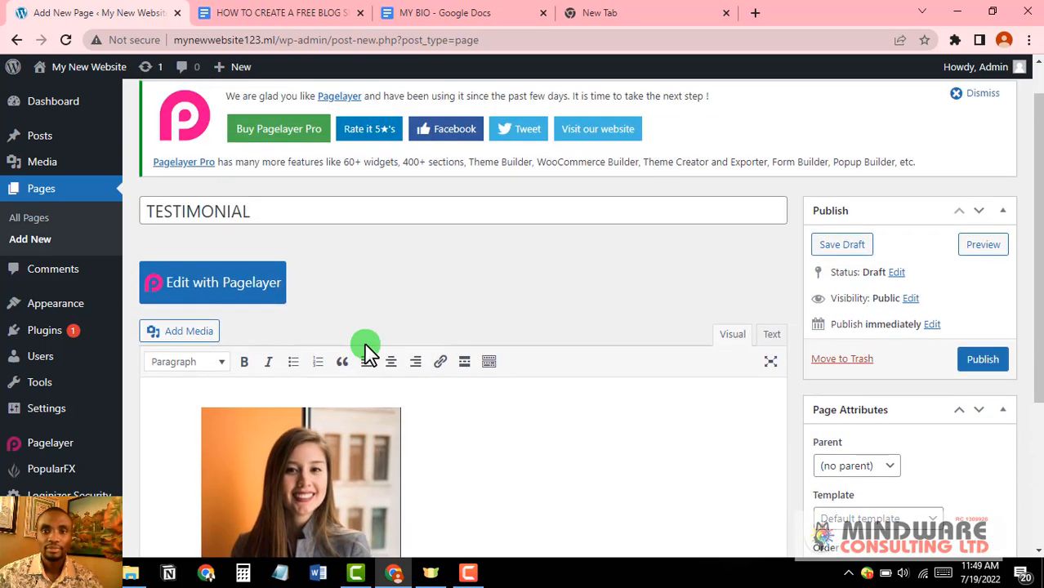
left_click(984, 362)
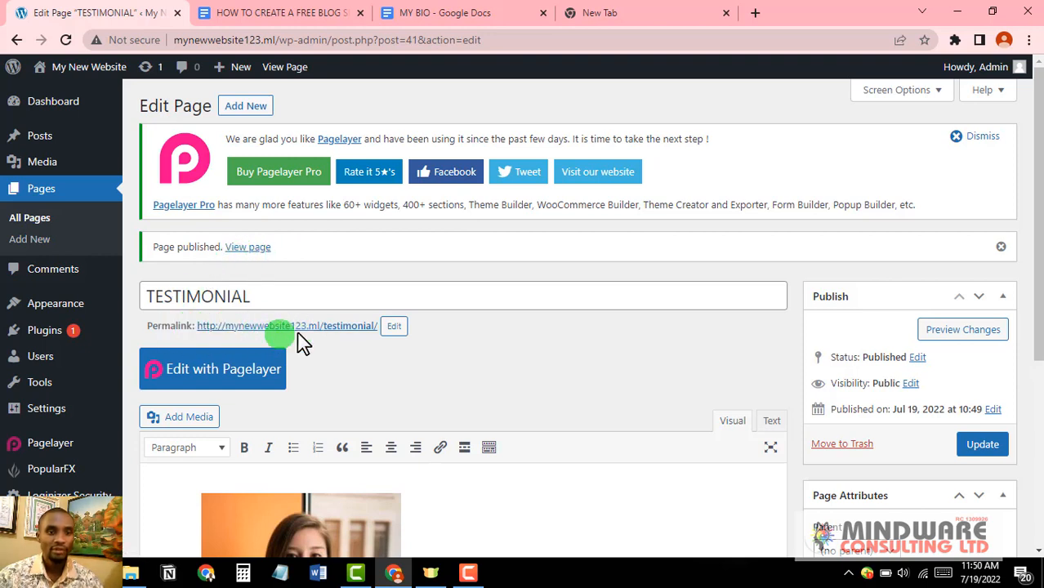
left_click(249, 247)
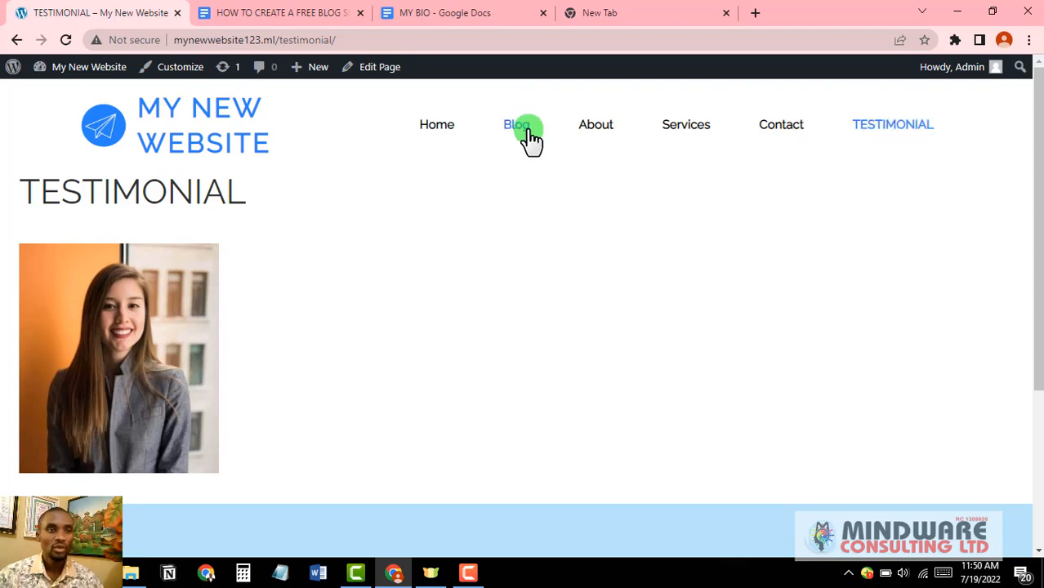
Step: Return to the HOW TO CREATE A FREE BLOG SITE WITH WORDPRESS Google Doc
left_click(270, 12)
scroll(530, 369, "down", 1)
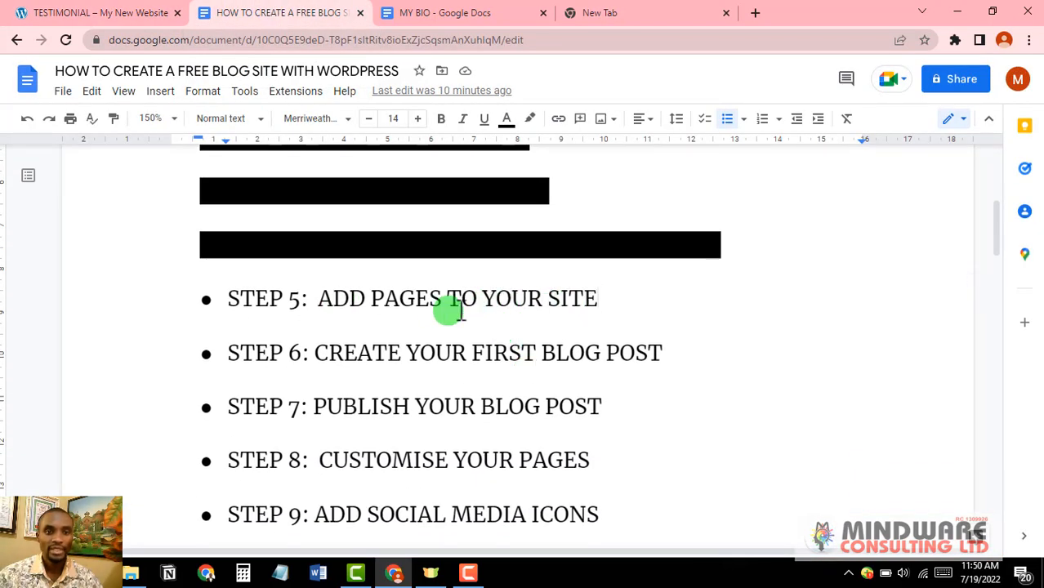
Step: Highlight the 'STEP 5: ADD PAGES TO YOUR SITE' line in black, then go back to the live site
left_click_drag(599, 299, 216, 297)
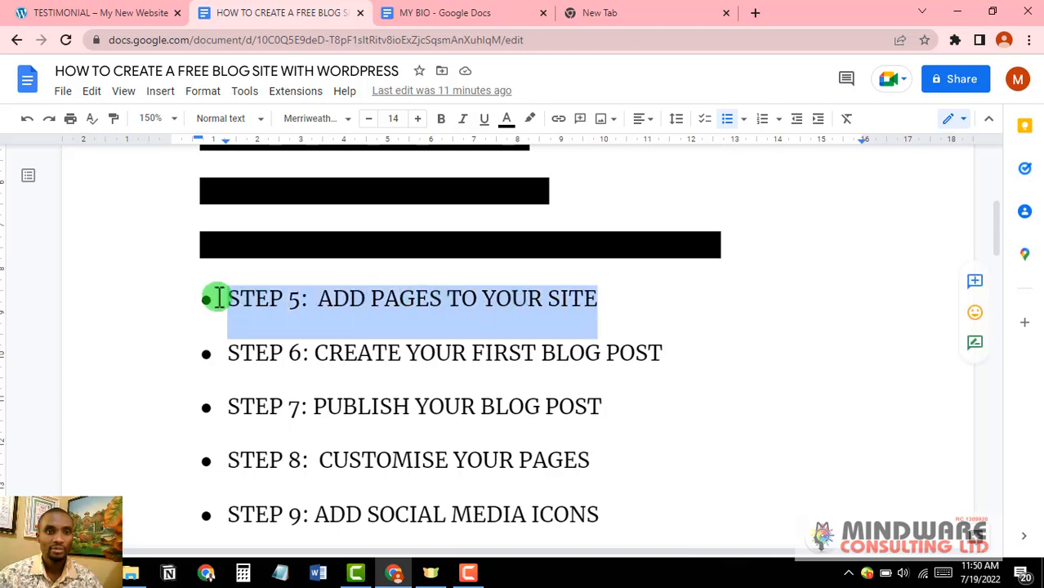
left_click(528, 122)
left_click(538, 196)
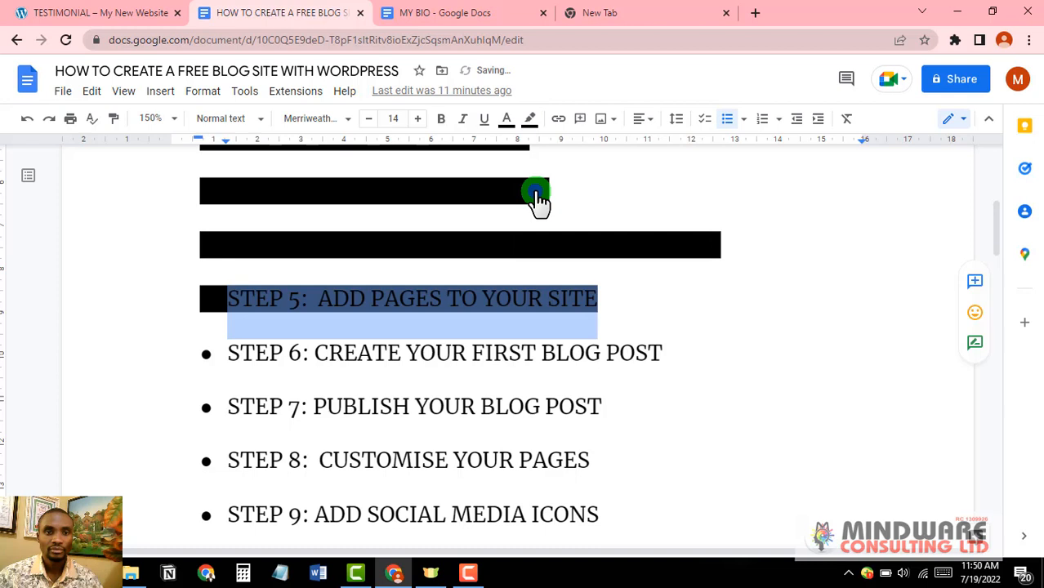
left_click(673, 338)
scroll(335, 351, "down", 1)
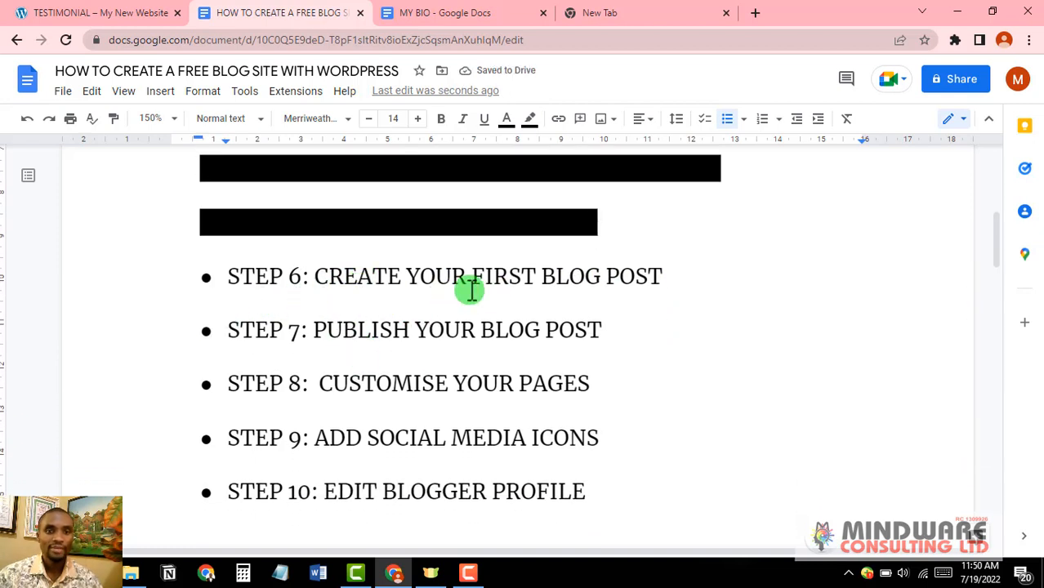
left_click(100, 12)
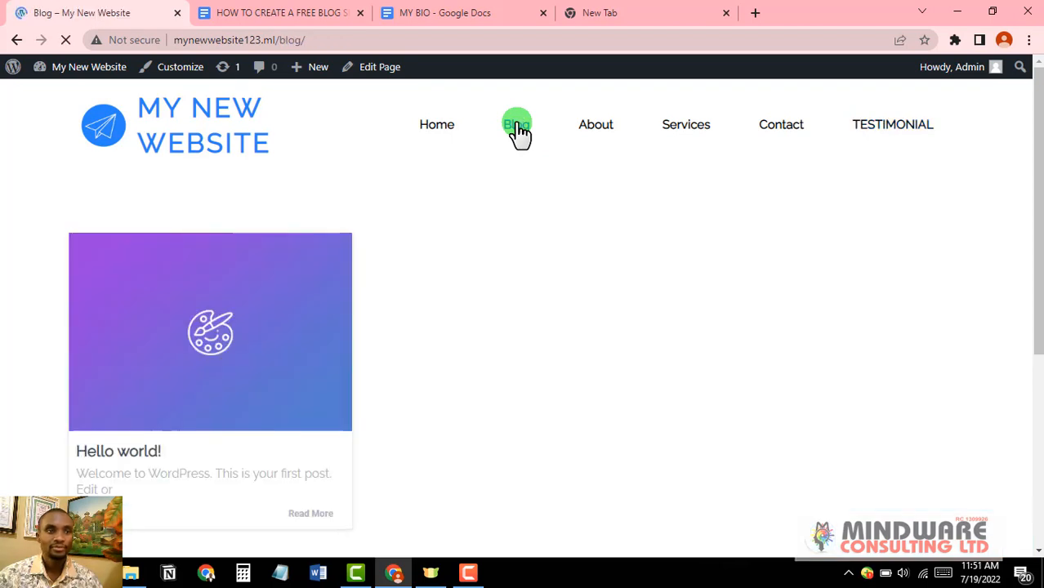
Step: Scroll through the live Blog page, which lists only the Hello world! post
scroll(277, 196, "down", 3)
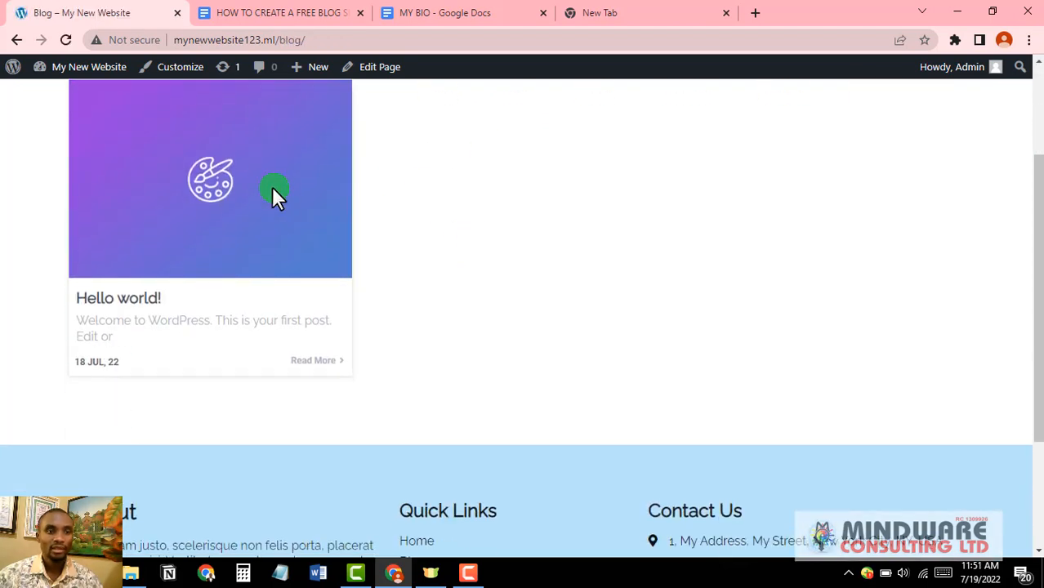
scroll(173, 330, "up", 2)
scroll(173, 330, "down", 1)
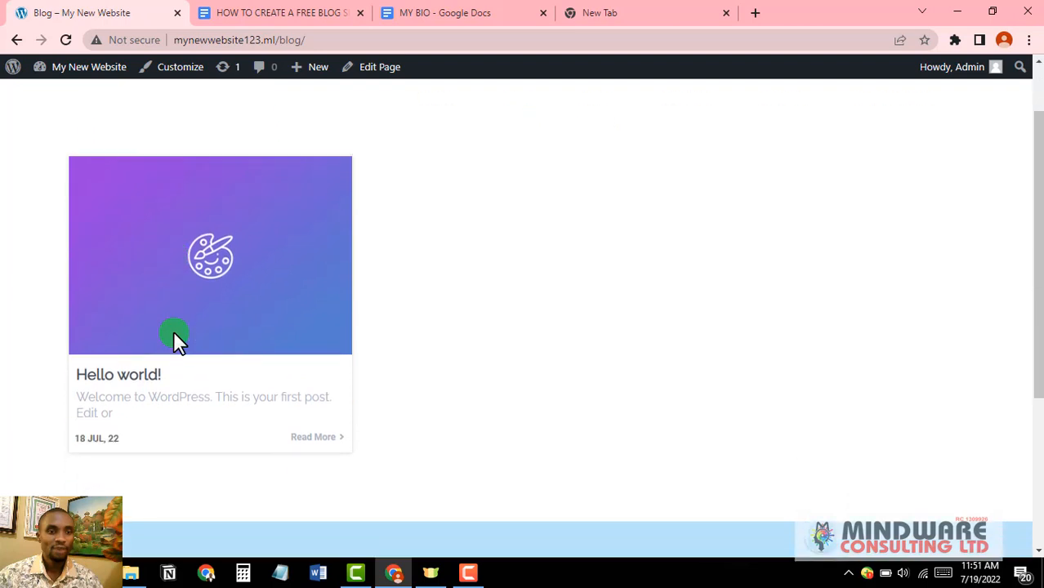
scroll(225, 368, "up", 1)
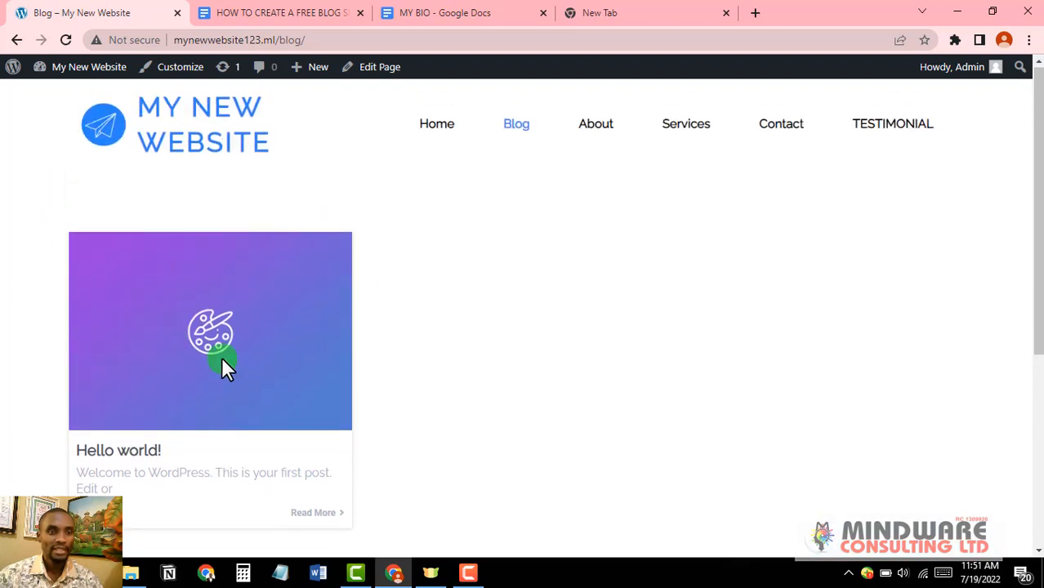
scroll(187, 340, "down", 3)
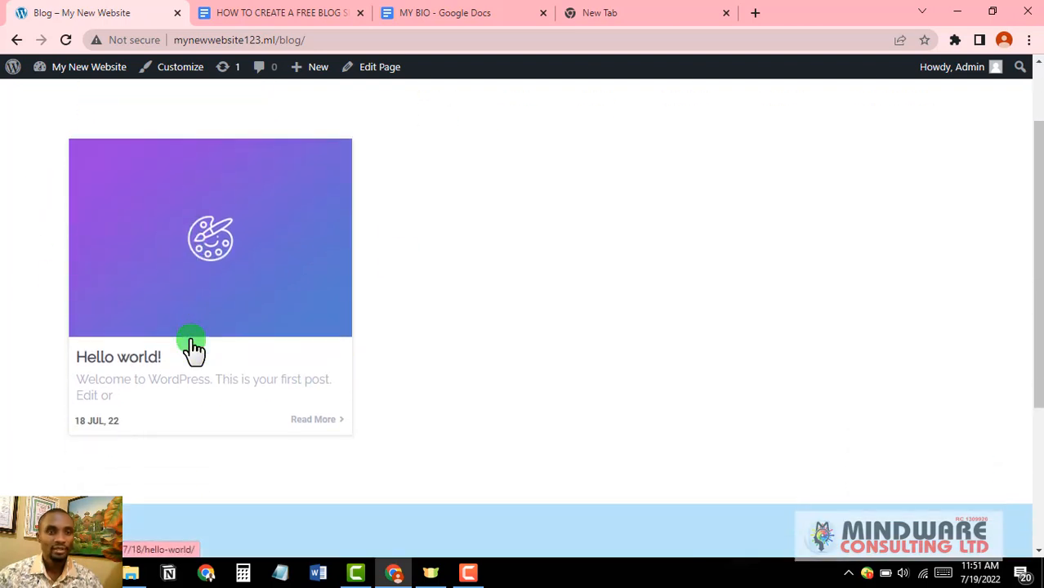
scroll(193, 347, "up", 3)
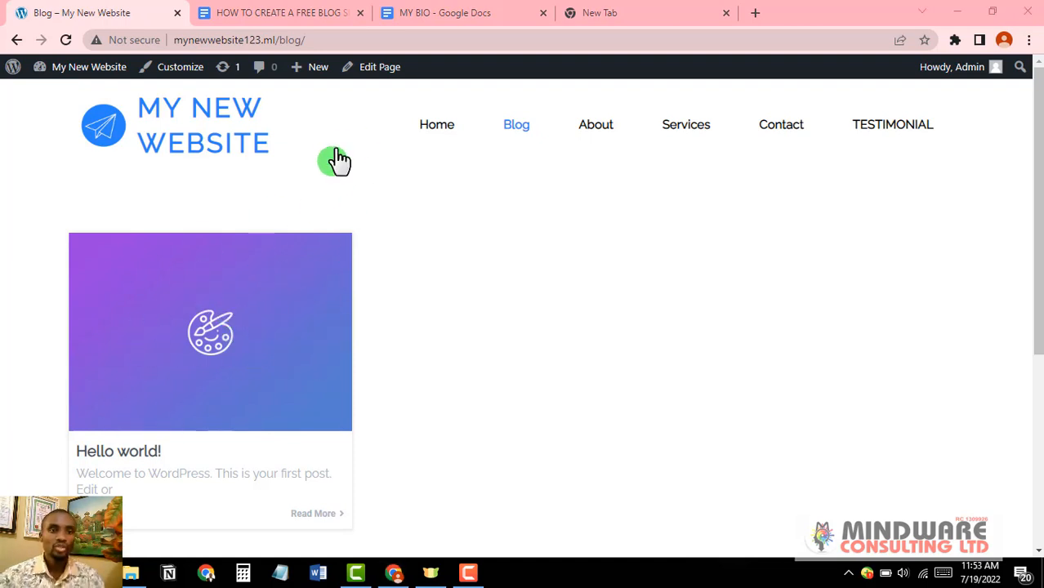
mouse_move(316, 78)
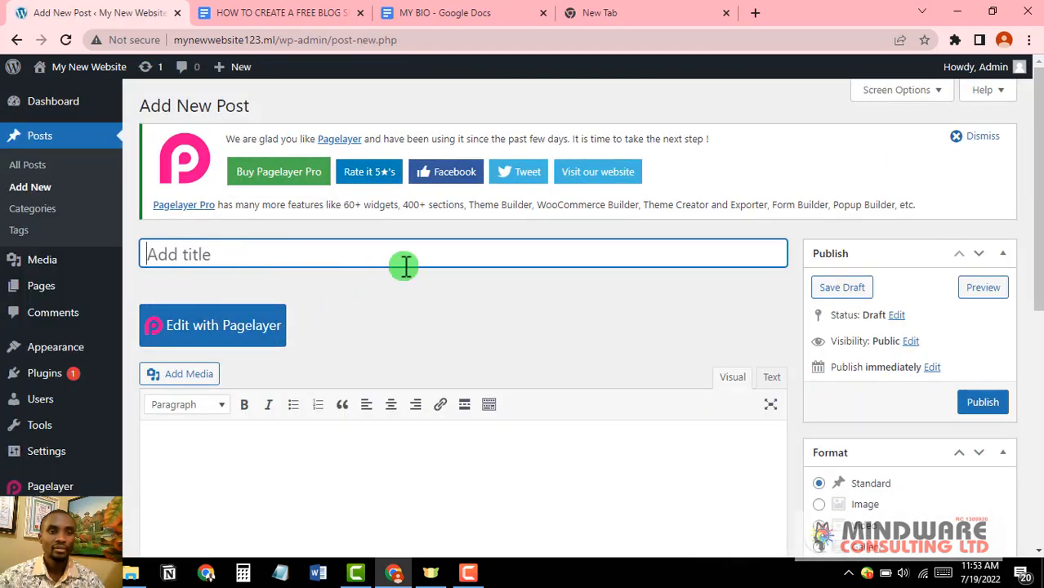
Step: Paste 'How To Dress For Your Age And Body Shape' as the new post's title
scroll(405, 266, "down", 1)
scroll(405, 267, "up", 1)
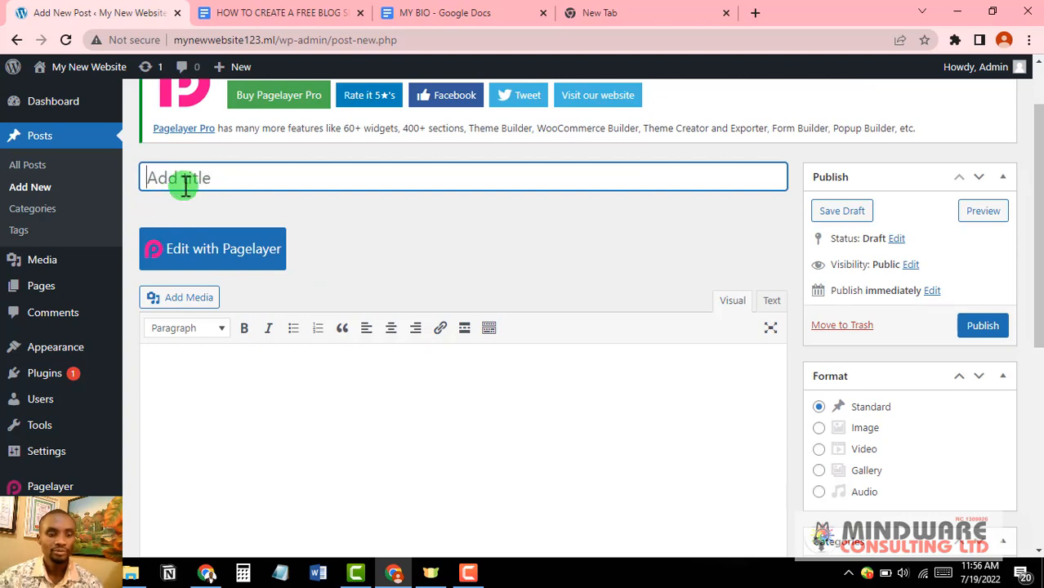
type("How To Dress For Your Age And Body Shape")
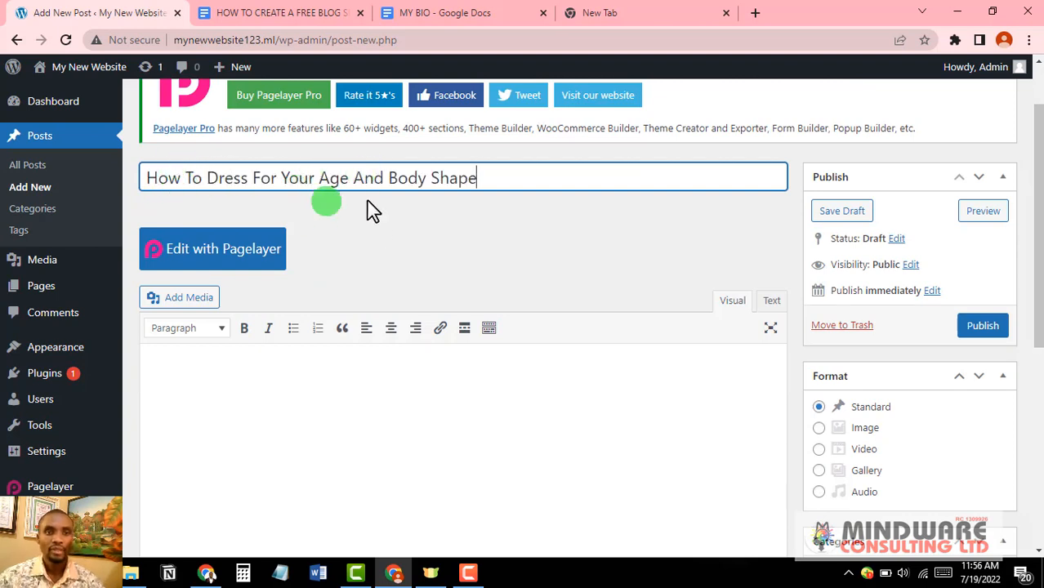
scroll(441, 241, "down", 1)
scroll(369, 320, "down", 2)
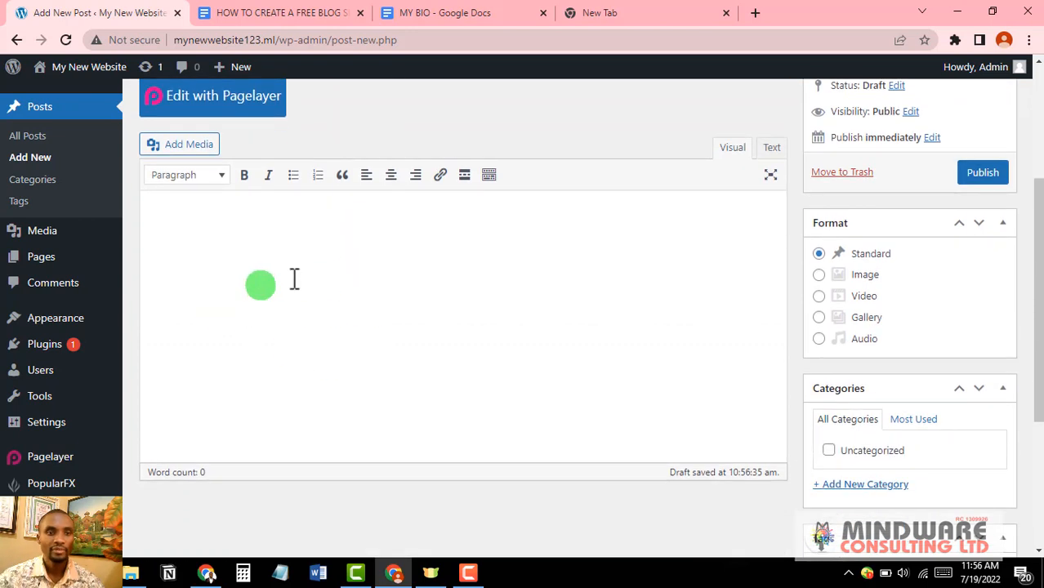
Step: Paste the body-shape article text into the post body and scroll through it
left_click(261, 251)
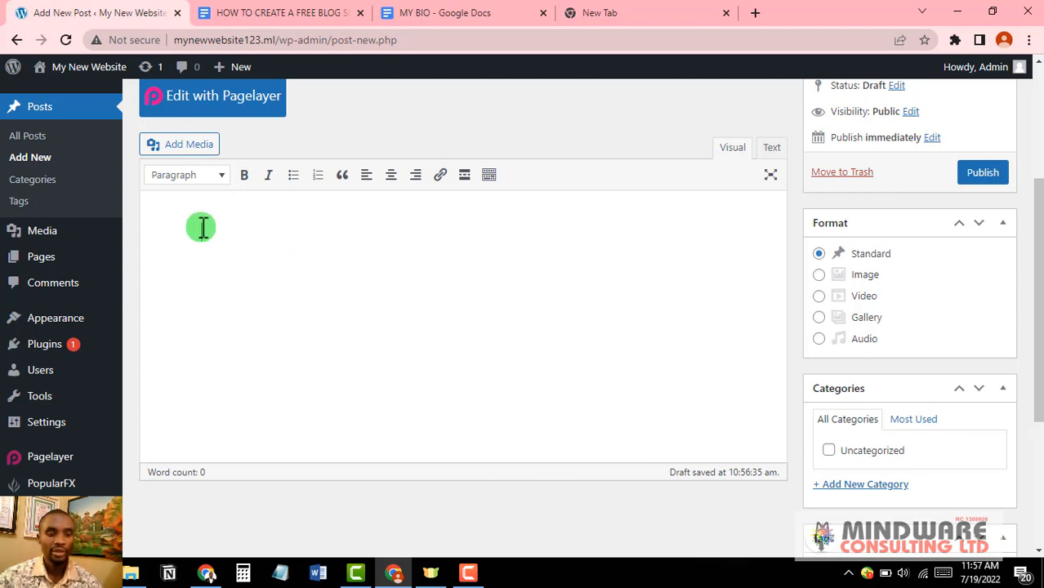
key("ctrl+v")
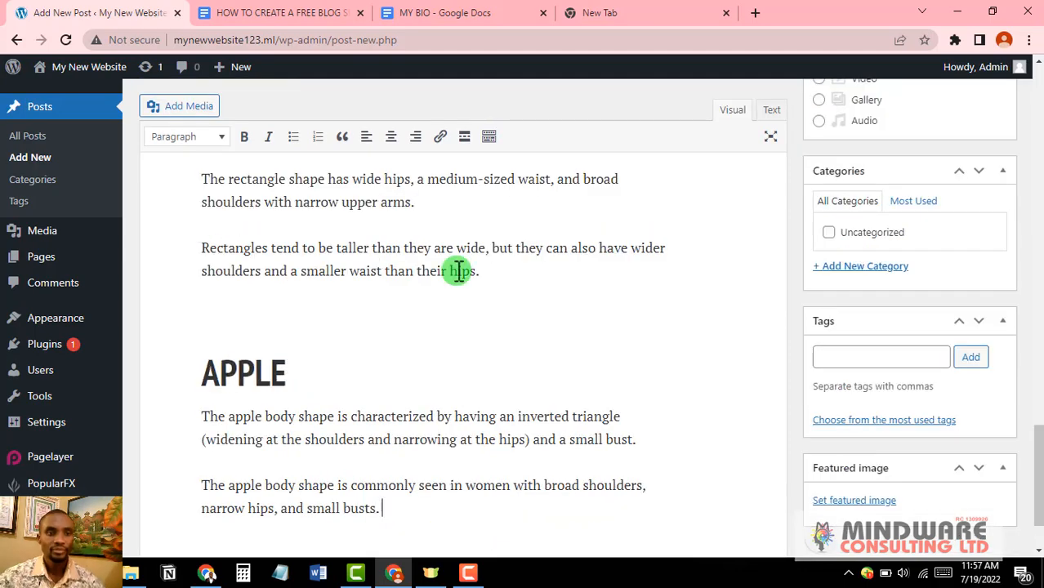
scroll(459, 271, "up", 2)
scroll(459, 271, "up", 20)
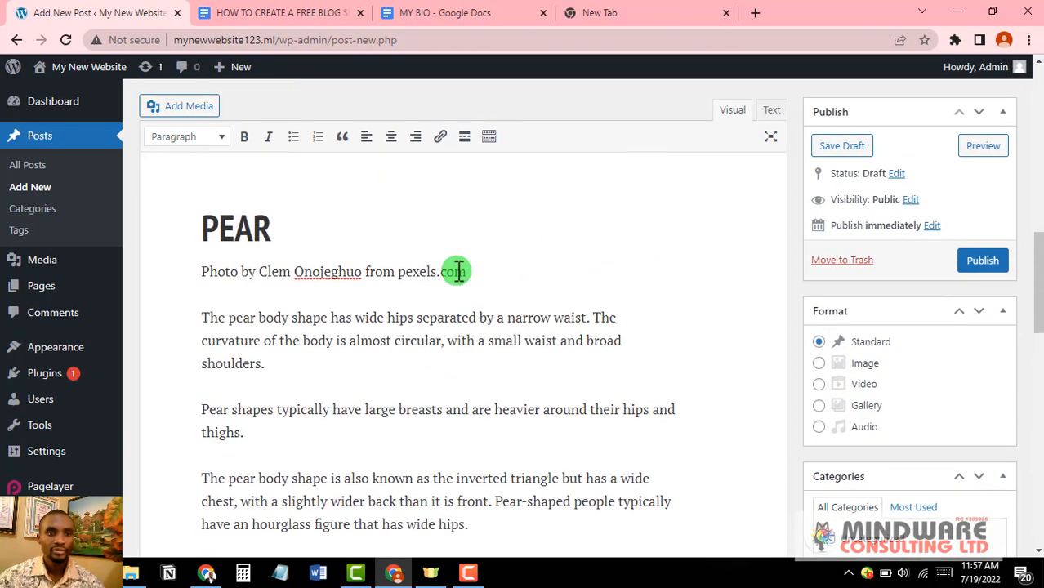
scroll(458, 271, "up", 8)
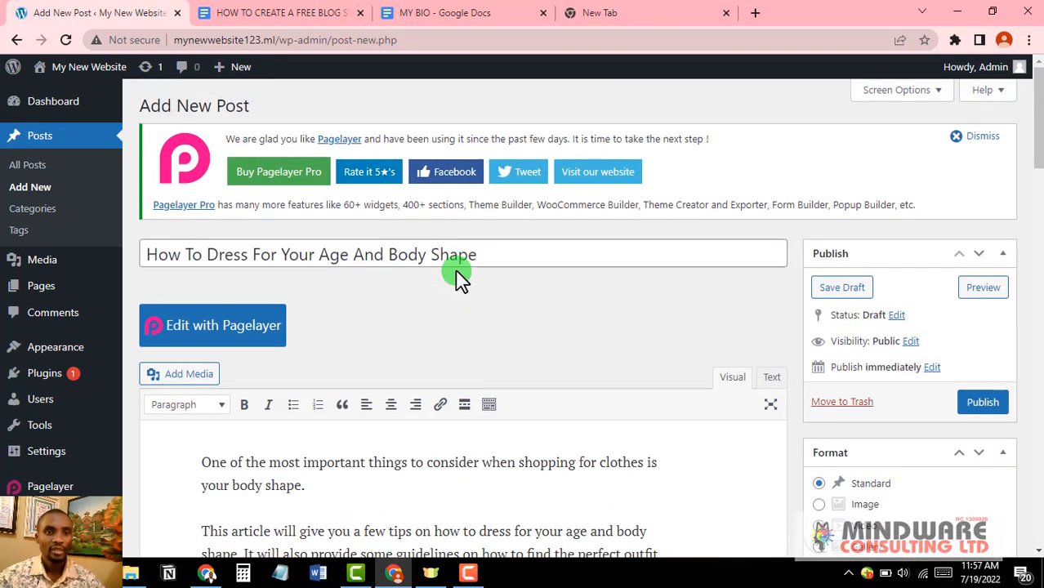
scroll(392, 350, "down", 6)
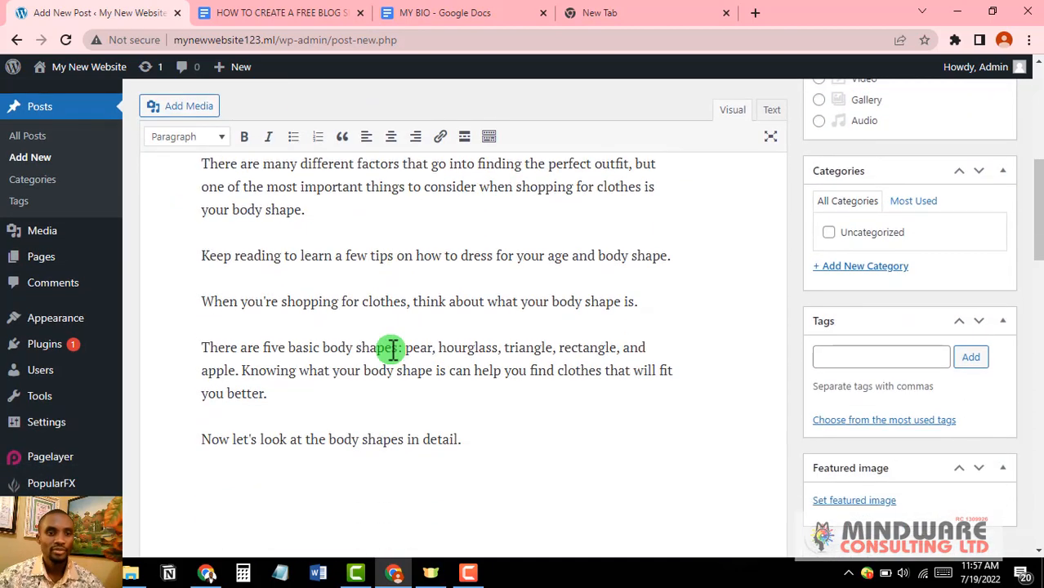
scroll(391, 350, "down", 1)
scroll(355, 341, "up", 2)
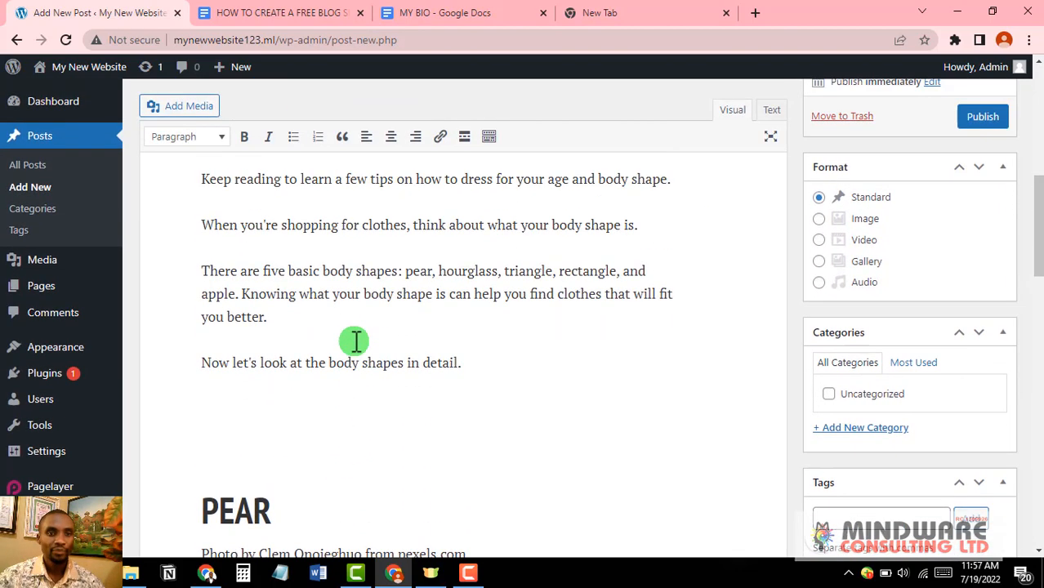
scroll(356, 341, "up", 3)
scroll(356, 341, "up", 1)
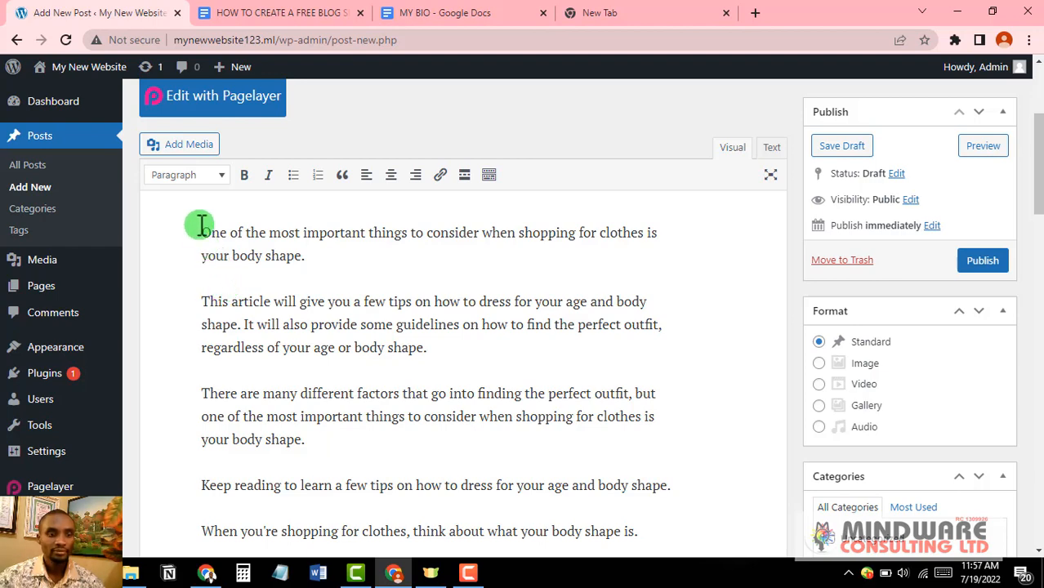
Step: Select all the post text and switch its alignment from centred to left-aligned
left_click(220, 249)
key("ctrl+a")
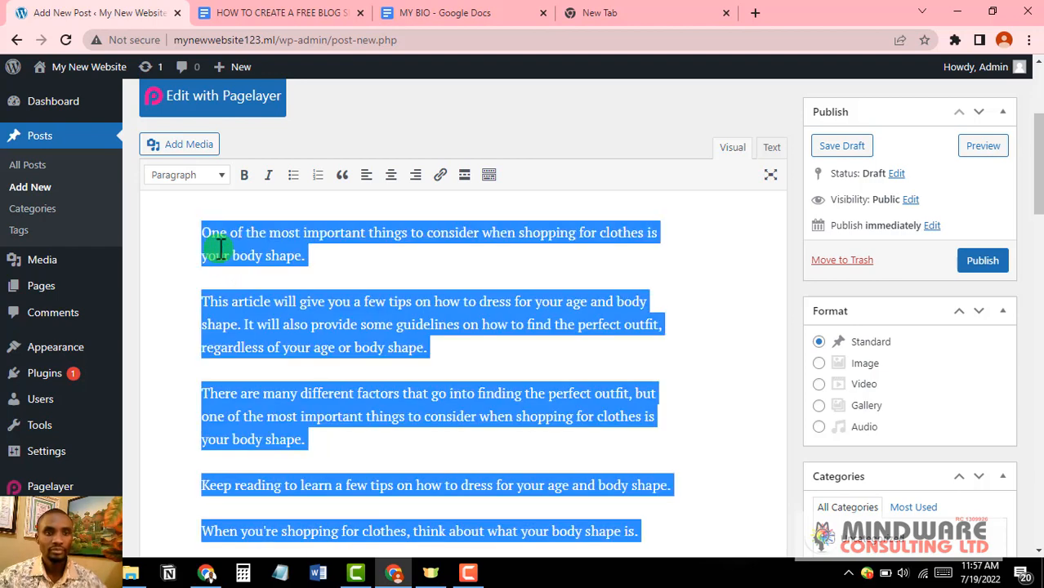
left_click(367, 175)
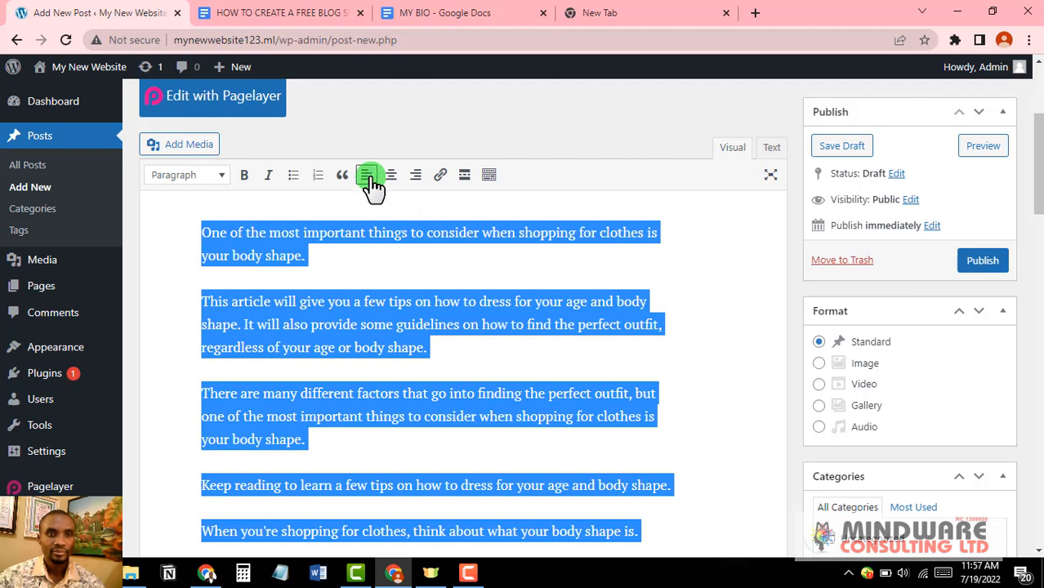
left_click(393, 175)
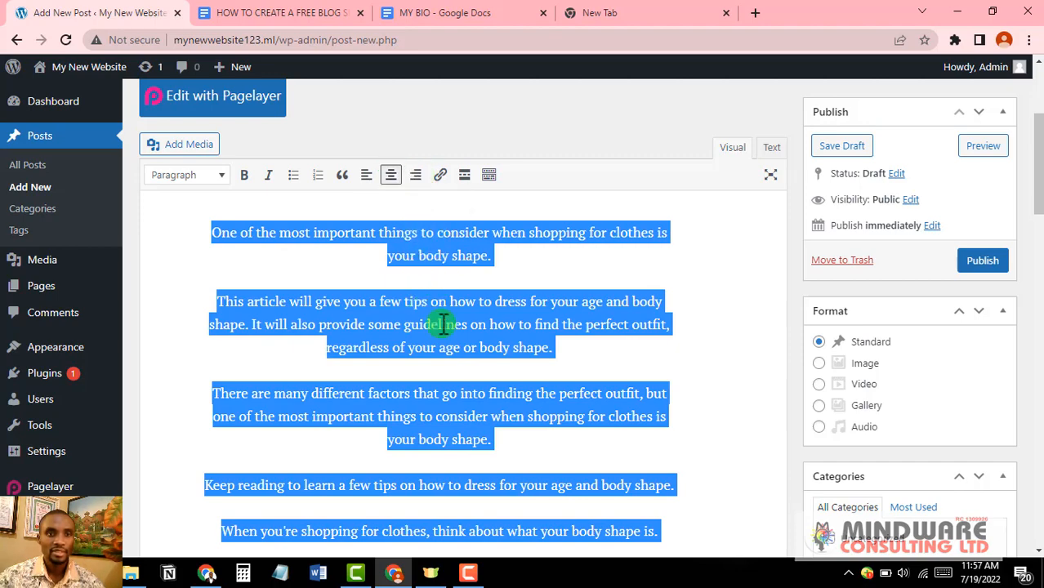
scroll(415, 255, "down", 3)
left_click(416, 255)
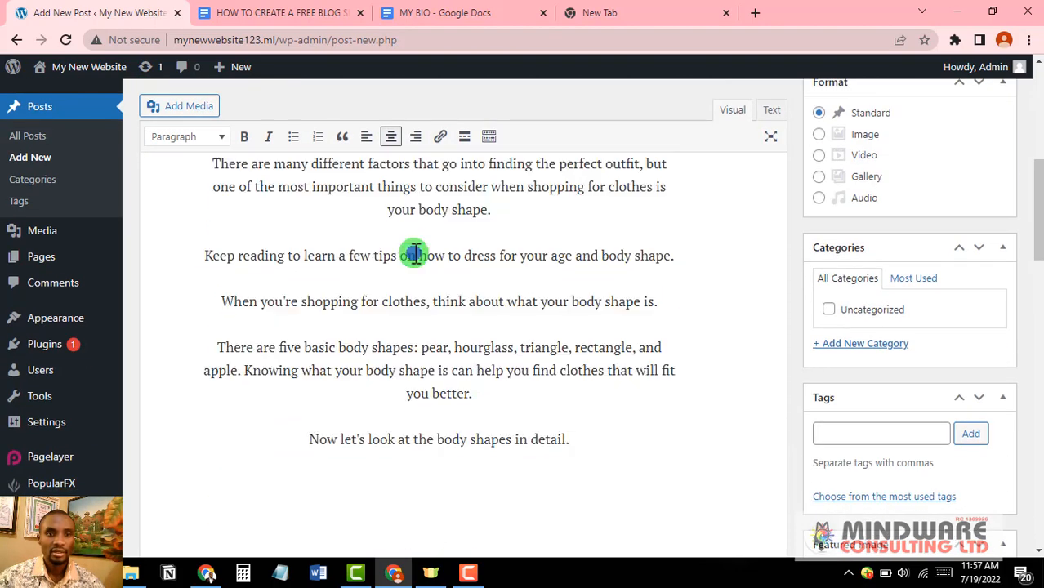
scroll(415, 255, "up", 5)
scroll(415, 287, "down", 1)
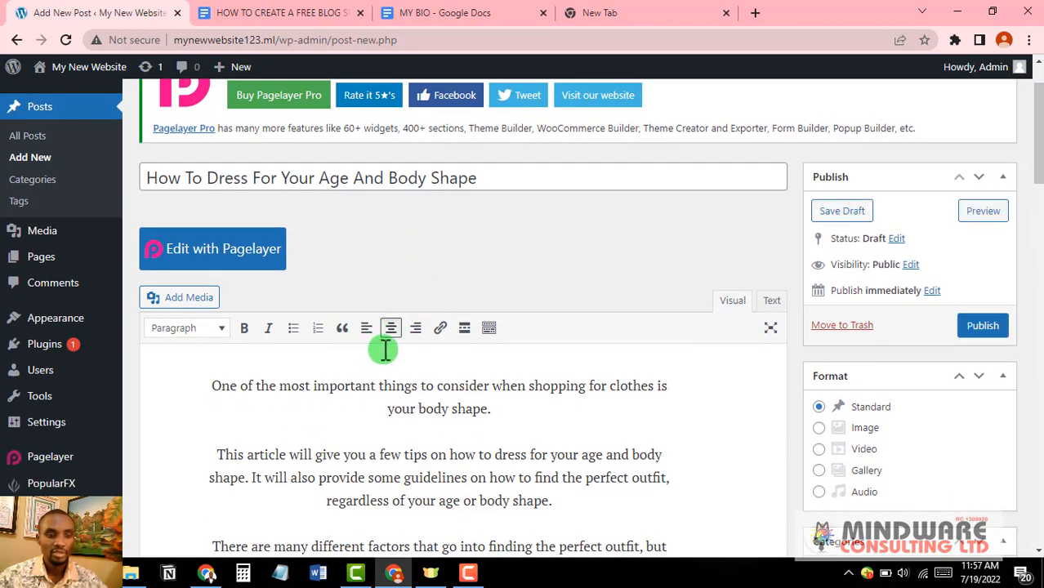
key("ctrl+a")
left_click(366, 329)
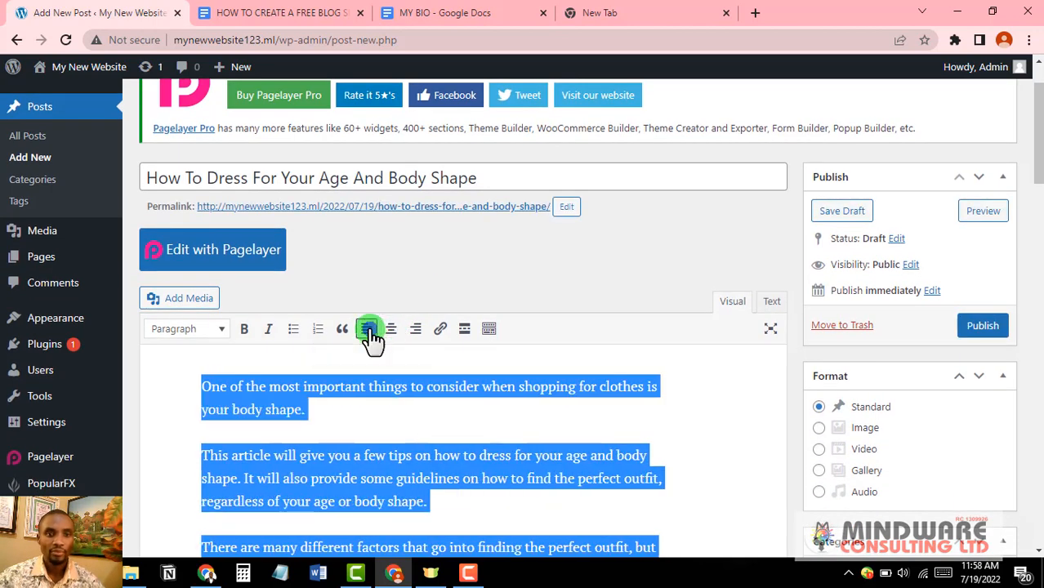
left_click(485, 420)
scroll(484, 420, "down", 2)
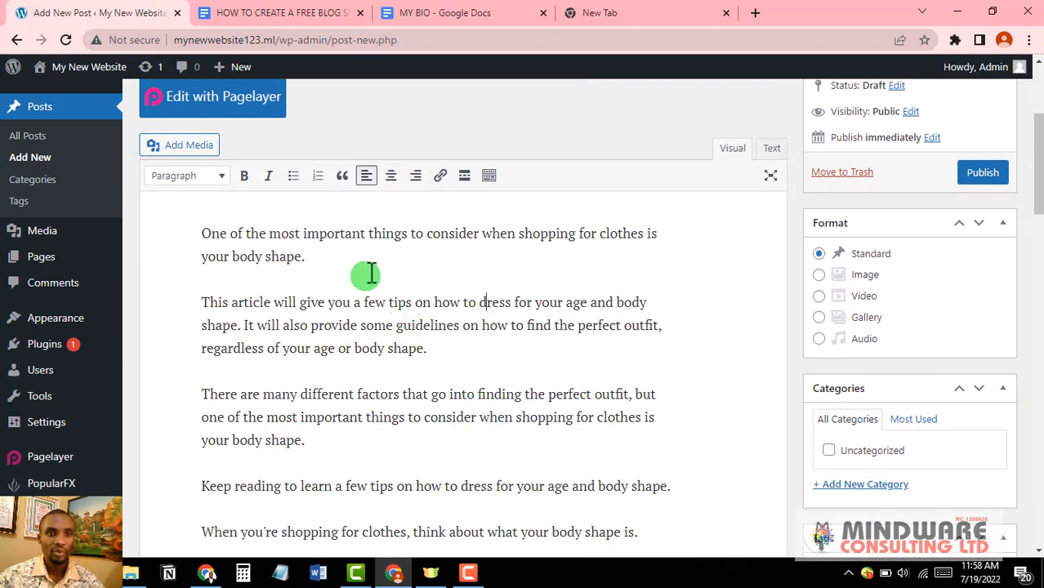
scroll(436, 302, "up", 1)
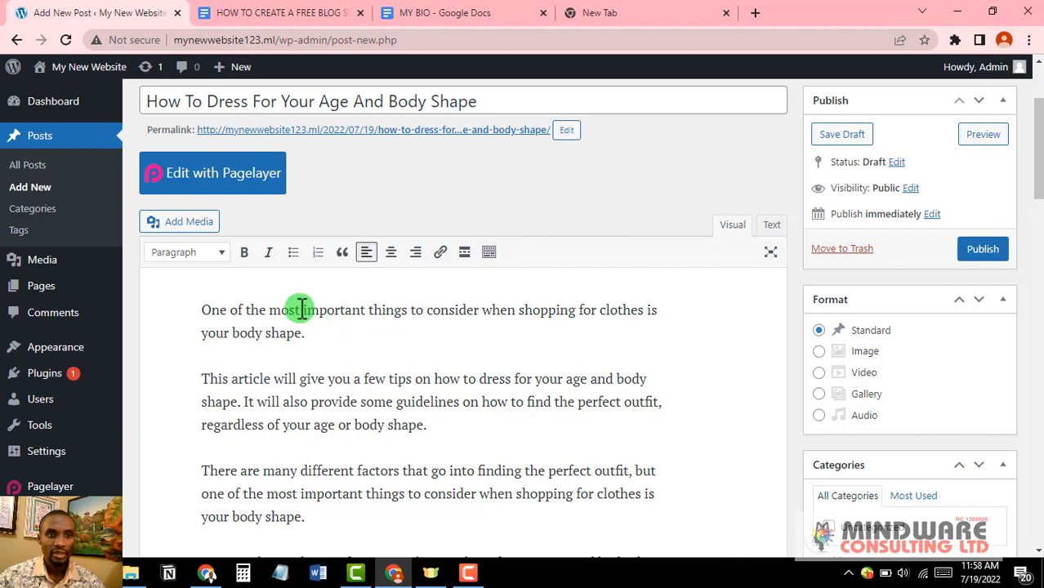
Step: Link the word 'important' in the opening paragraph to the blog-guide Google Doc's URL
left_click_drag(303, 310, 347, 307)
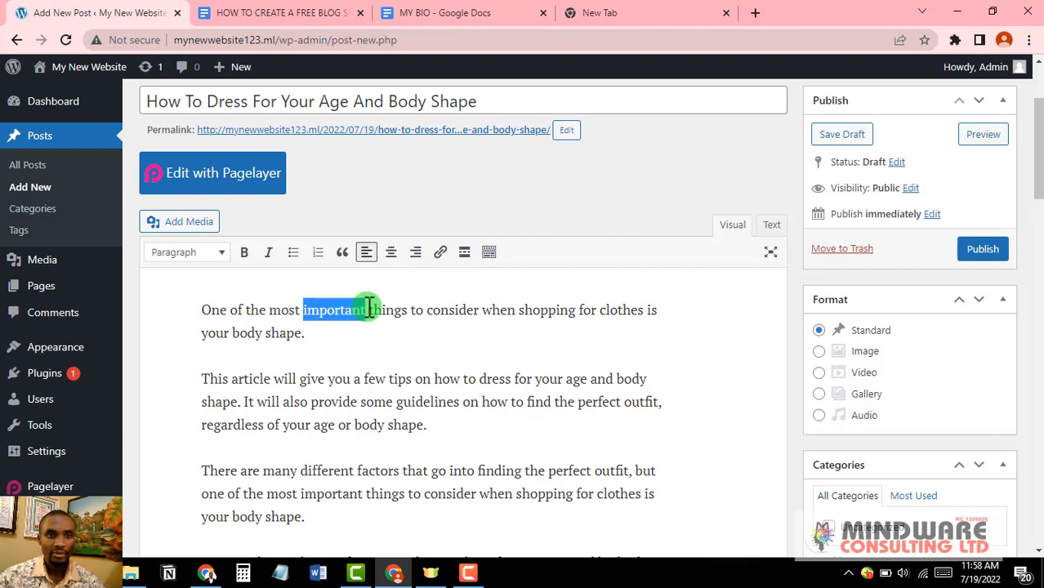
left_click(440, 251)
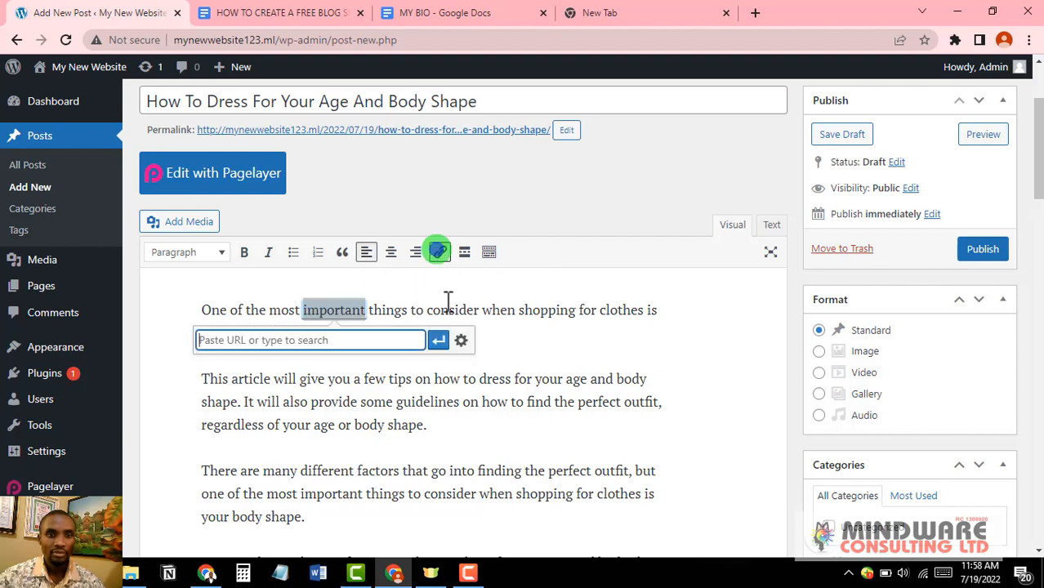
left_click(320, 340)
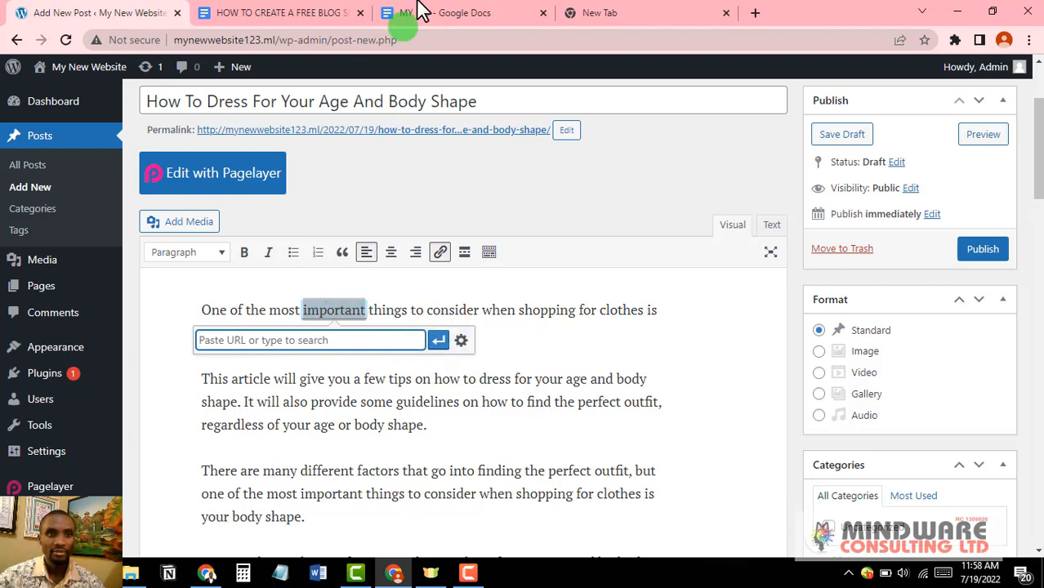
left_click(281, 14)
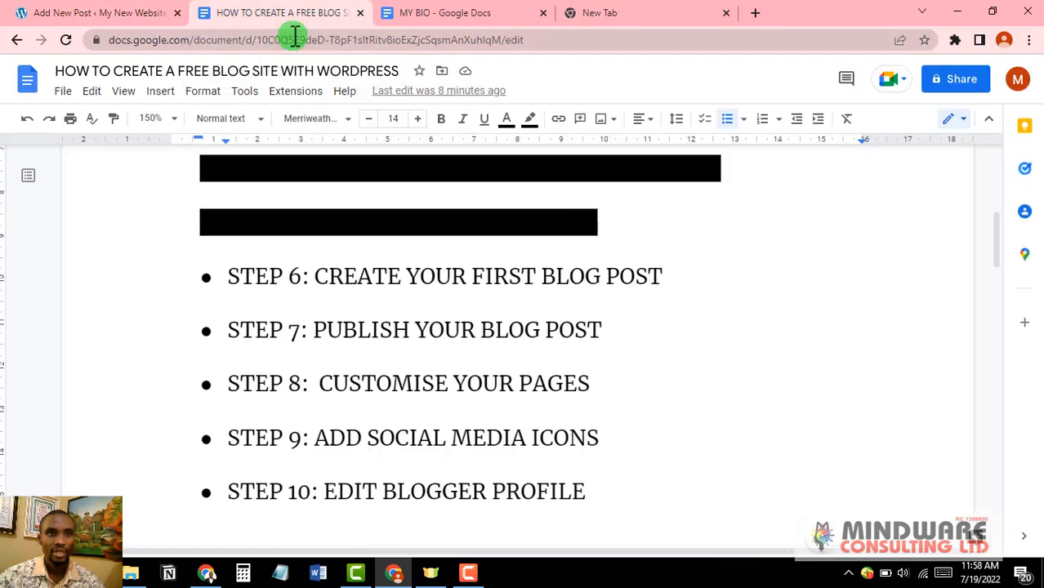
right_click(295, 39)
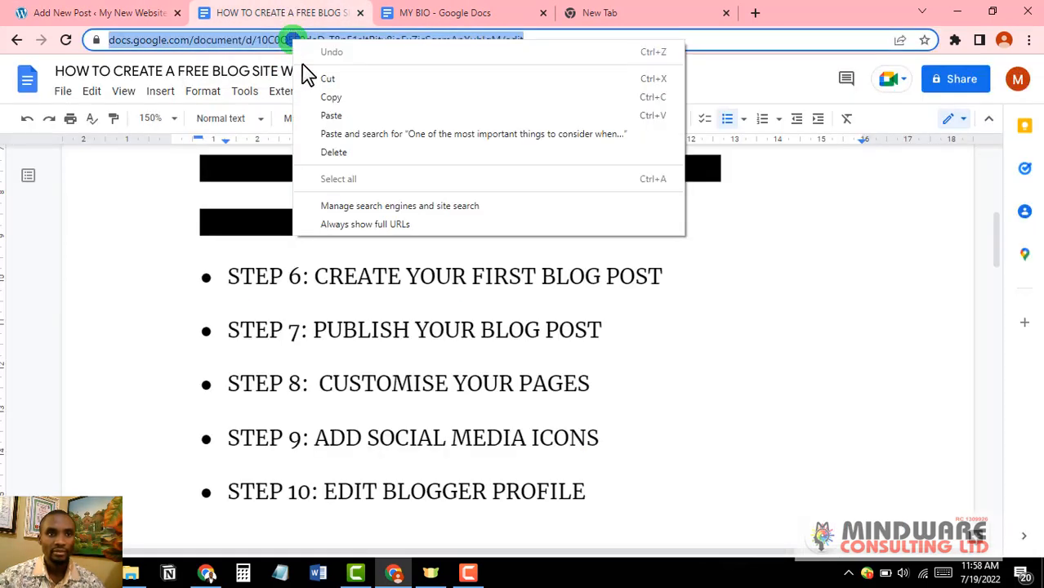
left_click(360, 98)
left_click(117, 12)
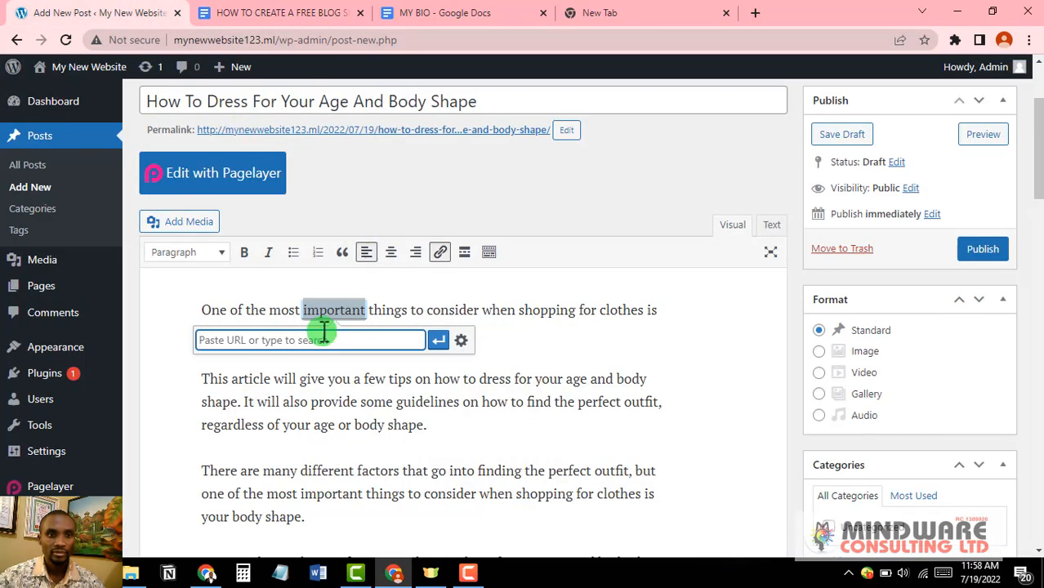
key("ctrl+v")
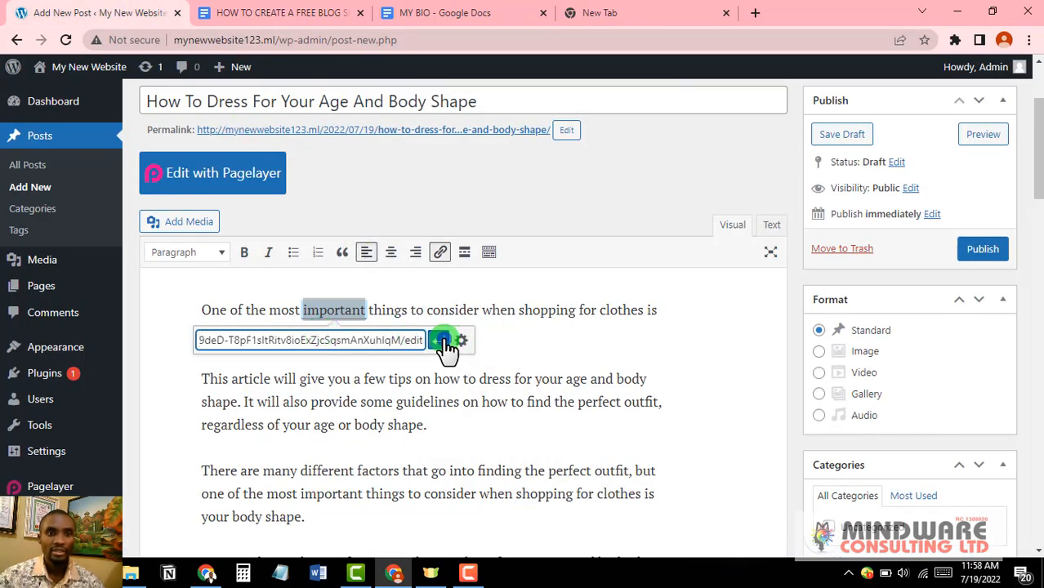
left_click(443, 341)
left_click(419, 312)
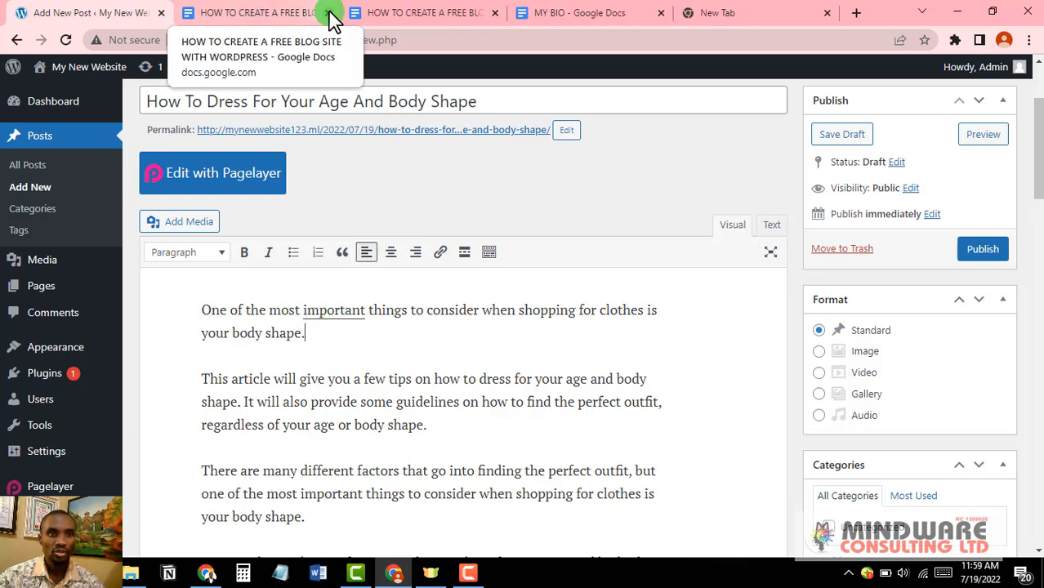
left_click(332, 11)
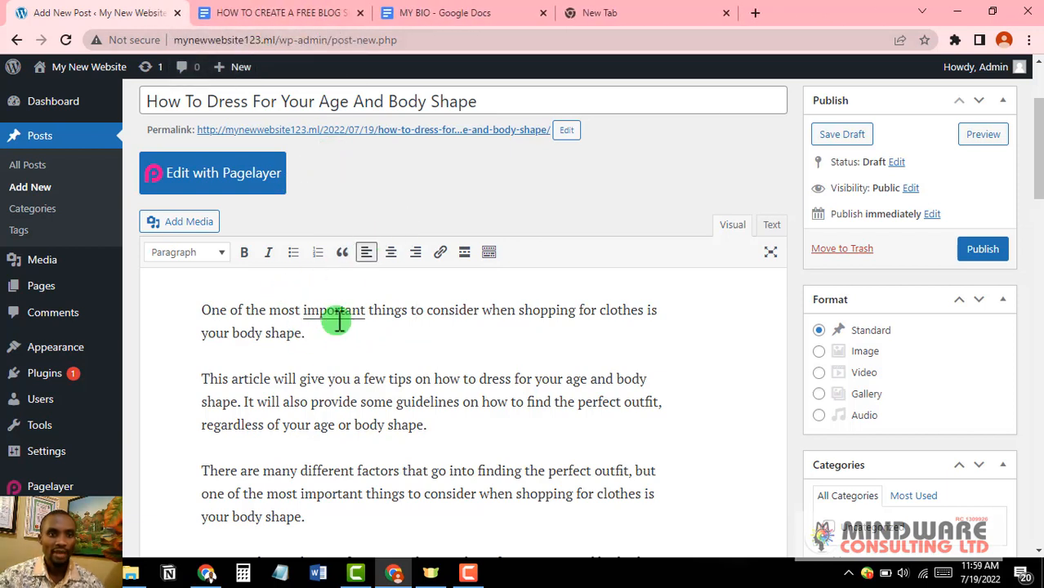
Step: Review the body-shape post top to bottom, then publish it
scroll(336, 321, "down", 2)
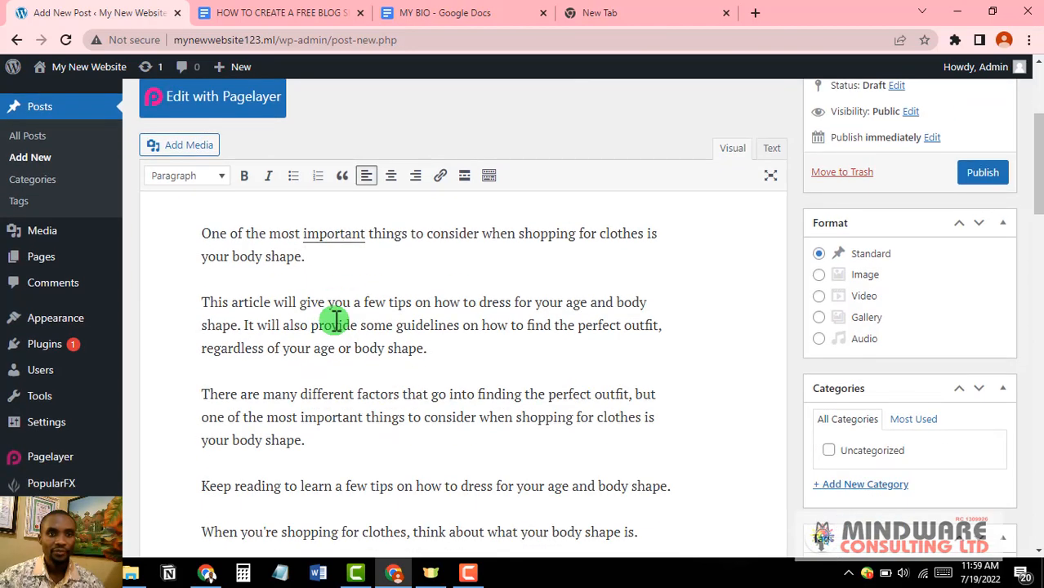
scroll(336, 321, "down", 10)
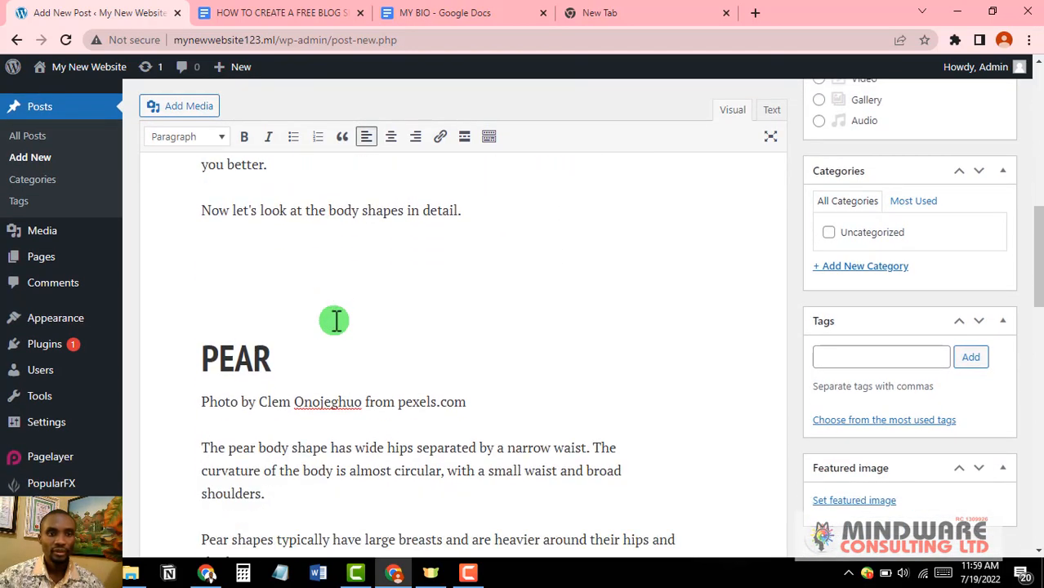
scroll(226, 318, "down", 16)
scroll(230, 319, "up", 4)
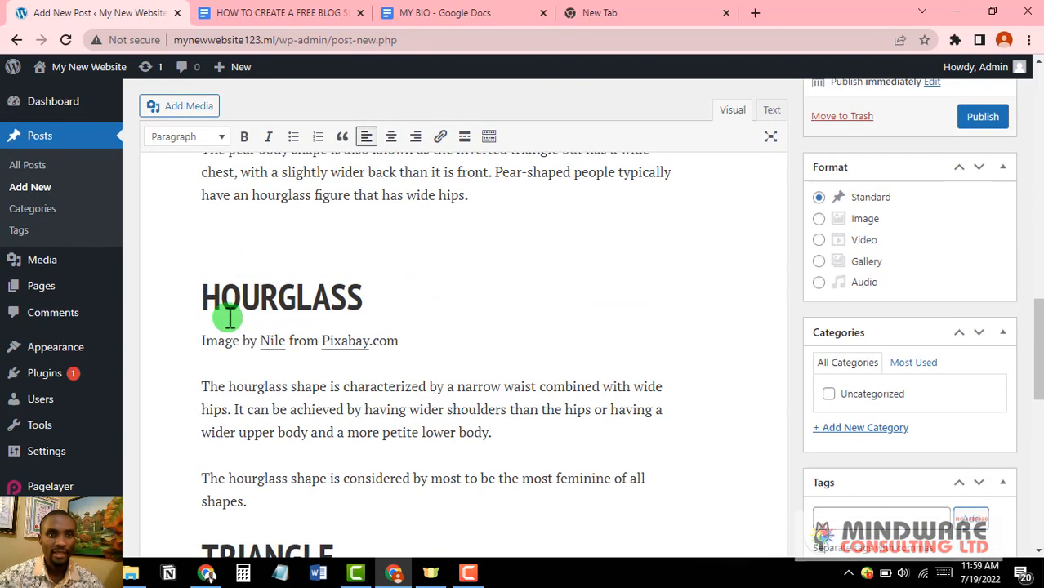
scroll(228, 317, "up", 2)
scroll(373, 376, "down", 15)
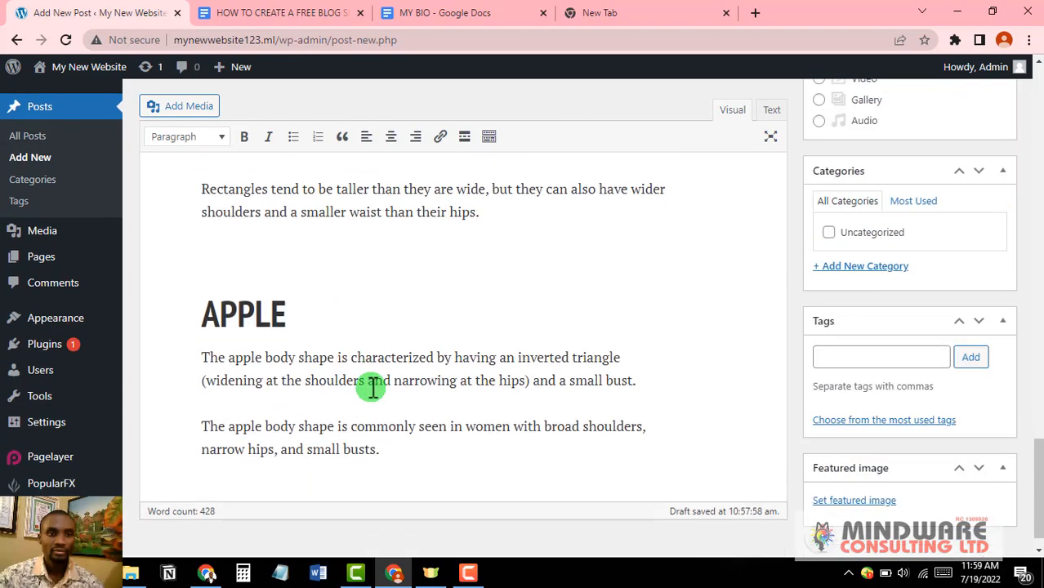
scroll(372, 389, "down", 1)
scroll(372, 389, "up", 12)
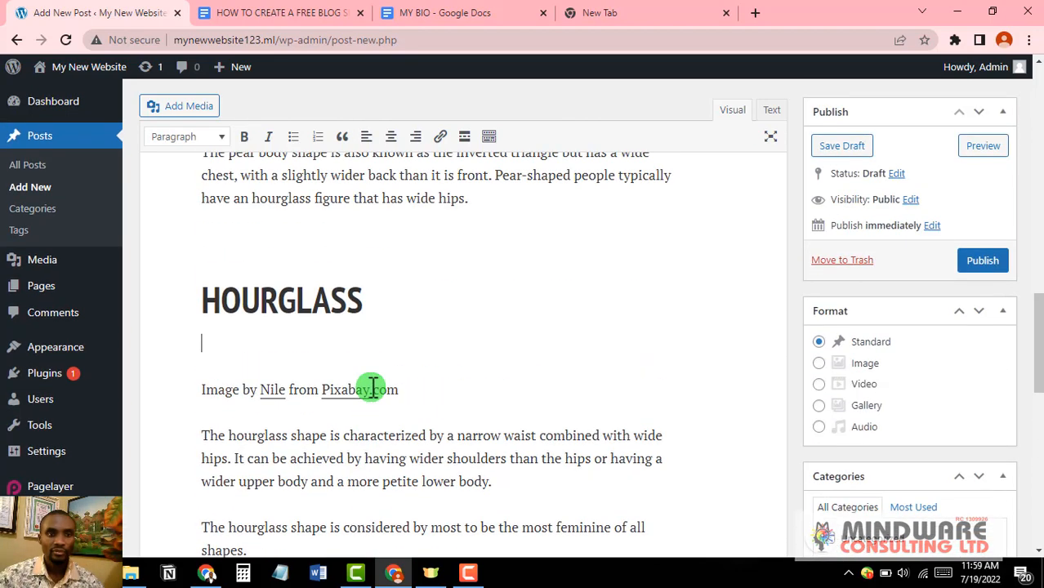
scroll(373, 389, "up", 10)
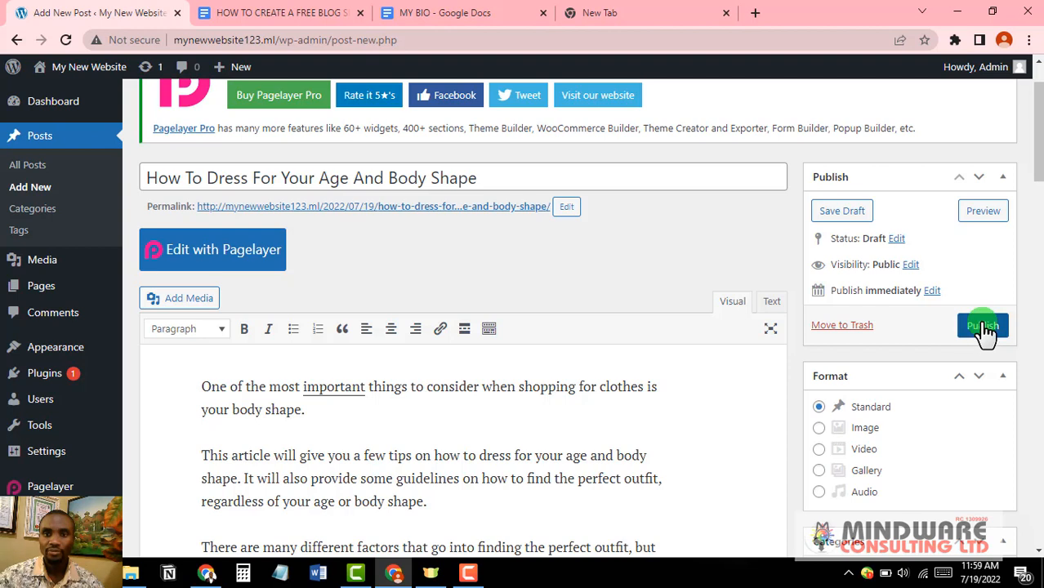
left_click(984, 327)
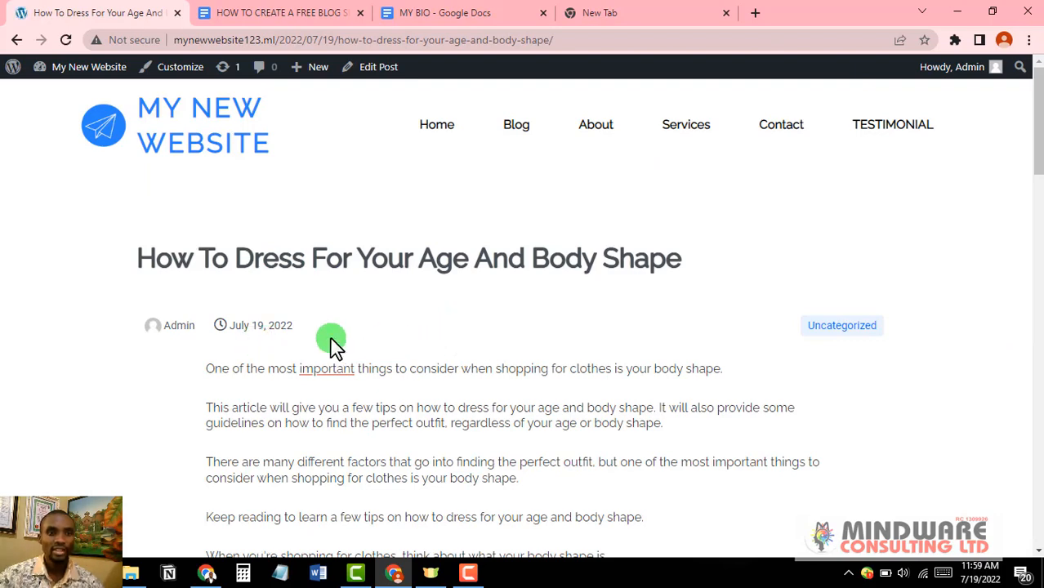
Step: Scroll through the published 'How To Dress For Your Age And Body Shape' post to review it
scroll(332, 347, "down", 4)
scroll(331, 347, "down", 11)
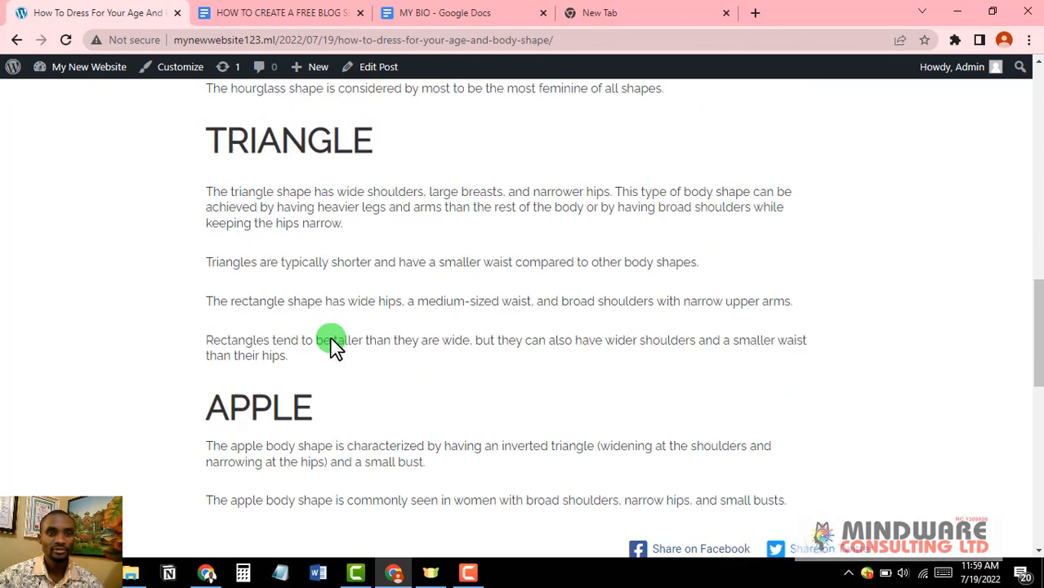
scroll(332, 347, "up", 1)
scroll(332, 347, "down", 2)
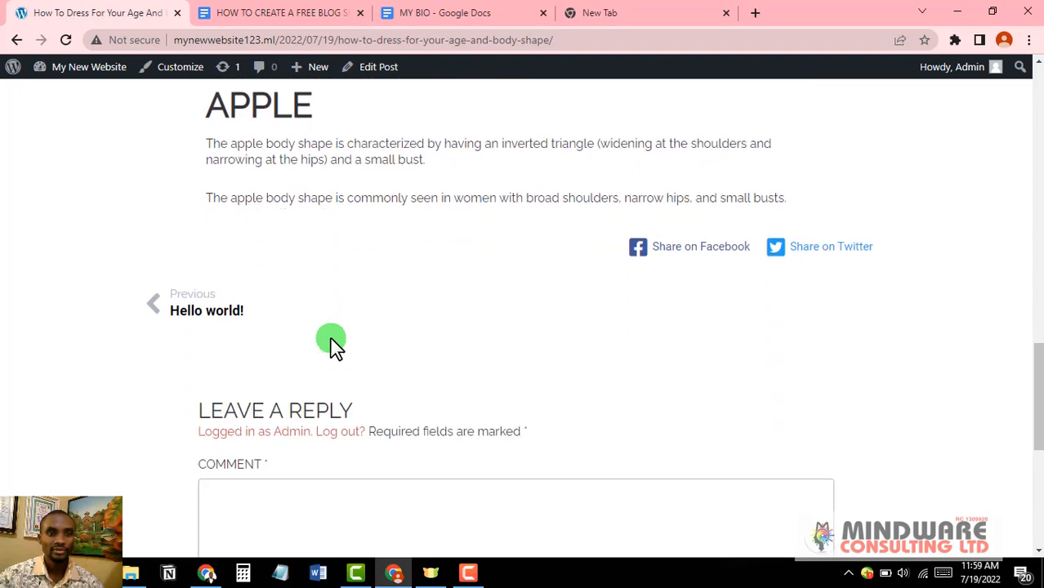
scroll(331, 347, "down", 4)
scroll(332, 348, "up", 5)
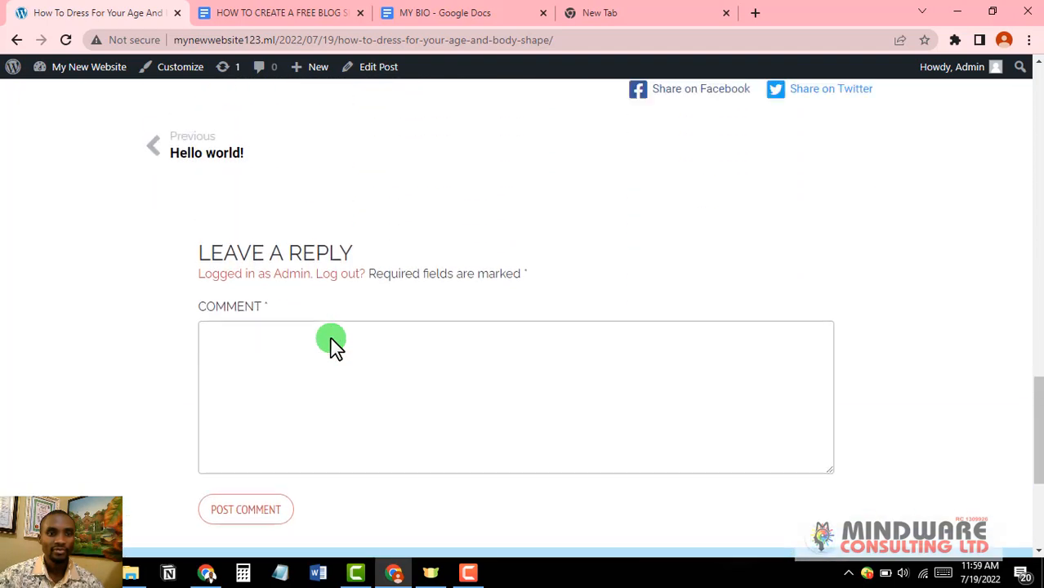
scroll(332, 347, "up", 15)
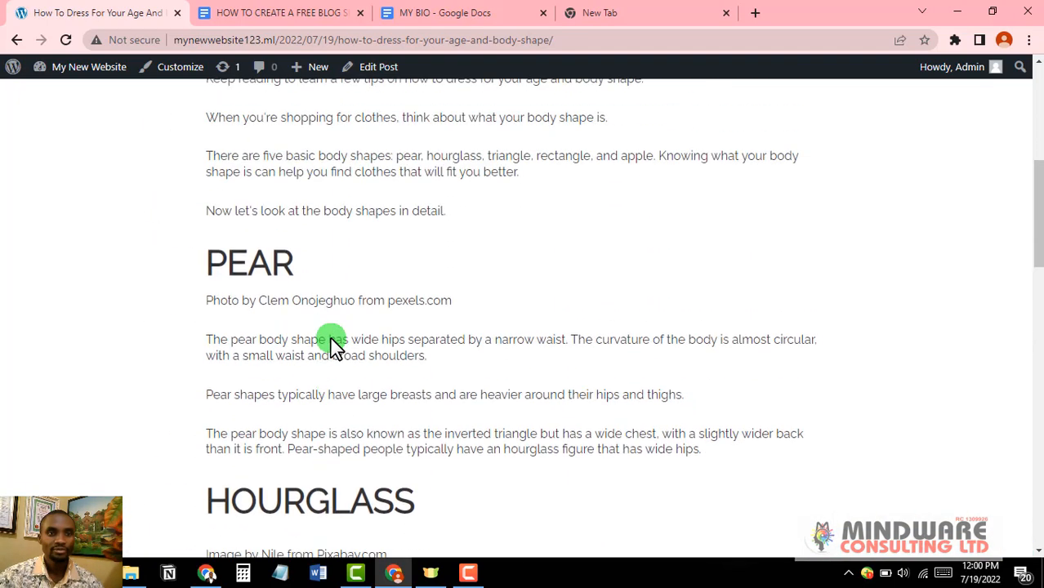
scroll(333, 347, "up", 2)
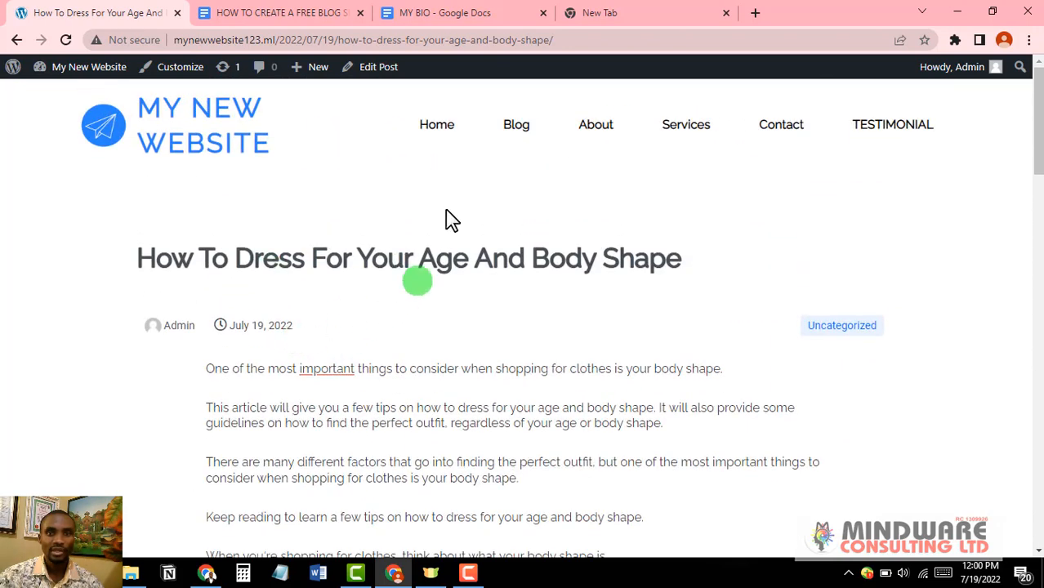
scroll(350, 396, "down", 1)
scroll(351, 397, "up", 1)
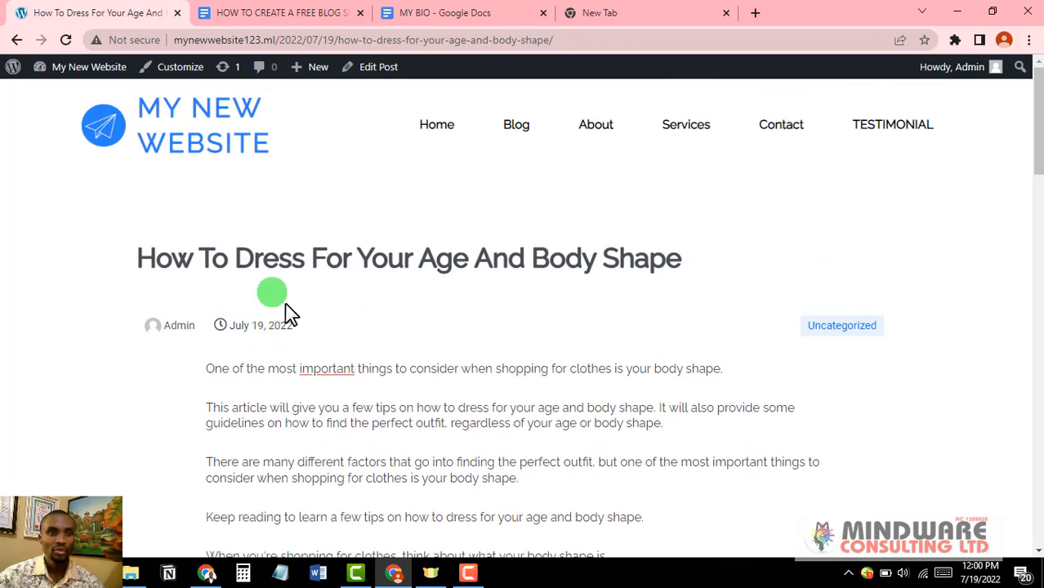
scroll(245, 303, "down", 2)
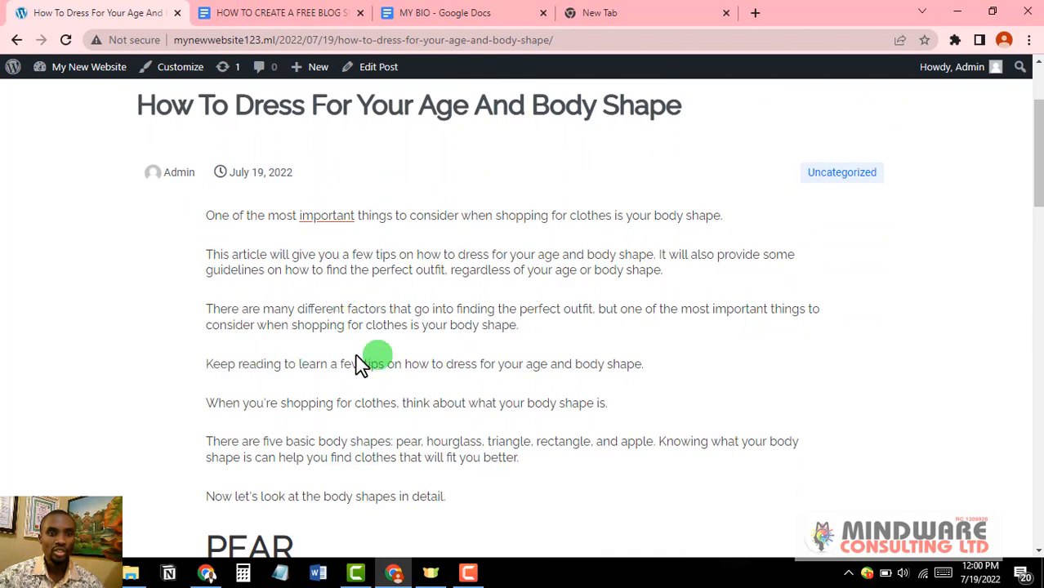
scroll(361, 364, "down", 3)
scroll(400, 346, "down", 5)
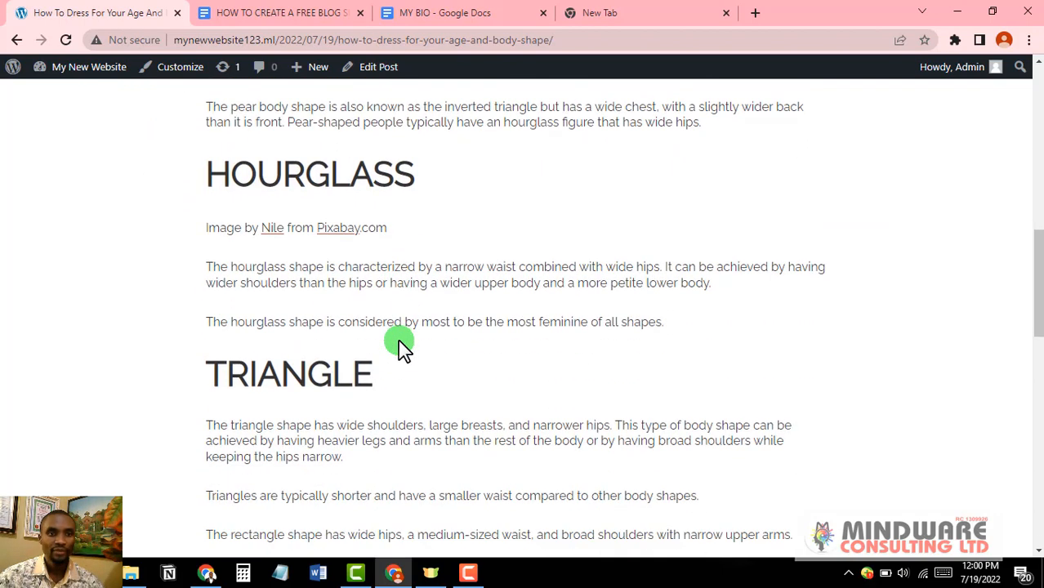
scroll(401, 347, "up", 1)
scroll(402, 350, "down", 3)
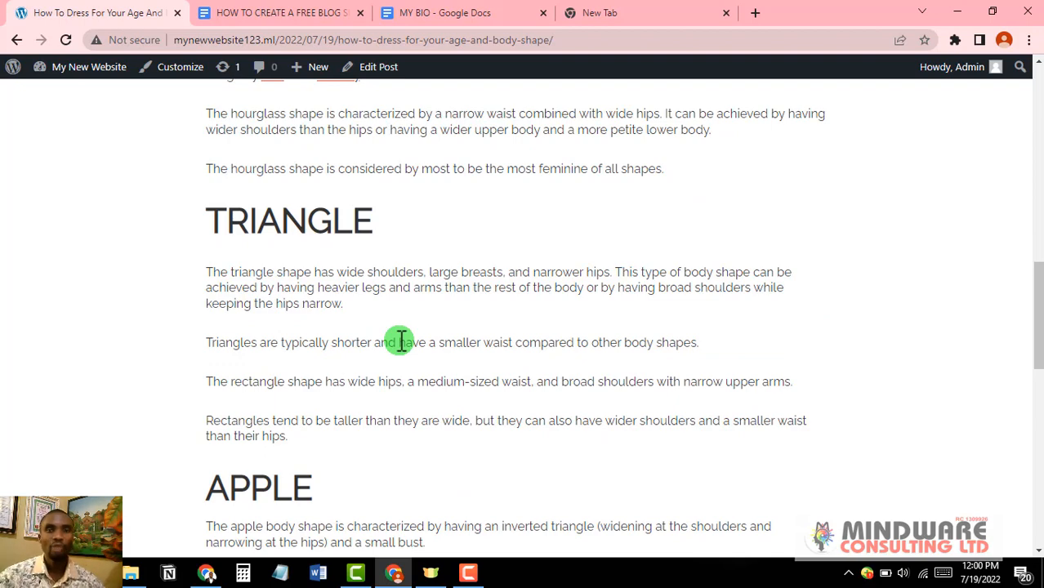
scroll(400, 342, "up", 13)
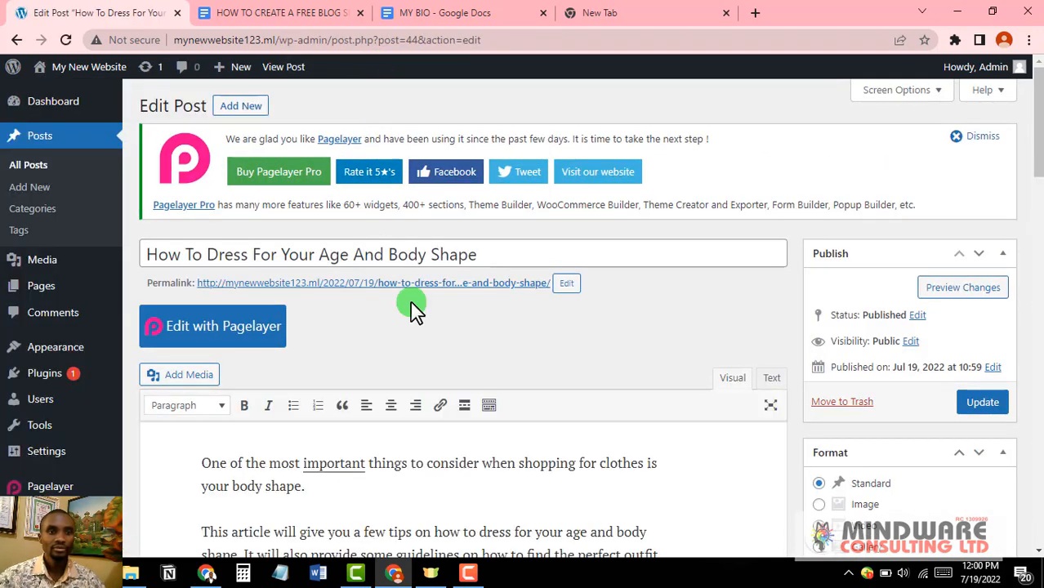
Step: Open the Media Library from the sidebar's Featured image box
scroll(550, 474, "down", 2)
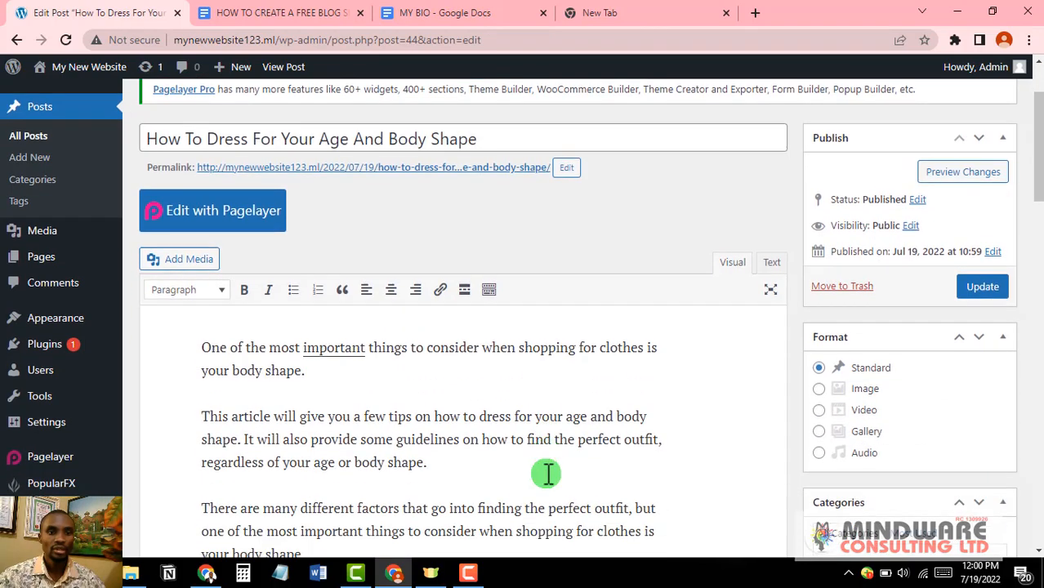
scroll(547, 474, "down", 2)
scroll(531, 471, "up", 5)
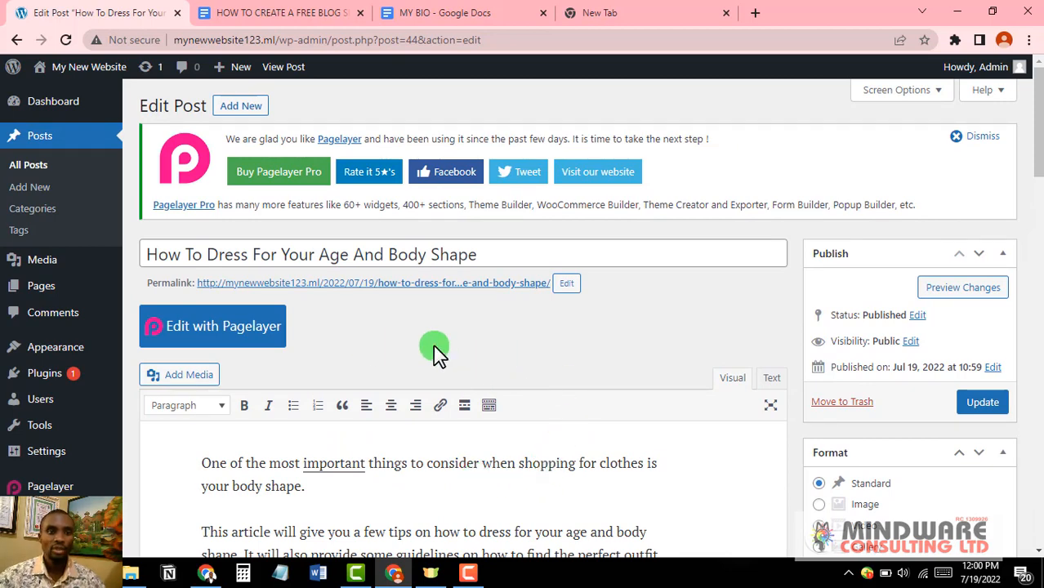
scroll(481, 352, "down", 1)
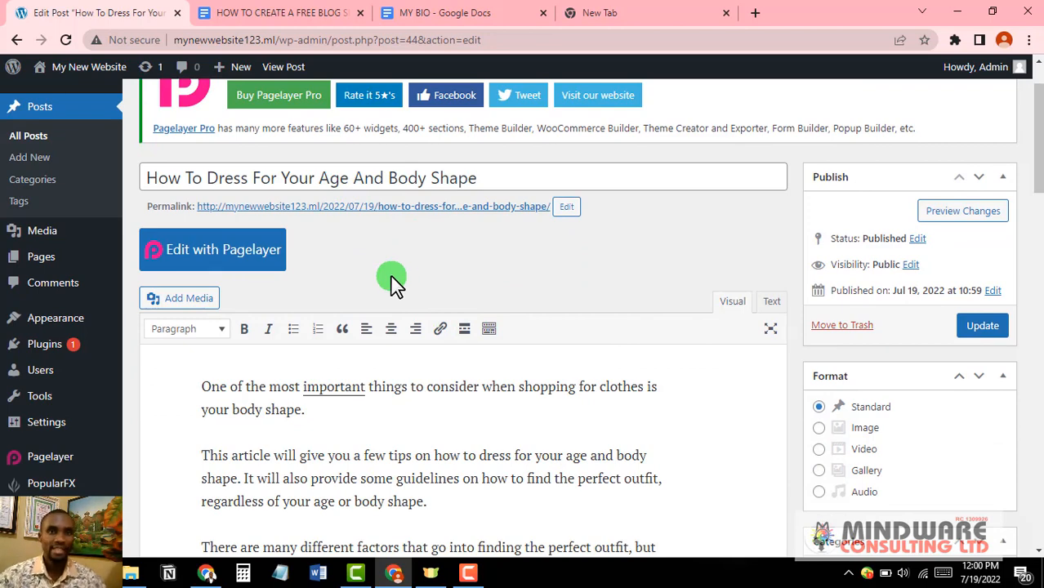
scroll(391, 282, "down", 1)
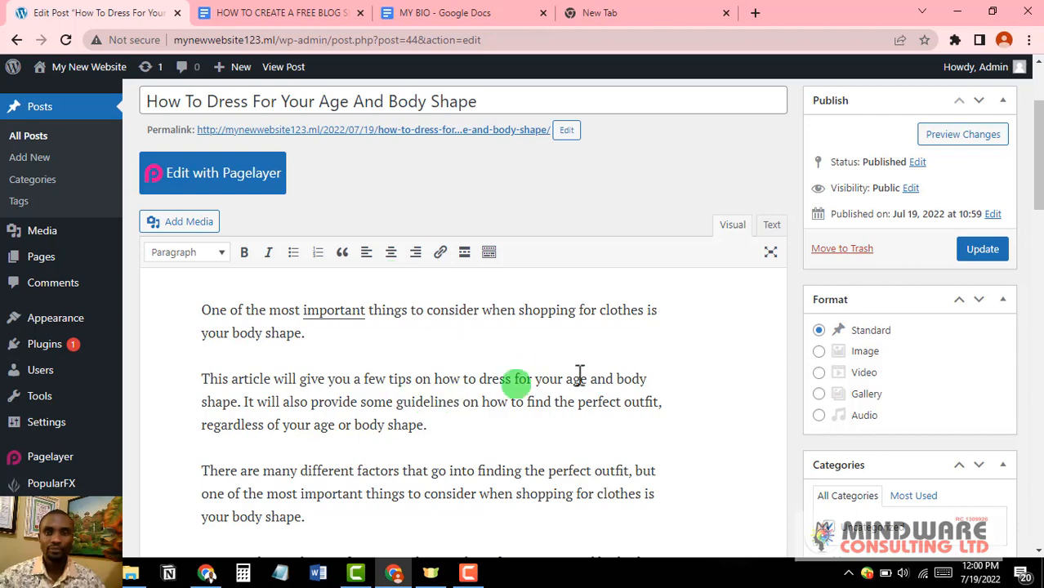
scroll(860, 425, "down", 1)
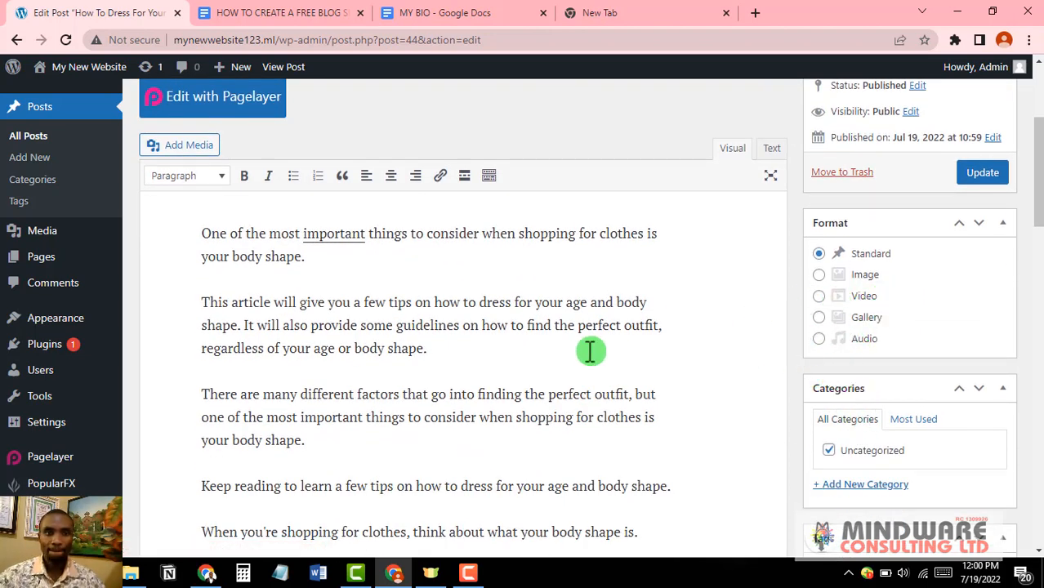
scroll(907, 376, "down", 2)
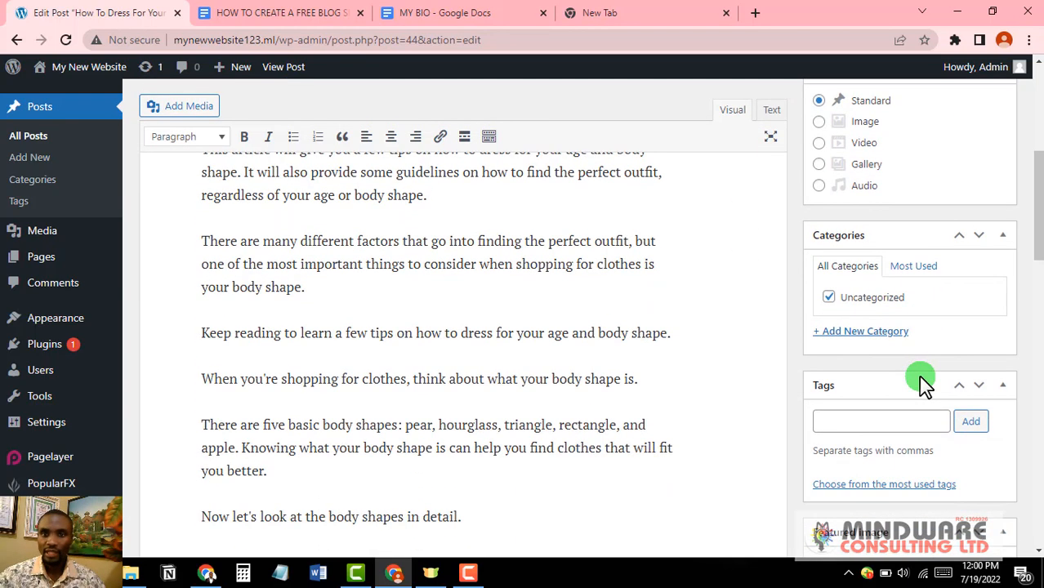
scroll(922, 377, "down", 2)
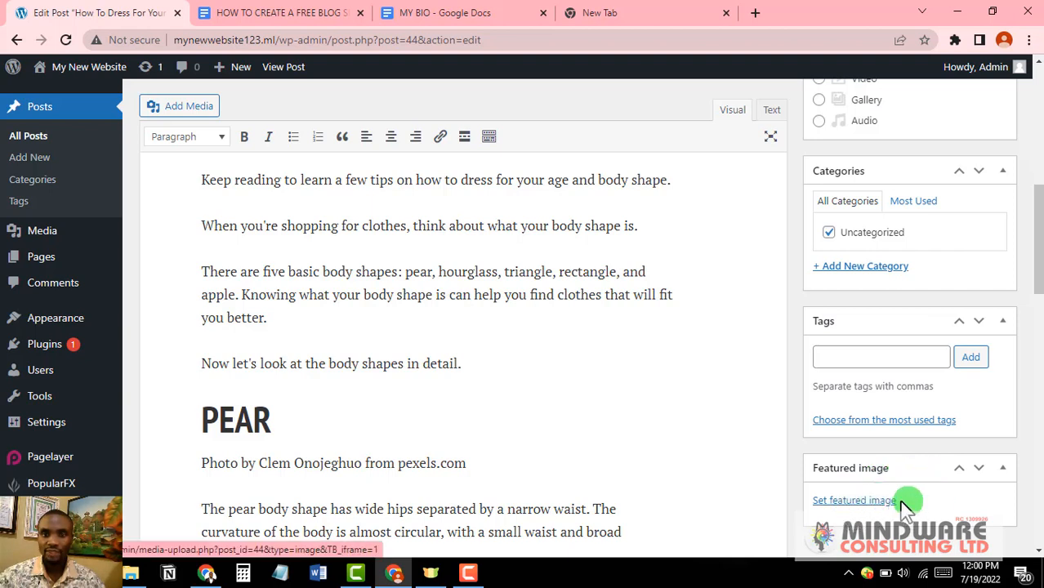
left_click(855, 501)
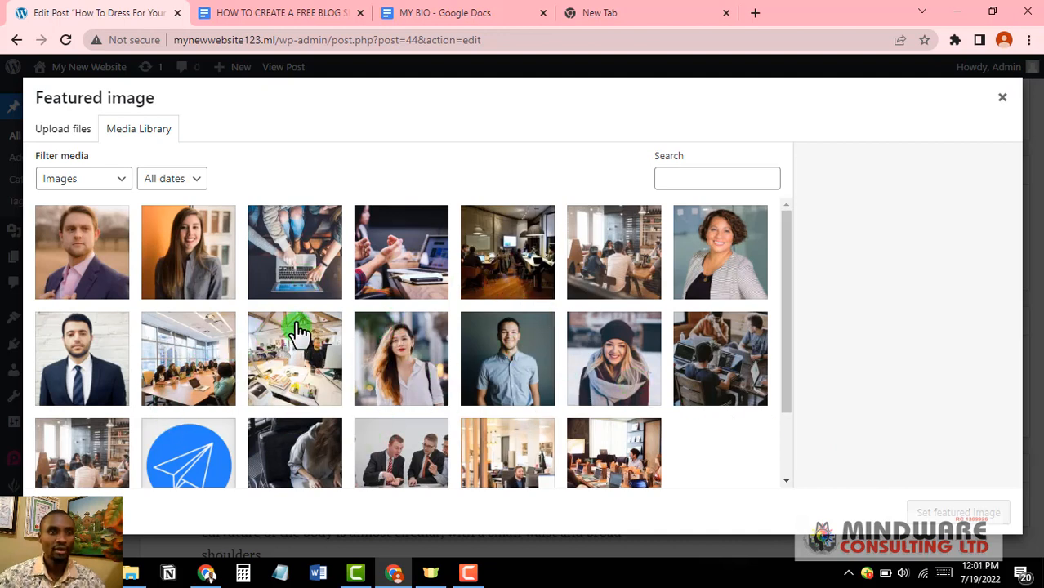
Step: Set client01.jpg, the smiling woman in a beanie and scarf, as the featured image
scroll(286, 342, "down", 2)
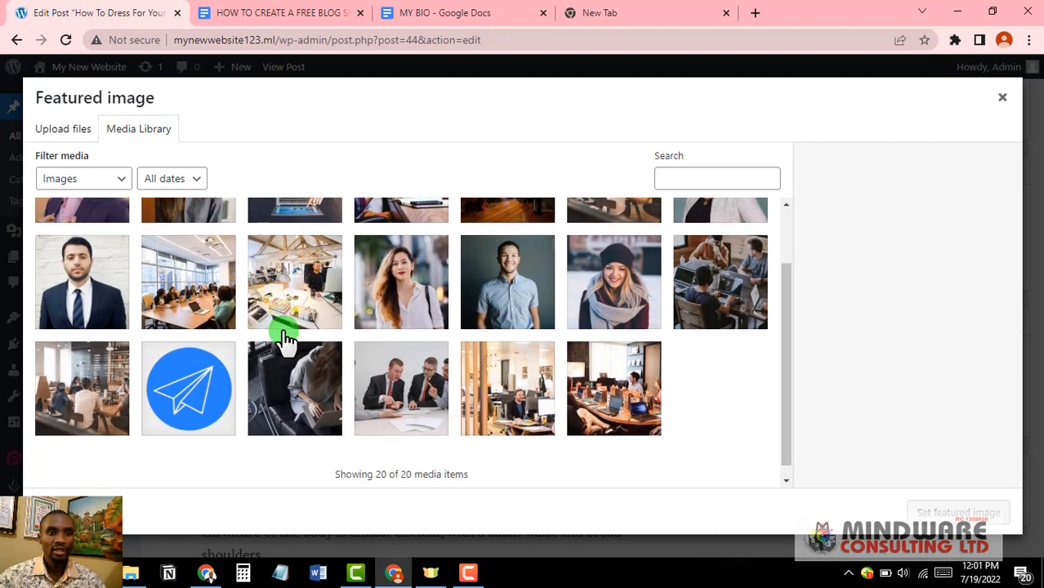
scroll(286, 342, "up", 2)
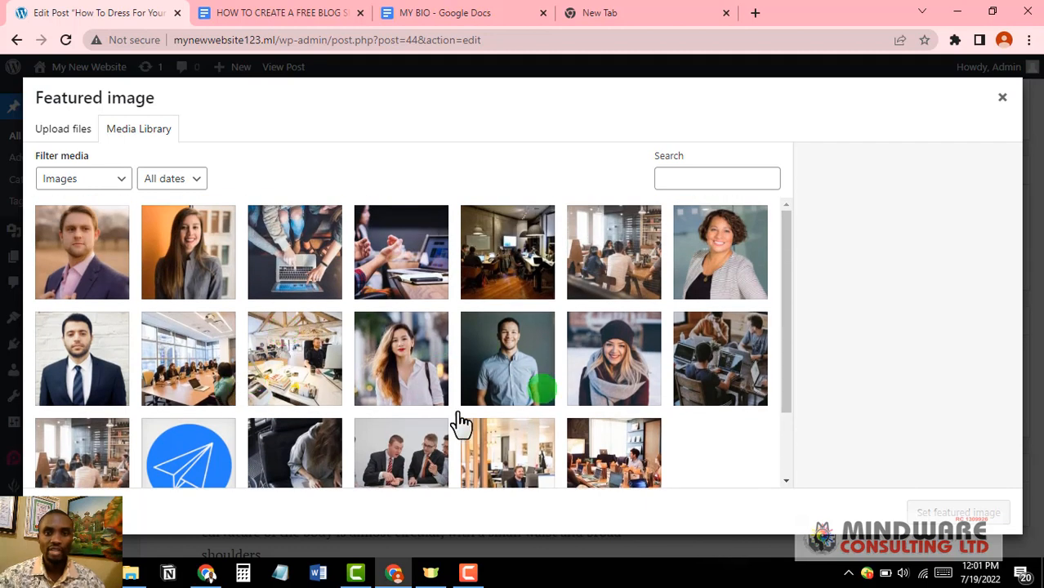
scroll(556, 365, "down", 2)
scroll(548, 363, "down", 1)
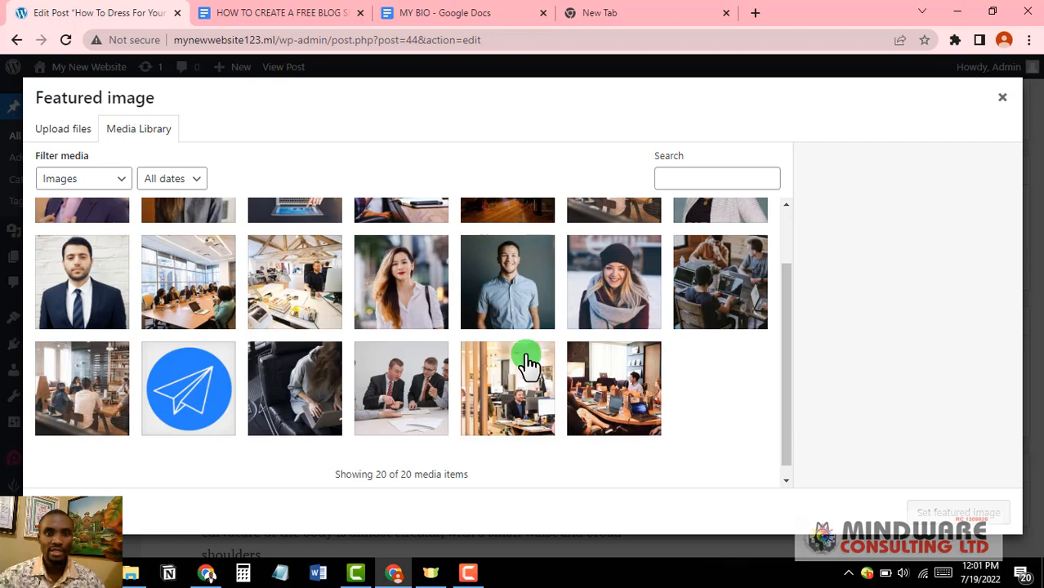
scroll(530, 365, "up", 2)
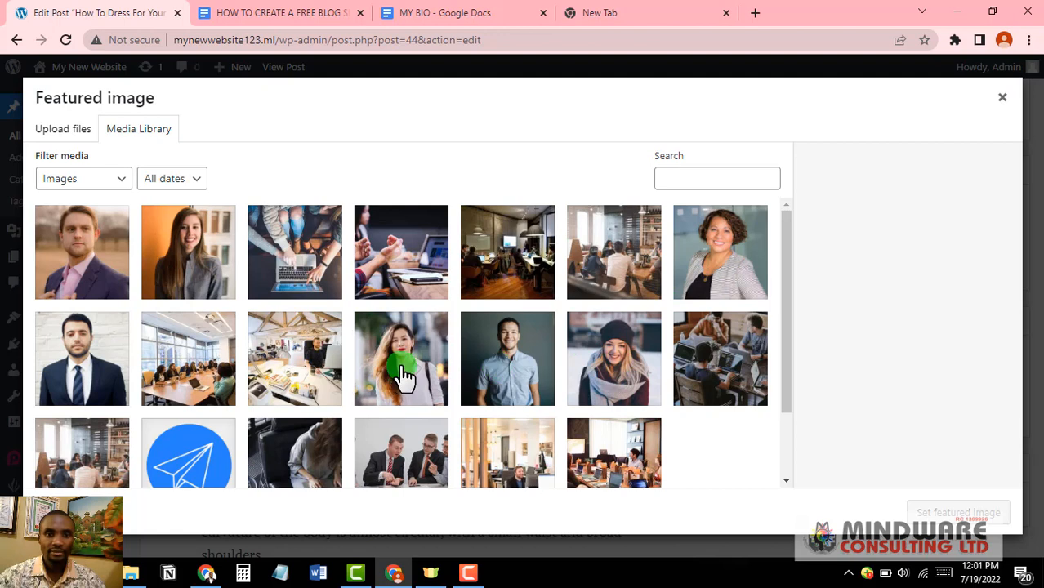
left_click(637, 365)
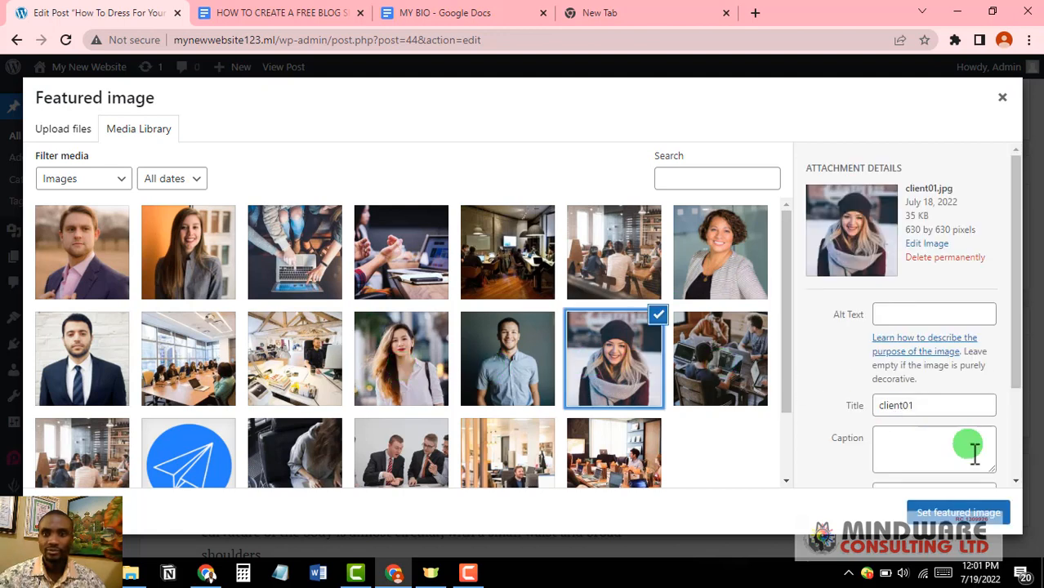
left_click(958, 513)
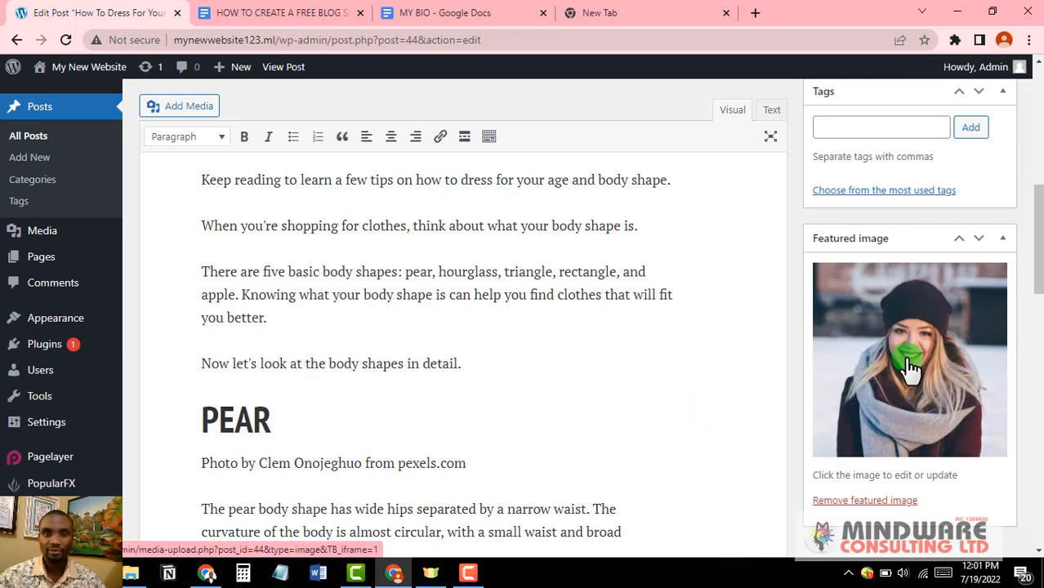
Step: Update the published post with the new featured image and open the live post
scroll(911, 367, "up", 10)
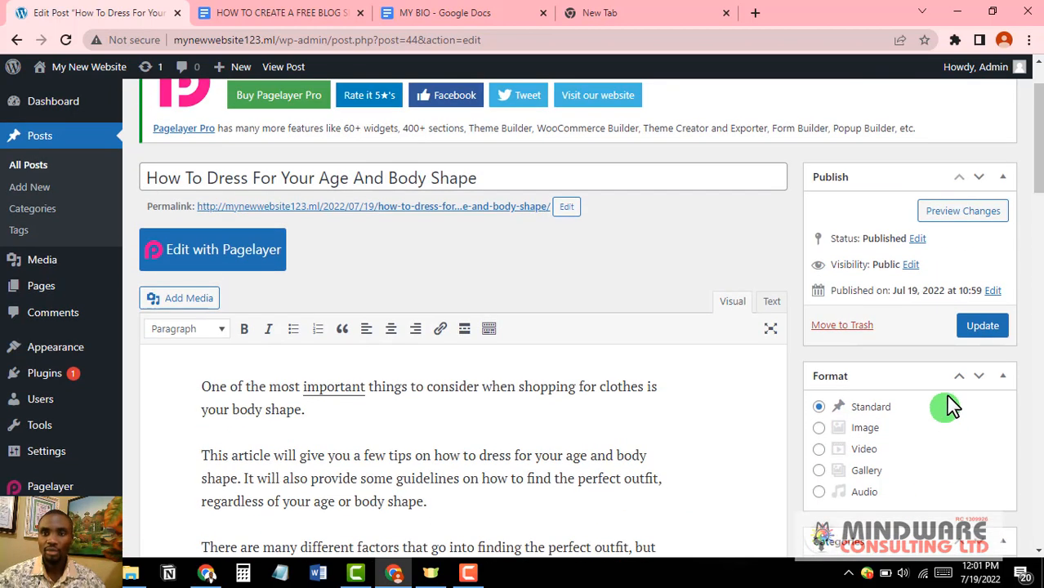
left_click(983, 326)
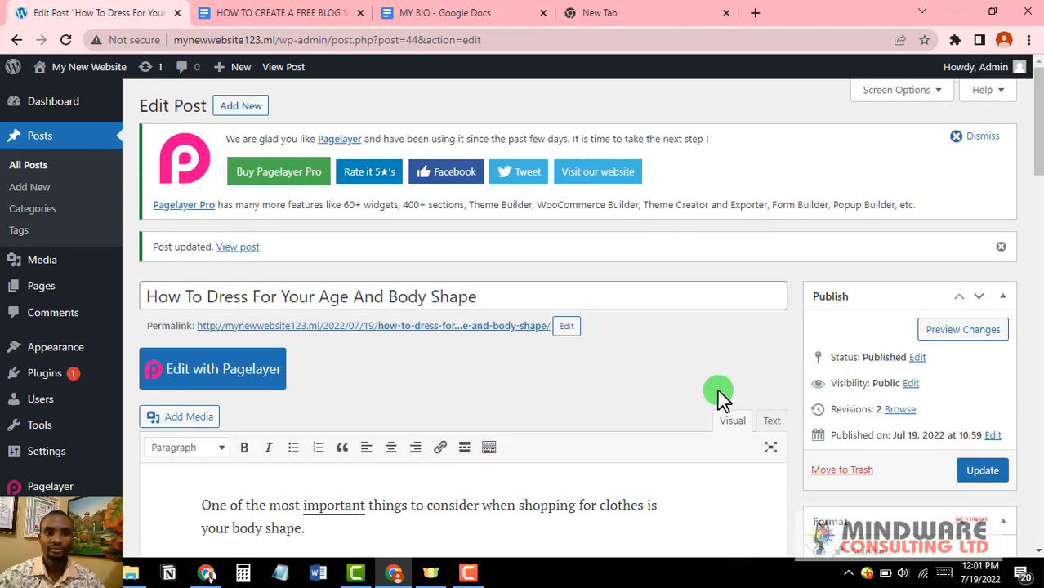
left_click(234, 250)
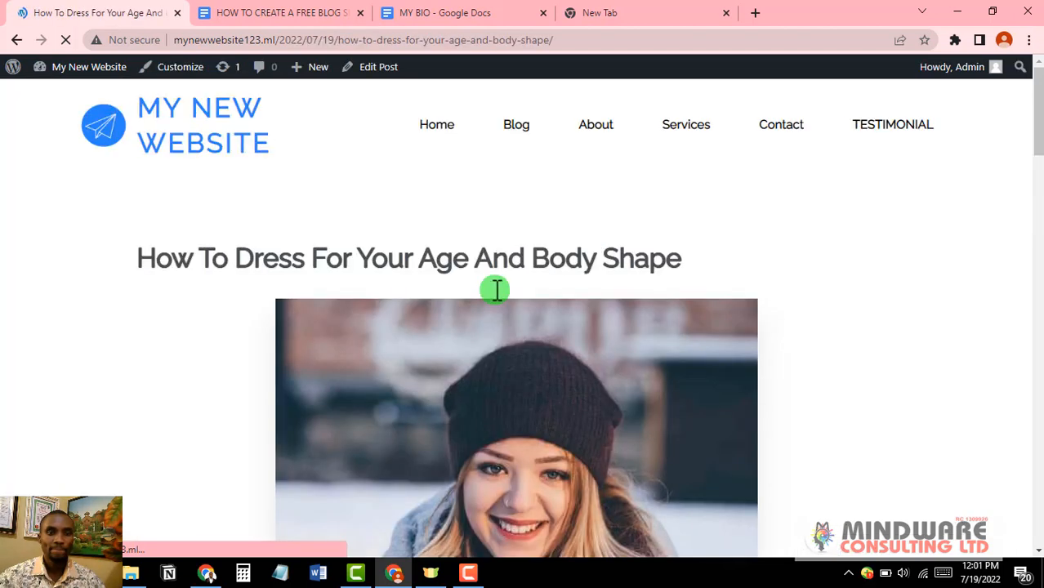
Step: Scroll through the live post to check the beanie featured image and the body-shape sections
scroll(658, 308, "down", 2)
scroll(656, 300, "up", 2)
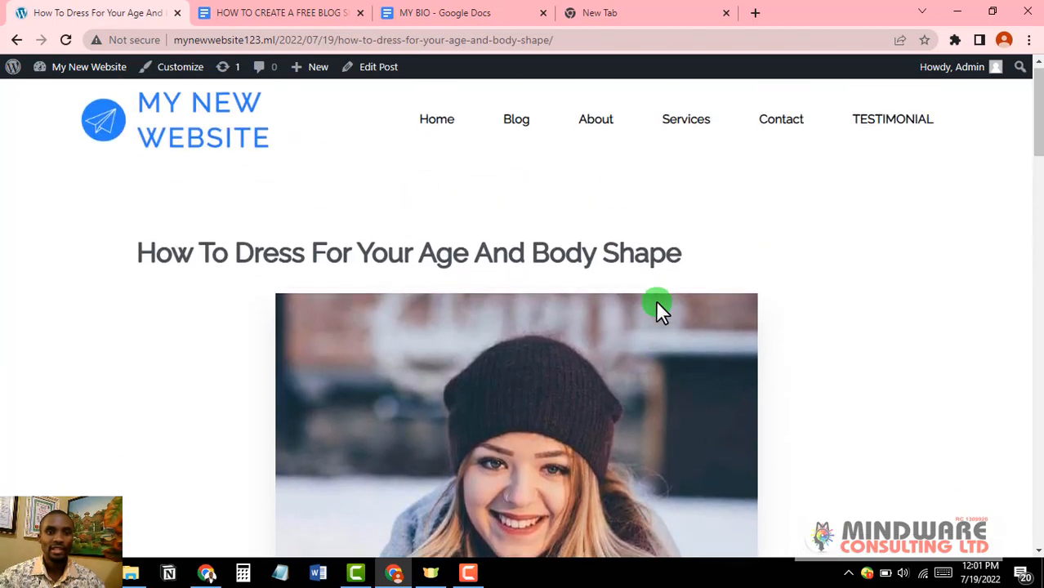
scroll(656, 300, "down", 5)
scroll(655, 300, "up", 4)
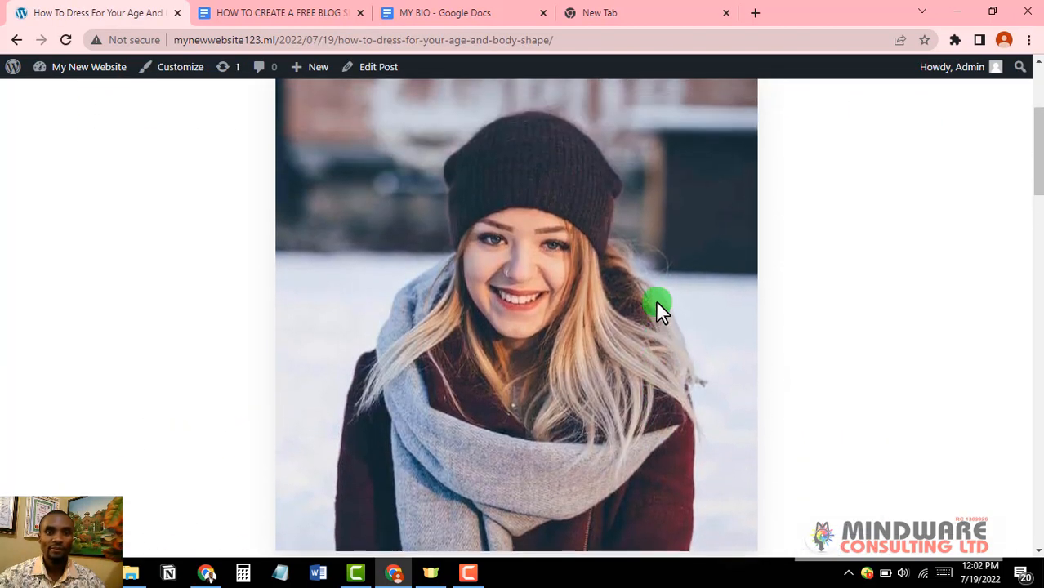
scroll(464, 337, "down", 15)
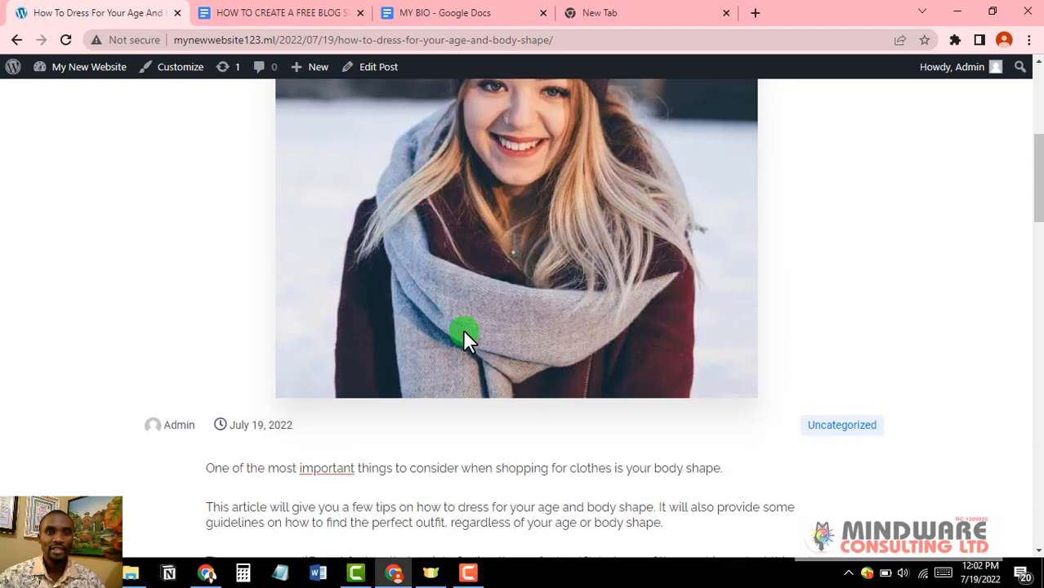
scroll(464, 336, "up", 9)
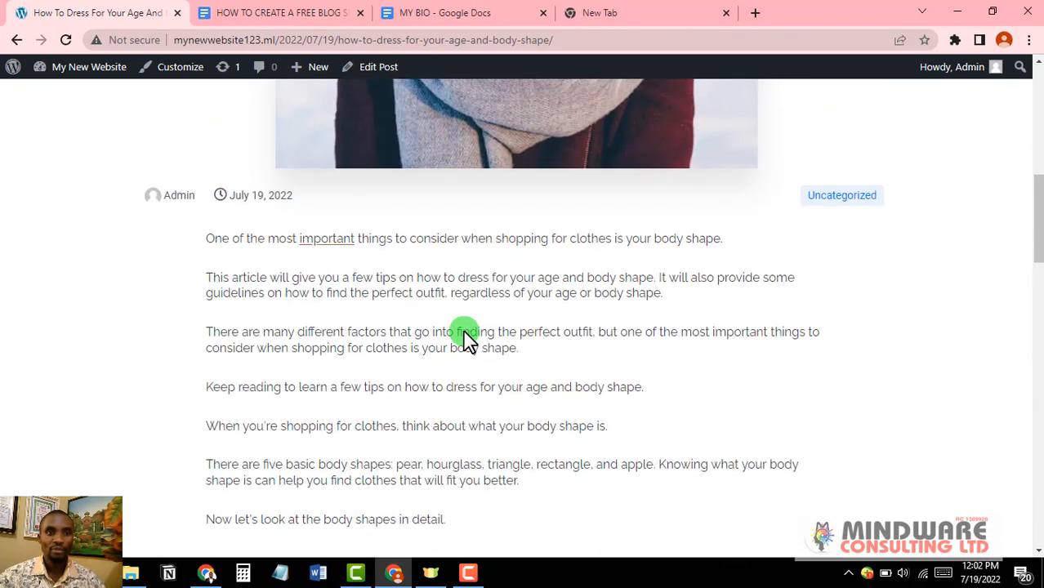
scroll(464, 337, "down", 4)
scroll(464, 337, "down", 2)
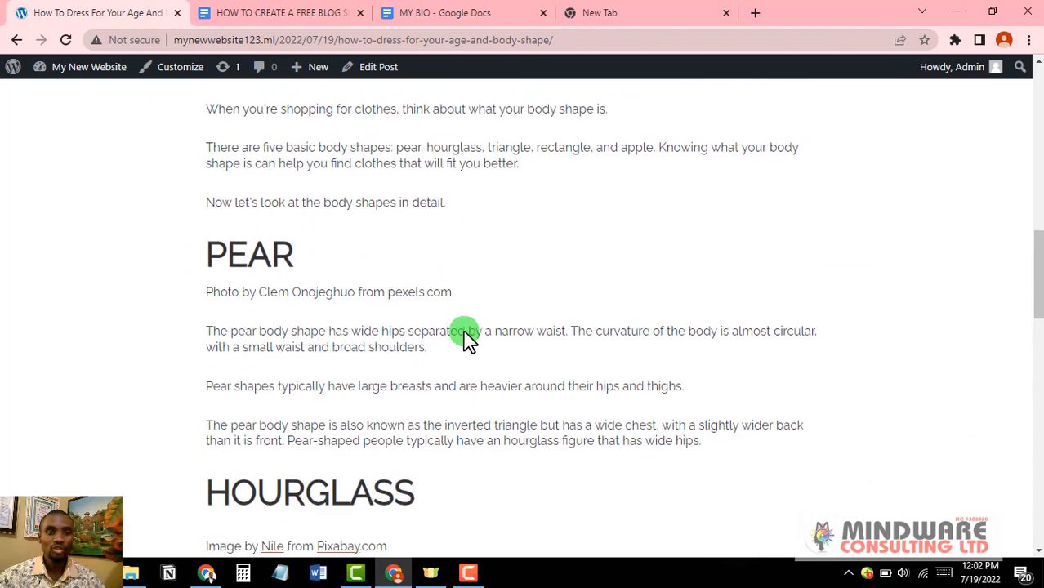
scroll(290, 245, "down", 3)
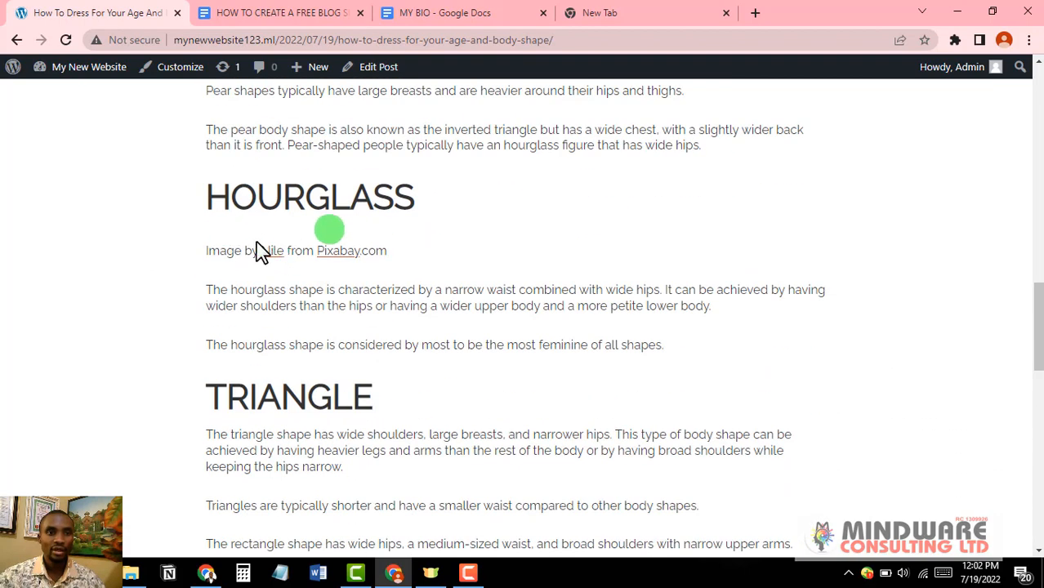
scroll(261, 237, "down", 2)
scroll(313, 296, "down", 3)
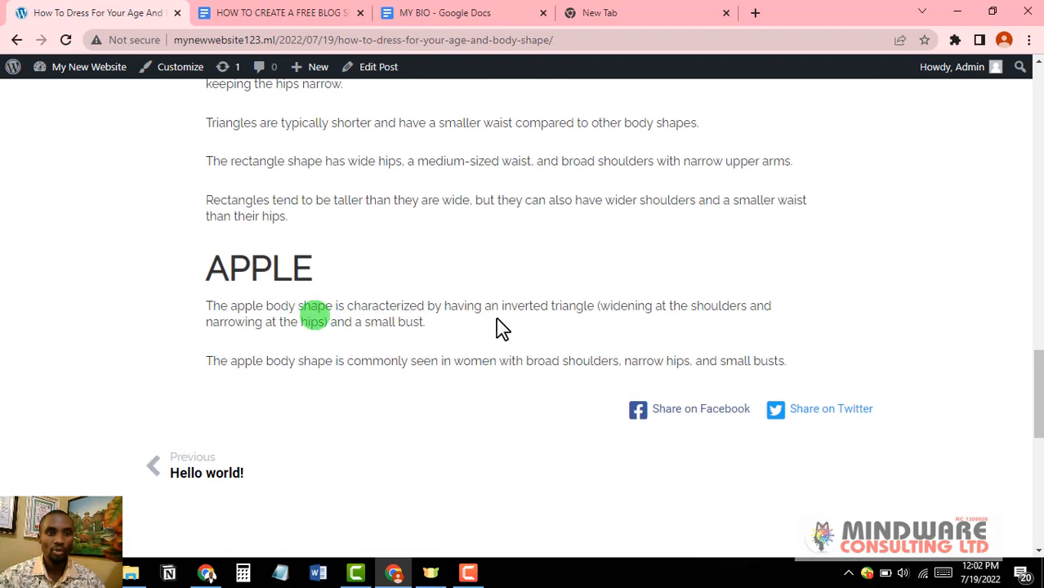
scroll(431, 327, "up", 11)
scroll(432, 325, "up", 5)
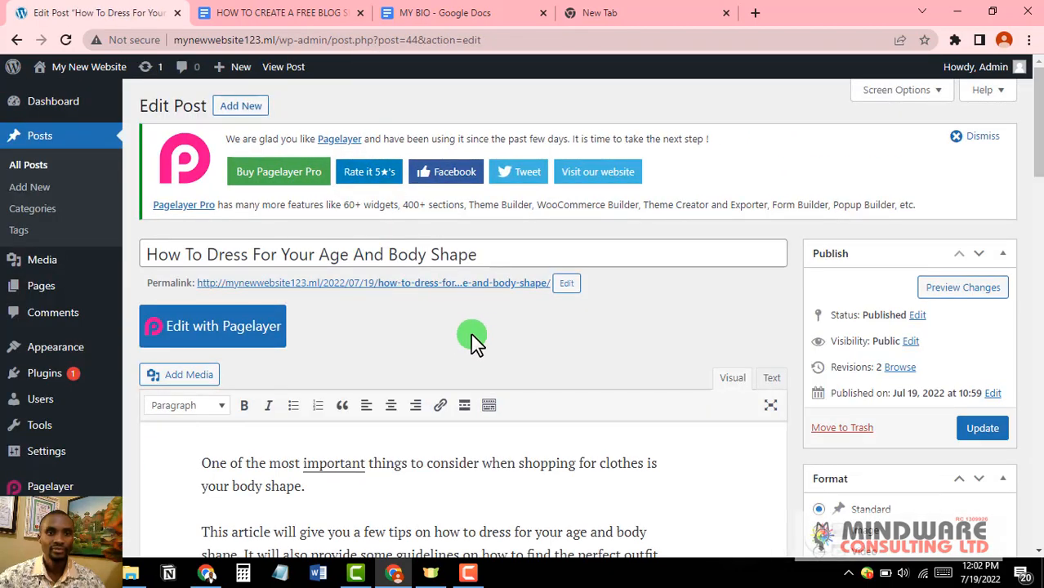
scroll(470, 333, "down", 5)
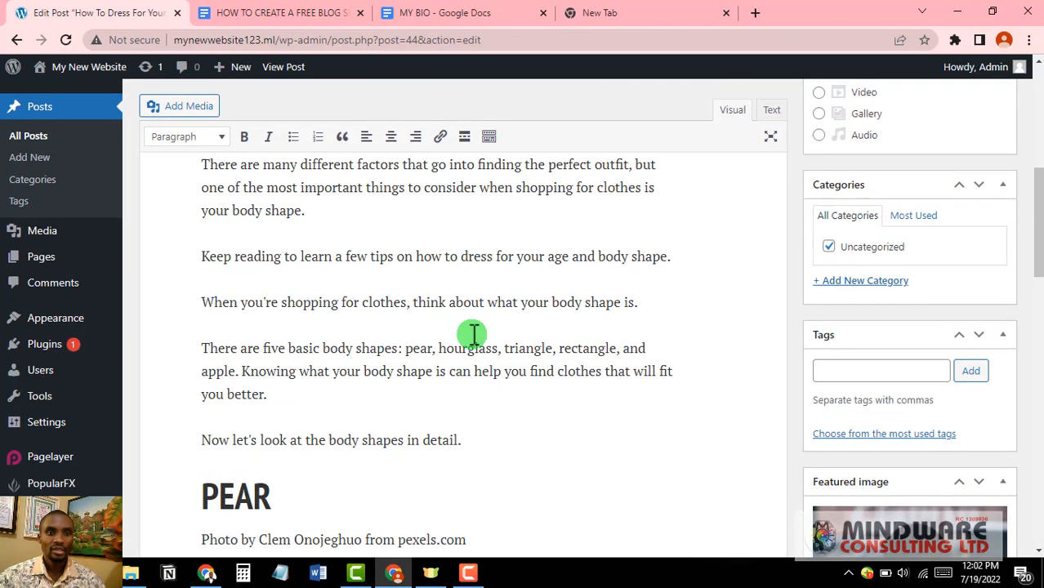
Step: Place the cursor on the empty line beneath the HOURGLASS heading
scroll(474, 333, "down", 2)
scroll(262, 321, "down", 1)
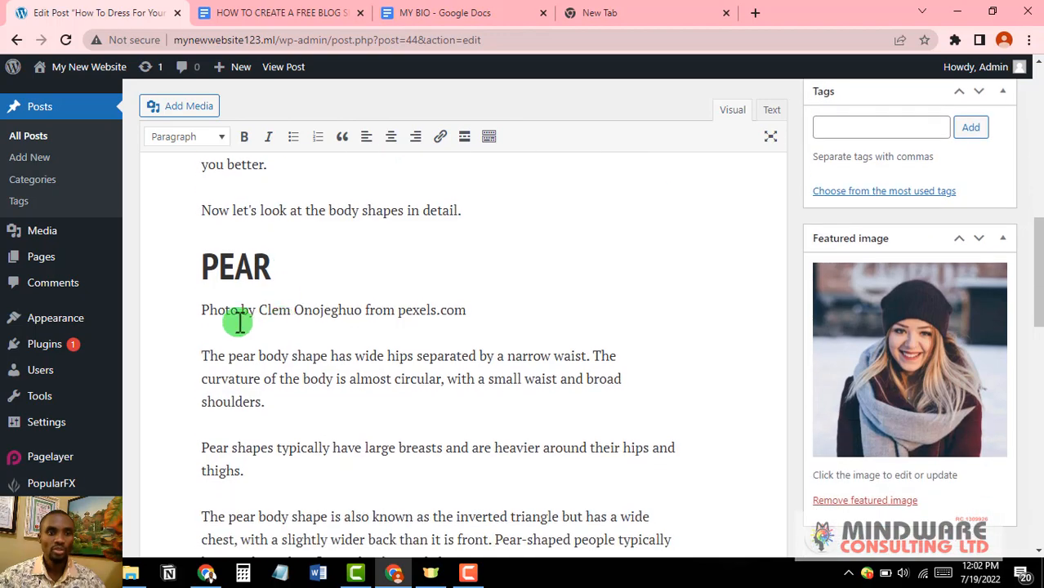
scroll(345, 286, "down", 2)
scroll(337, 291, "down", 2)
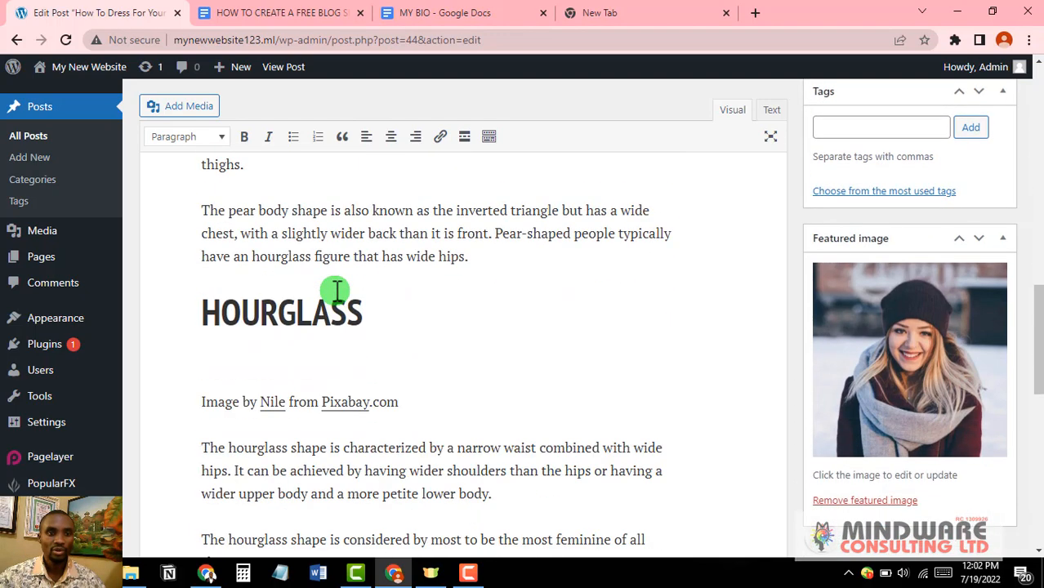
scroll(337, 292, "up", 5)
scroll(323, 298, "up", 1)
scroll(302, 319, "down", 1)
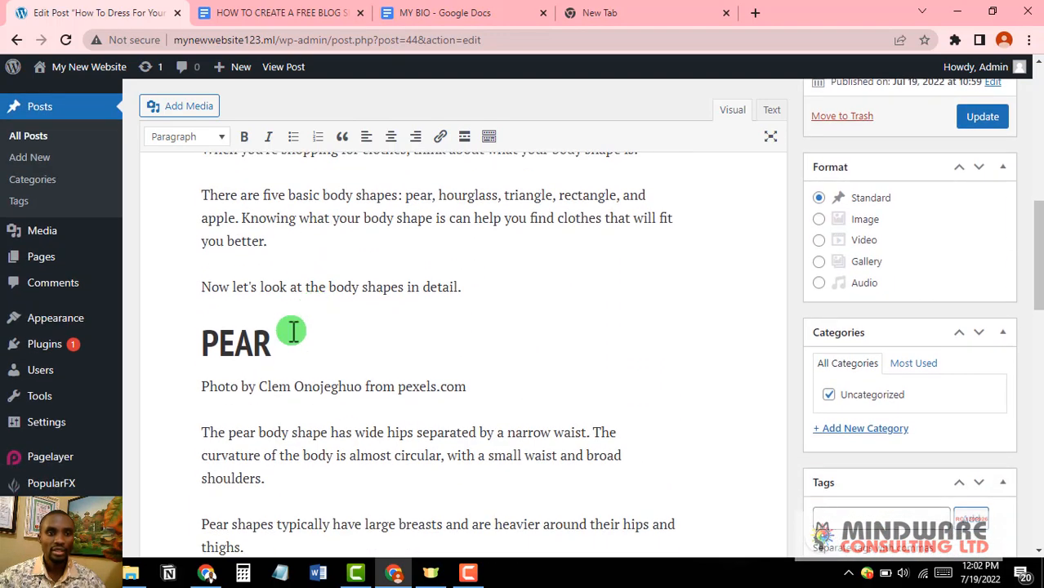
scroll(291, 344, "up", 7)
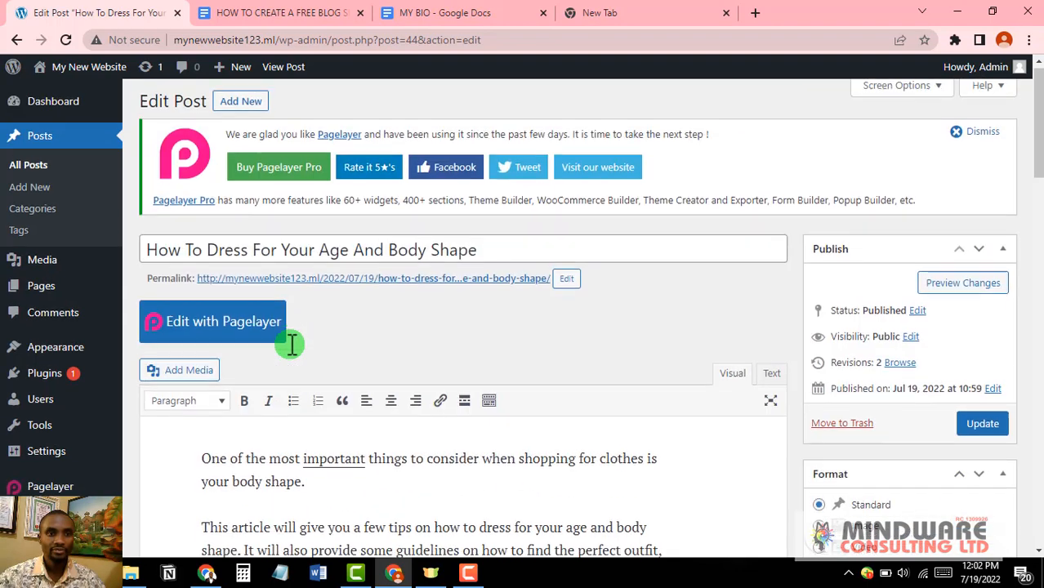
scroll(291, 345, "down", 11)
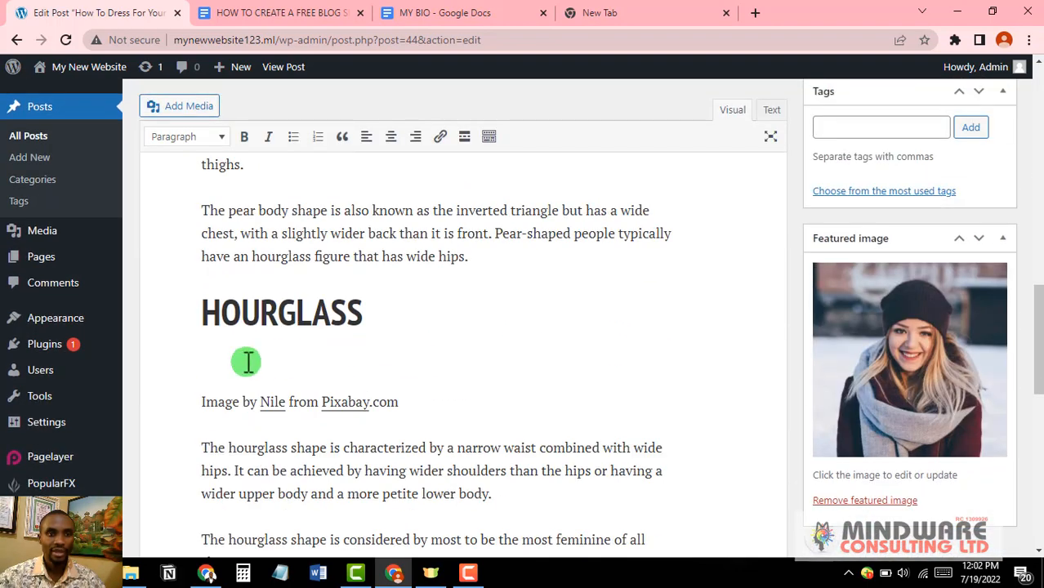
left_click(285, 369)
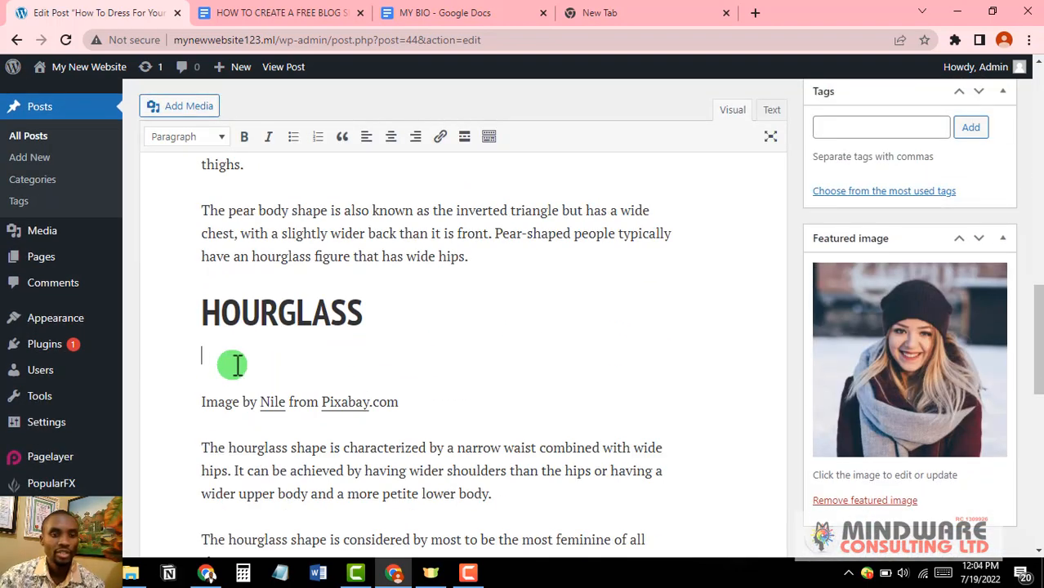
Step: Insert the laptop photo from the Media Library beneath the HOURGLASS heading
left_click(193, 113)
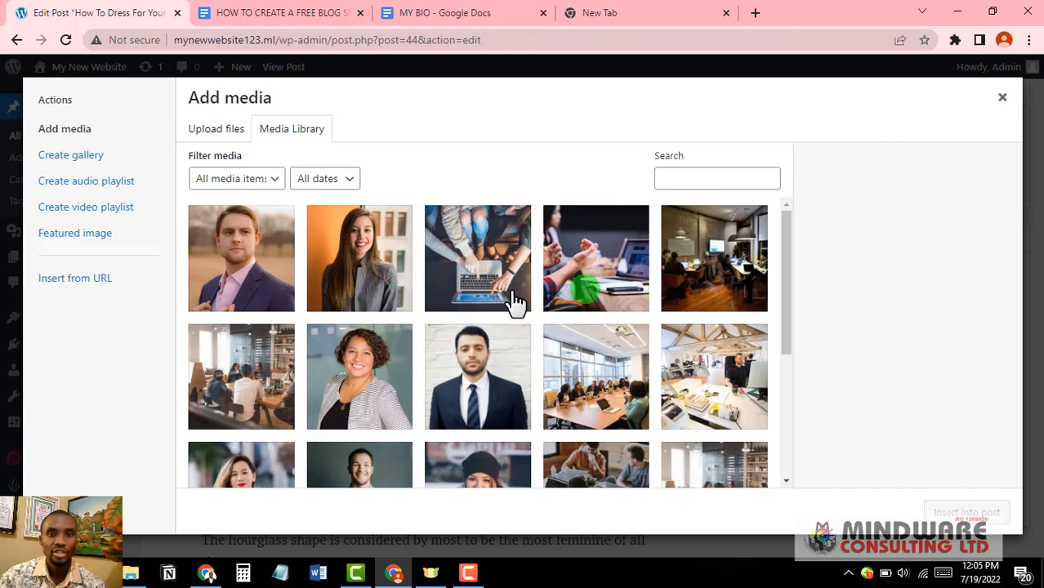
scroll(494, 343, "down", 1)
scroll(585, 286, "up", 1)
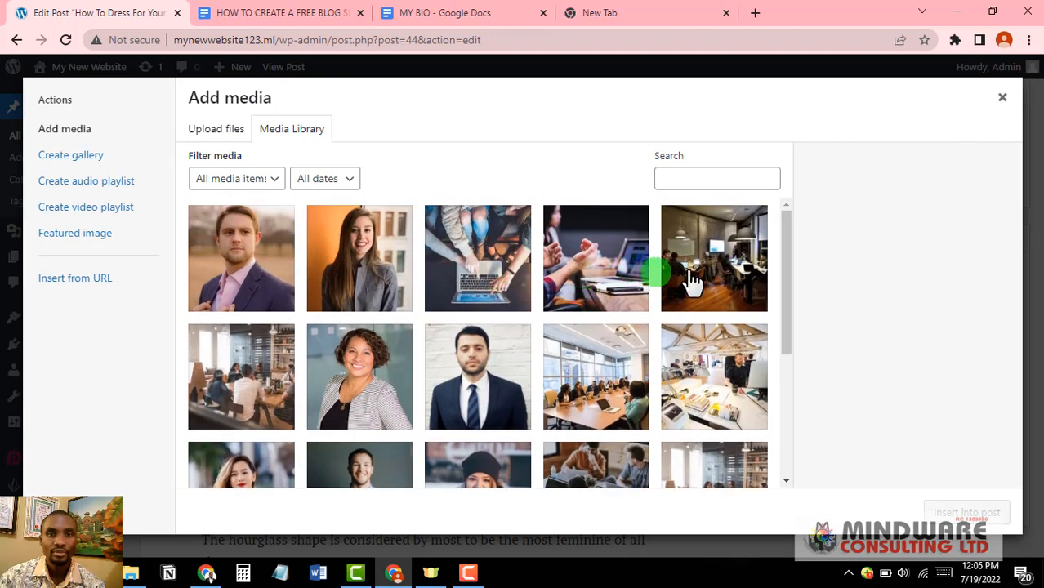
left_click(486, 245)
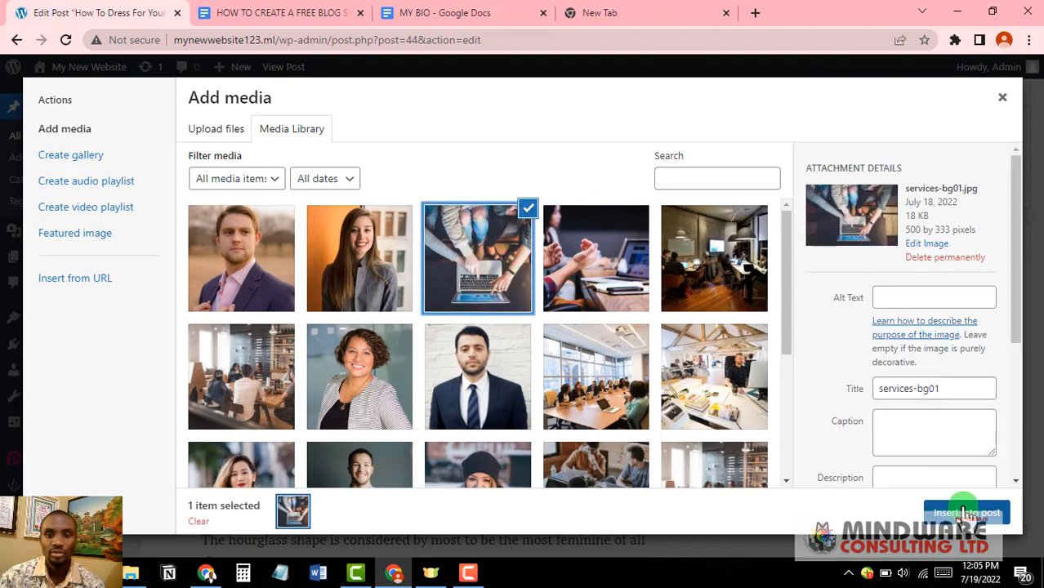
left_click(965, 510)
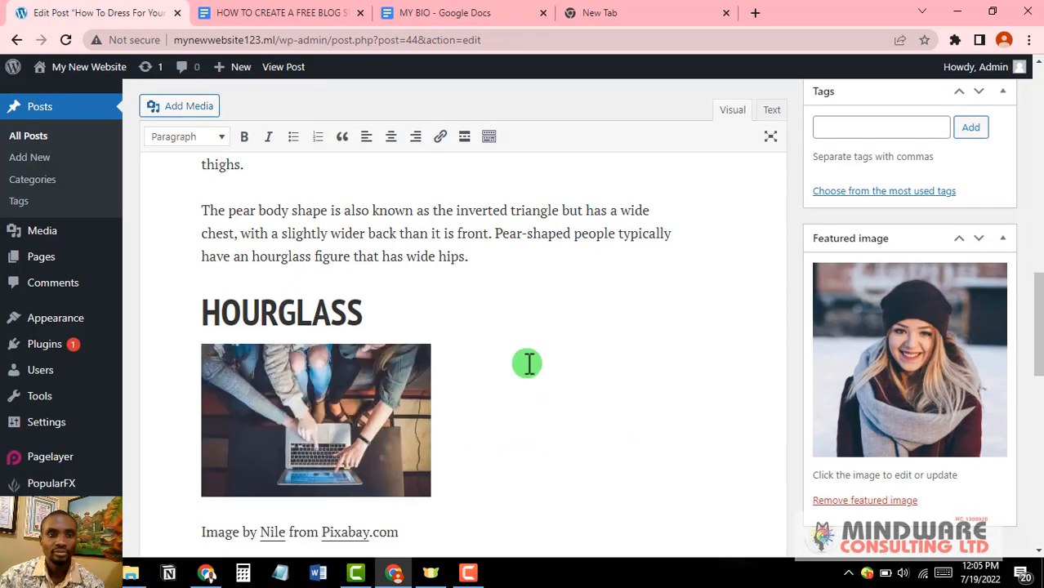
scroll(515, 361, "down", 1)
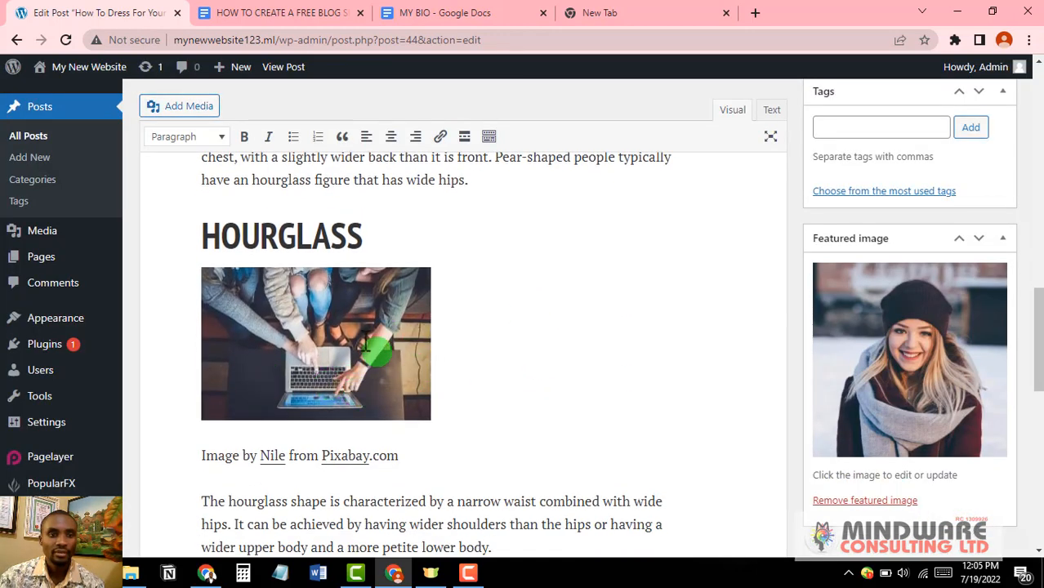
scroll(405, 344, "down", 1)
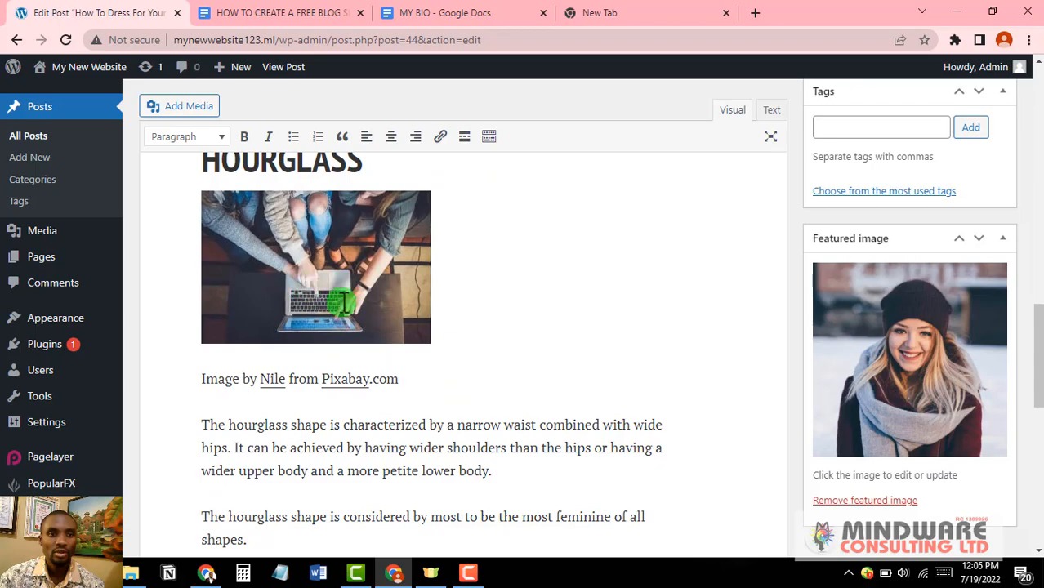
scroll(341, 302, "up", 2)
scroll(345, 393, "down", 2)
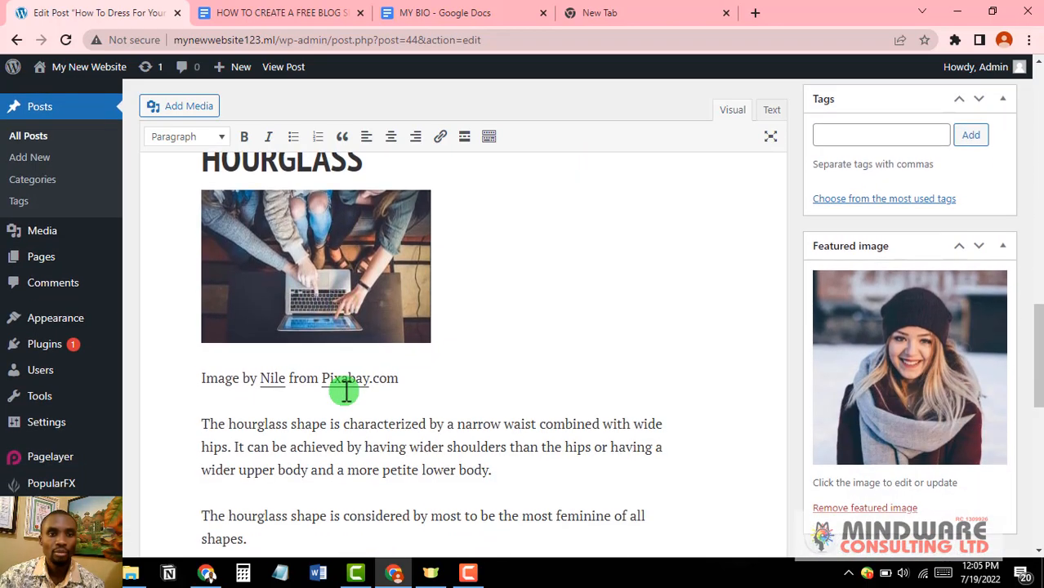
scroll(345, 391, "down", 10)
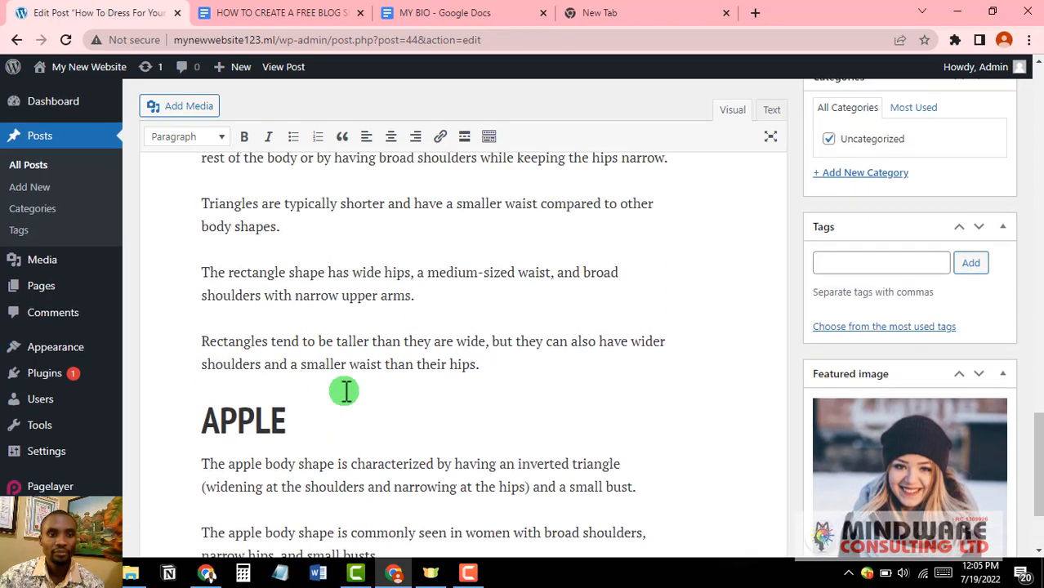
scroll(345, 390, "up", 5)
scroll(345, 389, "down", 7)
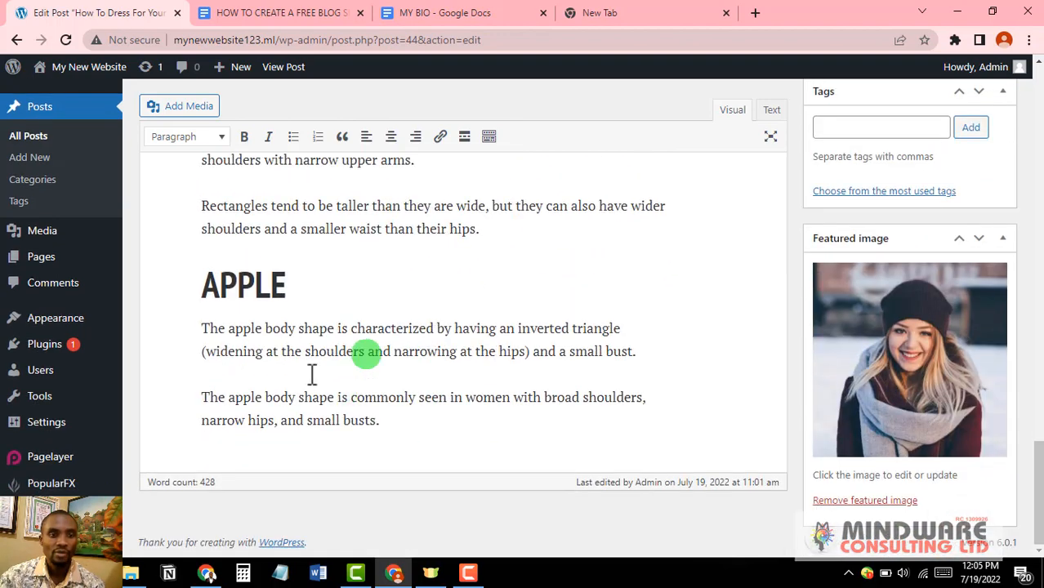
scroll(387, 401, "up", 8)
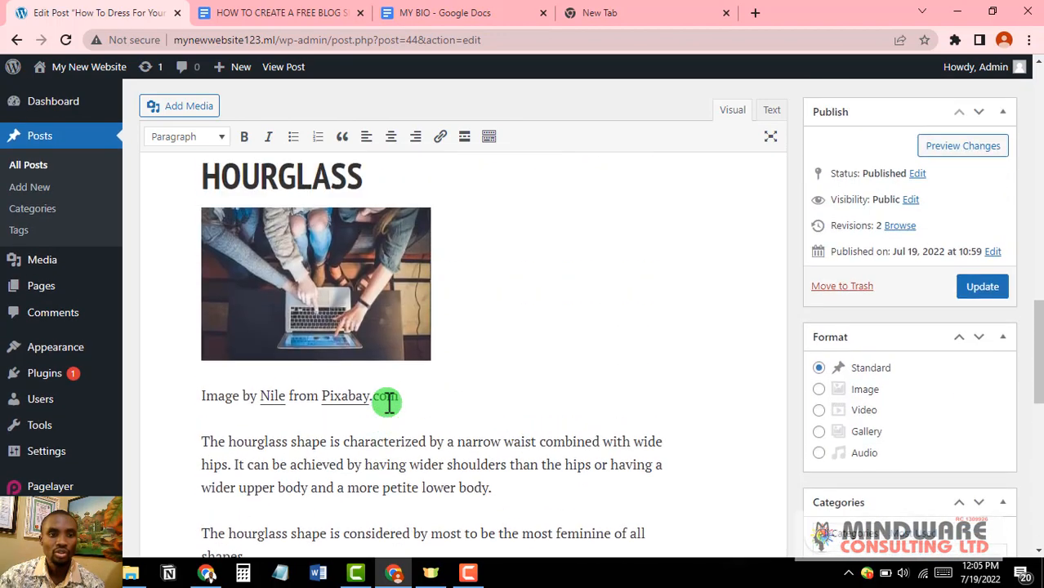
scroll(386, 401, "up", 1)
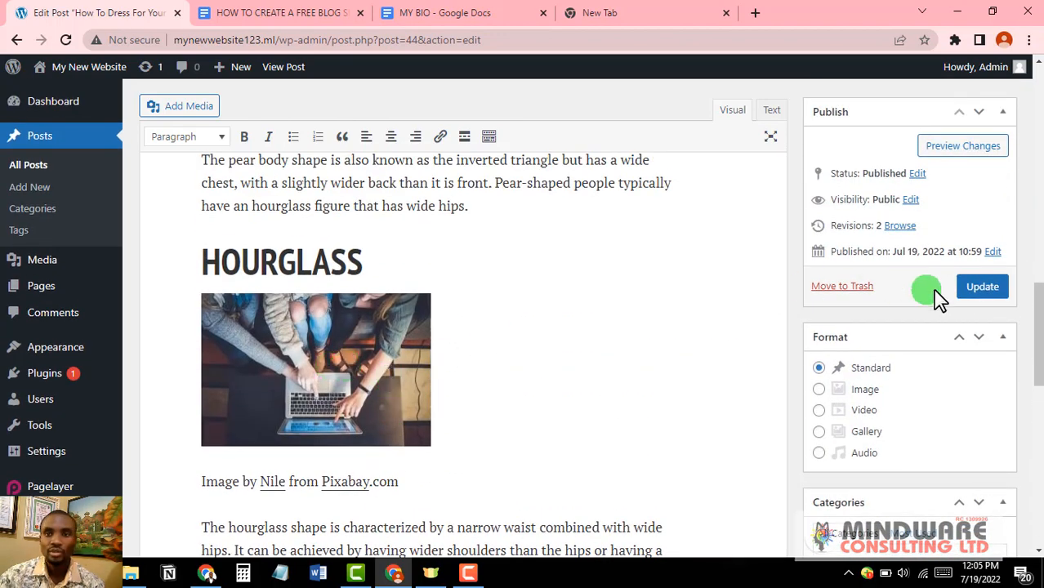
Step: Update the post and scroll the live article to confirm the laptop photo under HOURGLASS
left_click(983, 288)
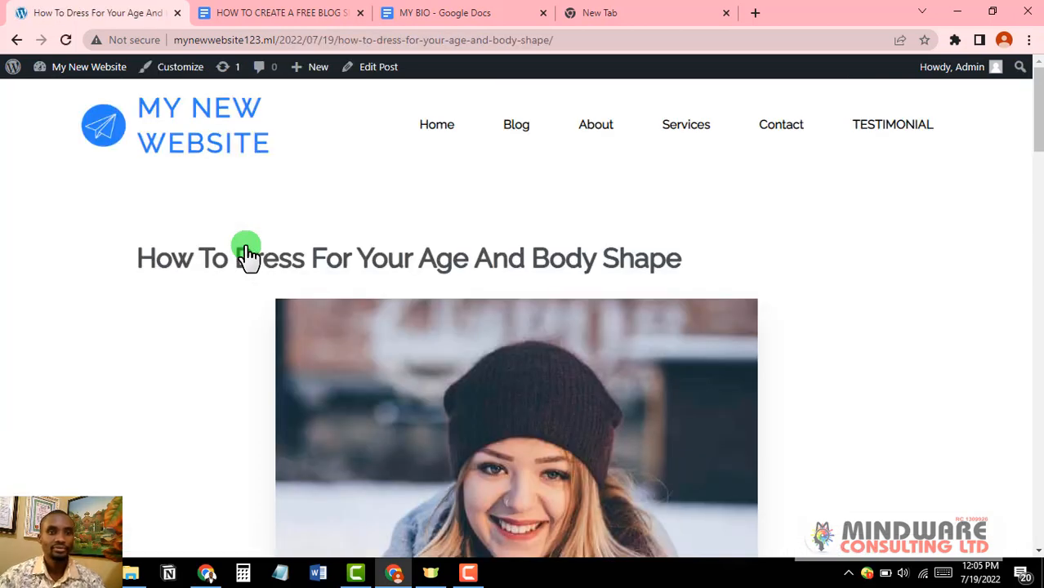
scroll(546, 350, "down", 1)
scroll(546, 350, "up", 1)
scroll(546, 354, "down", 9)
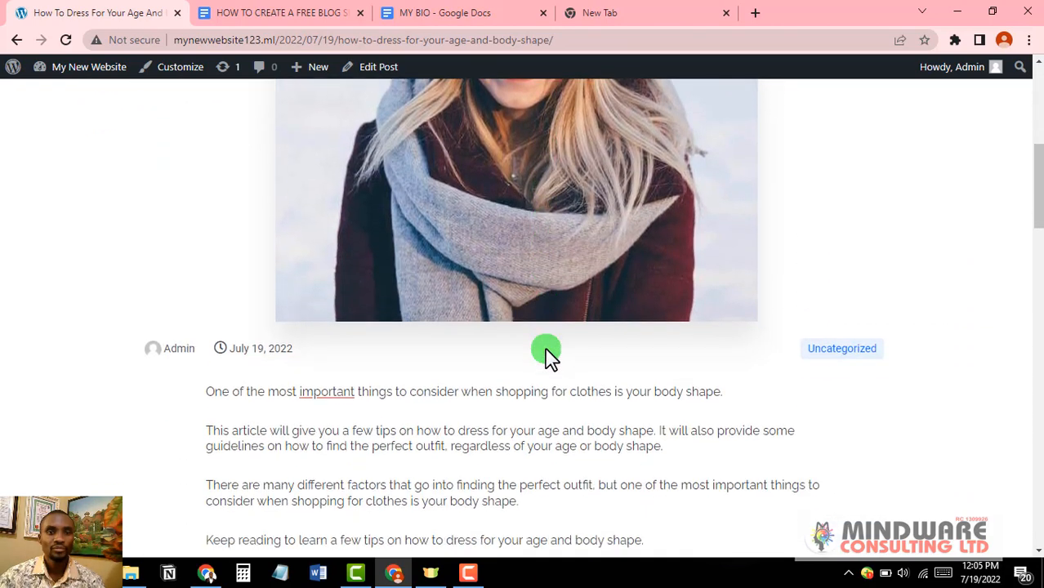
scroll(546, 353, "down", 6)
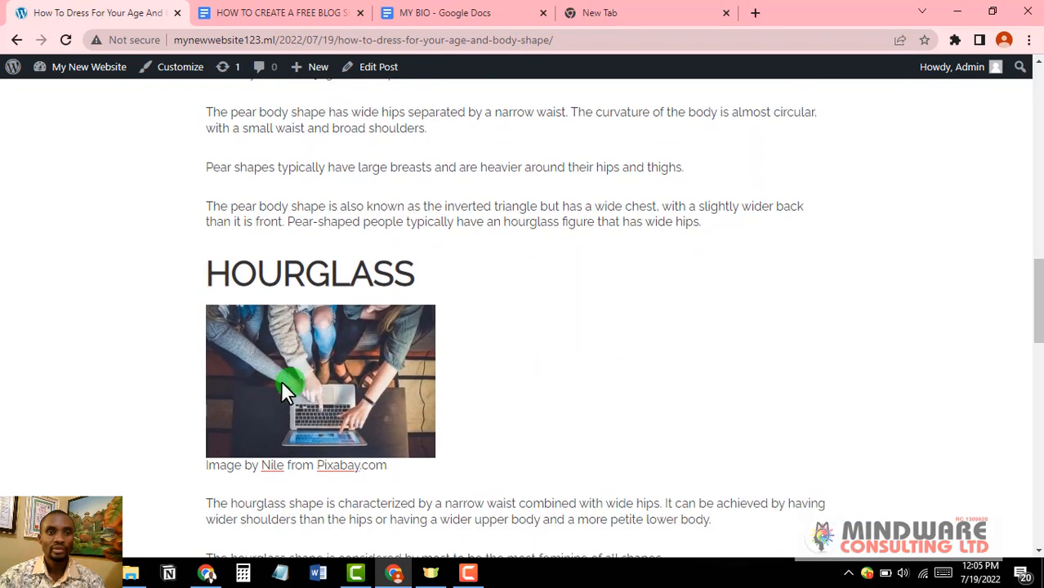
scroll(401, 366, "down", 2)
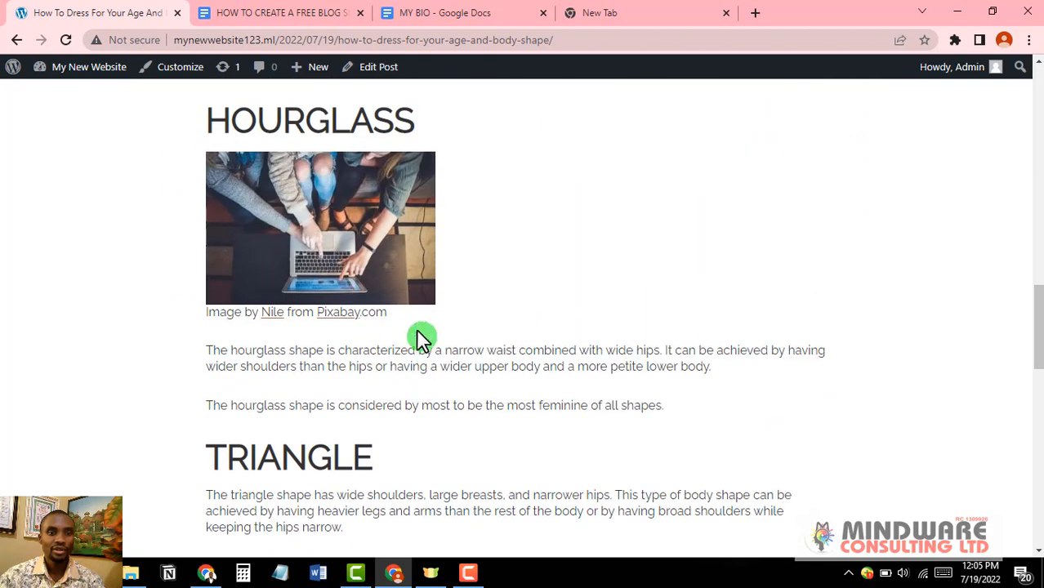
scroll(416, 334, "up", 1)
scroll(385, 301, "up", 2)
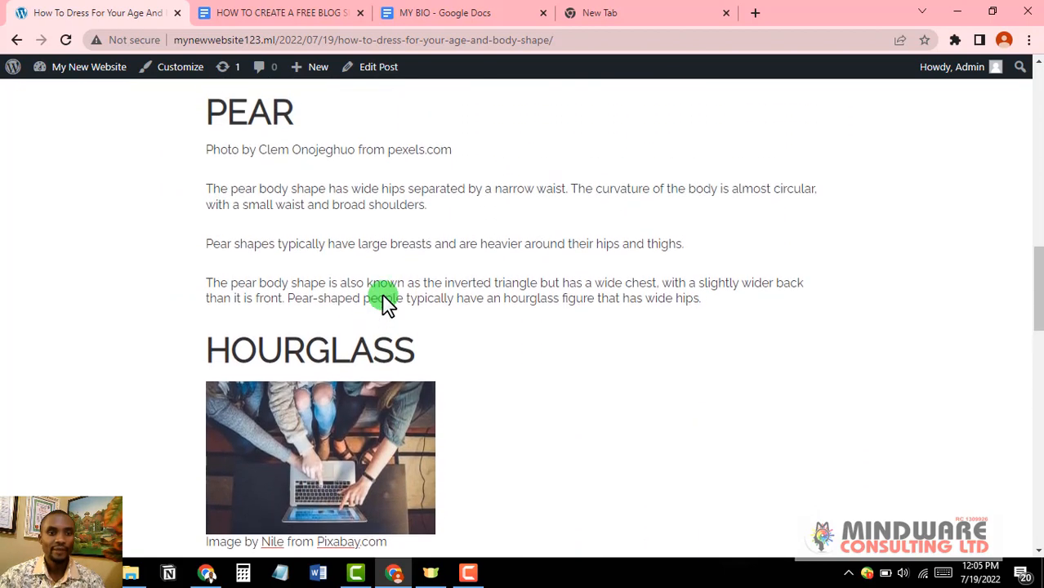
scroll(378, 318, "down", 1)
scroll(366, 380, "down", 2)
scroll(373, 273, "up", 10)
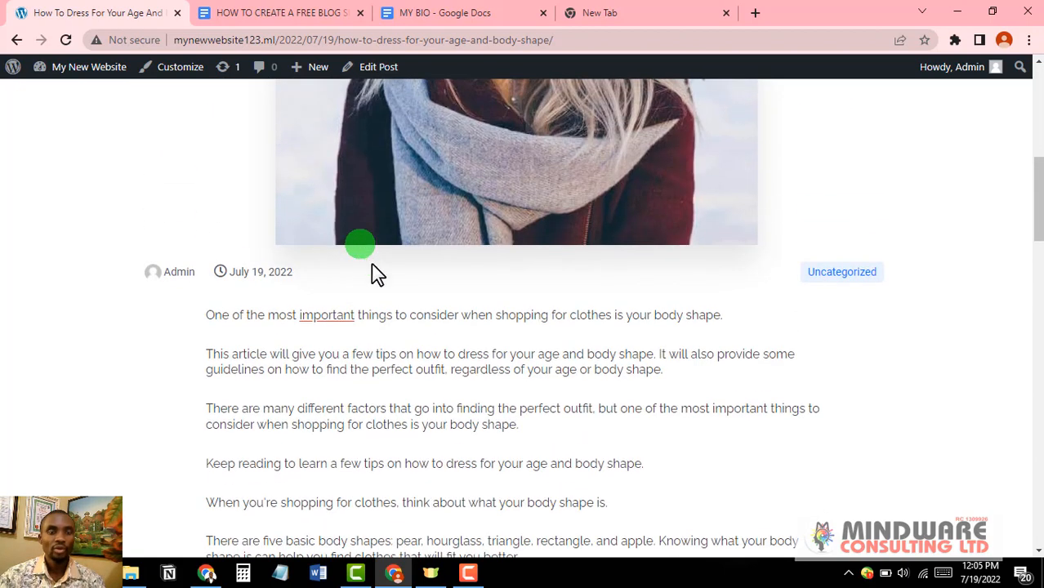
scroll(419, 302, "up", 2)
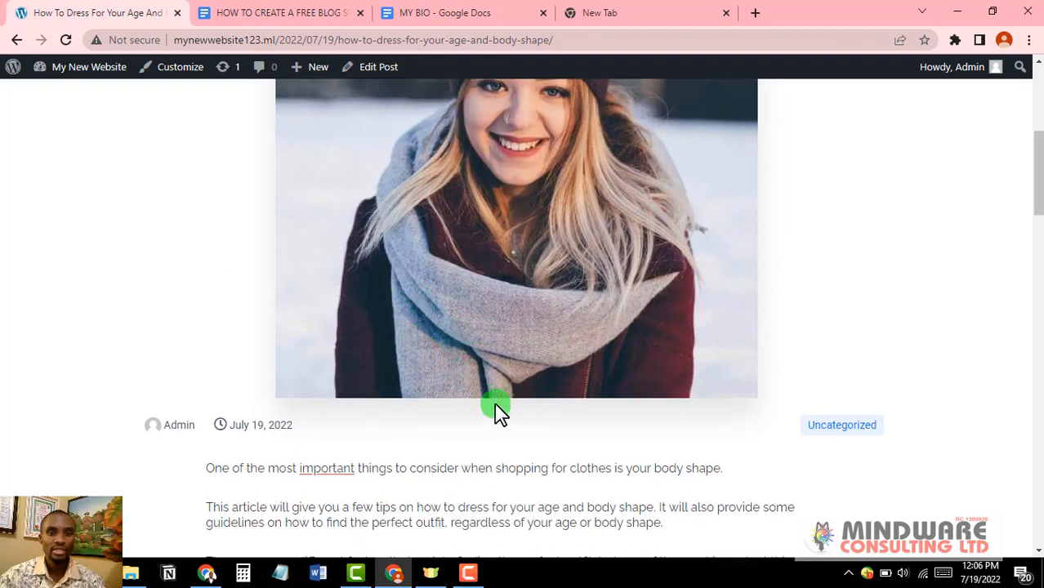
scroll(495, 403, "up", 4)
scroll(495, 401, "up", 1)
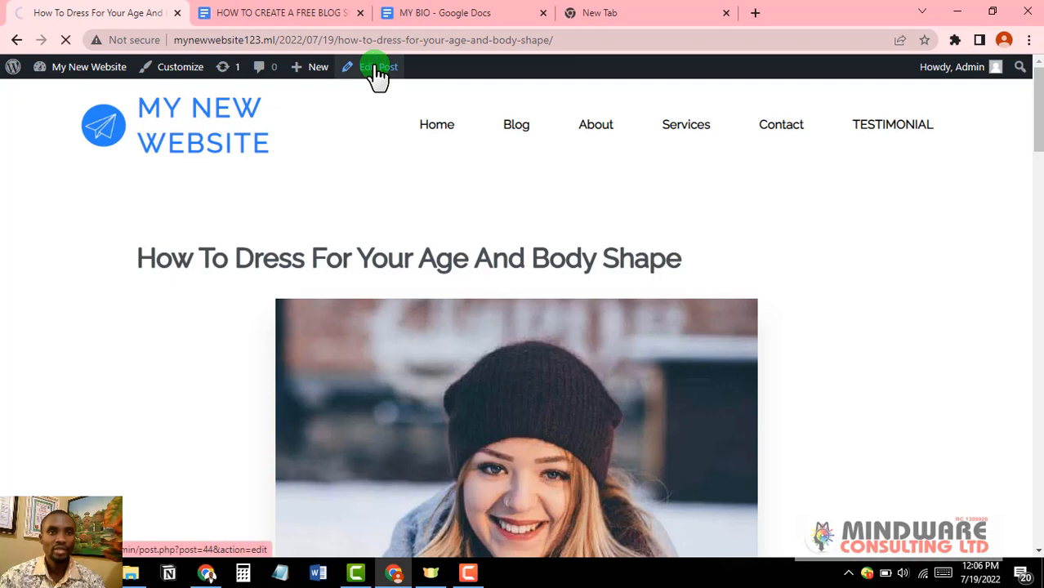
Step: Start an empty paragraph directly below the TRIANGLE heading
scroll(444, 417, "down", 3)
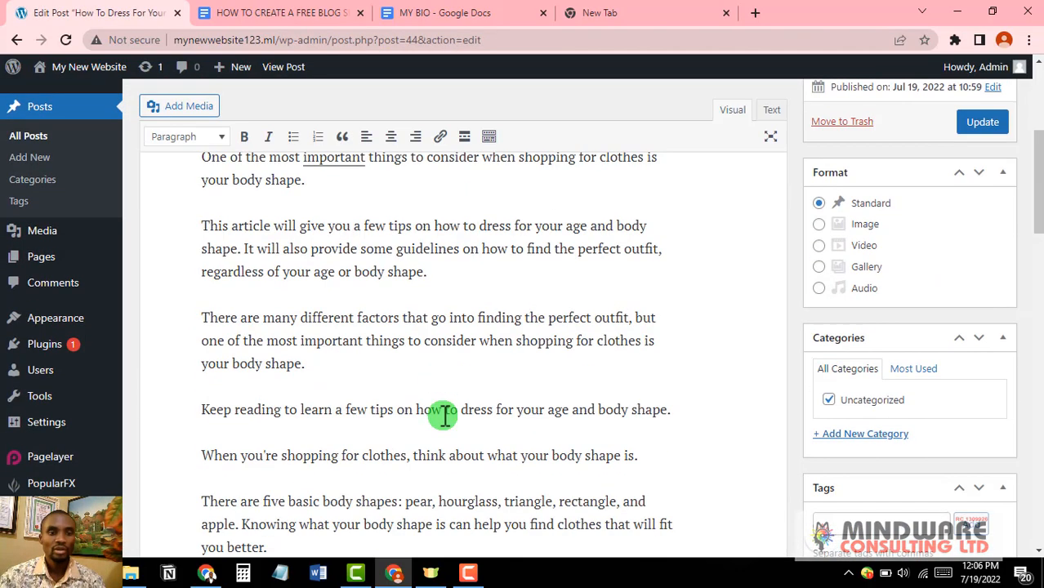
scroll(444, 417, "down", 15)
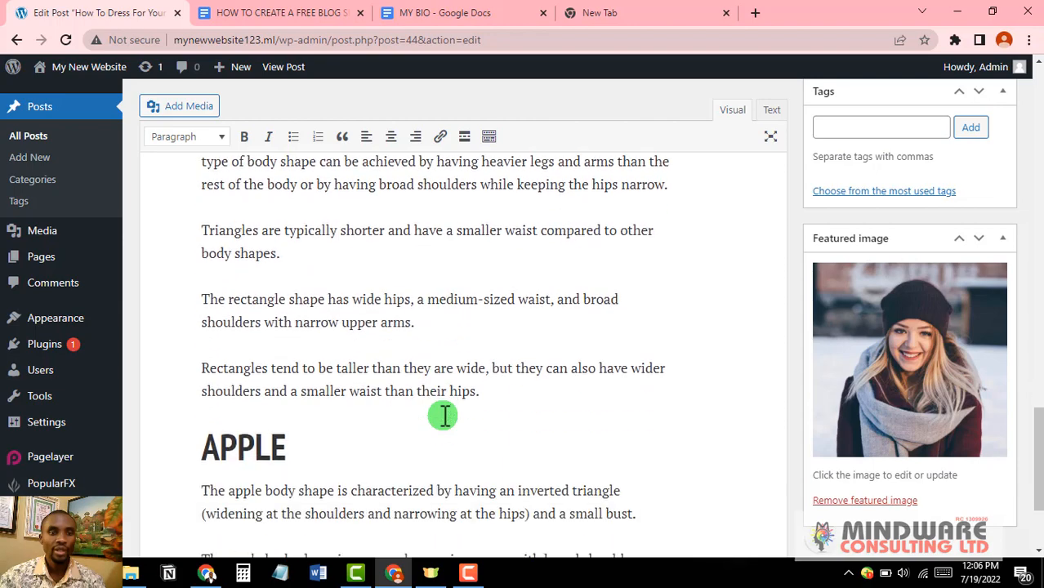
scroll(444, 416, "down", 2)
scroll(442, 417, "up", 5)
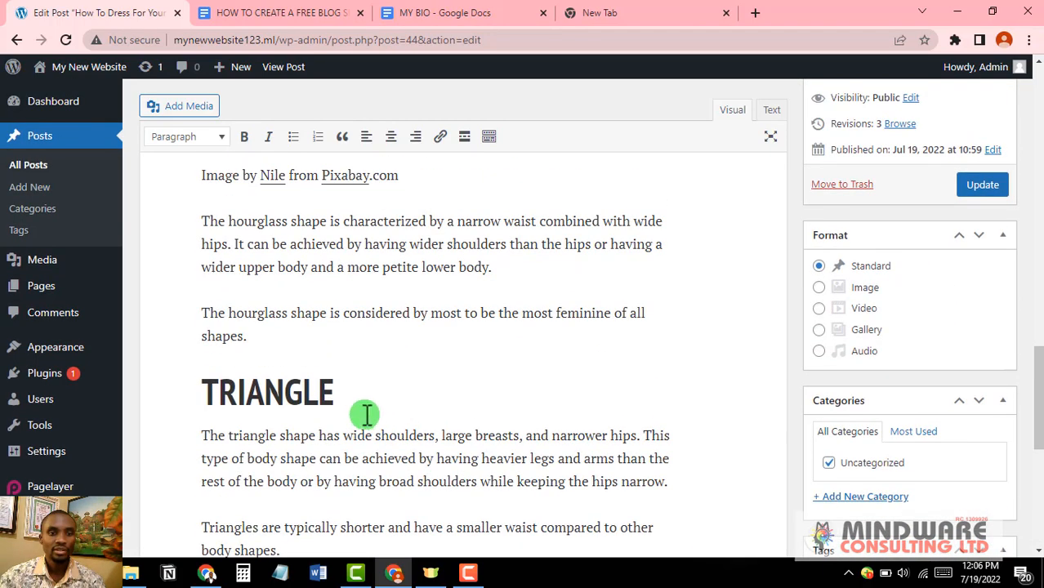
left_click(365, 411)
key("Return")
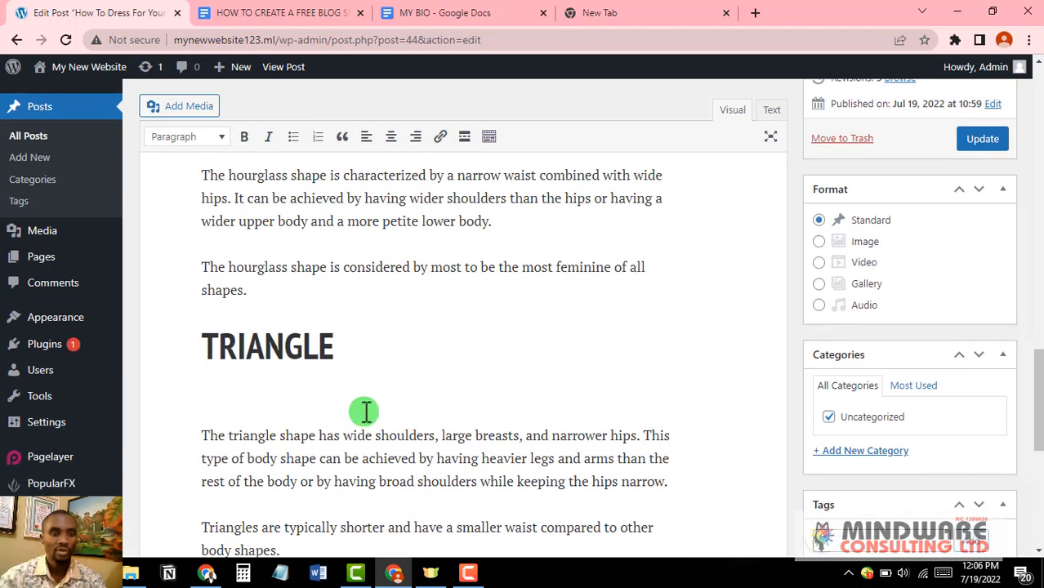
Step: Upload DSMC4.jpg from Desktop\IMAGES and insert it into the post
left_click(186, 114)
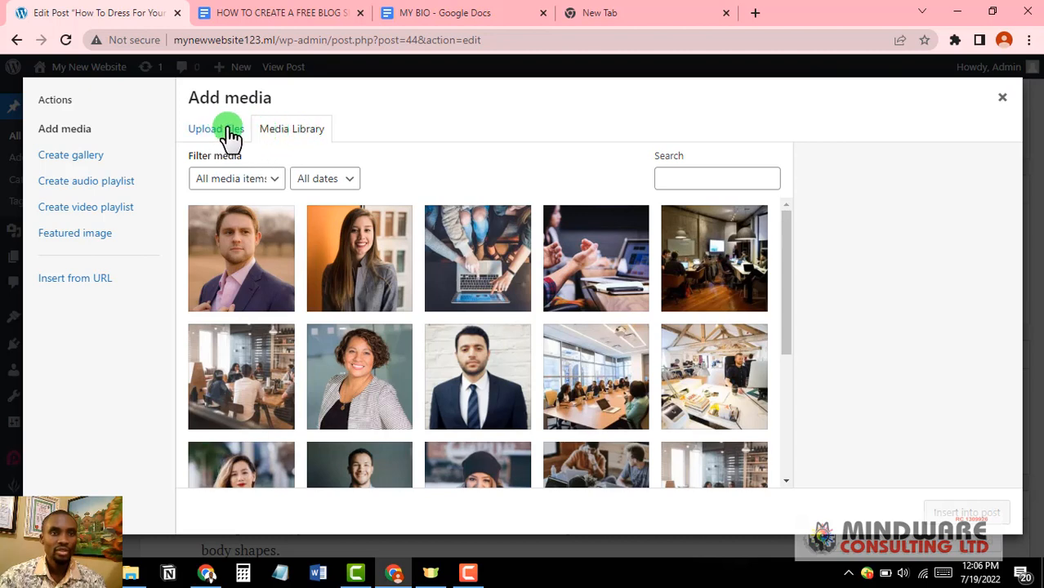
left_click(223, 132)
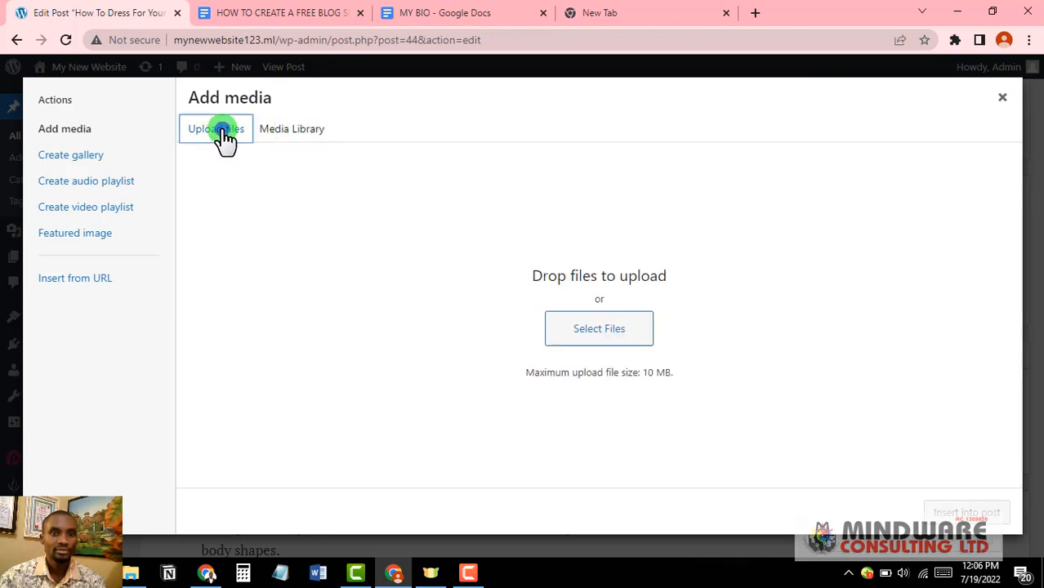
left_click(609, 331)
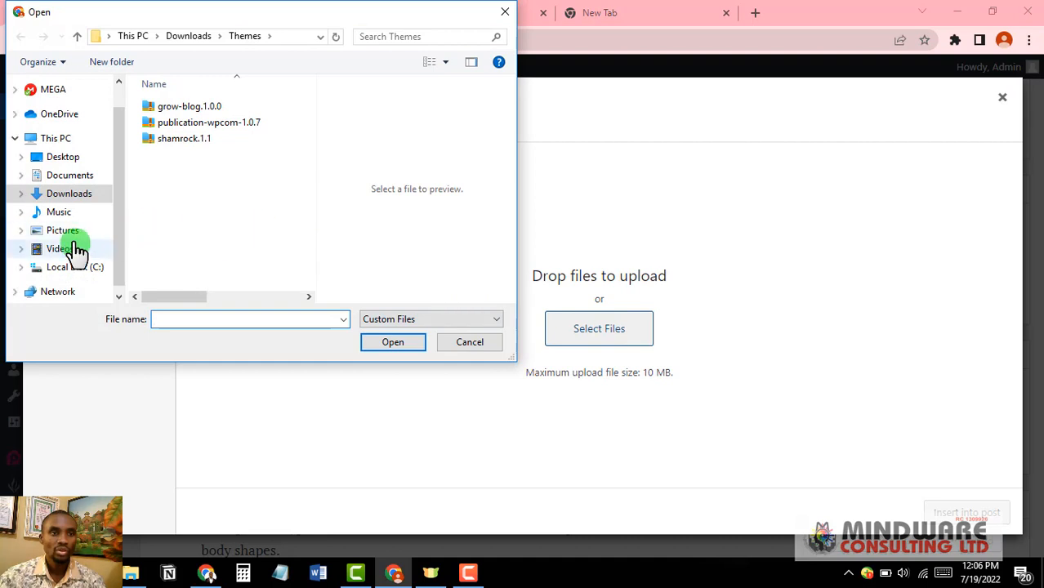
left_click(63, 160)
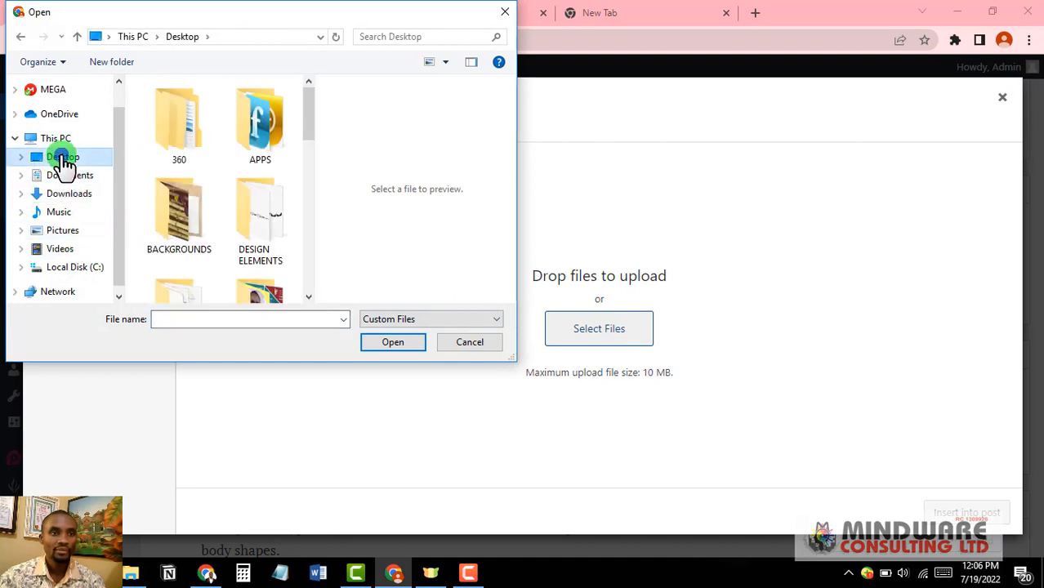
scroll(208, 180, "down", 2)
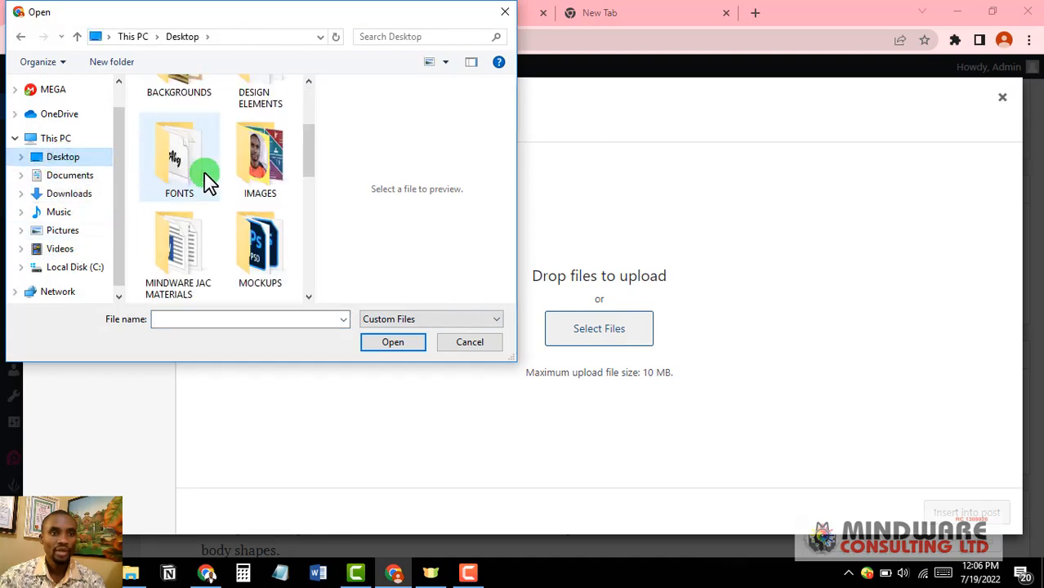
double_click(262, 154)
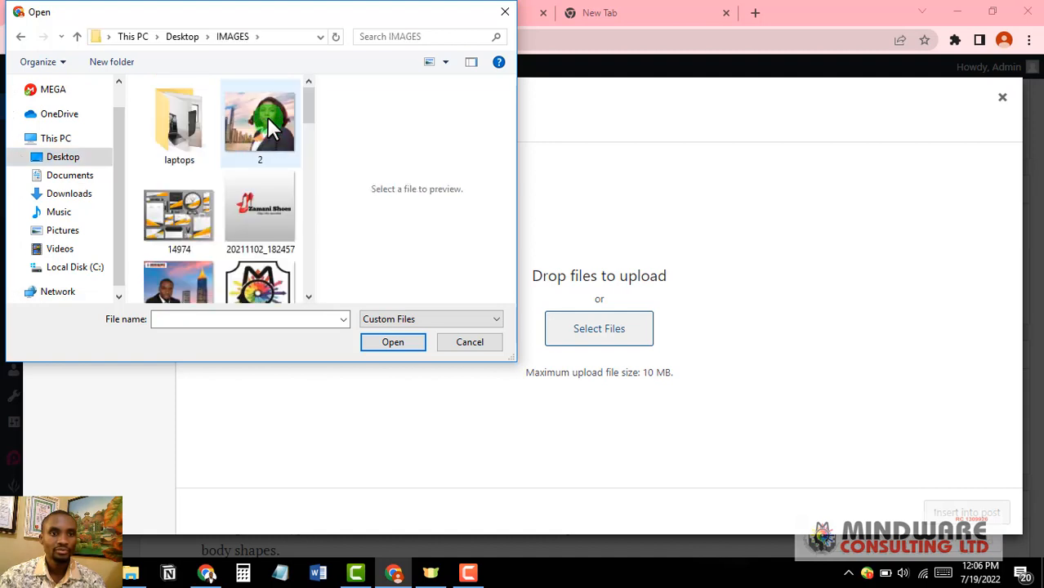
scroll(270, 126, "down", 3)
scroll(270, 126, "down", 3)
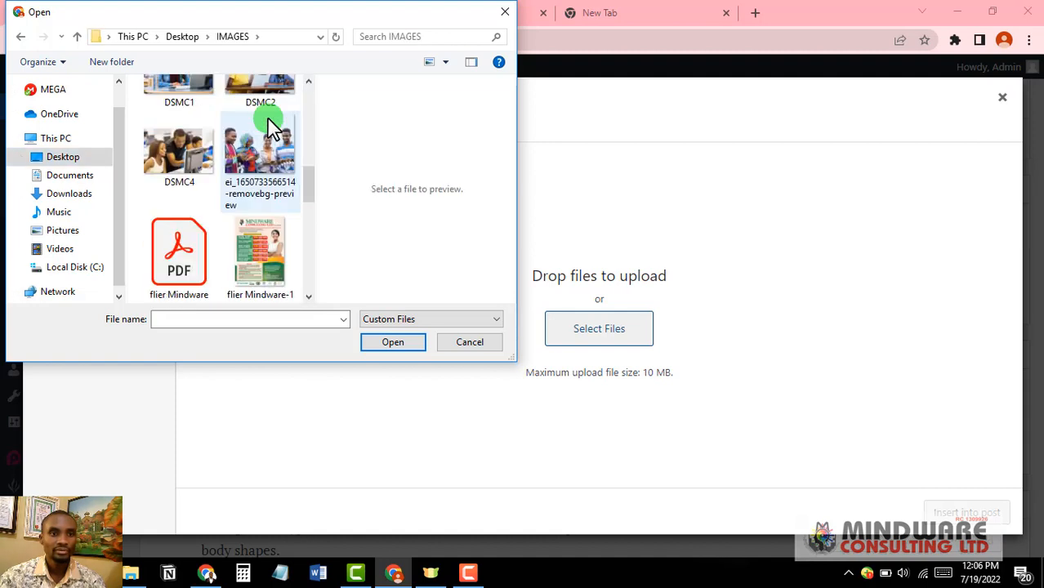
left_click(264, 148)
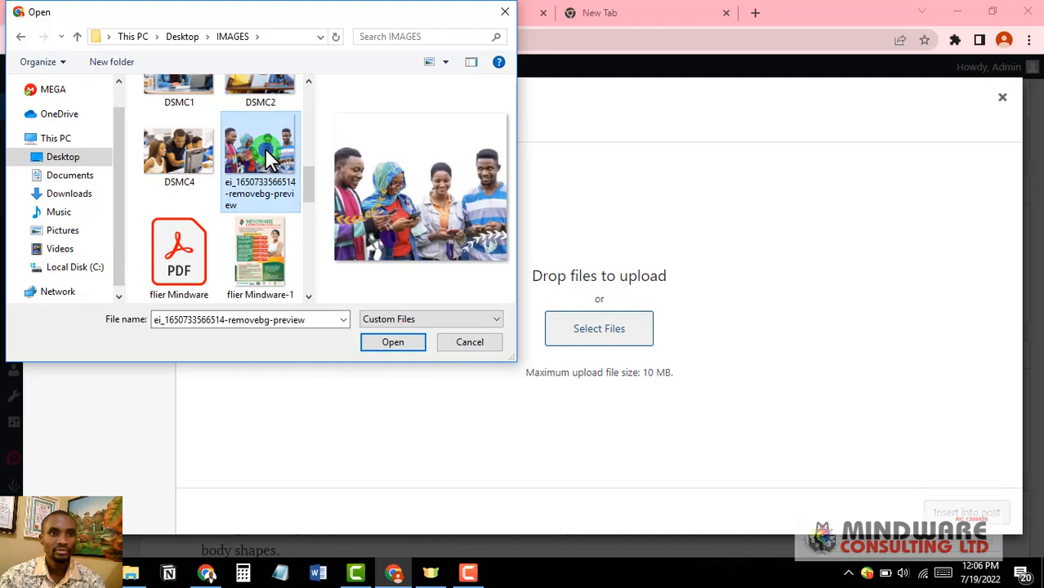
left_click(165, 154)
left_click(398, 344)
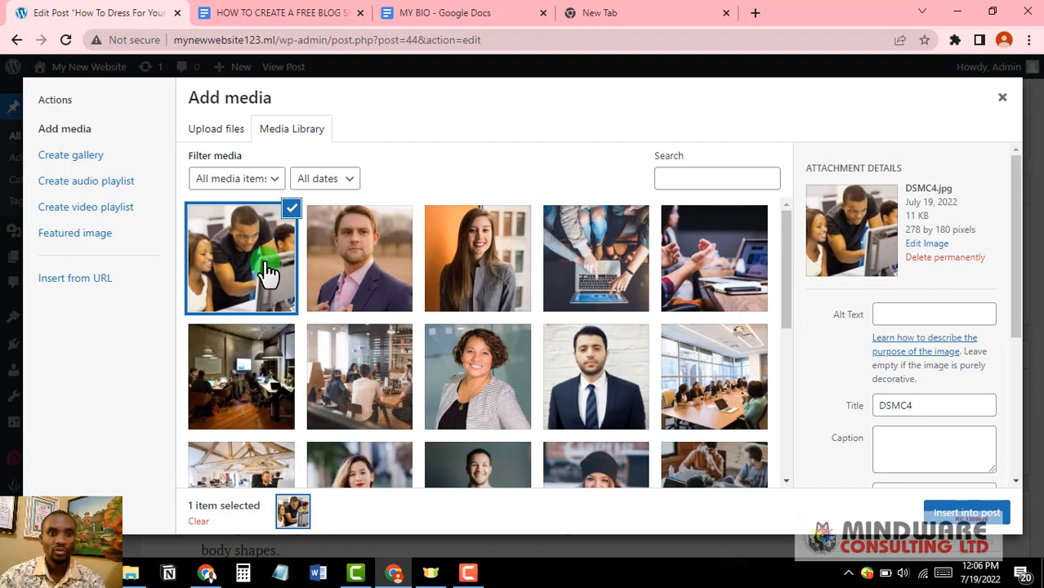
left_click(971, 519)
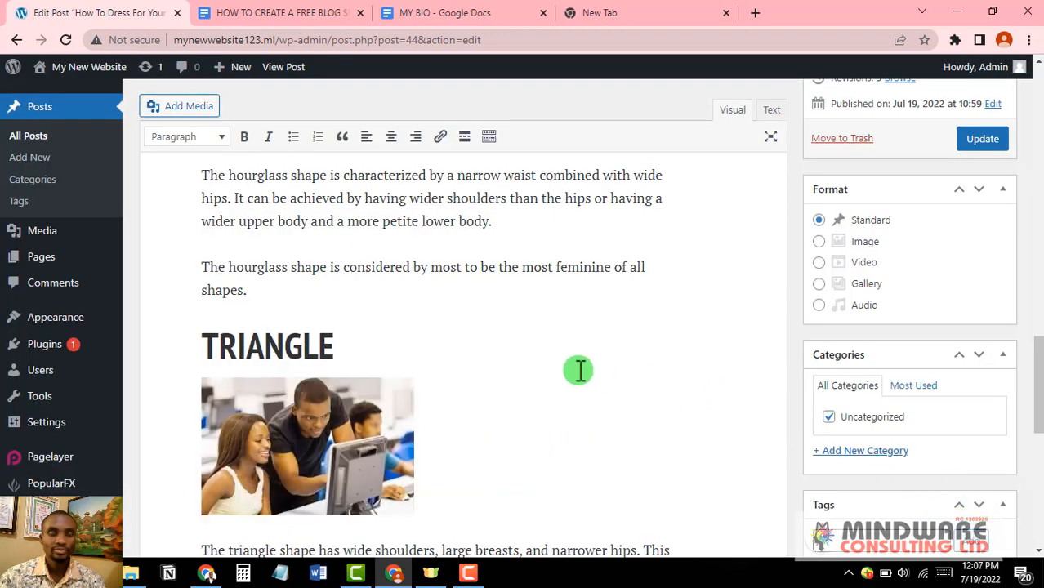
Step: Save the post update containing the DSMC4 photo under TRIANGLE
scroll(579, 370, "down", 2)
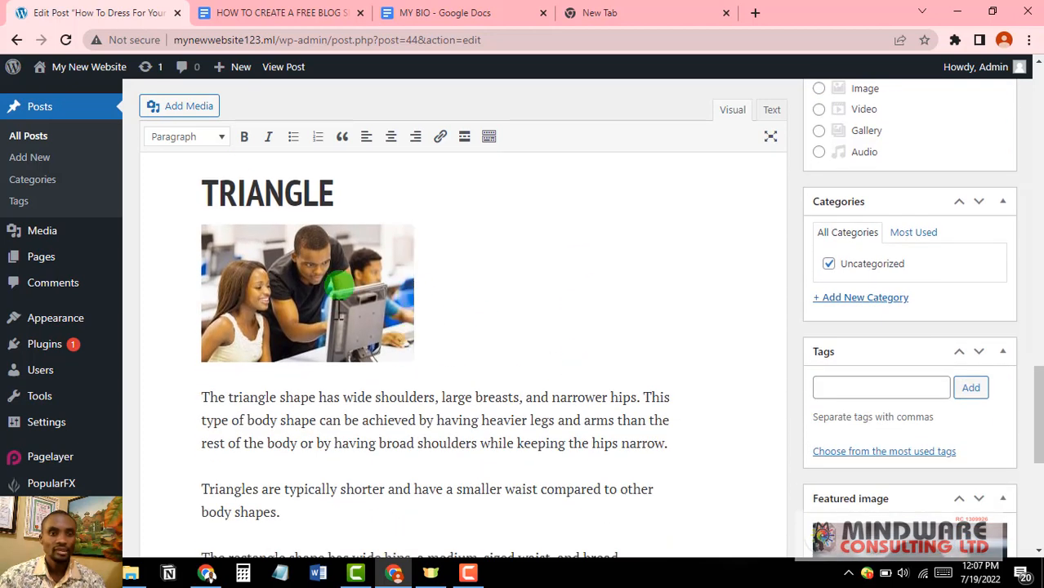
scroll(374, 301, "up", 2)
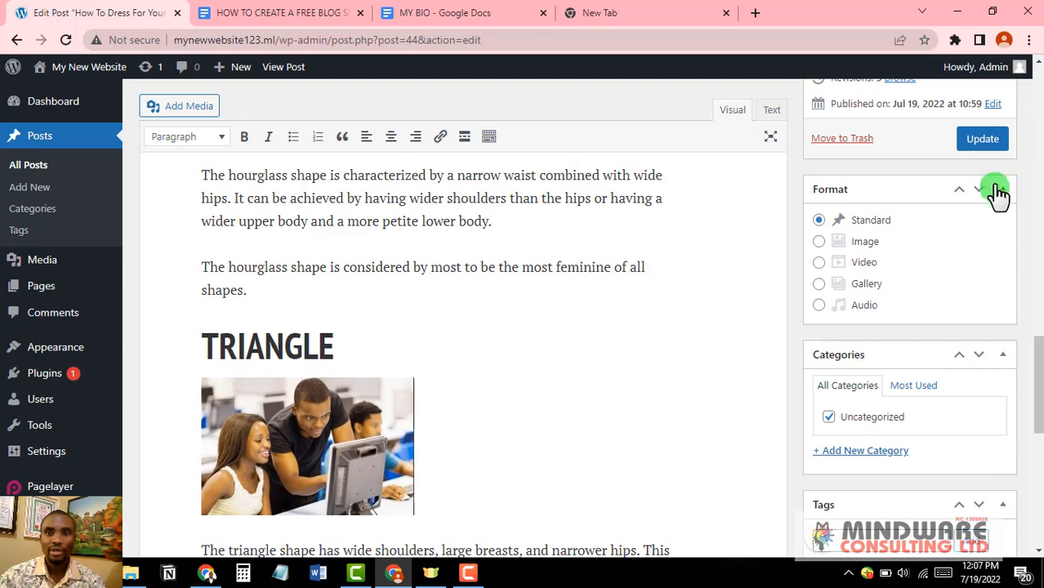
left_click(991, 139)
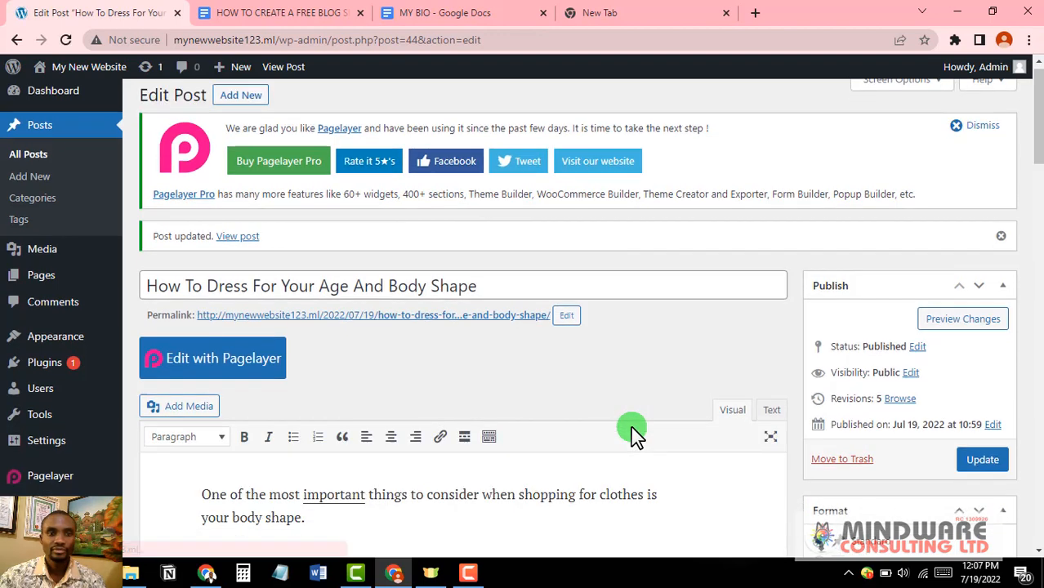
Step: View the live post and scroll through it to confirm DSMC4 appears under TRIANGLE
scroll(634, 428, "down", 3)
scroll(634, 427, "up", 4)
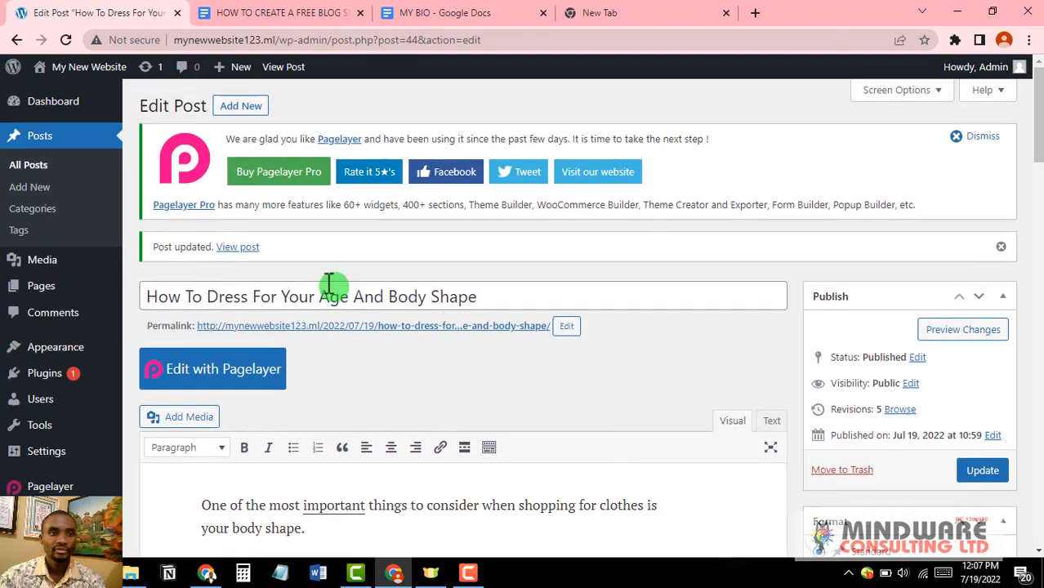
left_click(237, 247)
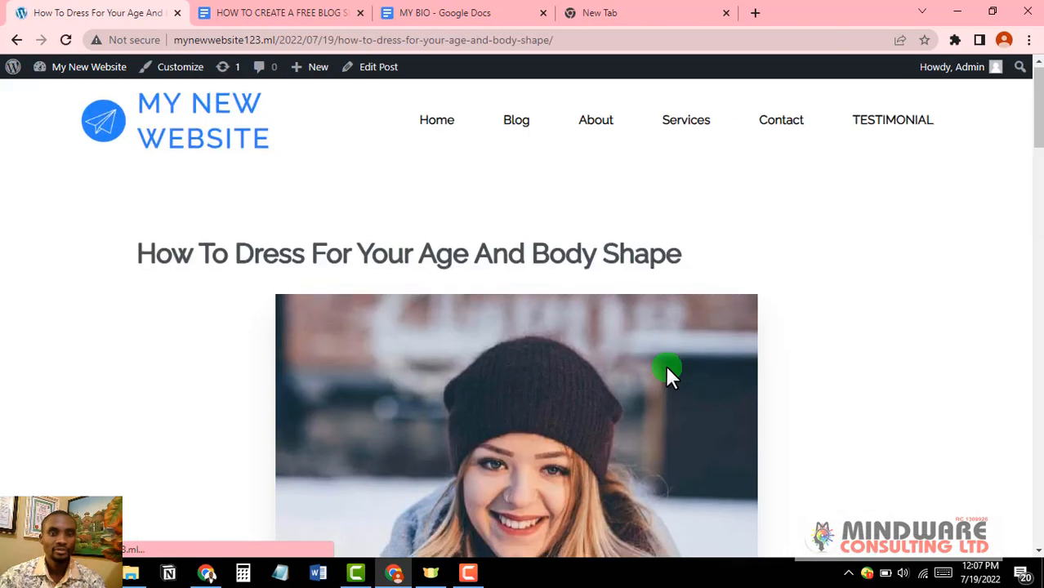
scroll(667, 369, "down", 3)
scroll(667, 369, "down", 12)
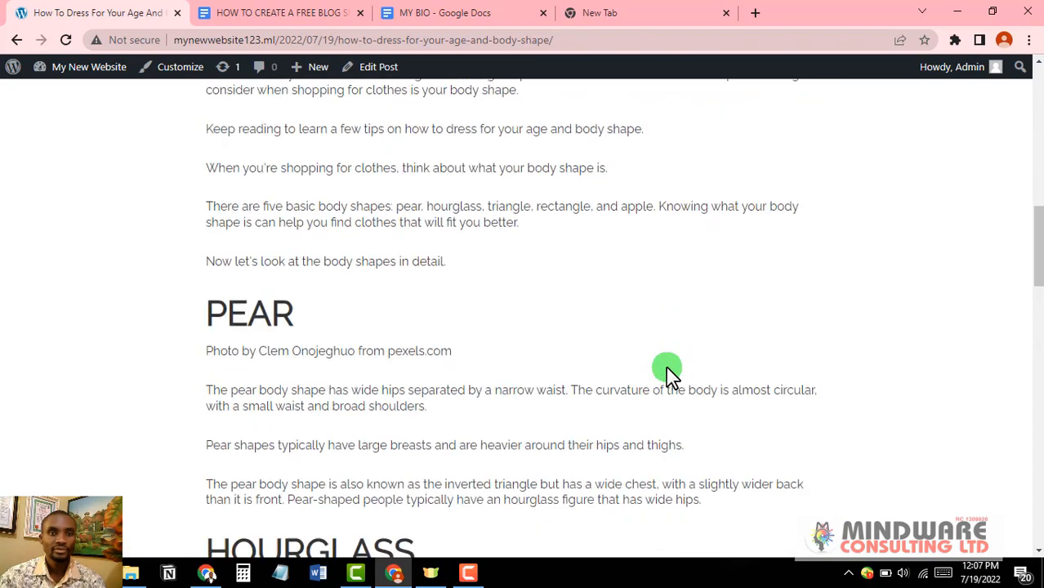
scroll(667, 375, "down", 4)
scroll(668, 374, "up", 2)
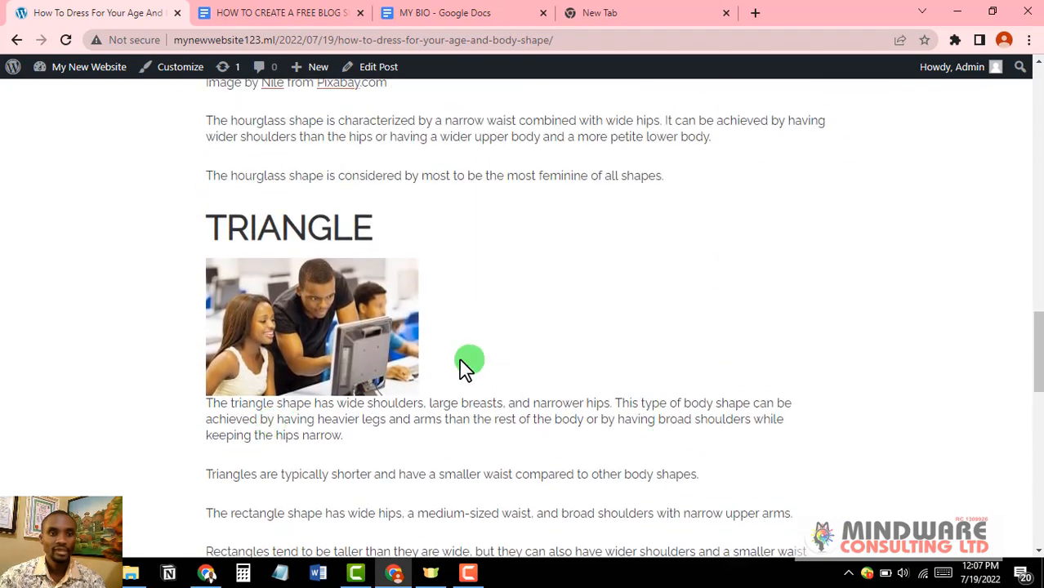
scroll(457, 406, "up", 4)
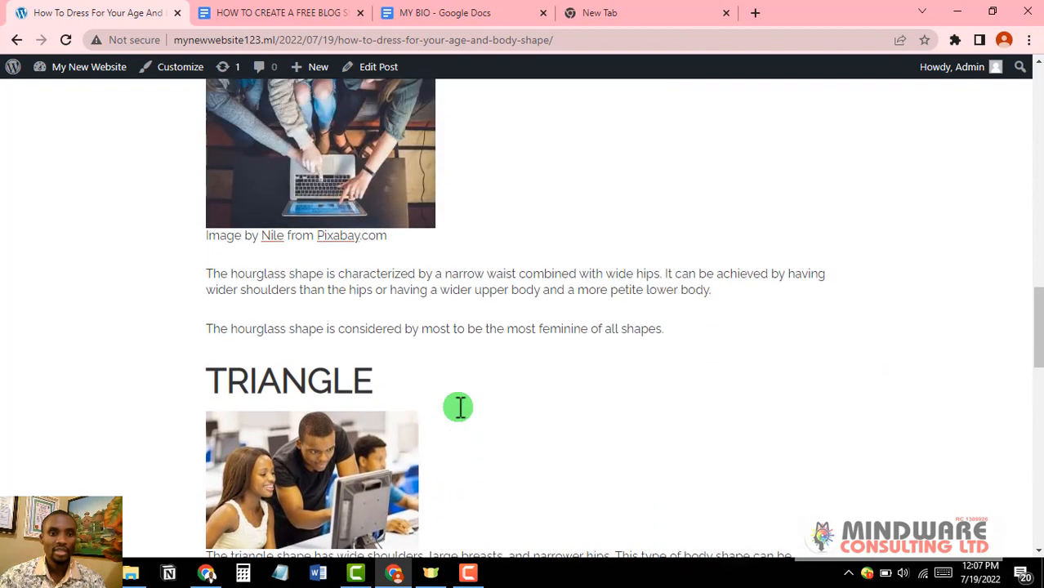
scroll(457, 413, "up", 11)
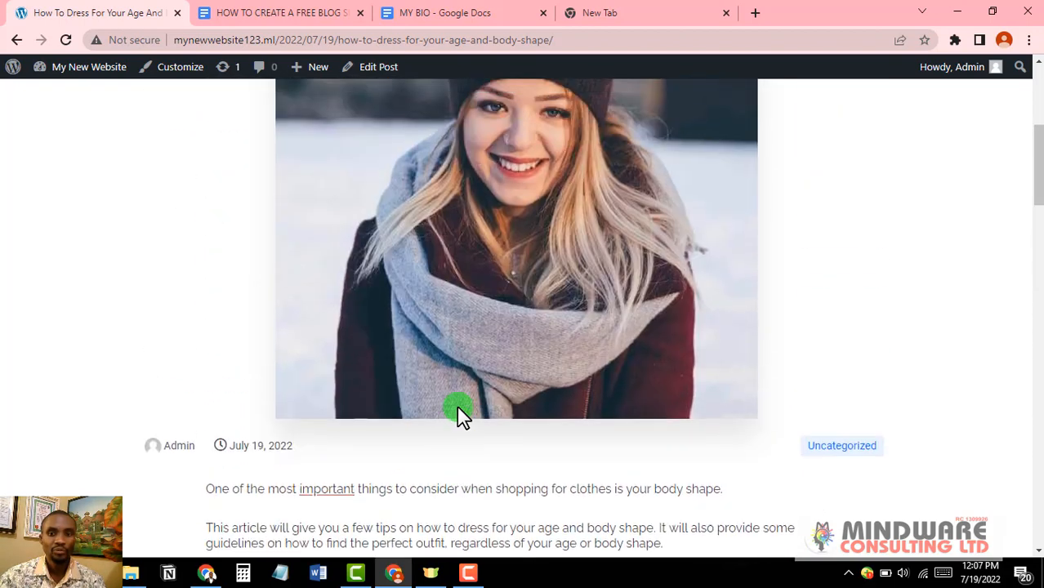
scroll(457, 405, "up", 2)
scroll(456, 405, "down", 4)
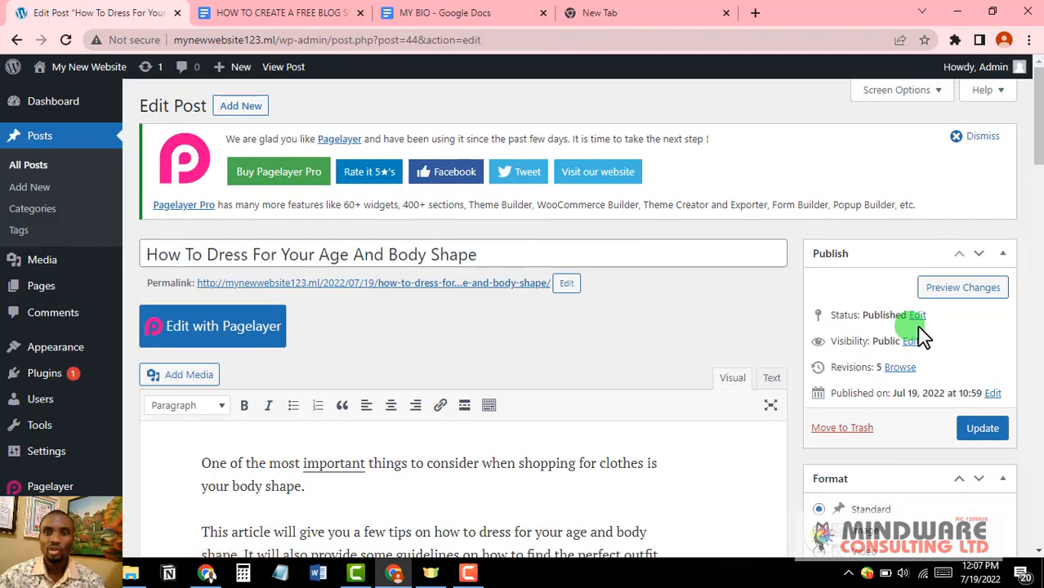
Step: Untick Uncategorized and create a new 'Fashion' category, ticked for the post
scroll(928, 348, "down", 3)
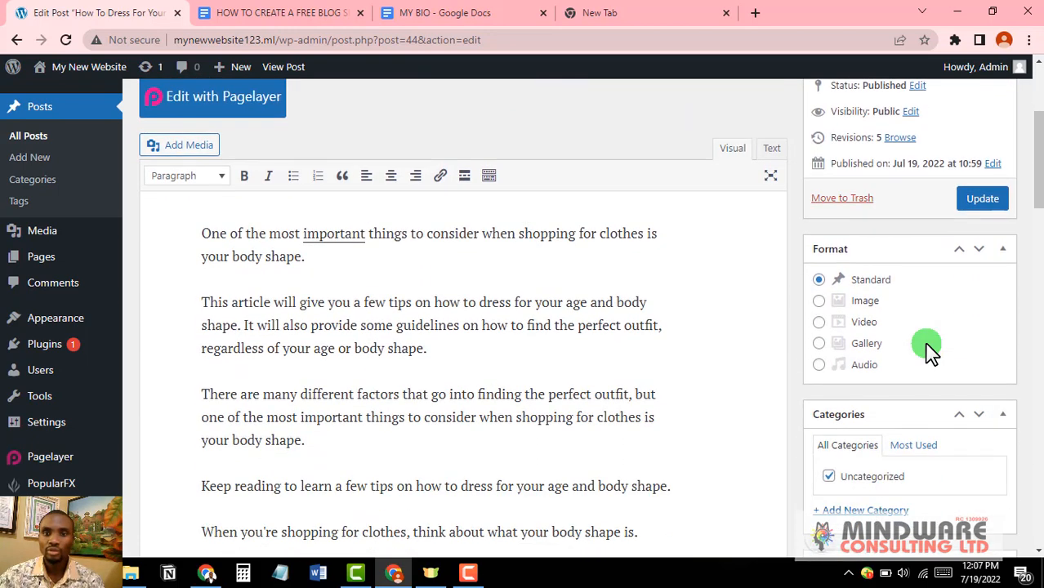
scroll(929, 348, "down", 2)
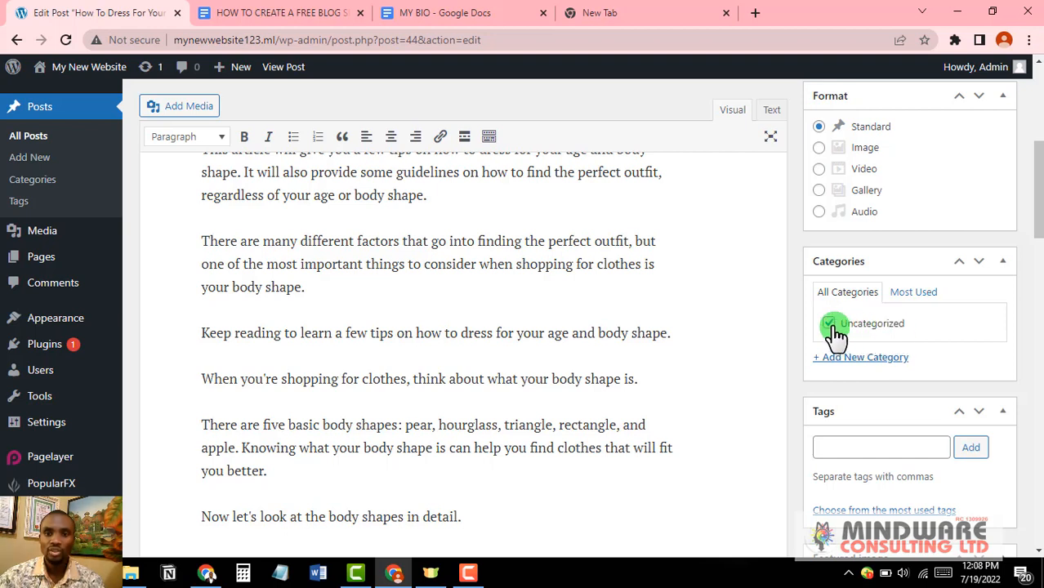
left_click(865, 360)
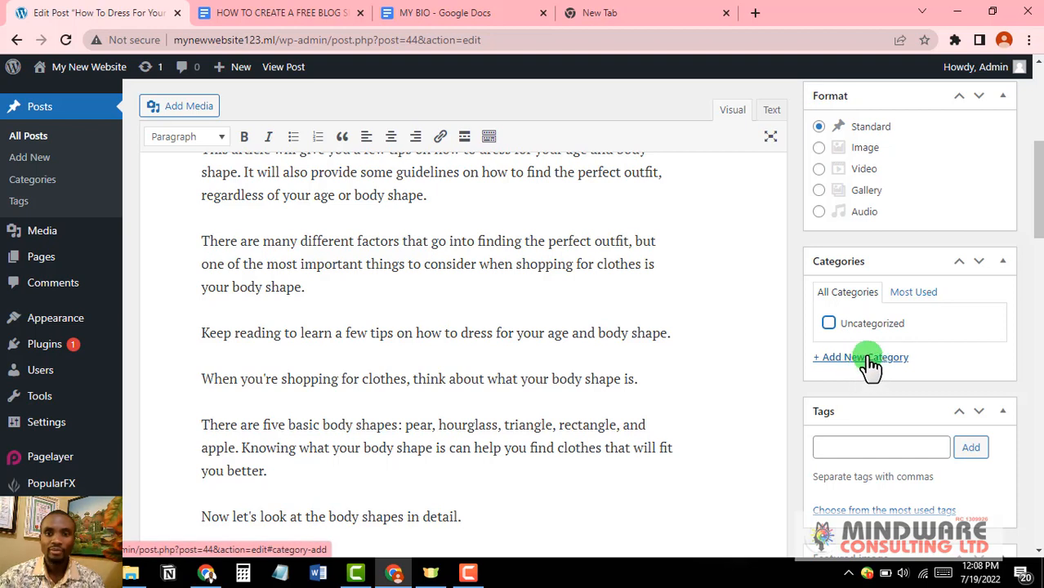
left_click(869, 361)
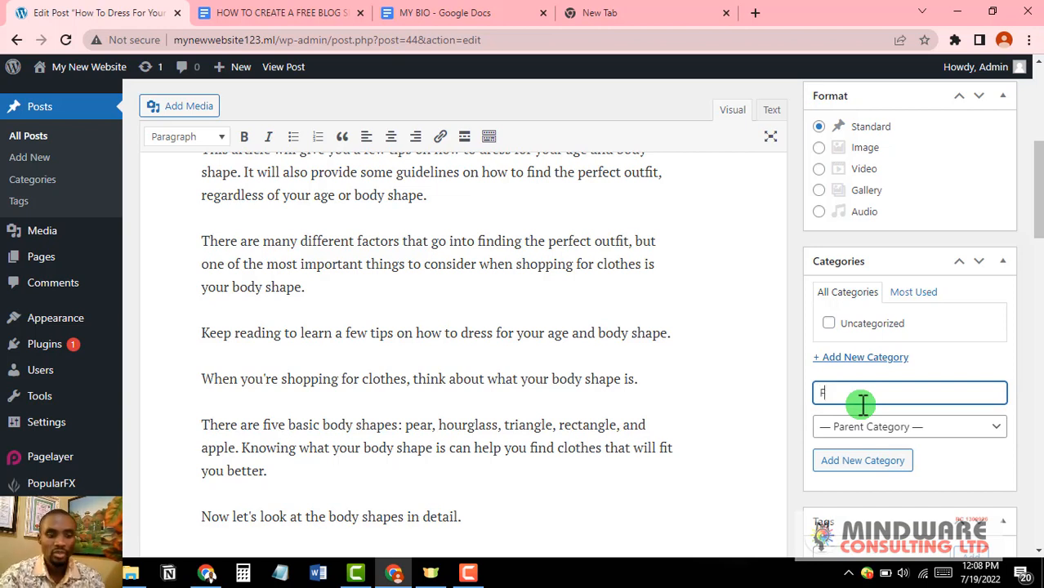
type("shion")
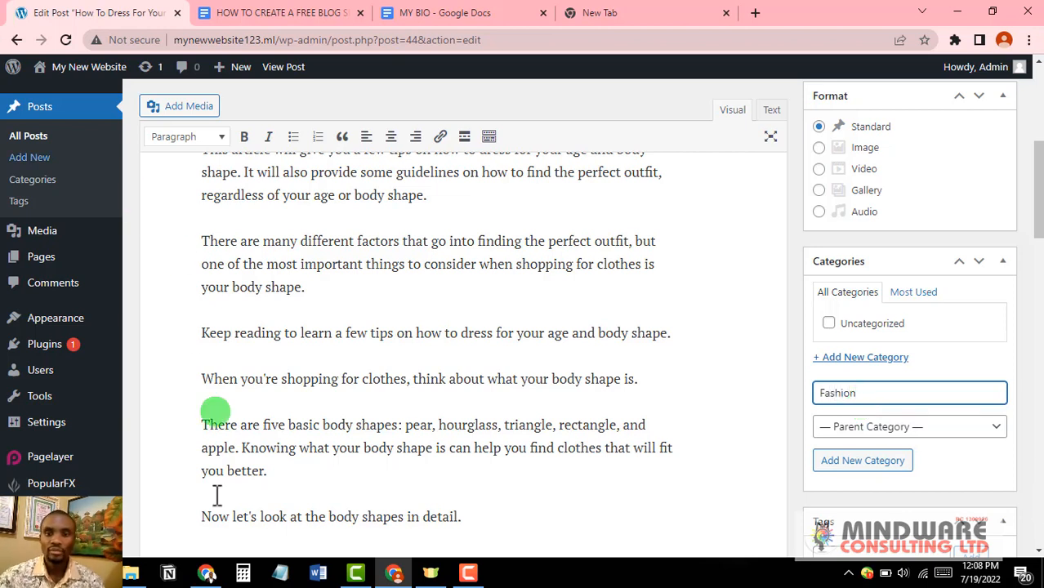
left_click(863, 462)
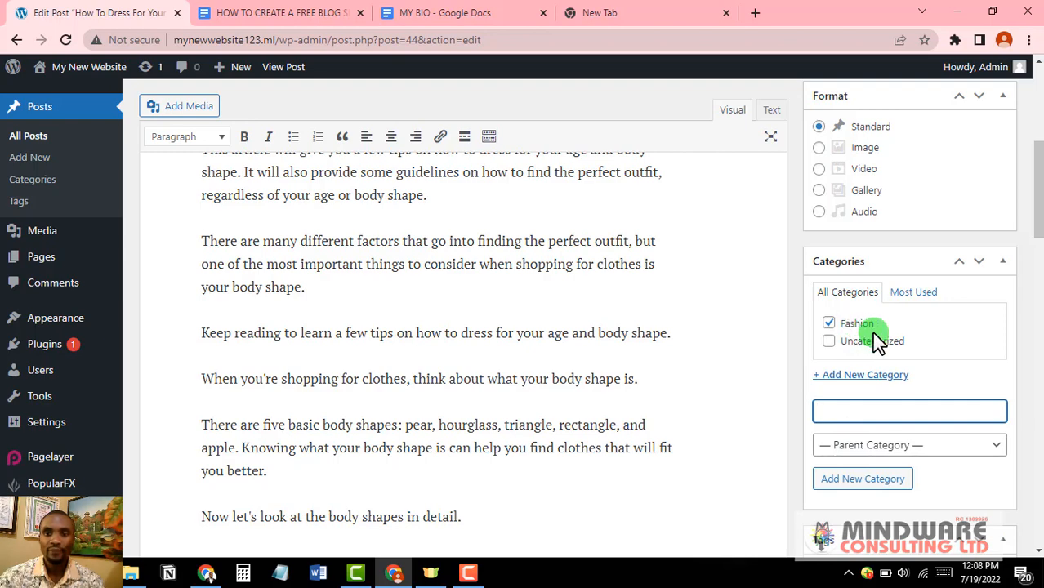
scroll(879, 341, "down", 1)
scroll(878, 342, "up", 5)
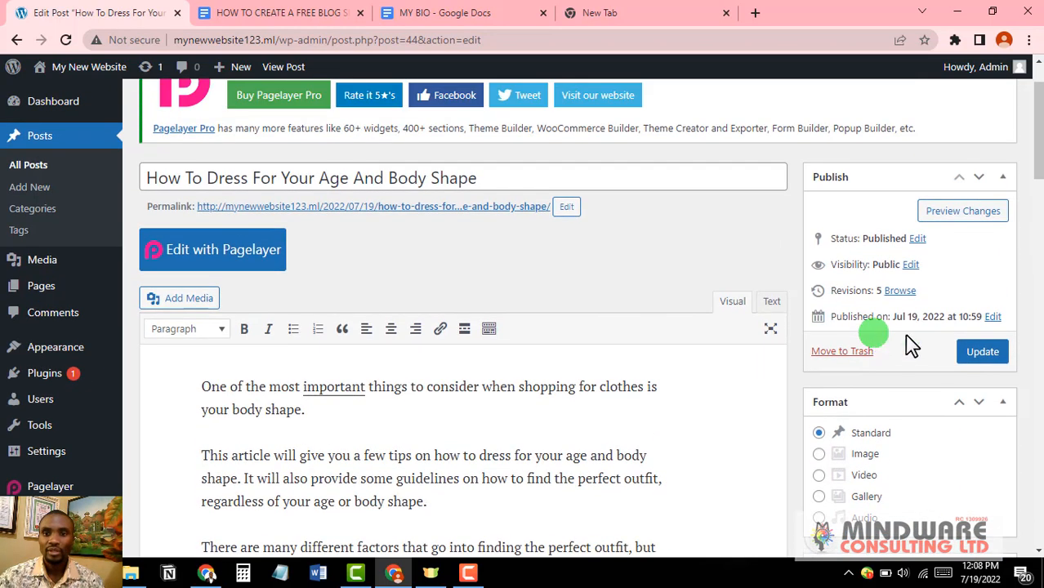
Step: Update the post, view it live with its photo and Fashion category, then go to the Dashboard
left_click(985, 352)
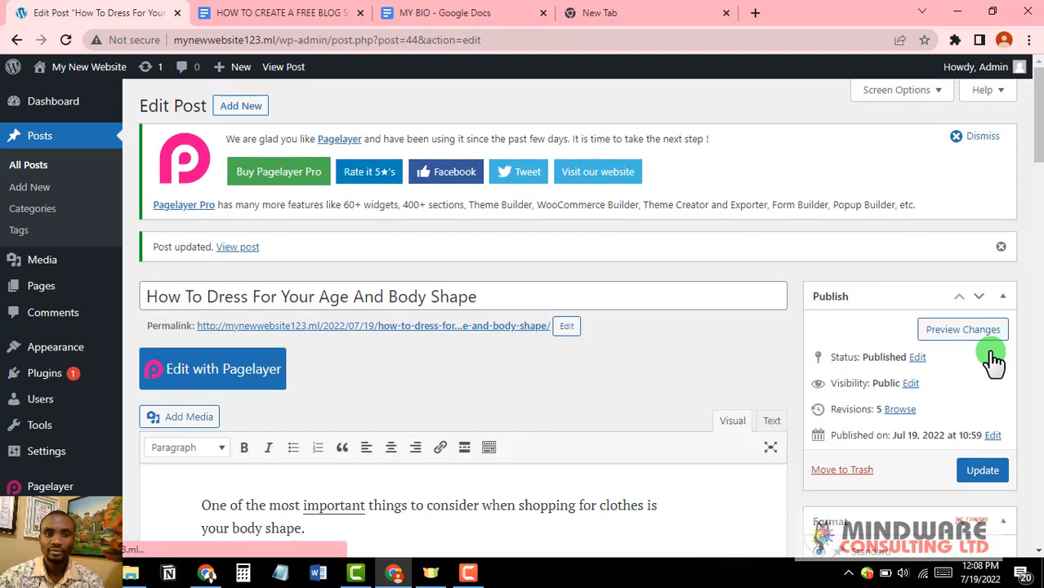
left_click(246, 247)
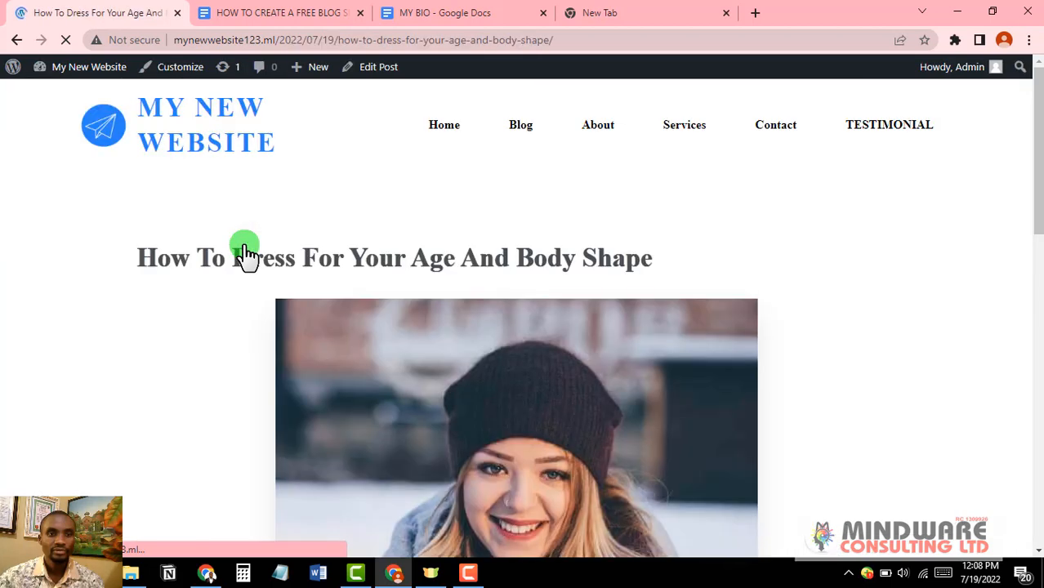
scroll(479, 315, "down", 8)
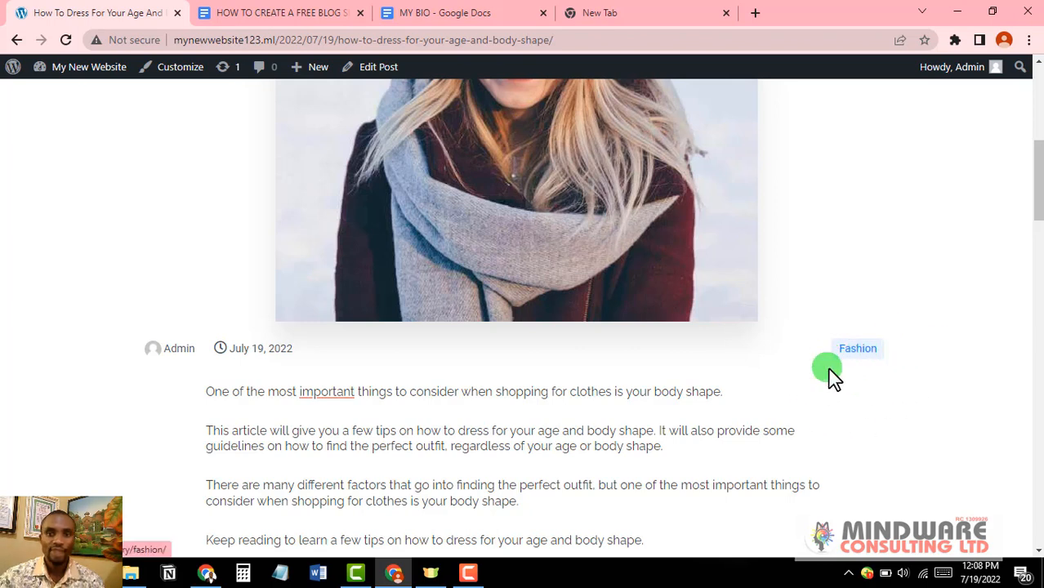
scroll(858, 366, "up", 5)
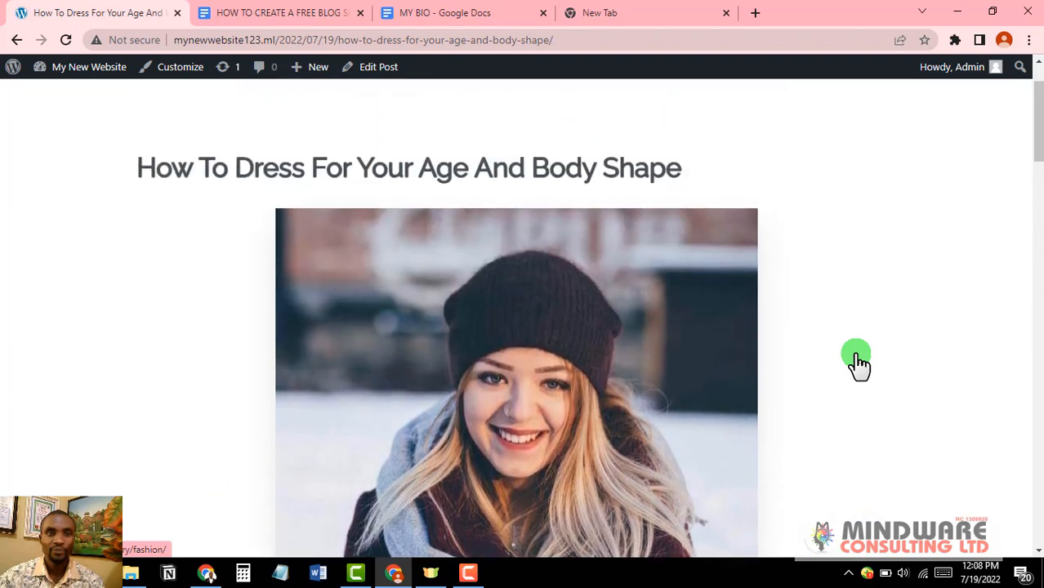
scroll(858, 366, "up", 2)
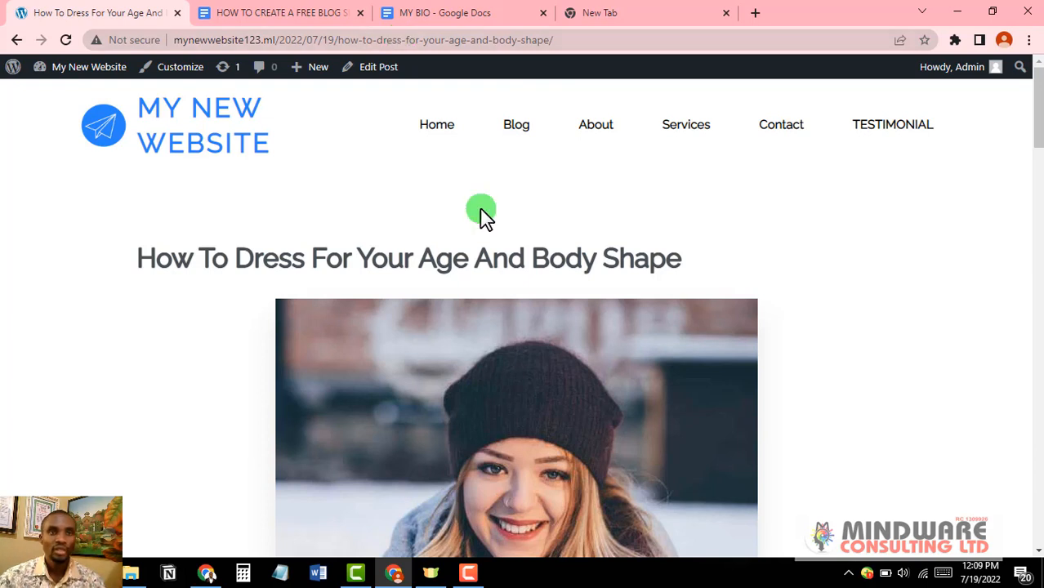
mouse_move(123, 80)
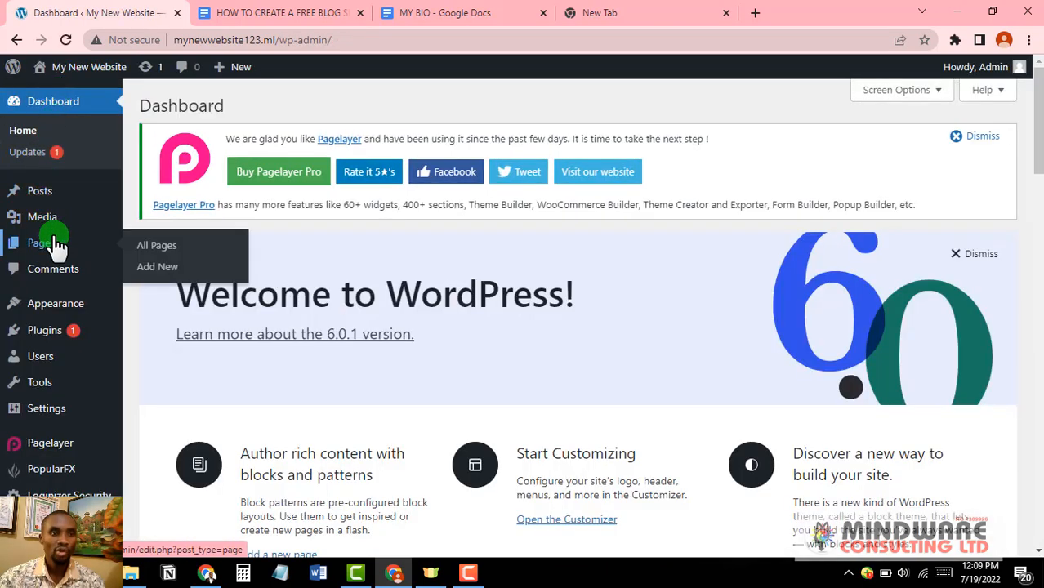
Step: Set the permalink structure to Post name under Settings > Permalinks and save
scroll(51, 239, "down", 4)
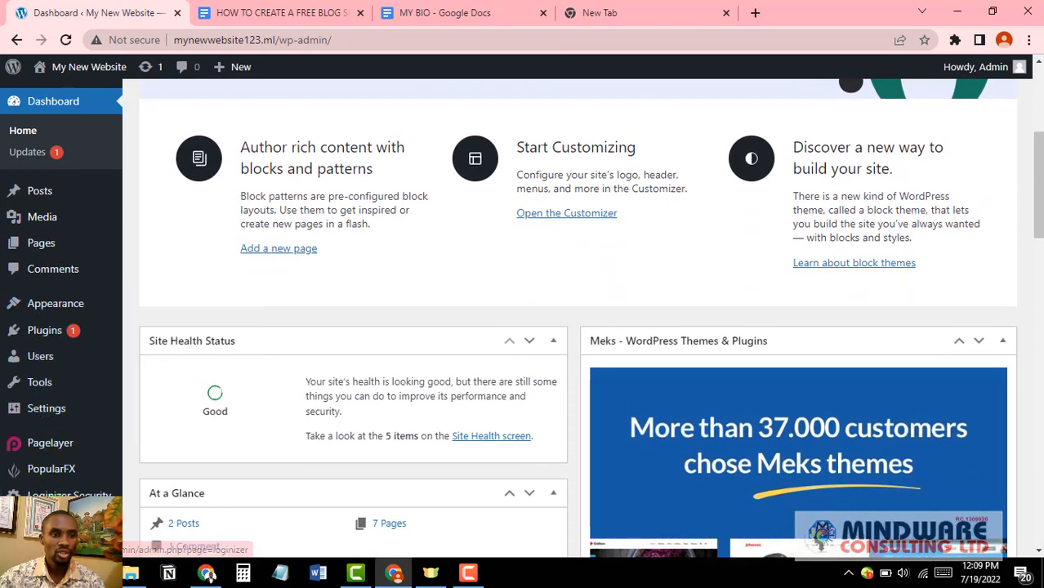
mouse_move(51, 417)
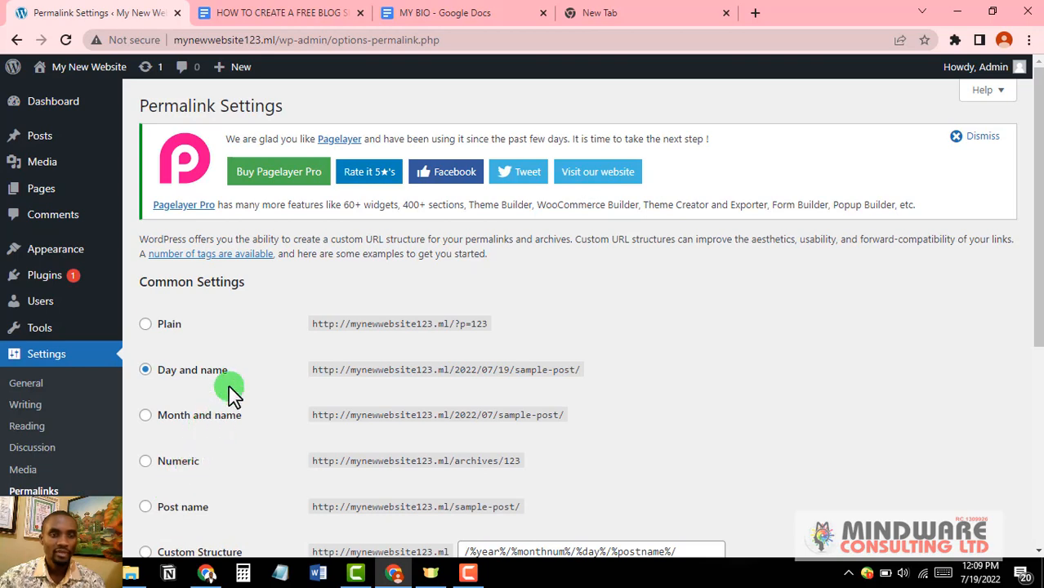
scroll(270, 360, "down", 1)
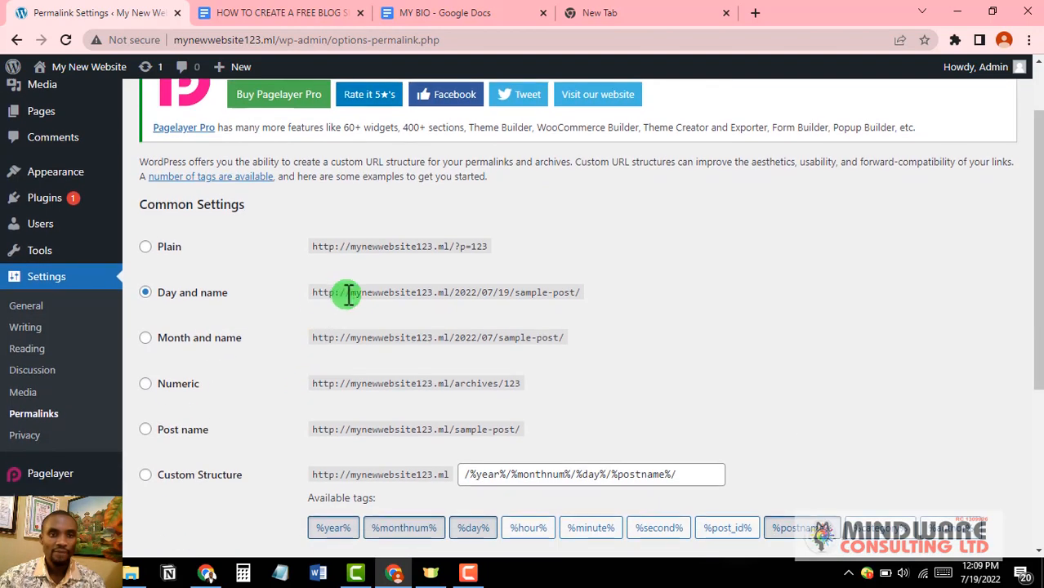
scroll(346, 295, "down", 1)
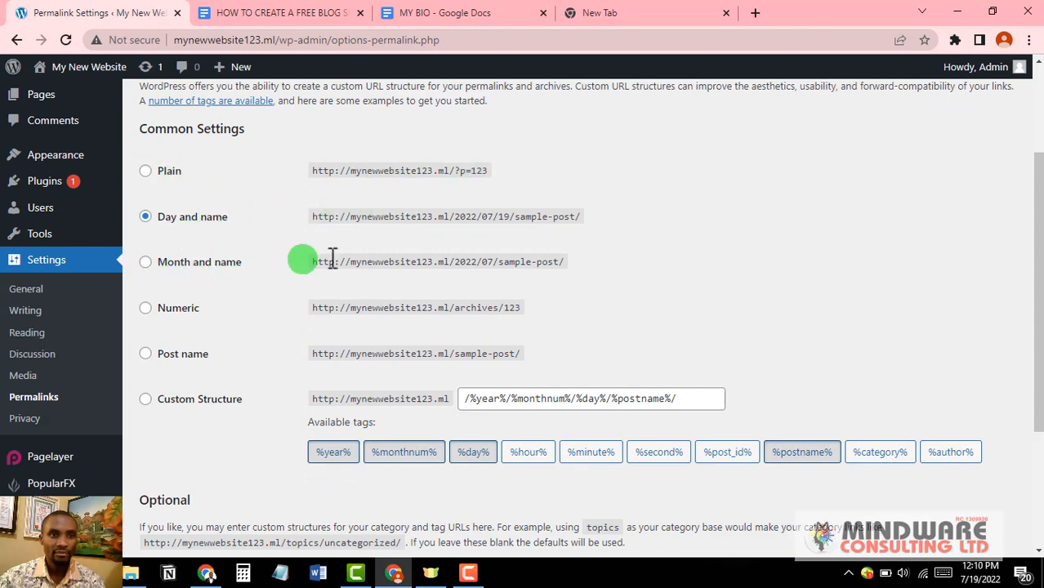
left_click(144, 357)
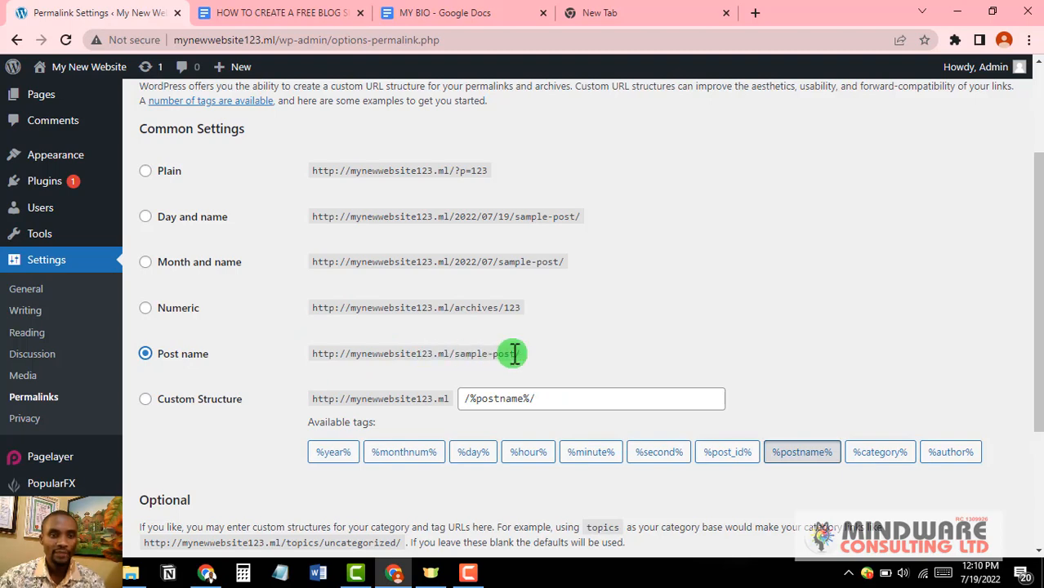
scroll(513, 353, "down", 3)
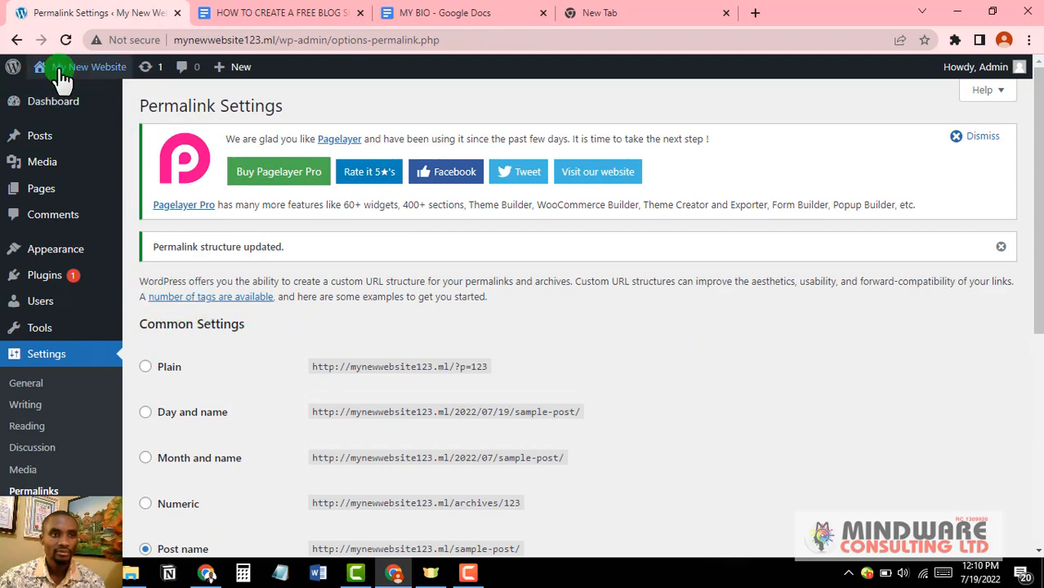
mouse_move(69, 72)
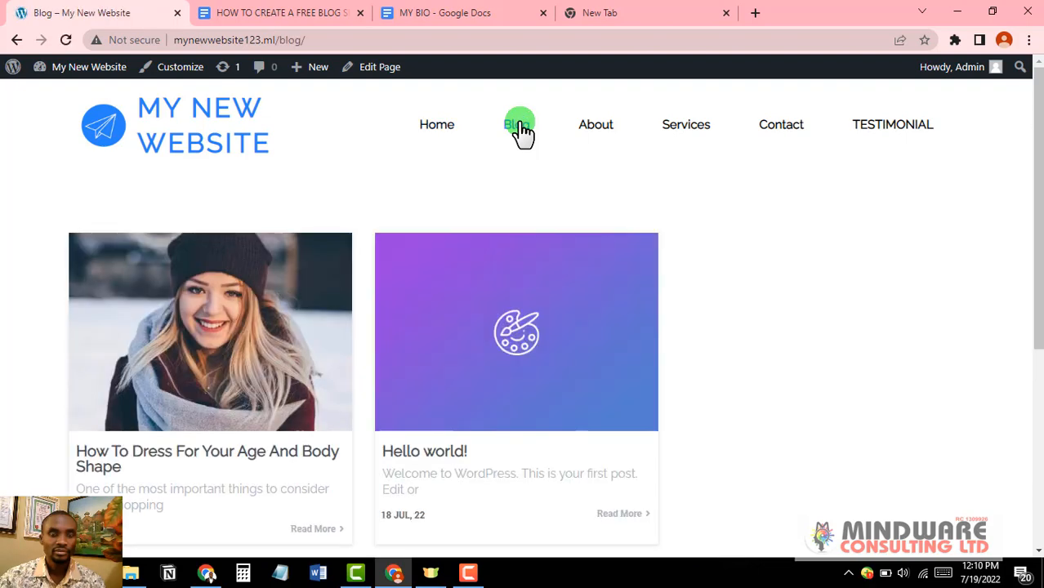
Step: Scroll through the live post now at /how-to-dress-for-your-age-and-body-shape/
scroll(319, 463, "down", 1)
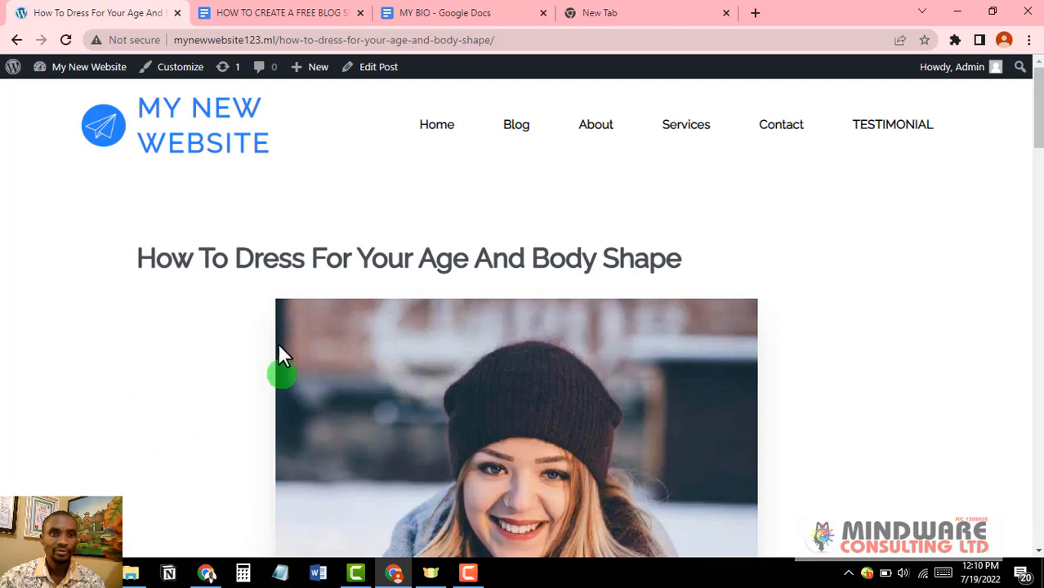
scroll(459, 432, "down", 2)
scroll(460, 432, "up", 2)
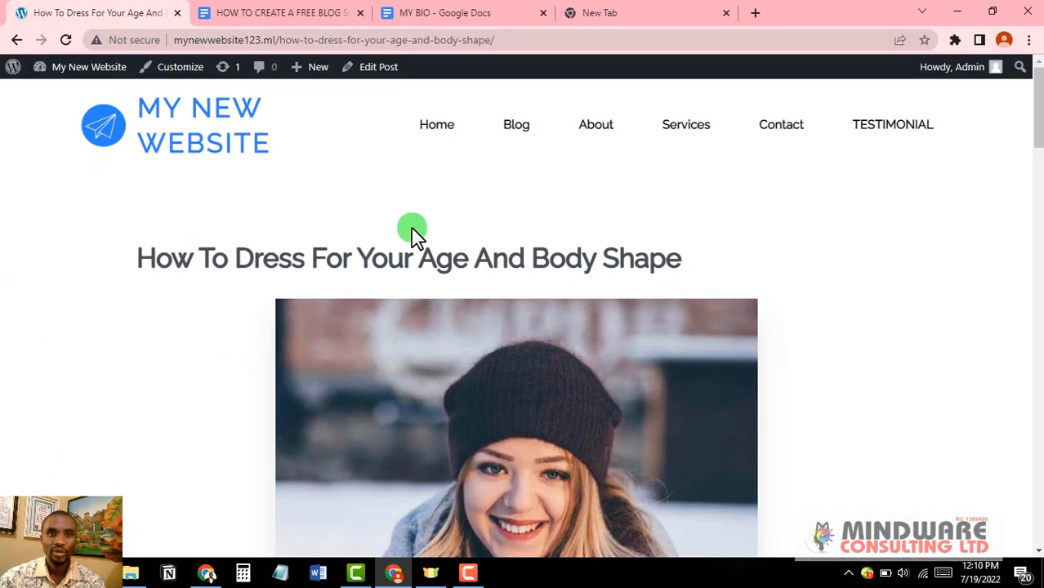
scroll(515, 403, "down", 3)
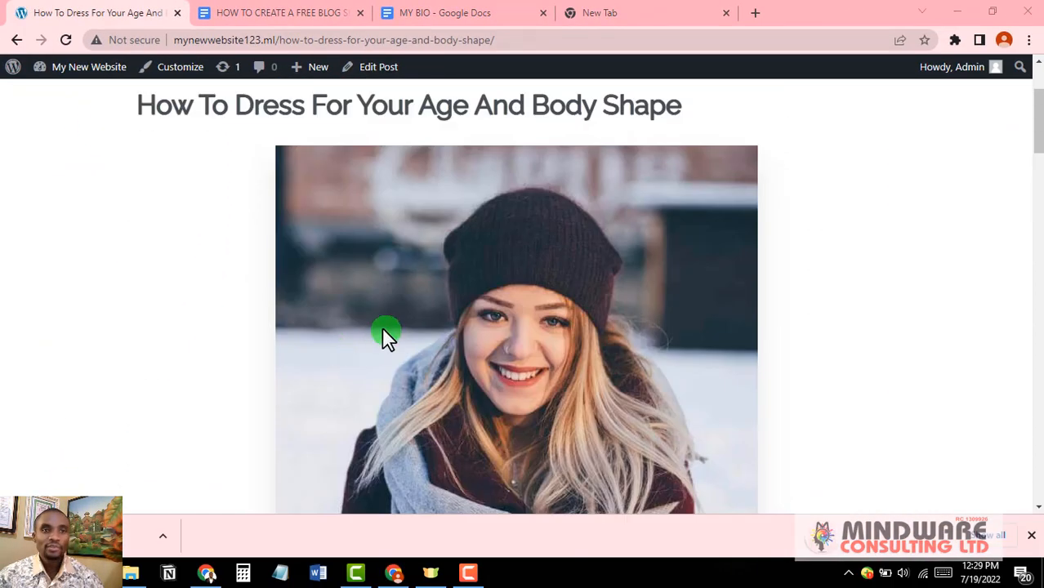
Step: In the checklist document, black out the STEP 6 line with black highlight
left_click(273, 13)
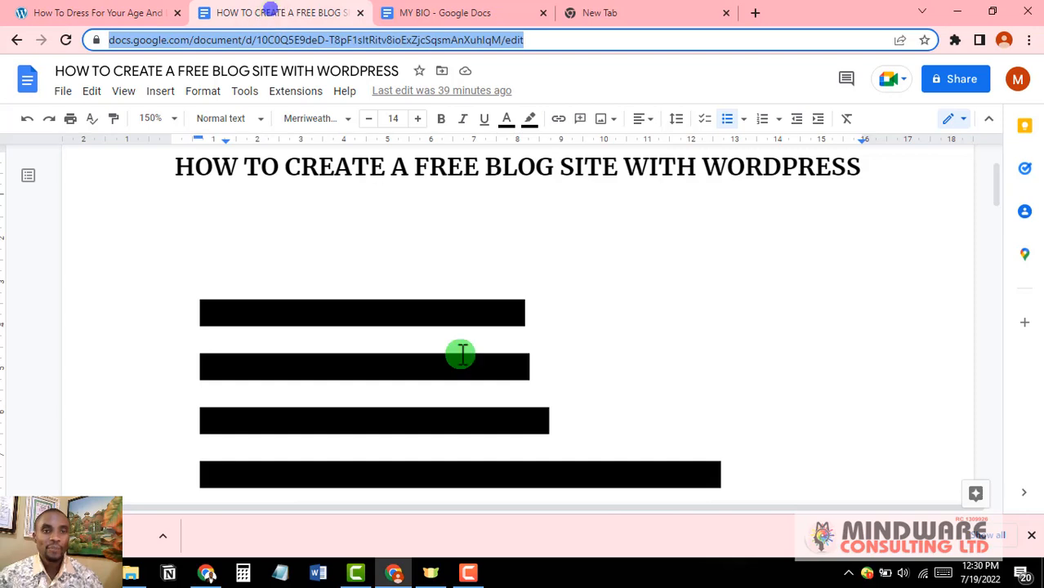
scroll(462, 355, "down", 3)
scroll(460, 355, "down", 2)
scroll(354, 294, "down", 2)
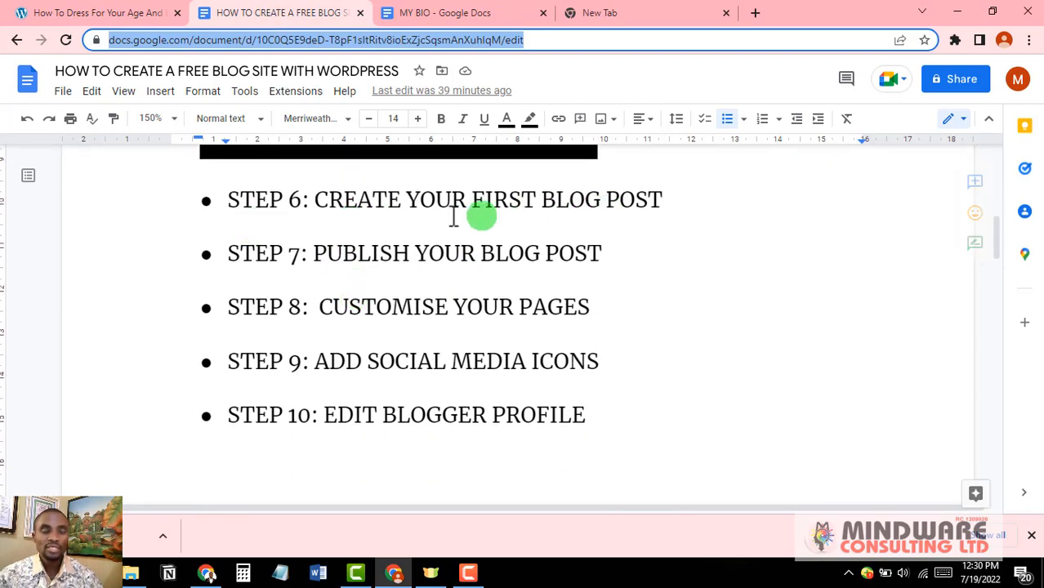
left_click(635, 200)
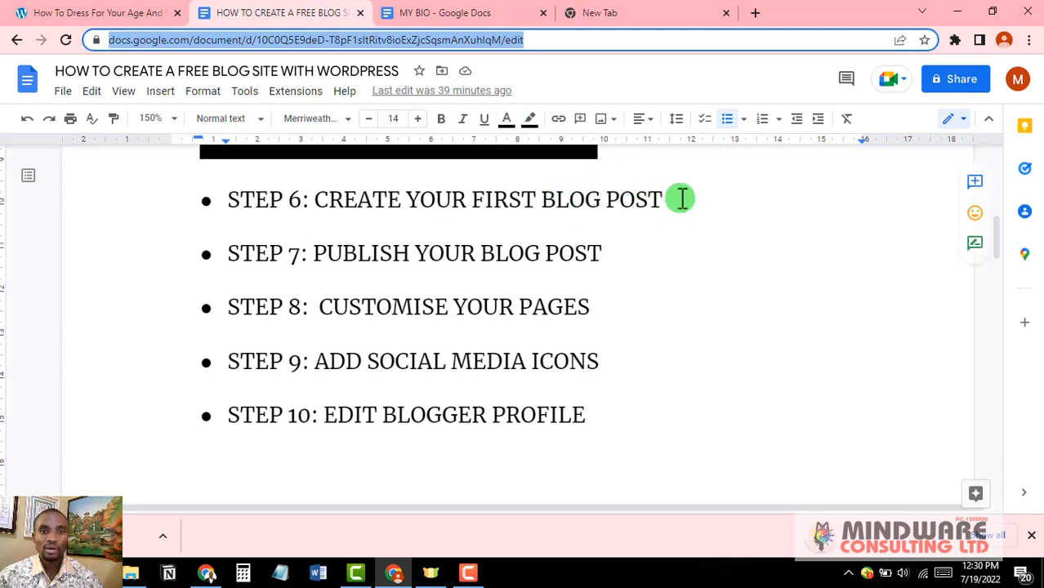
left_click_drag(660, 200, 231, 200)
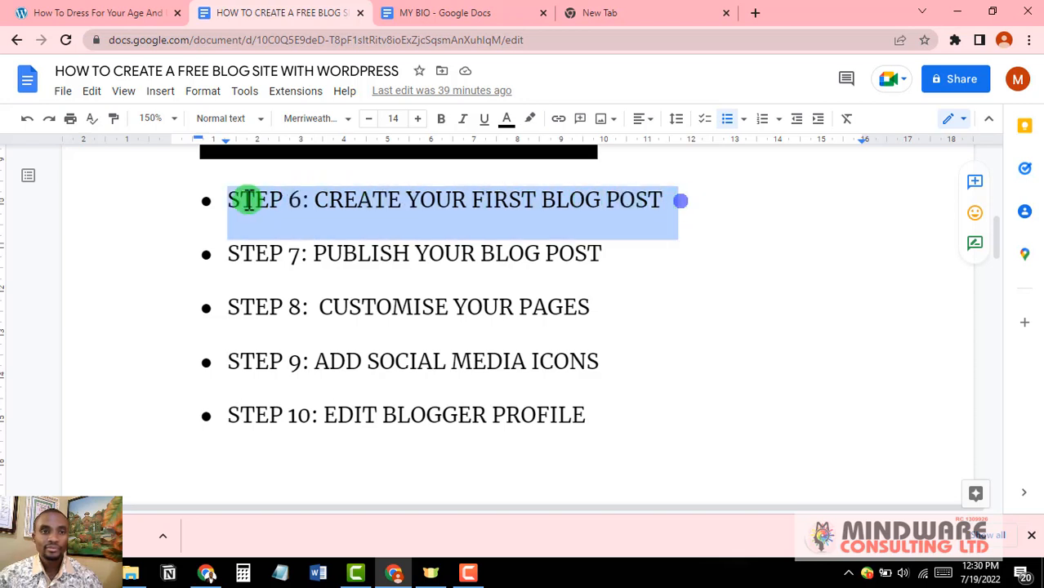
left_click(531, 120)
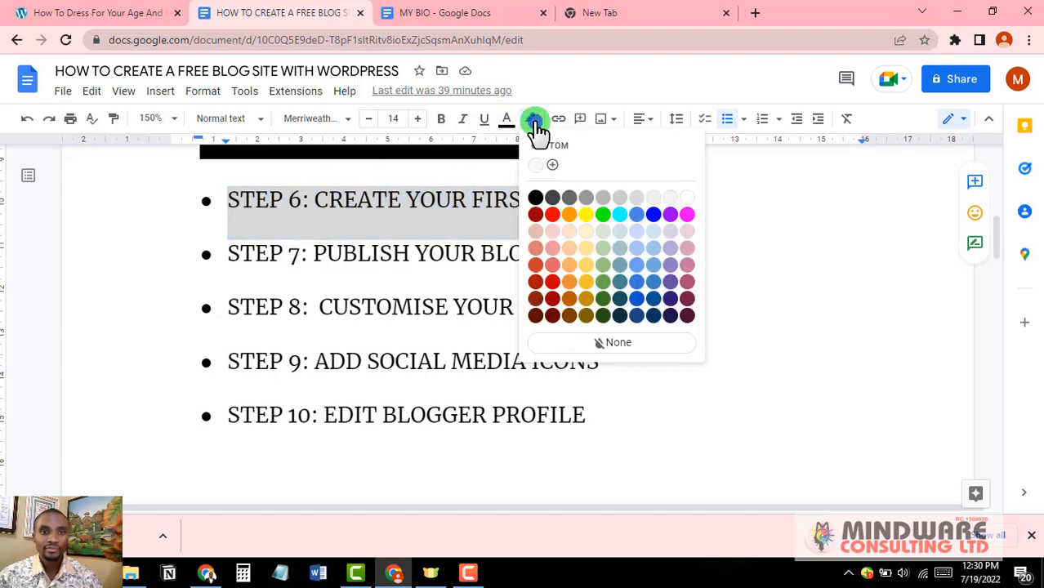
left_click(536, 198)
left_click(702, 276)
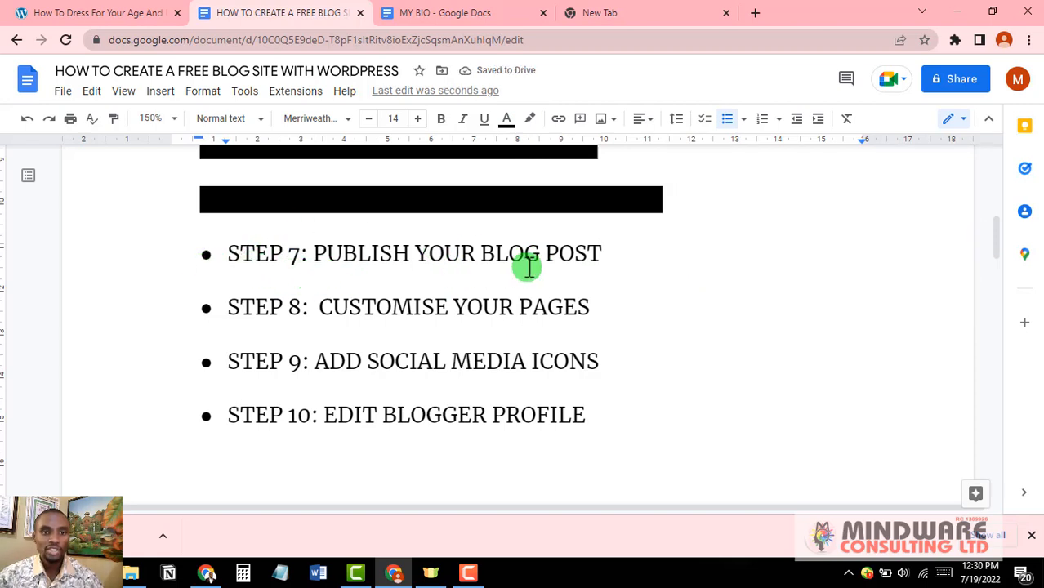
Step: Black out the STEP 7 line with black highlight as well
left_click(601, 254)
left_click_drag(605, 254, 227, 249)
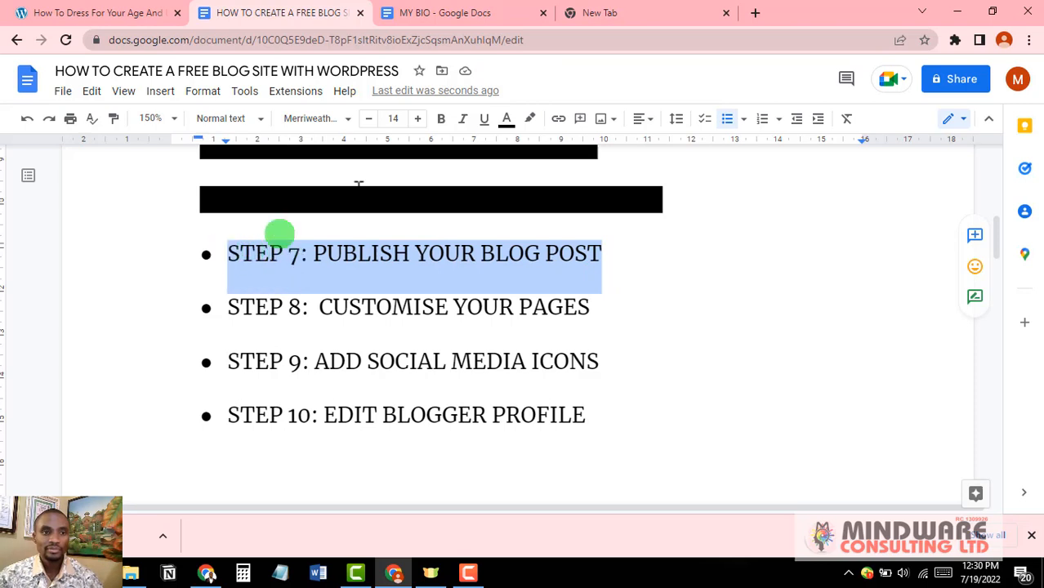
left_click(530, 119)
left_click(540, 198)
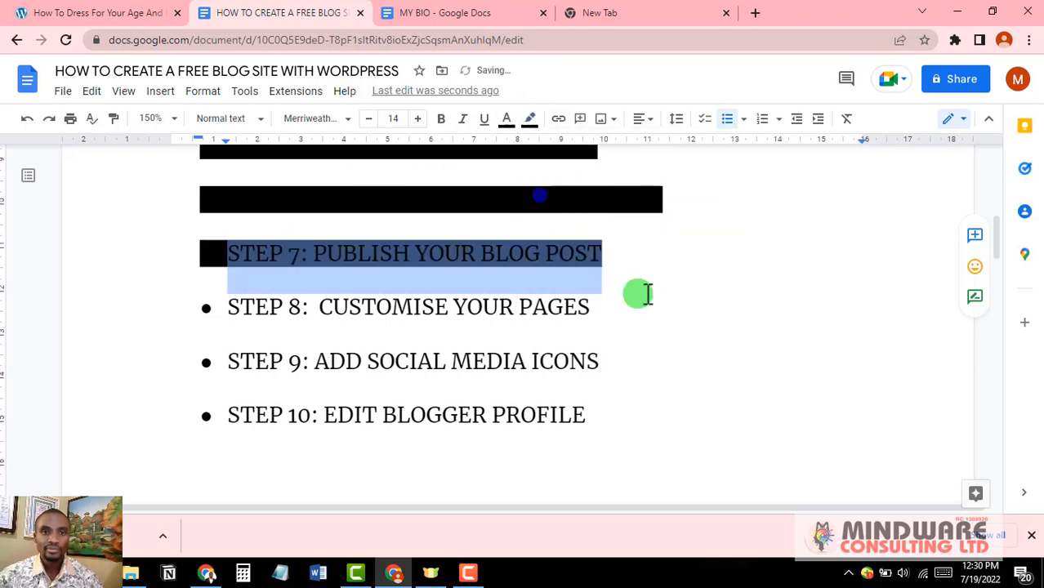
left_click(646, 291)
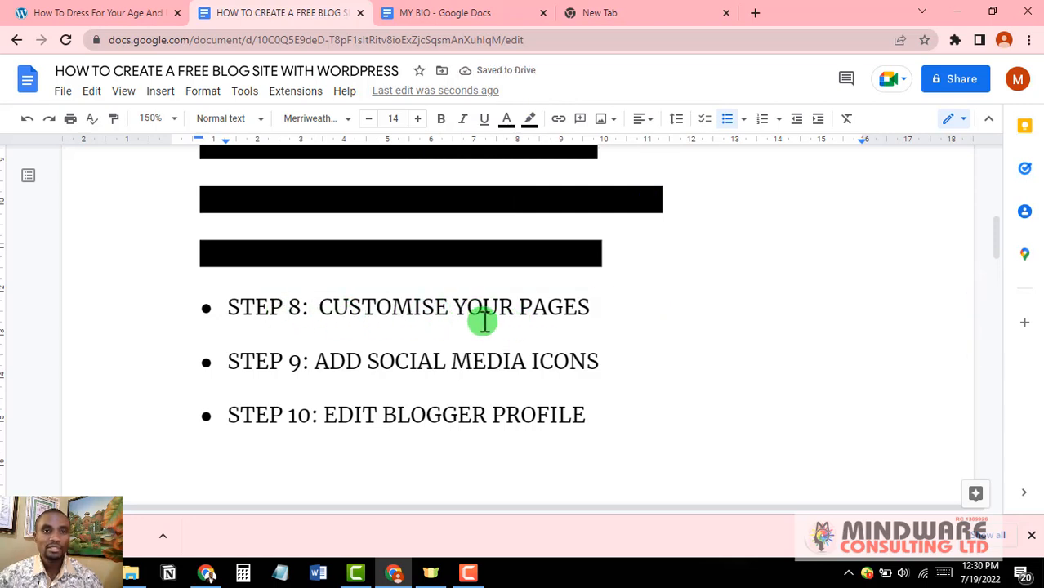
Step: Return to the WordPress tab and scroll through the live 'How To Dress For Your Age And Body Shape' post
left_click(128, 13)
scroll(596, 376, "up", 1)
scroll(599, 369, "down", 15)
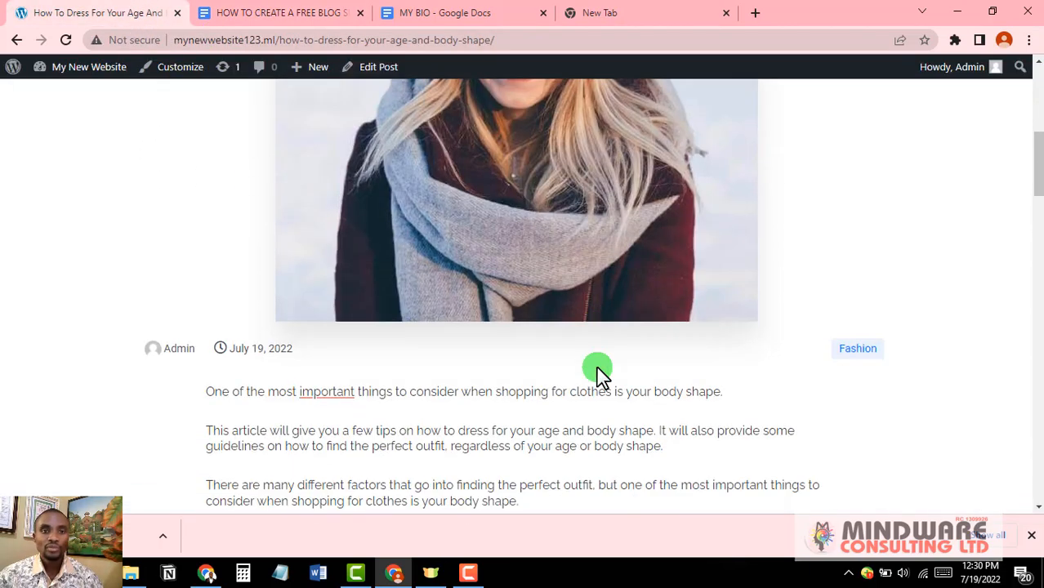
scroll(597, 372, "up", 15)
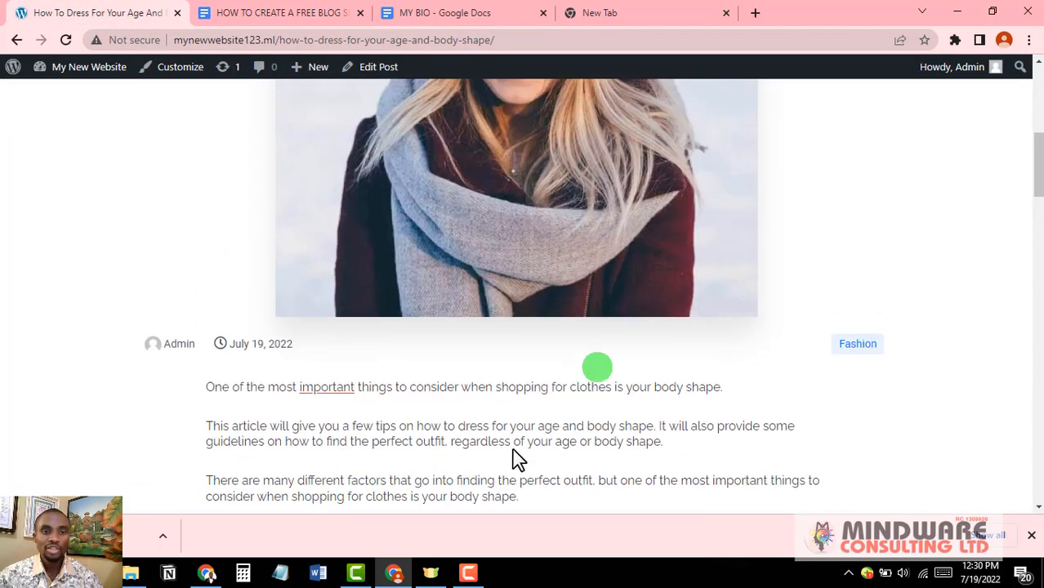
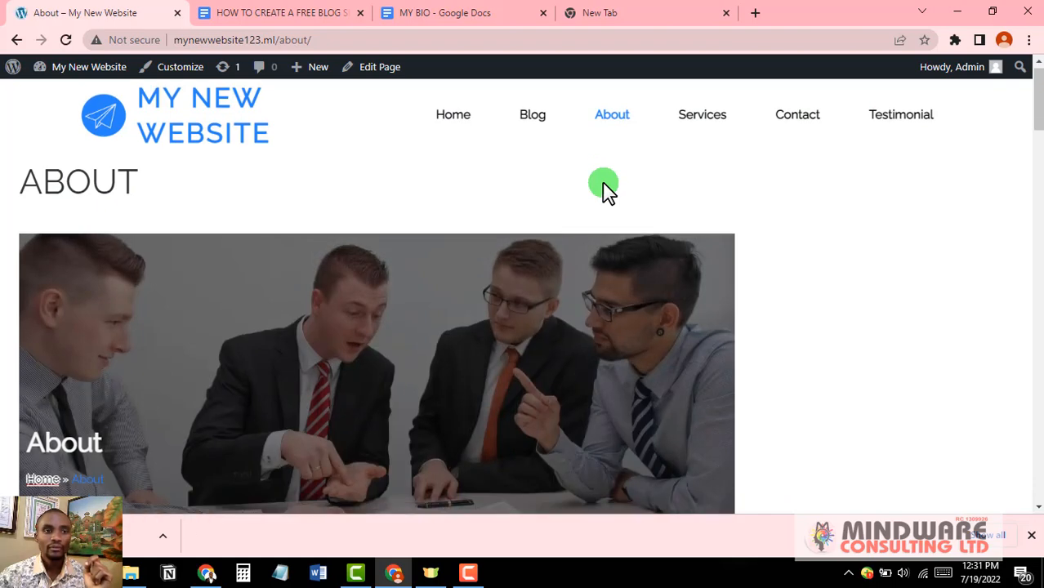
Step: Scroll through the live About page and its editor's sample analysis-services content
scroll(602, 182, "down", 8)
scroll(602, 182, "up", 5)
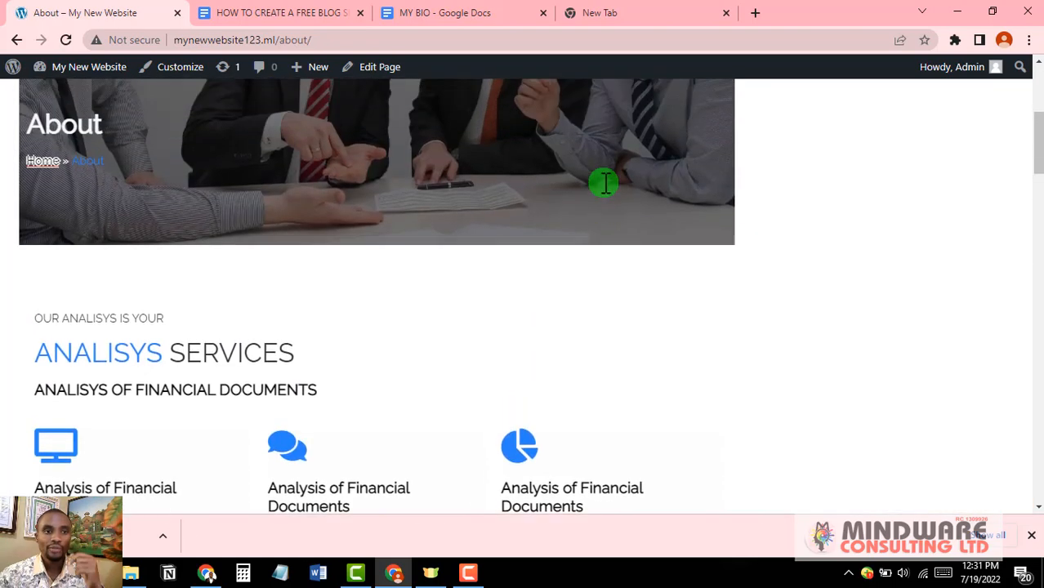
scroll(500, 354, "up", 4)
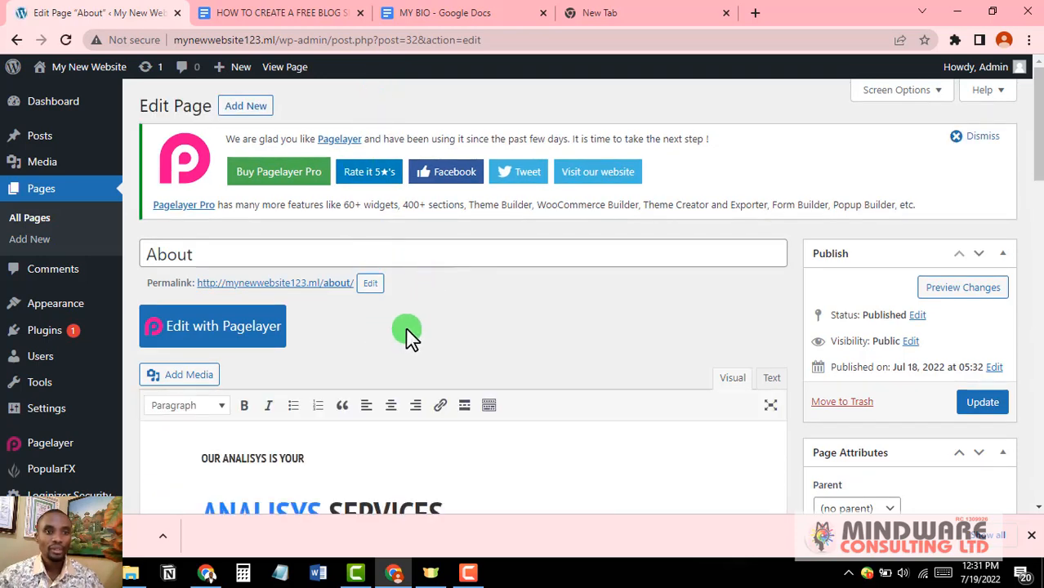
scroll(405, 328, "down", 3)
scroll(408, 329, "down", 3)
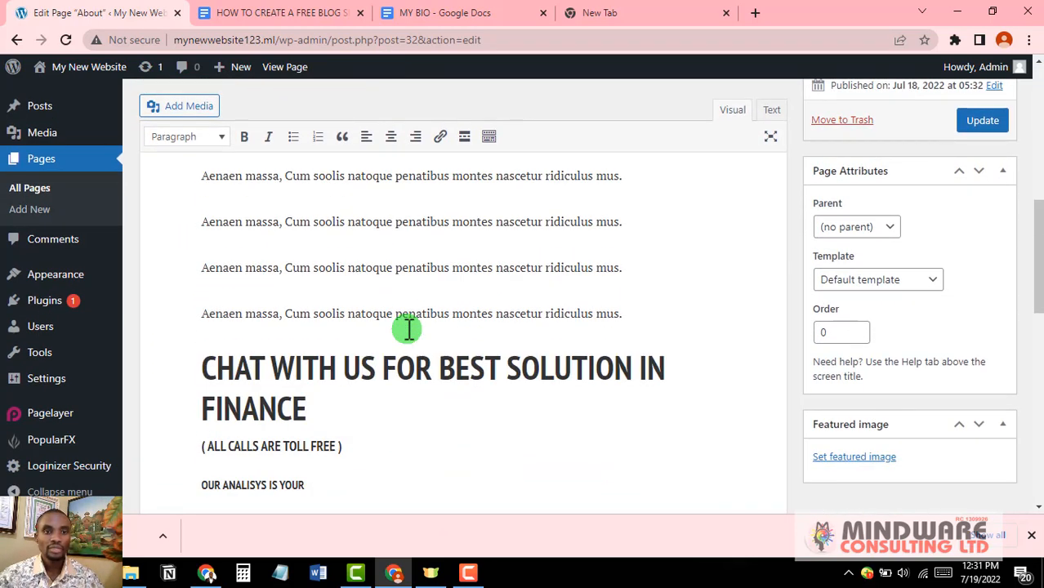
scroll(409, 330, "up", 4)
scroll(410, 329, "down", 11)
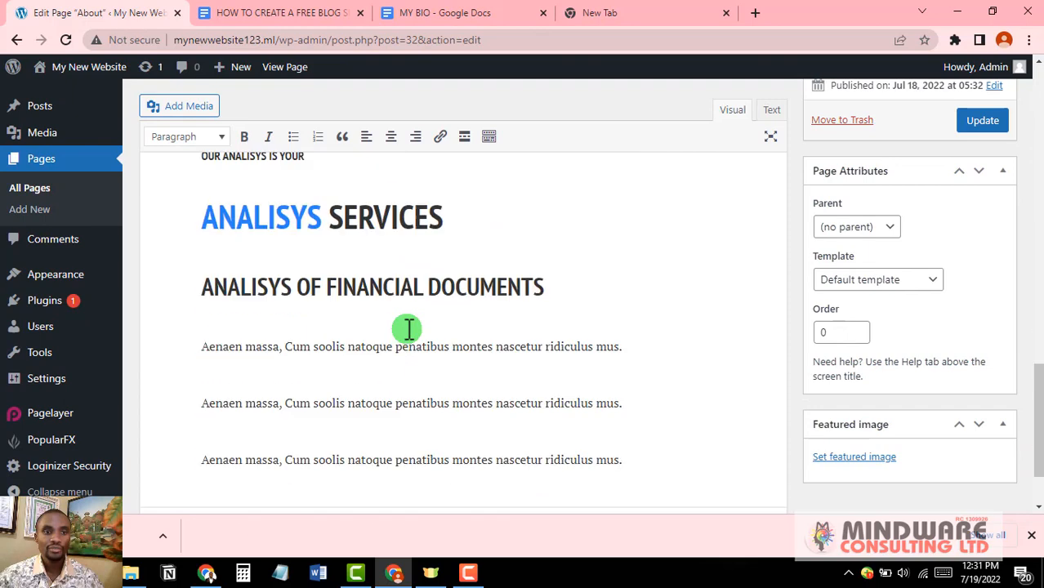
scroll(409, 328, "down", 2)
scroll(408, 329, "up", 10)
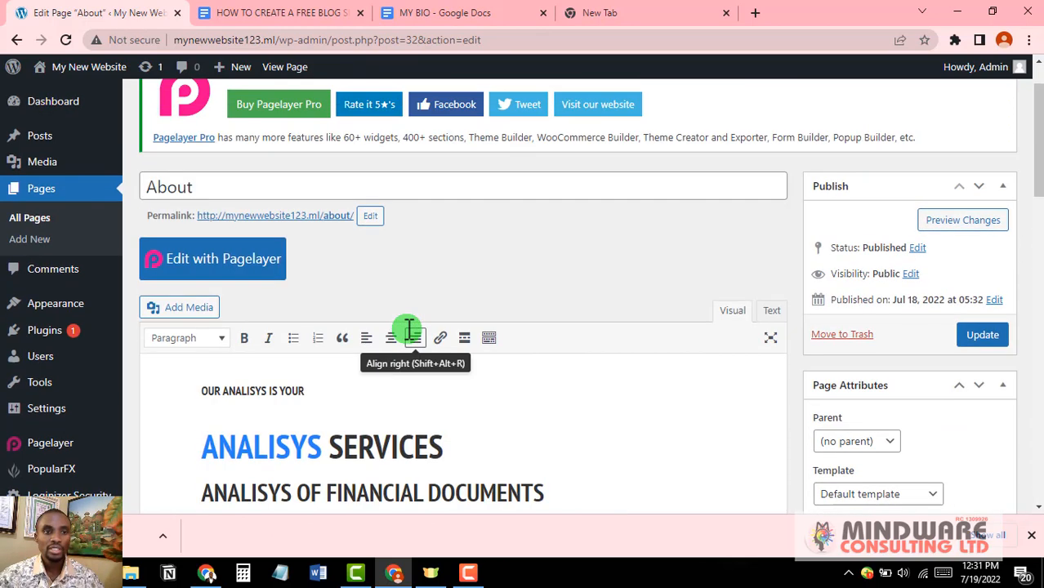
scroll(408, 329, "down", 1)
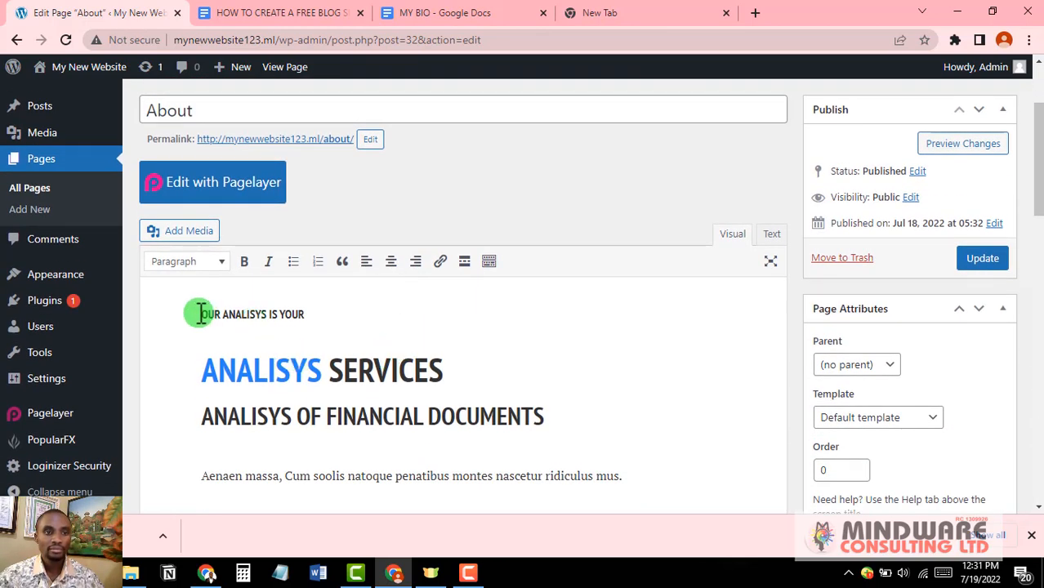
scroll(380, 350, "down", 3)
scroll(380, 380, "up", 2)
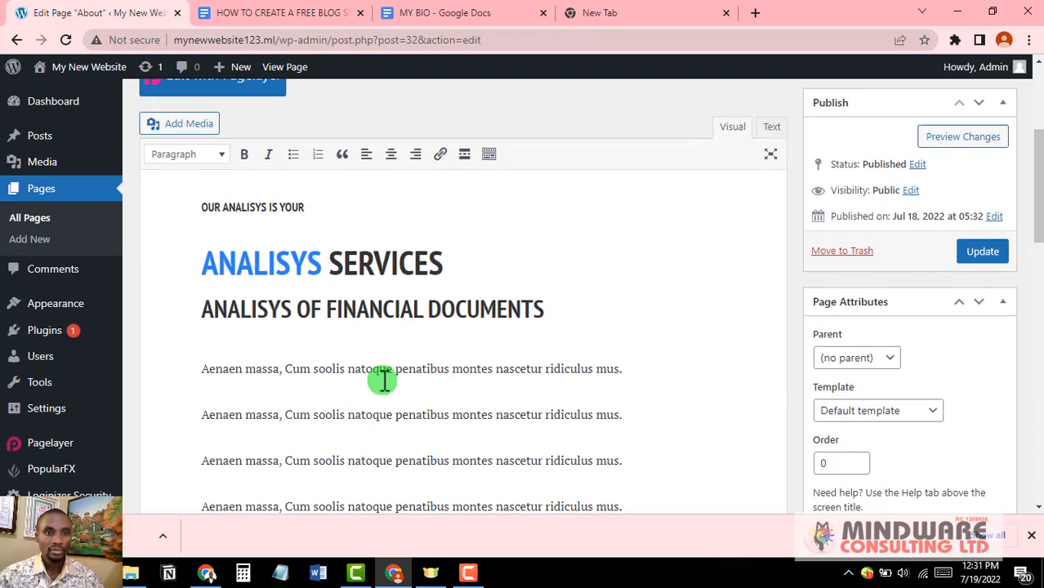
Step: Delete 'OUR ANALISYS IS YOUR' and replace the two remaining headings with ABOUT ME
left_click_drag(196, 235, 333, 243)
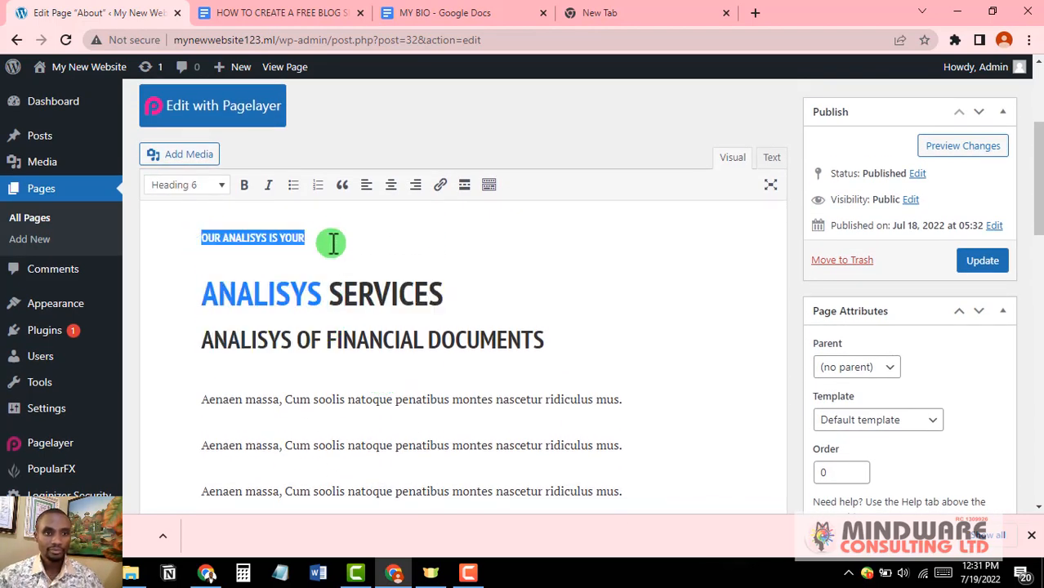
key("BackSpace")
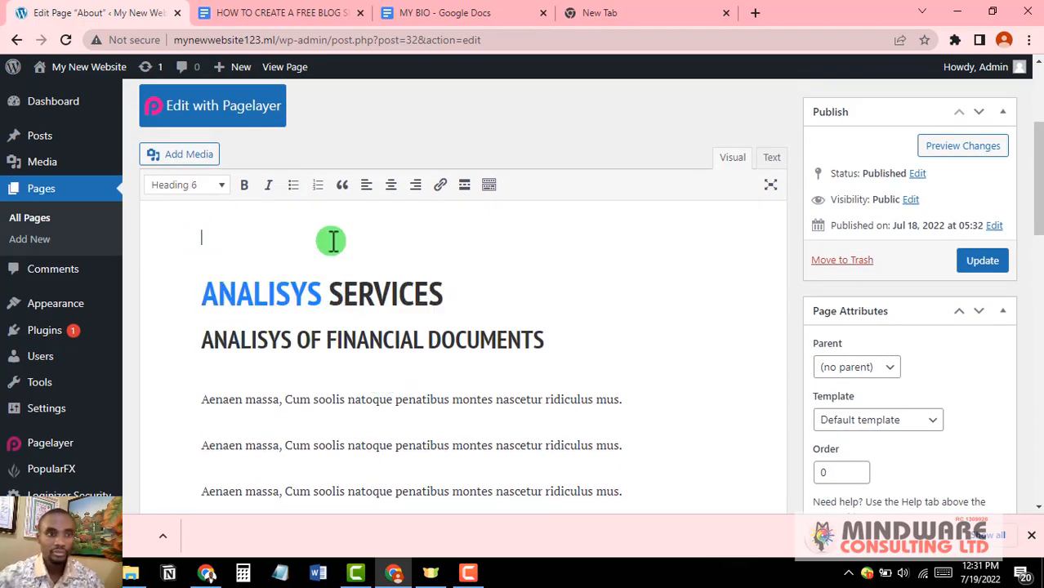
left_click_drag(204, 284, 589, 338)
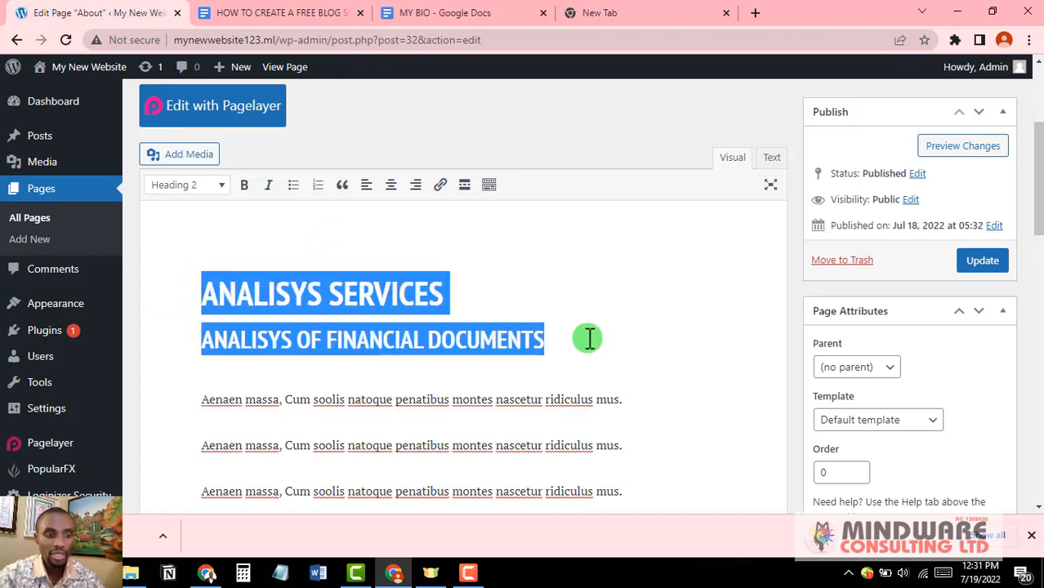
type("ABOUT ME")
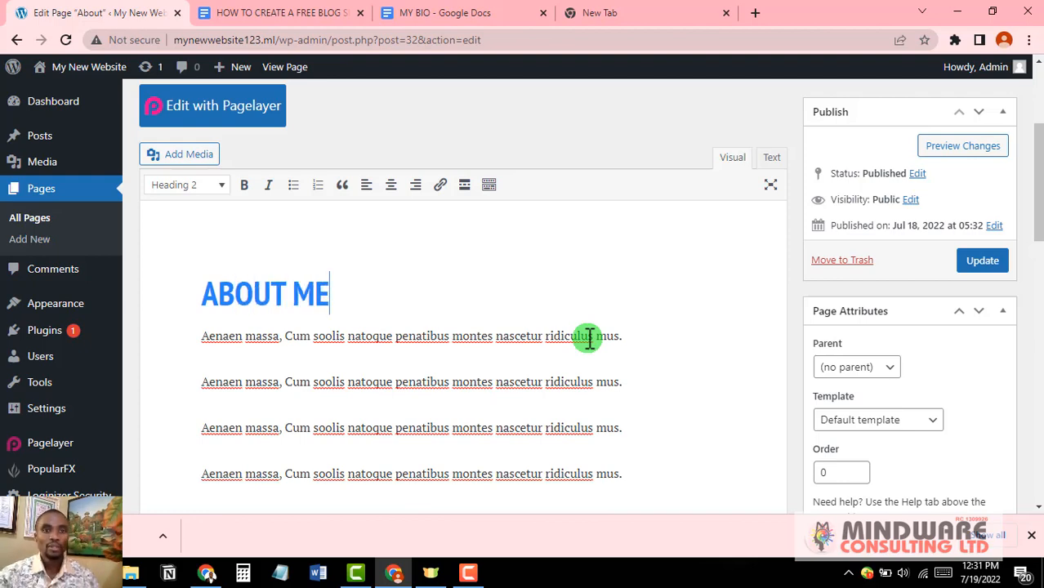
Step: Add an empty paragraph line directly beneath the ABOUT ME heading
scroll(550, 334, "down", 5)
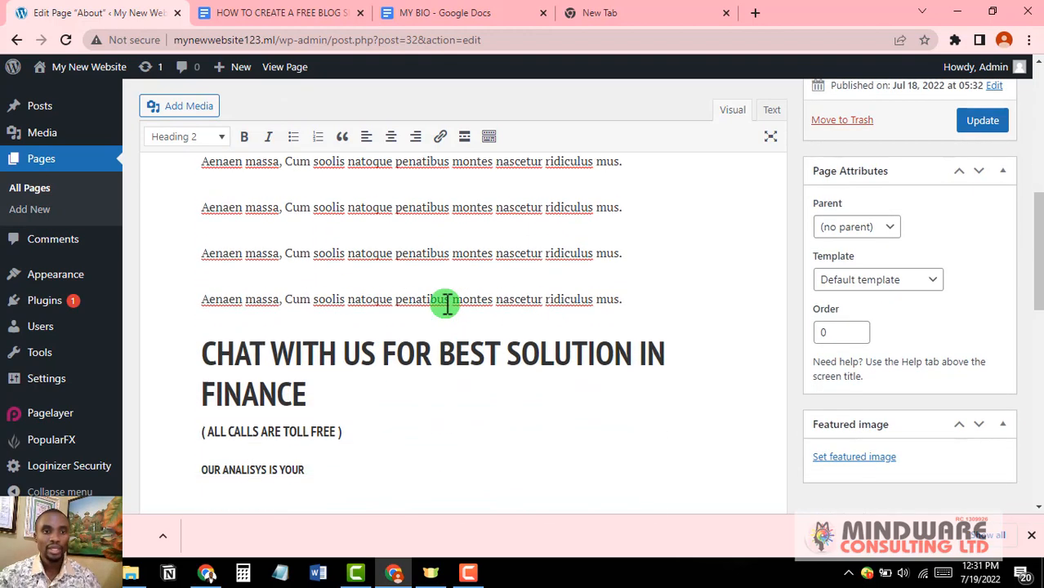
scroll(450, 327, "up", 3)
scroll(471, 348, "down", 3)
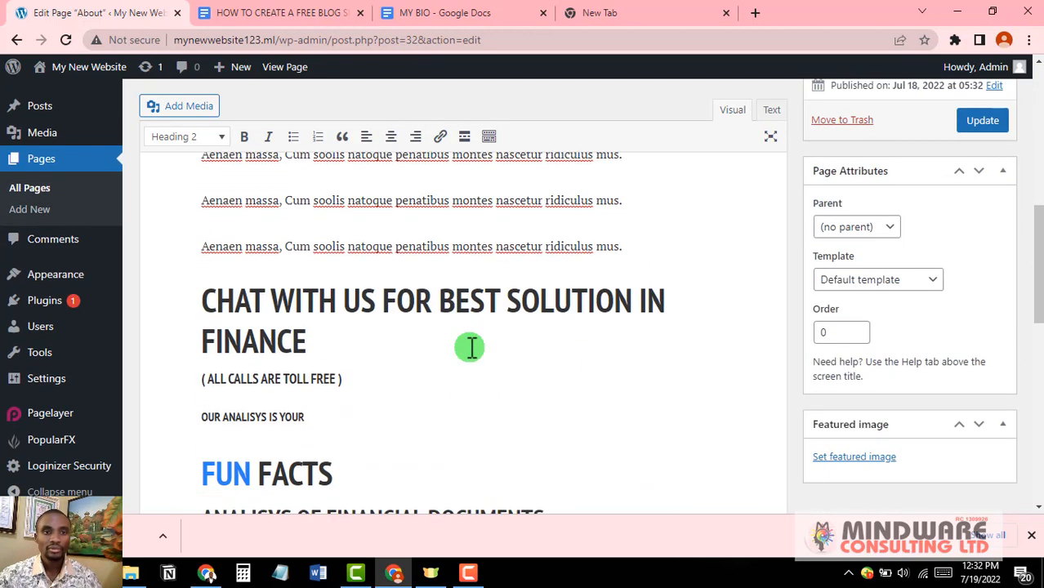
scroll(471, 348, "up", 6)
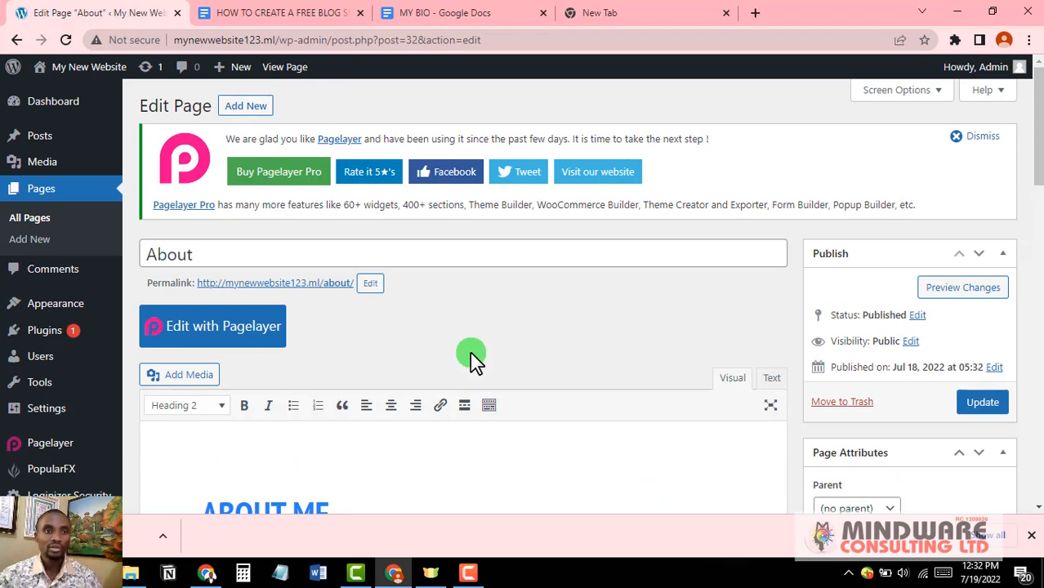
scroll(452, 356, "down", 1)
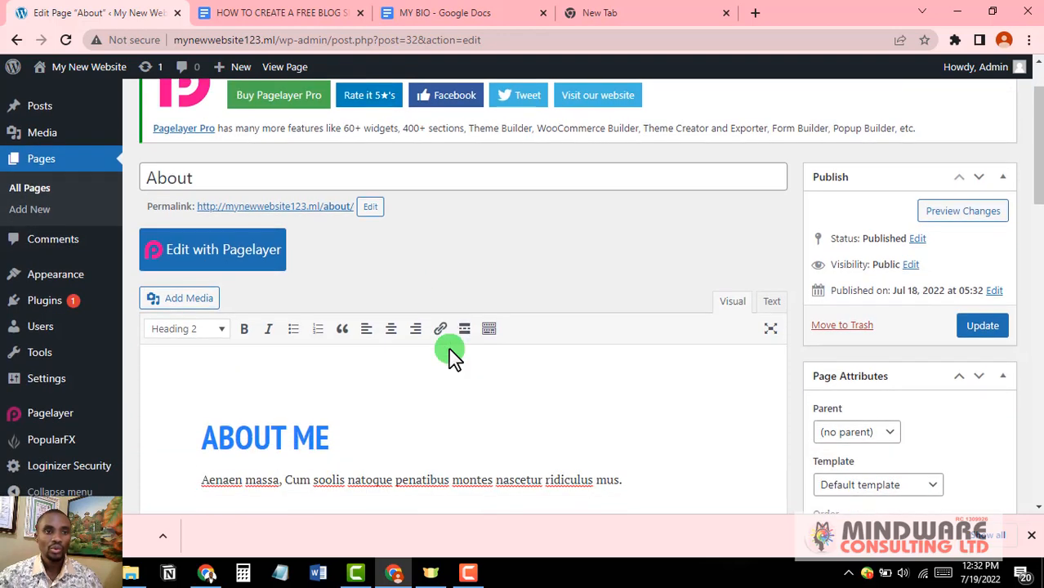
scroll(325, 420, "down", 2)
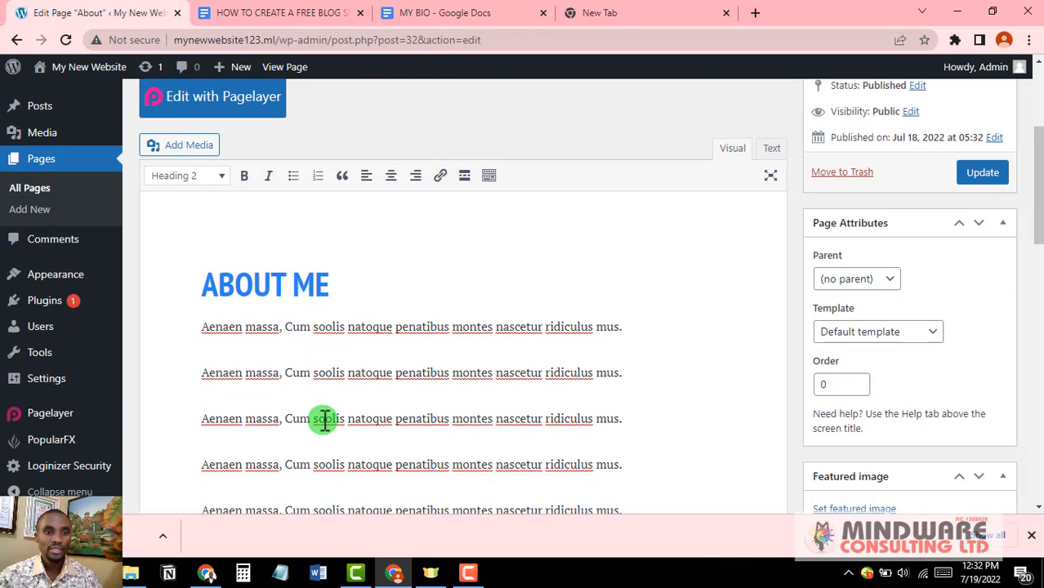
left_click(351, 286)
key("Return")
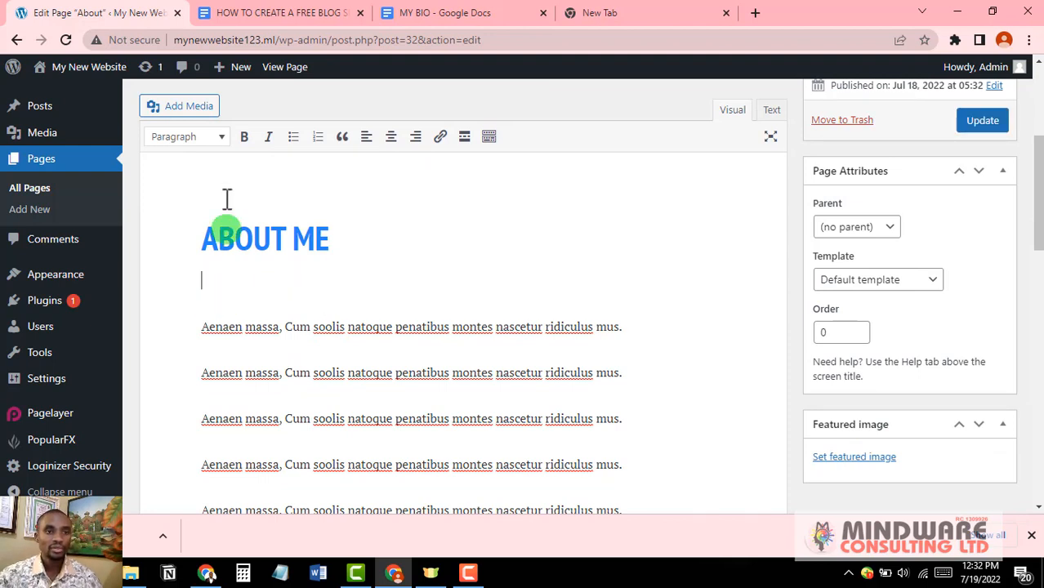
Step: Insert the smiling man's photo from the Media Library into the page
left_click(189, 110)
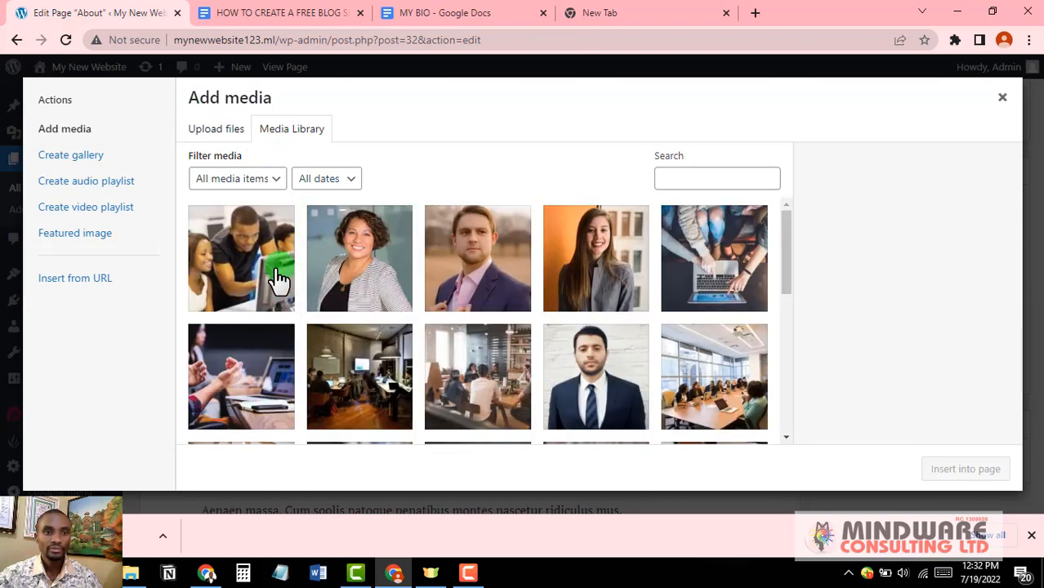
scroll(621, 323, "down", 1)
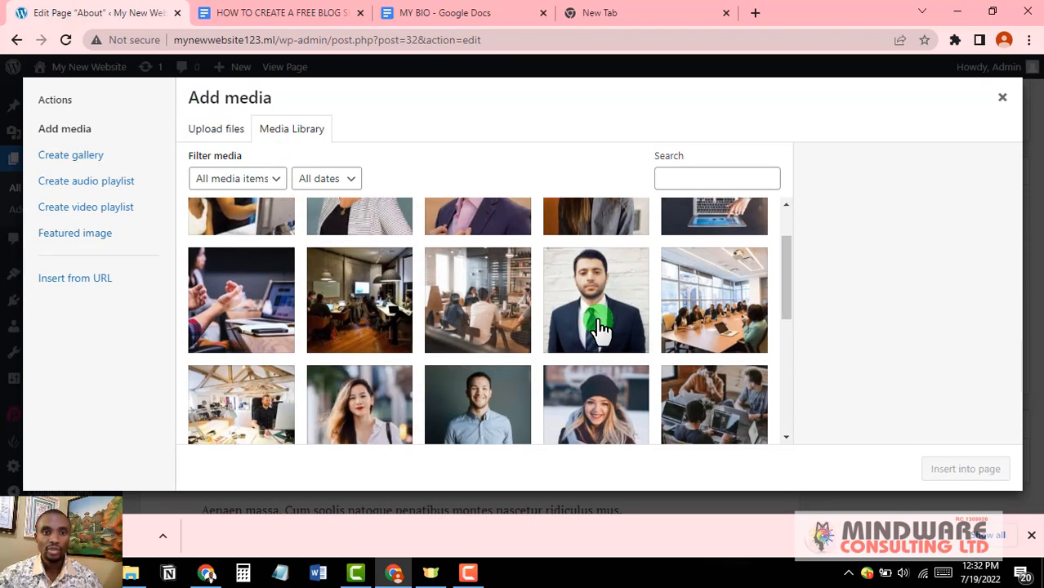
scroll(606, 318, "down", 2)
left_click(495, 280)
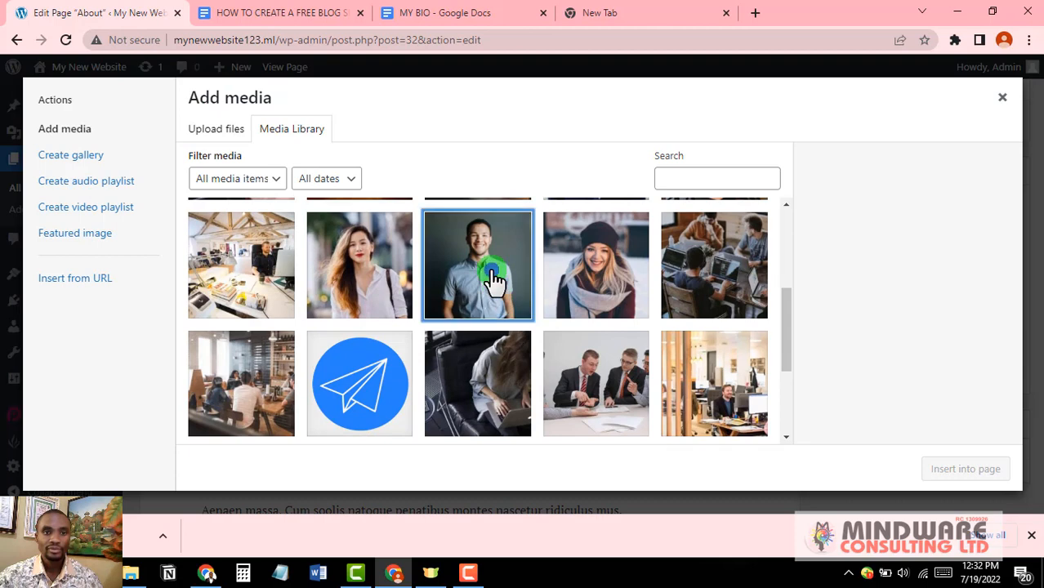
left_click(985, 473)
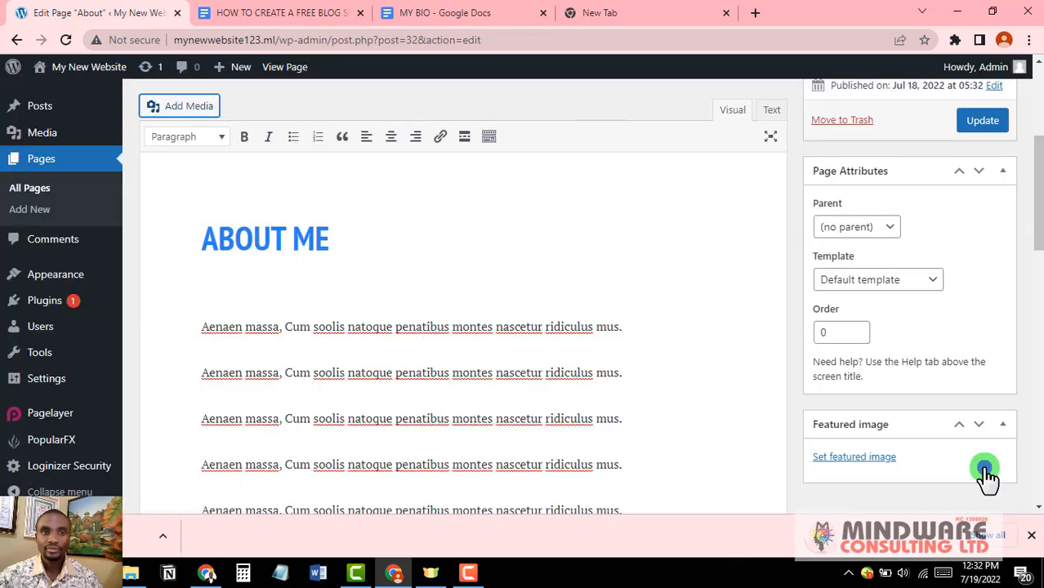
Step: Select the newly inserted photo under the ABOUT ME heading
scroll(361, 334, "down", 2)
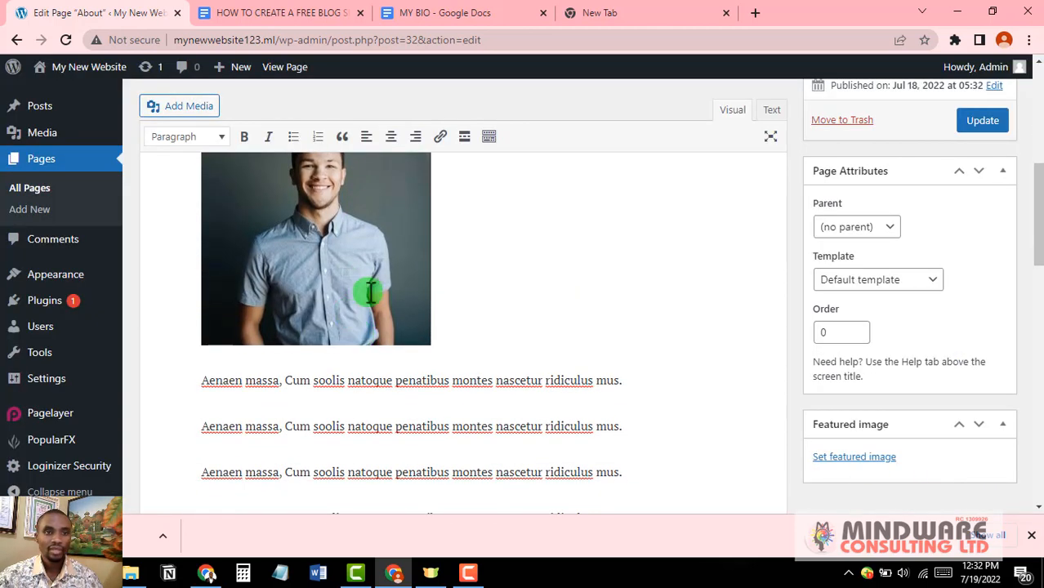
scroll(361, 298, "up", 2)
scroll(361, 284, "up", 3)
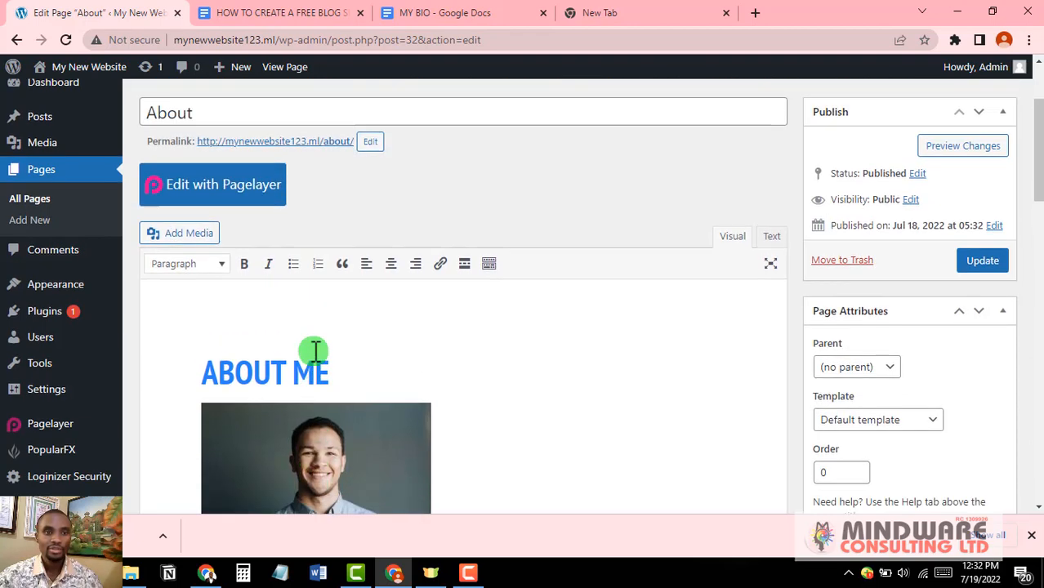
scroll(315, 353, "down", 2)
scroll(314, 353, "down", 1)
scroll(315, 351, "down", 2)
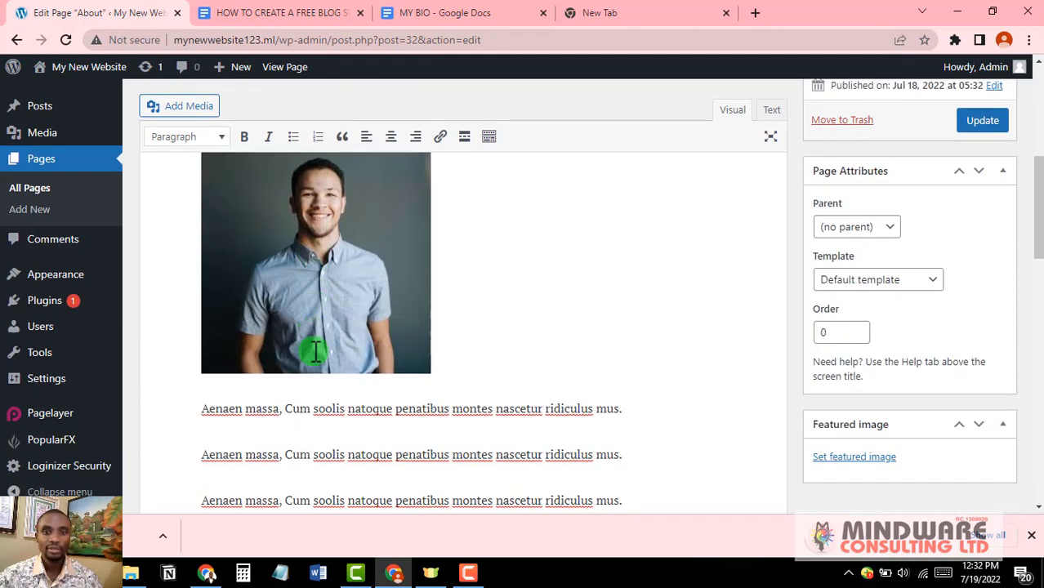
scroll(336, 347, "up", 3)
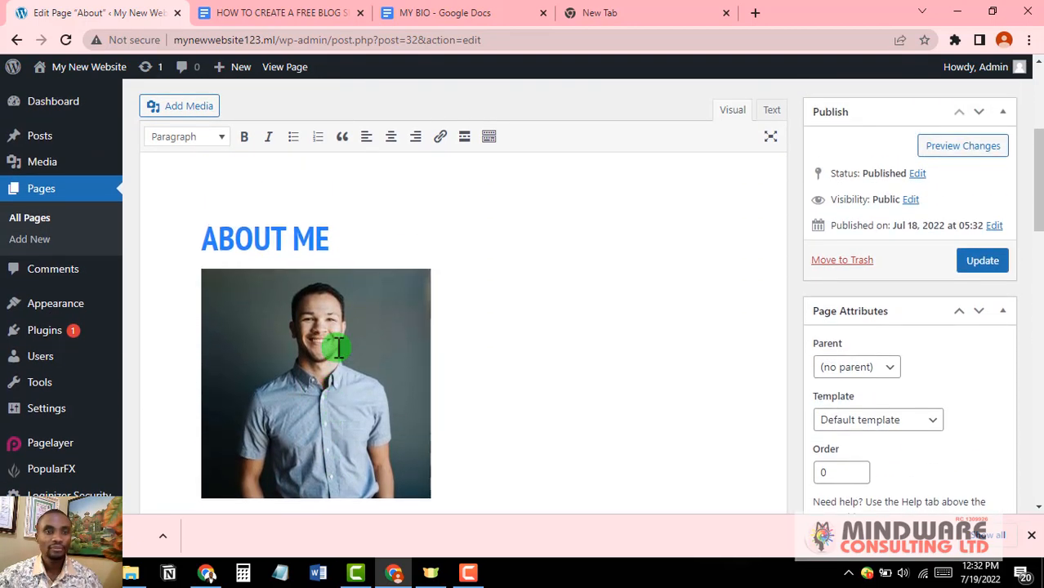
scroll(337, 348, "down", 1)
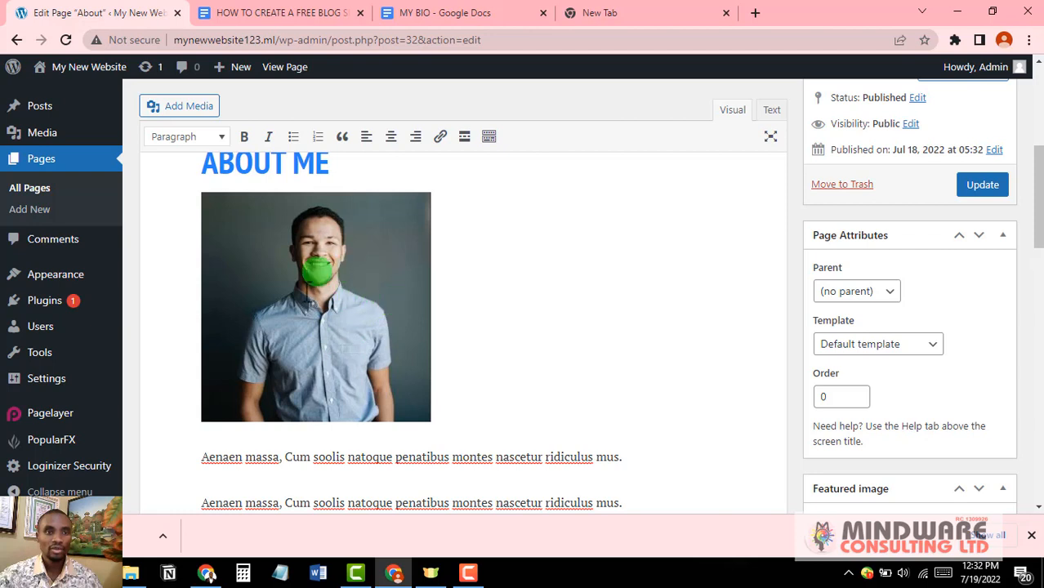
left_click(304, 292)
scroll(304, 292, "up", 1)
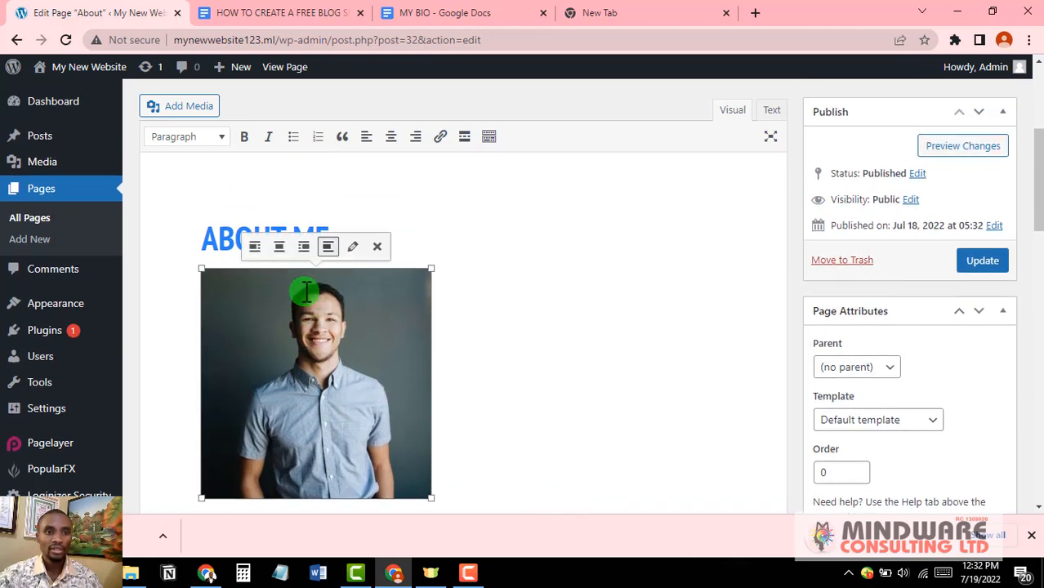
Step: Set the photo to Full Size 630 × 630 with center alignment and apply the image details
left_click(354, 248)
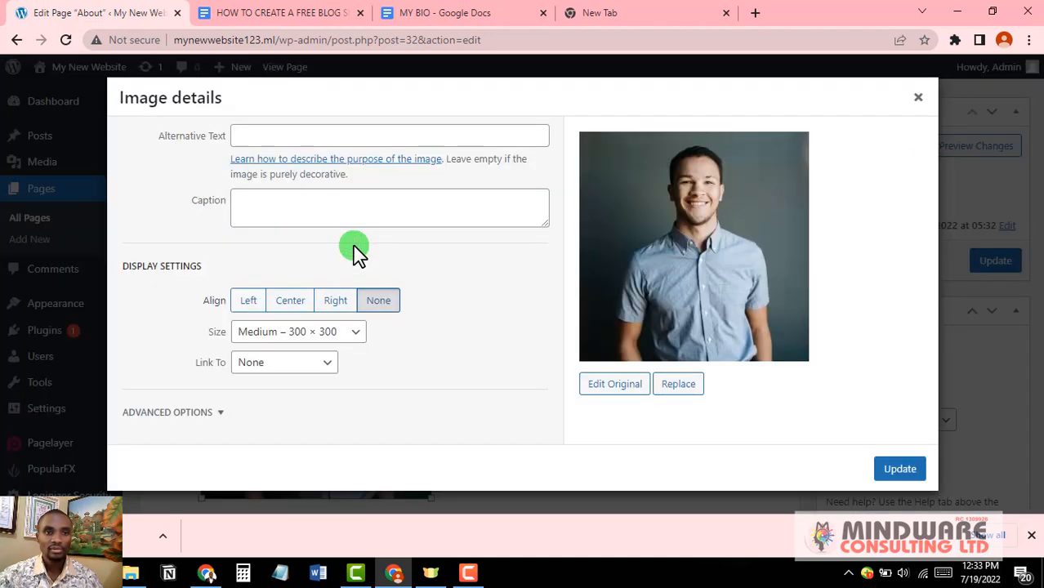
left_click(296, 303)
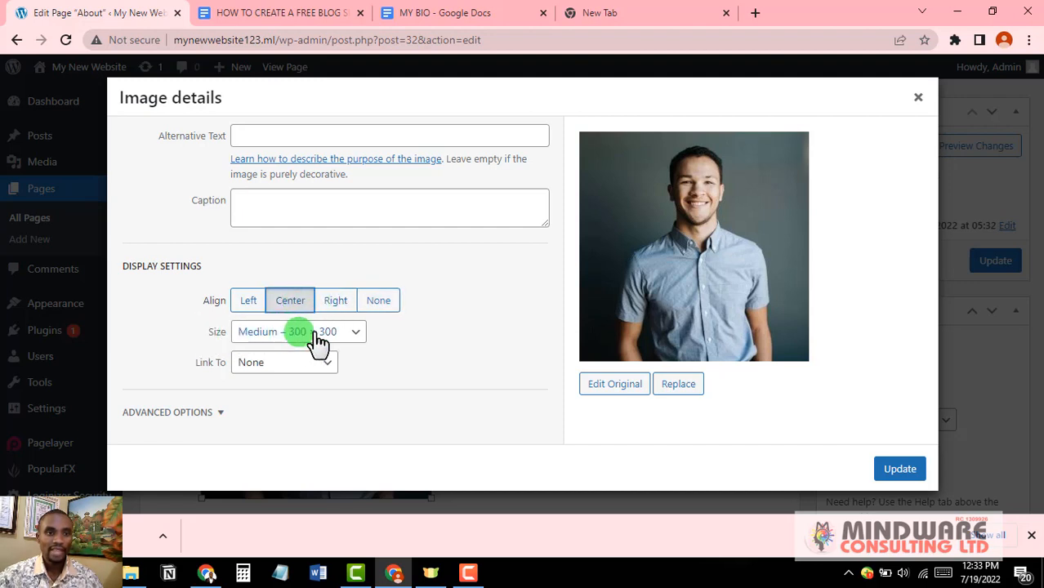
left_click(359, 333)
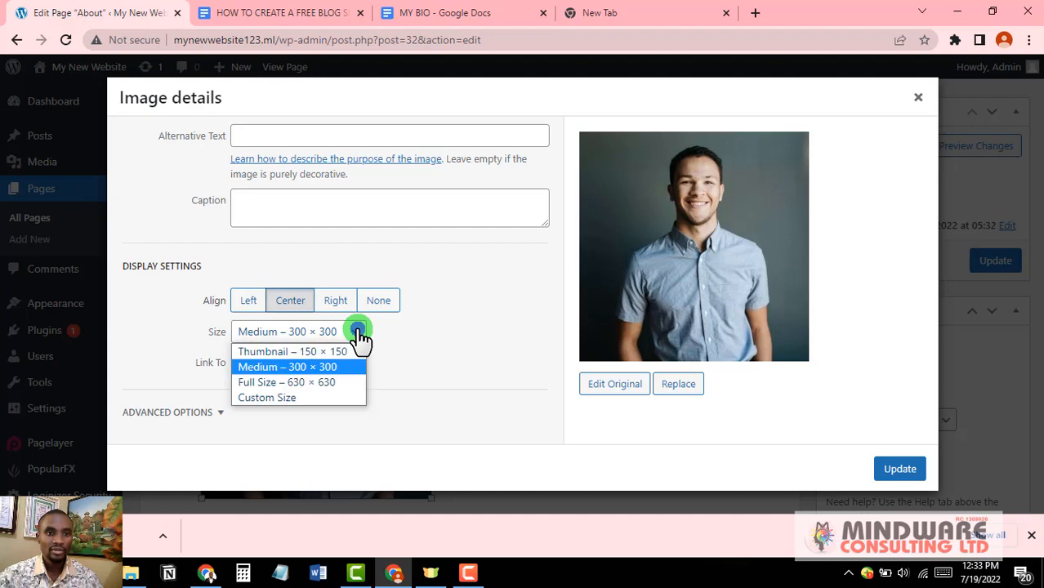
left_click(286, 384)
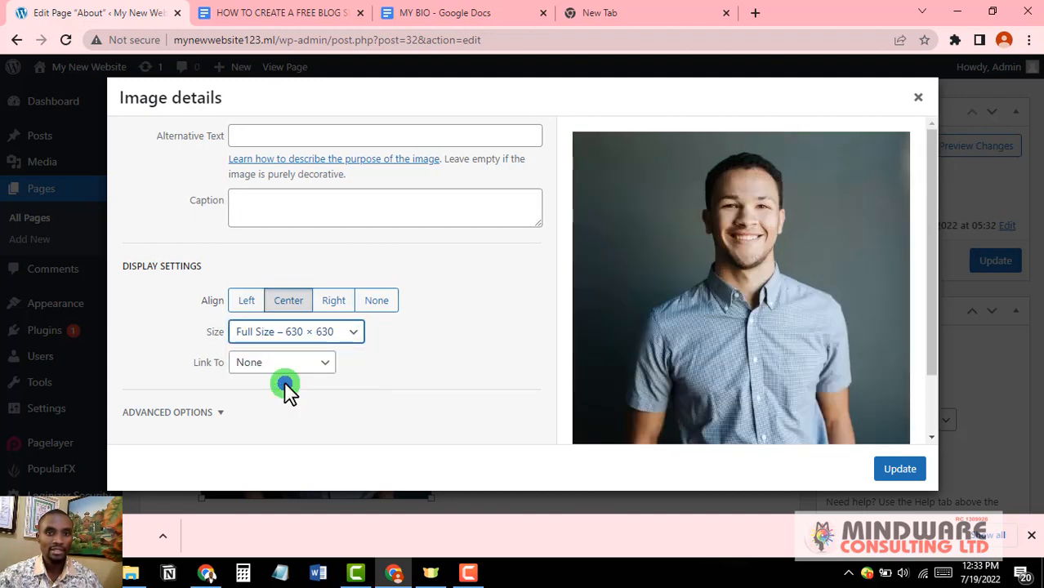
scroll(743, 285, "down", 2)
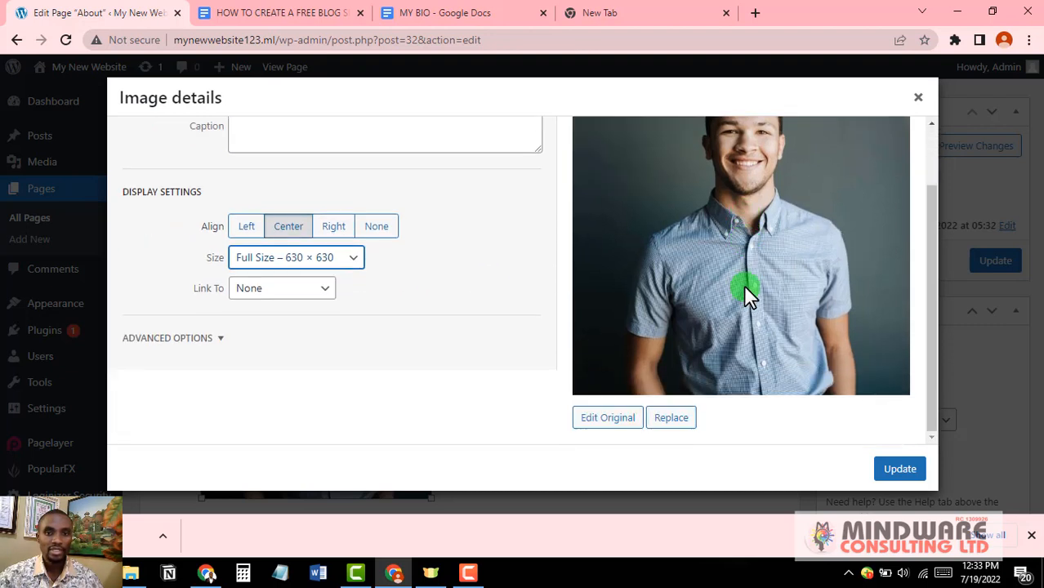
scroll(744, 285, "up", 2)
scroll(744, 285, "down", 2)
left_click(210, 342)
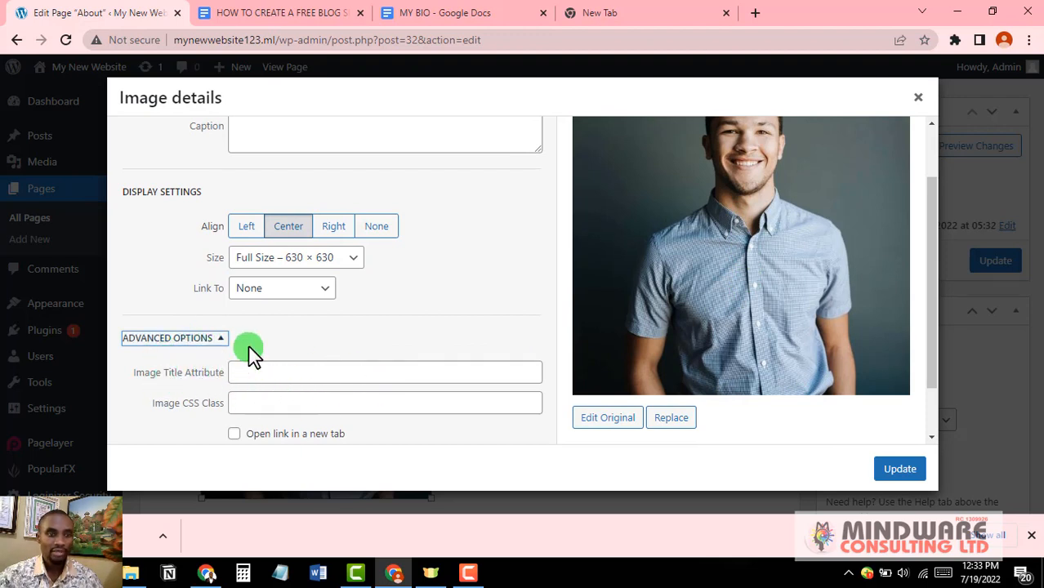
left_click(221, 345)
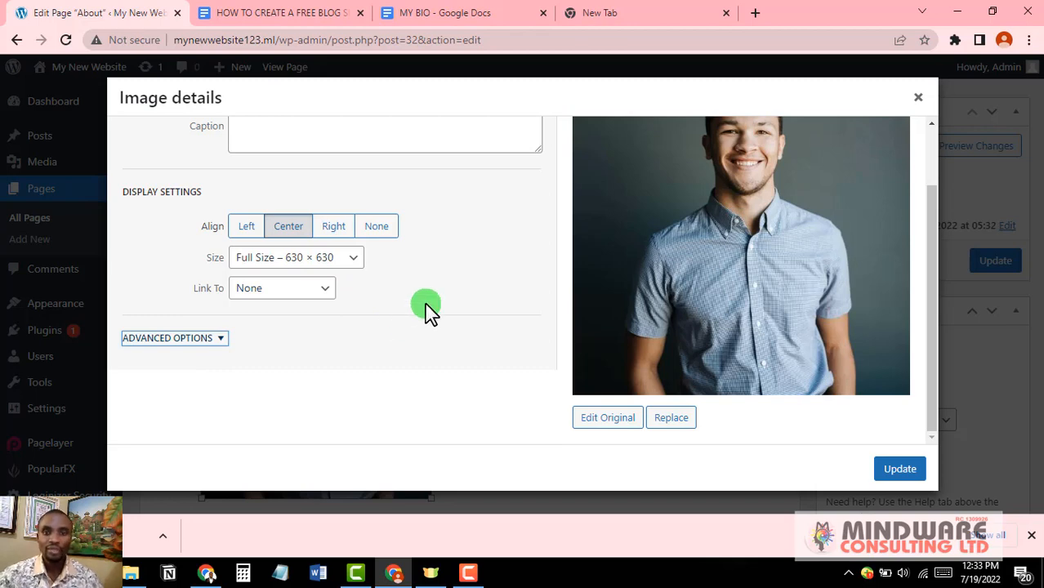
left_click(899, 470)
Step: Save the About page with Update until 'Page updated' confirms the changes
scroll(590, 374, "down", 10)
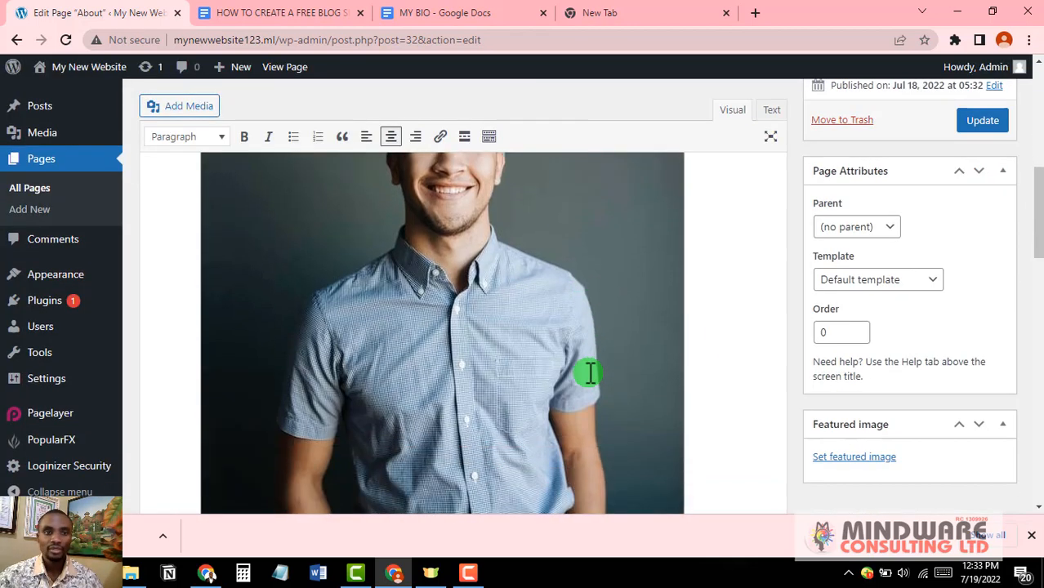
scroll(590, 373, "up", 5)
scroll(590, 373, "up", 6)
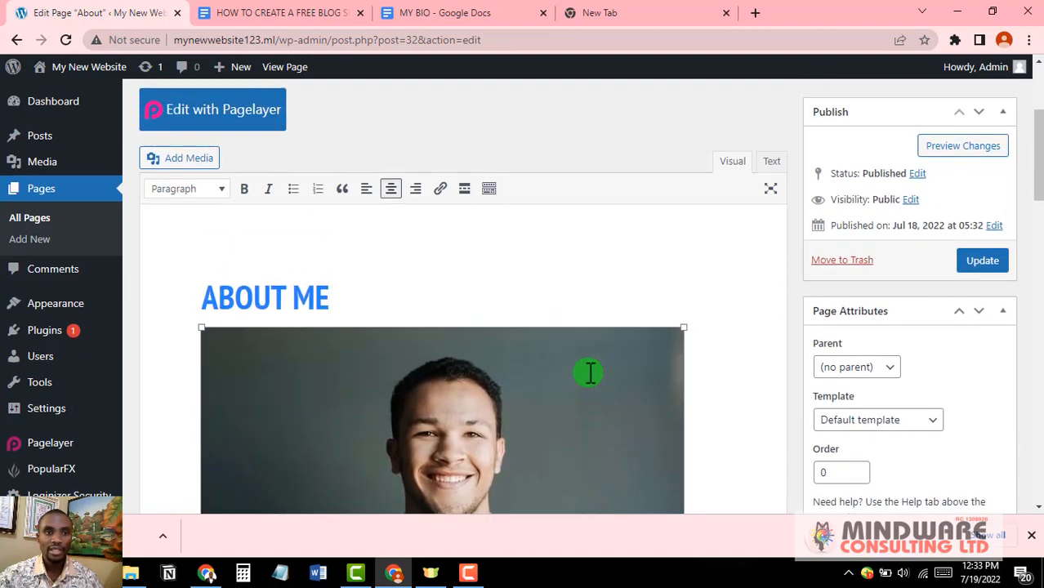
scroll(588, 372, "down", 4)
scroll(590, 371, "up", 2)
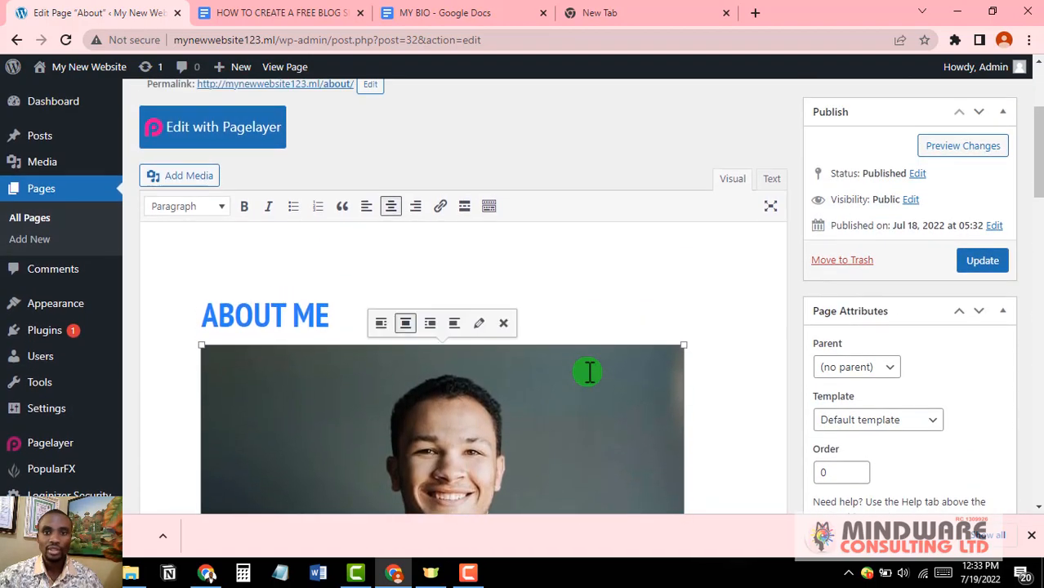
left_click(982, 261)
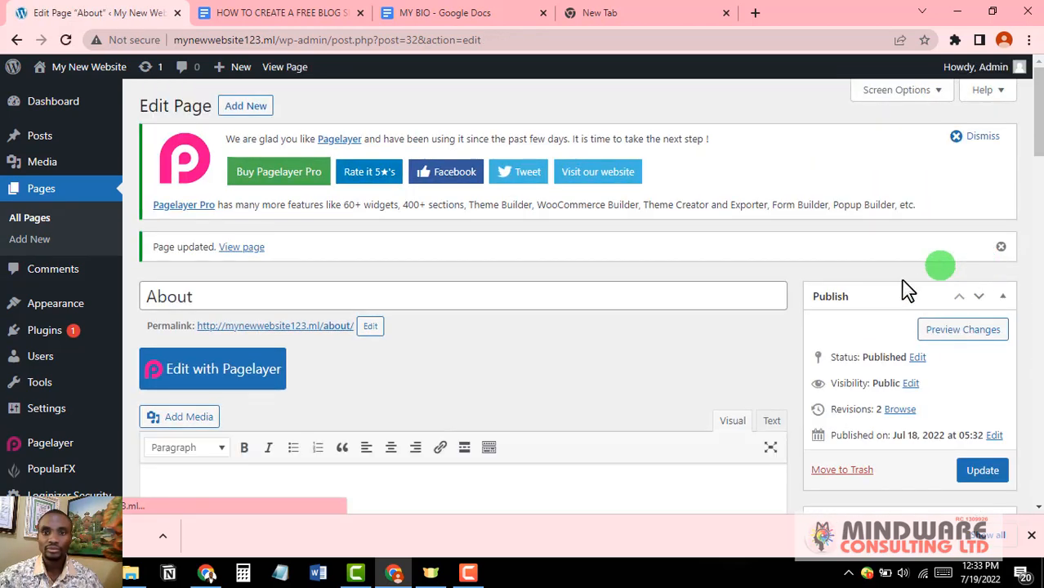
scroll(874, 385, "down", 1)
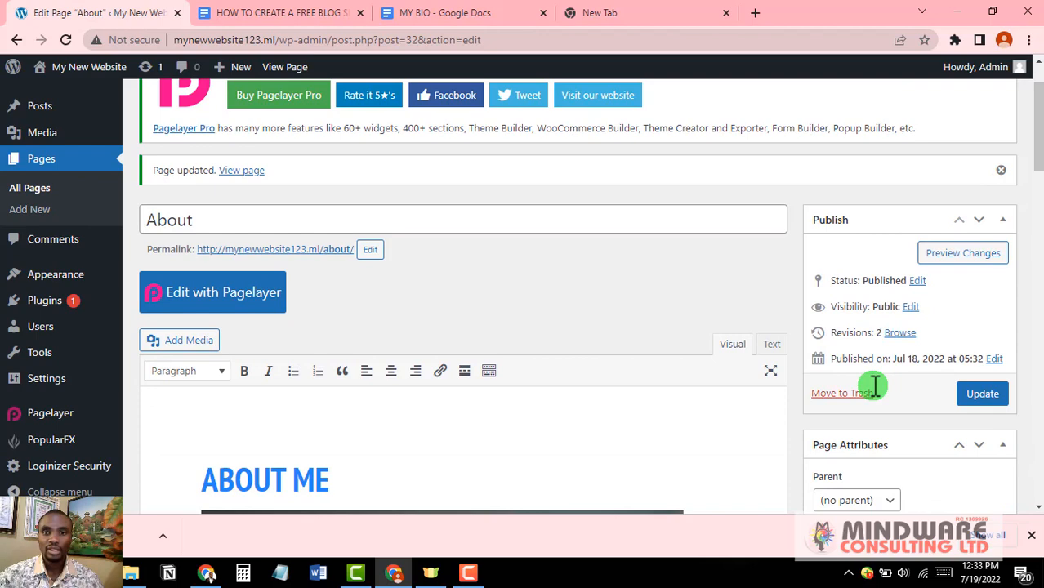
left_click(985, 395)
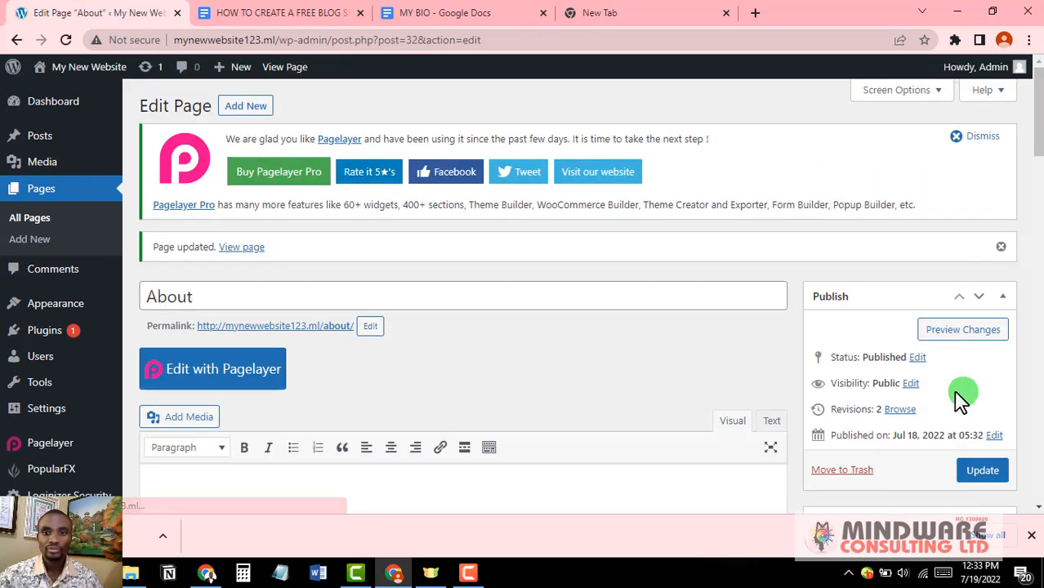
scroll(627, 336, "down", 7)
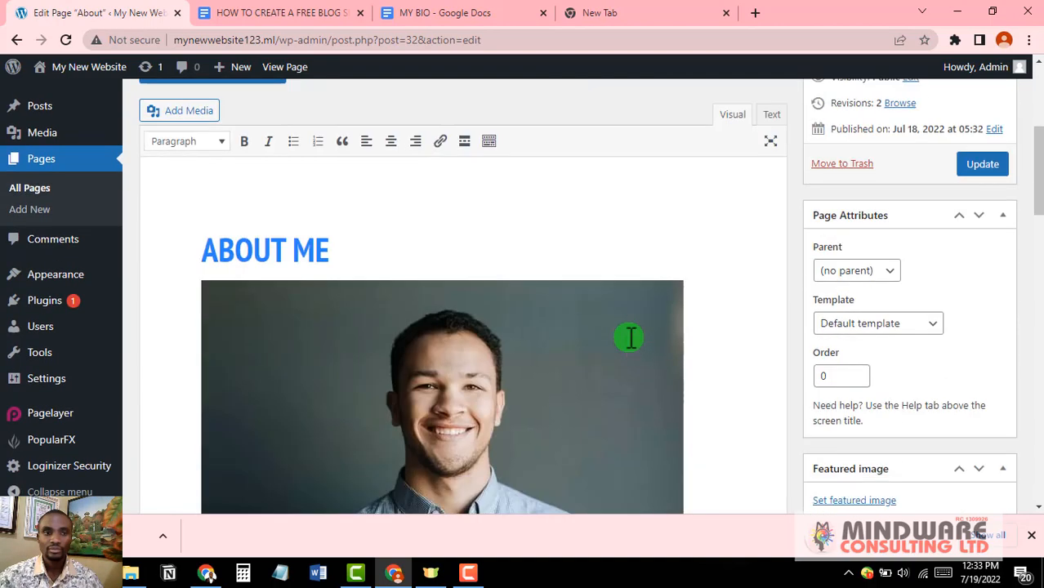
scroll(626, 335, "down", 4)
scroll(627, 335, "up", 6)
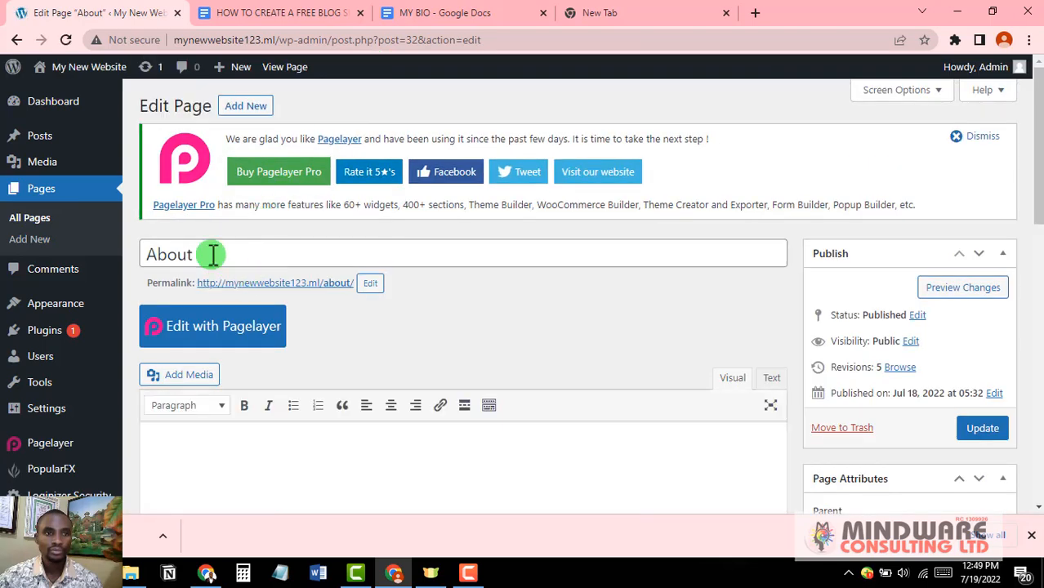
Step: Rename the page title to 'About Me' and save it
left_click(212, 254)
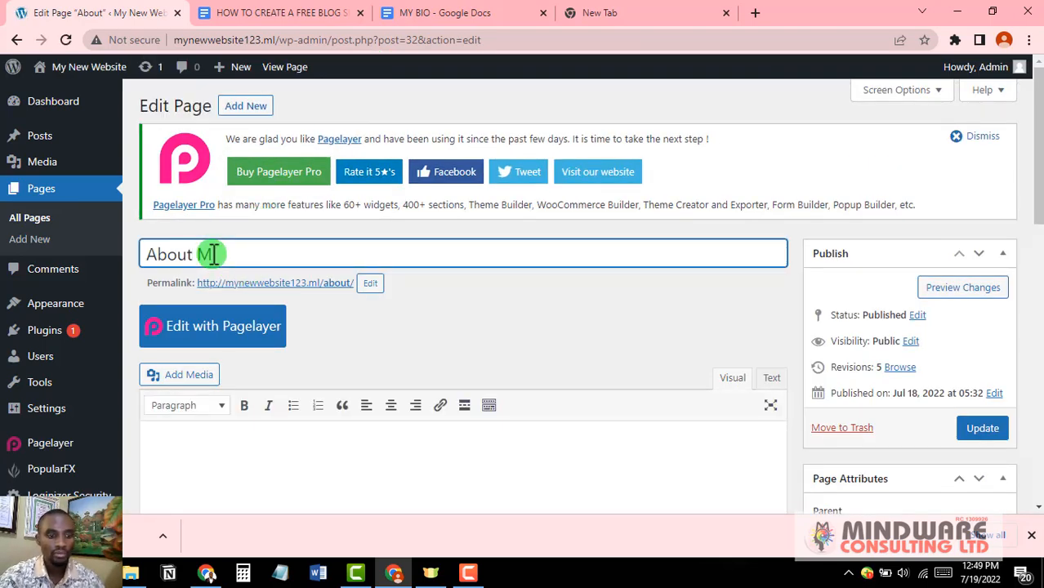
type("e")
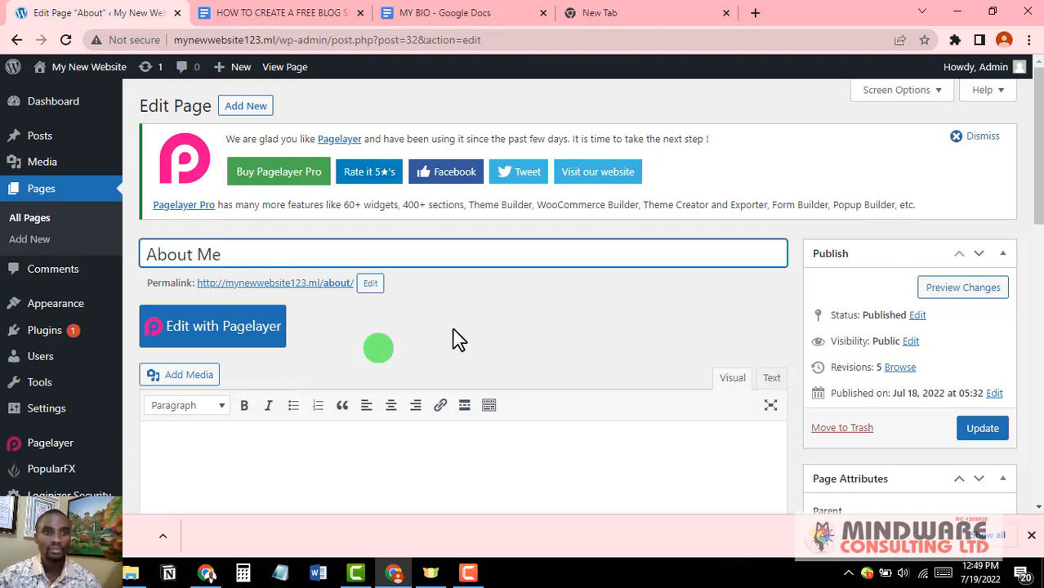
left_click(984, 430)
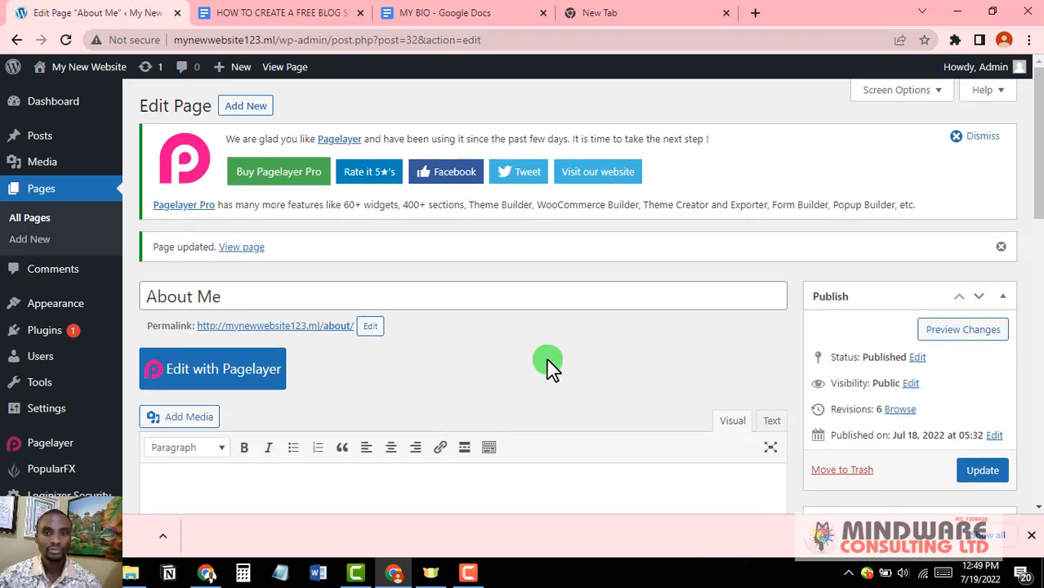
Step: View the live About Me page, then go back to the blog outline document
left_click(238, 247)
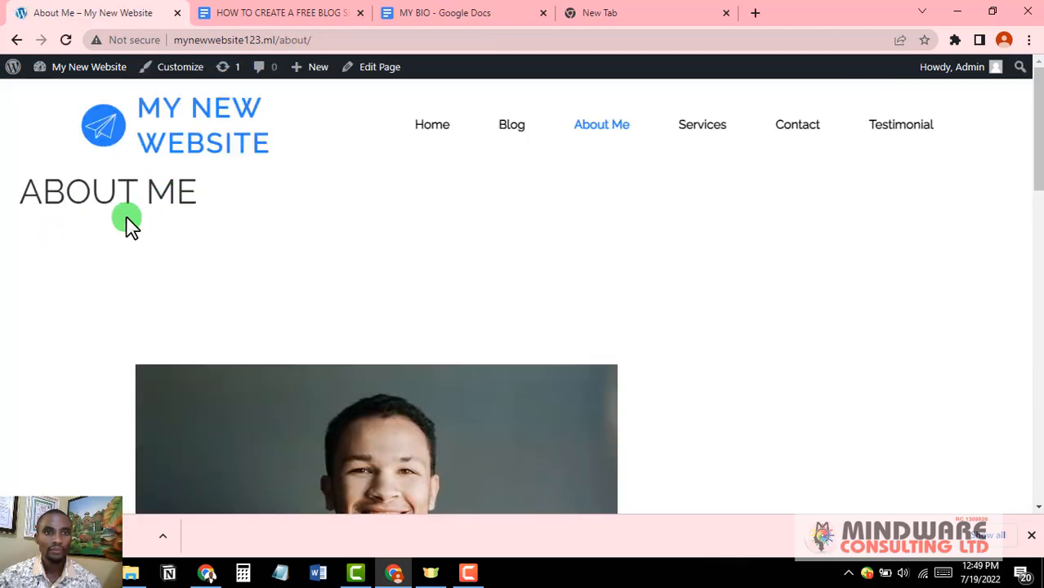
scroll(128, 226, "down", 10)
left_click(262, 12)
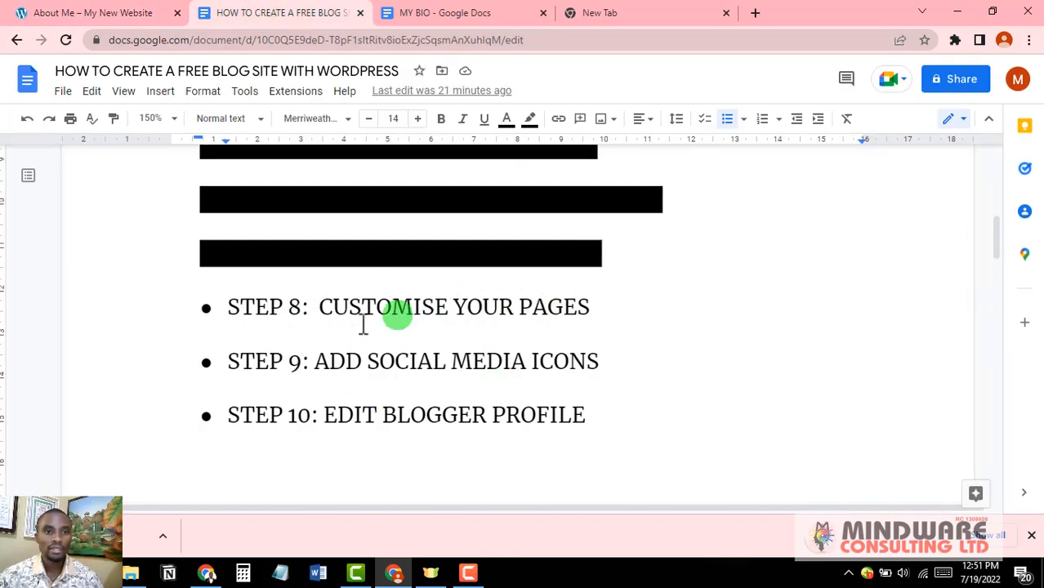
Step: Black out the STEP 8: CUSTOMISE YOUR PAGES line with black highlight
left_click(597, 313)
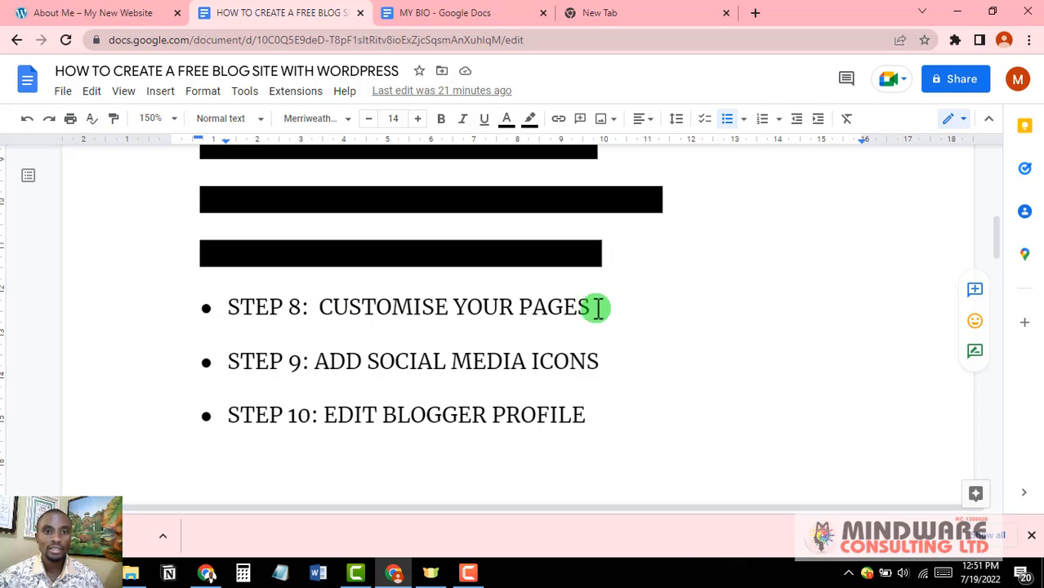
left_click_drag(598, 309, 225, 308)
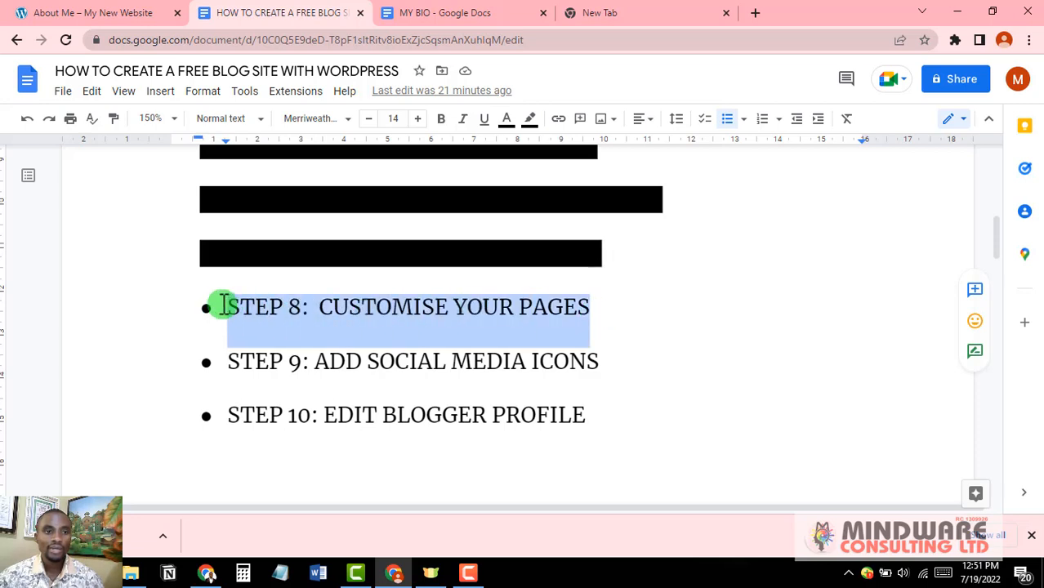
left_click(530, 121)
left_click(534, 196)
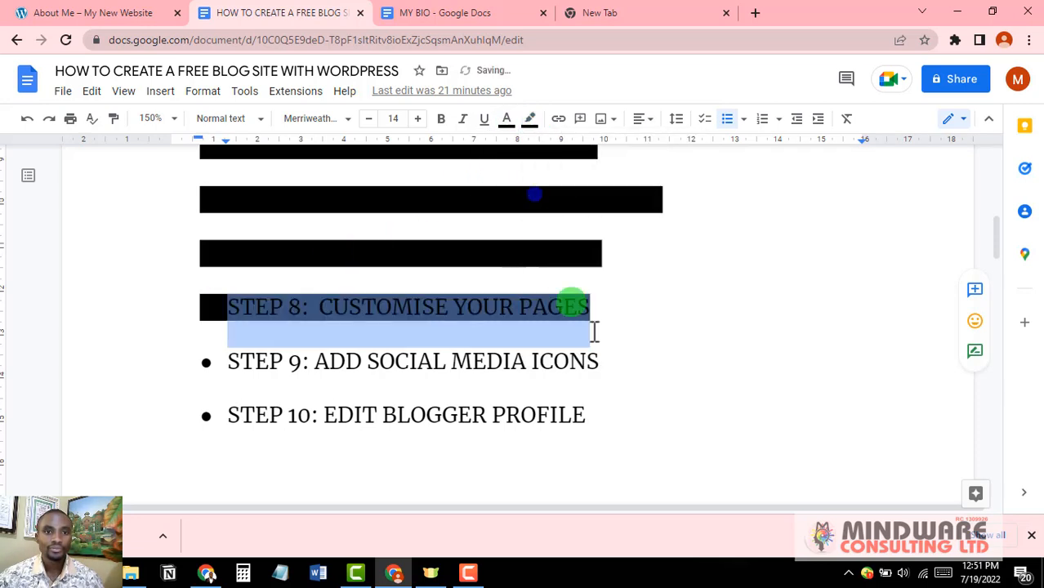
left_click(621, 350)
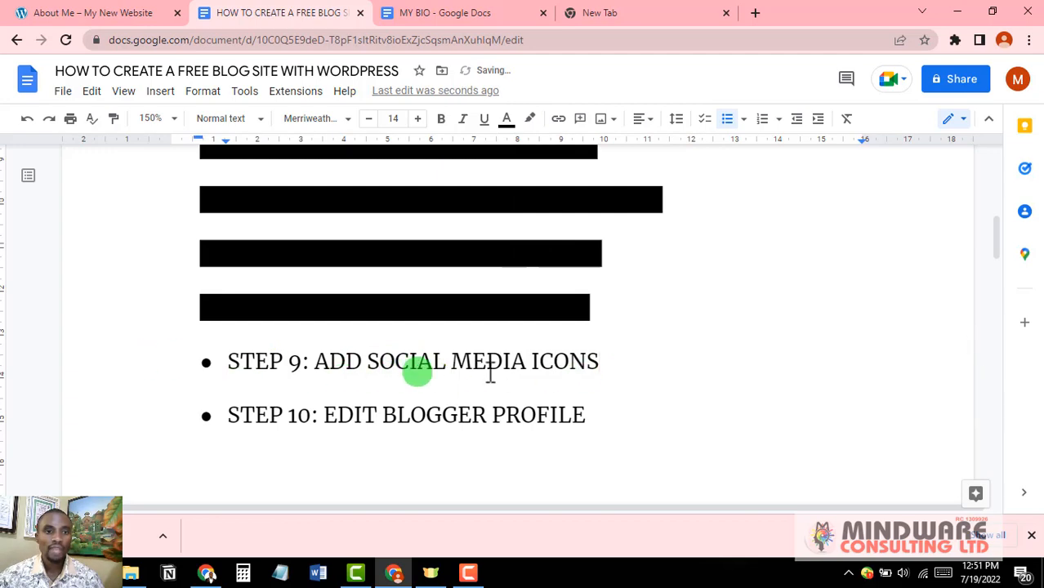
Step: In Plugins > Add New, search 'social share' and install Super Socializer
left_click(88, 11)
mouse_move(97, 80)
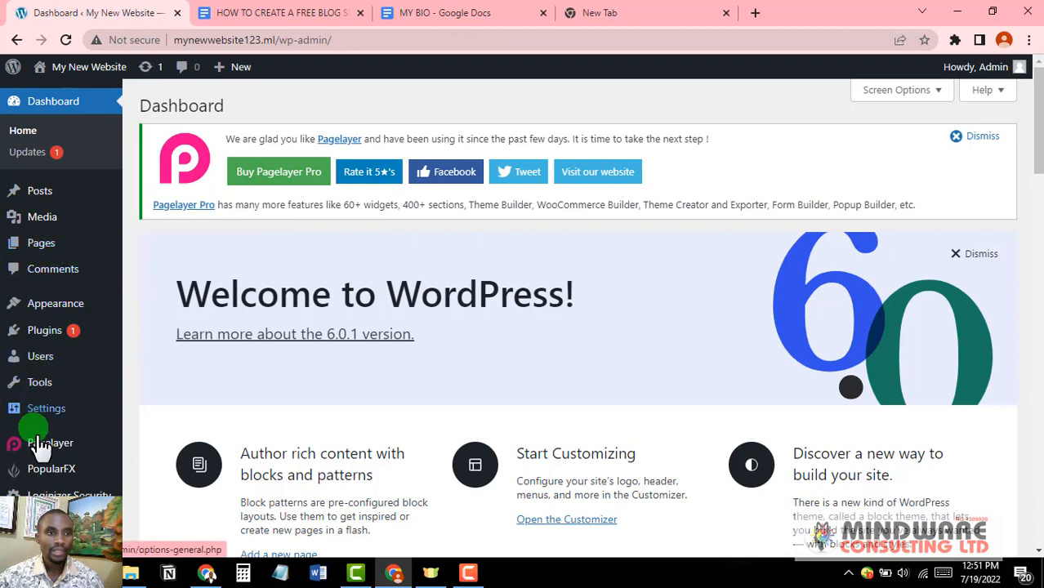
mouse_move(38, 340)
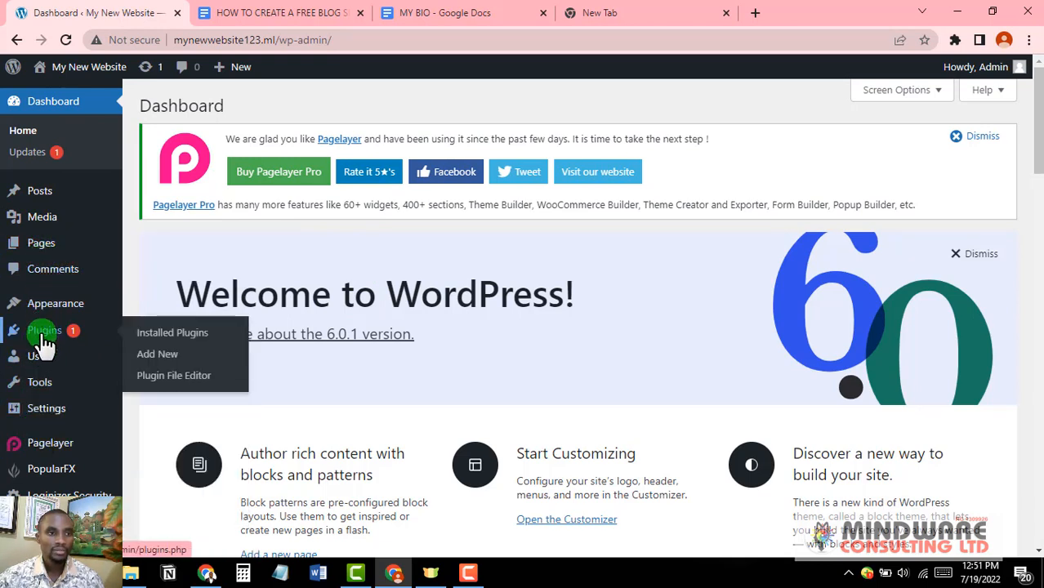
left_click(156, 357)
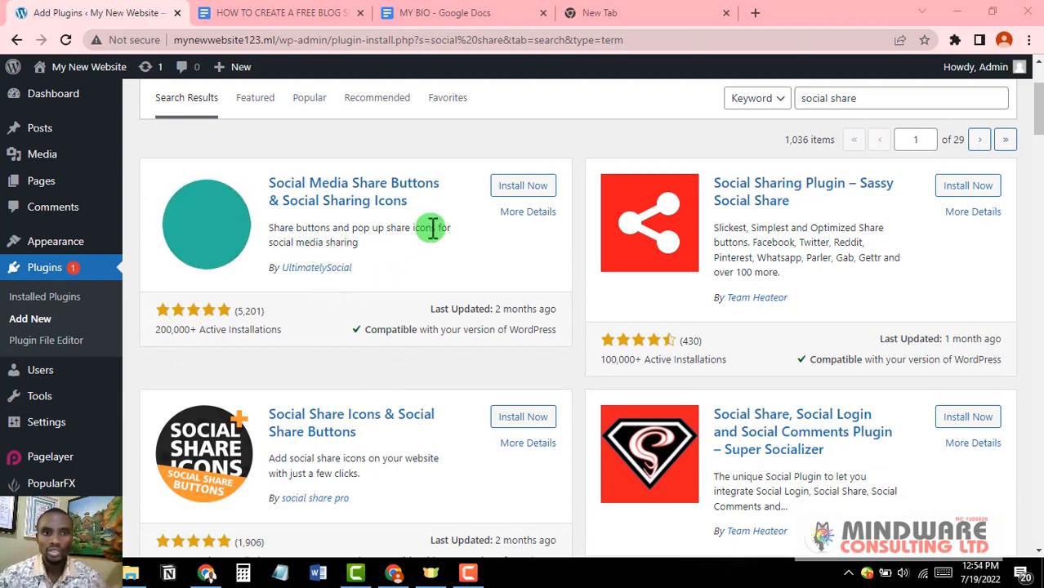
scroll(589, 278, "down", 2)
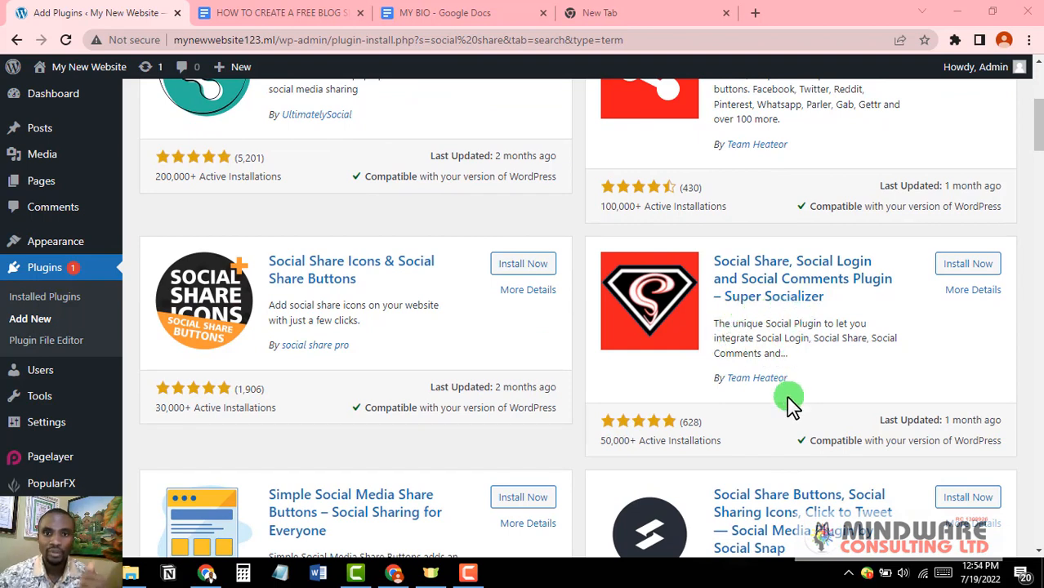
left_click(967, 265)
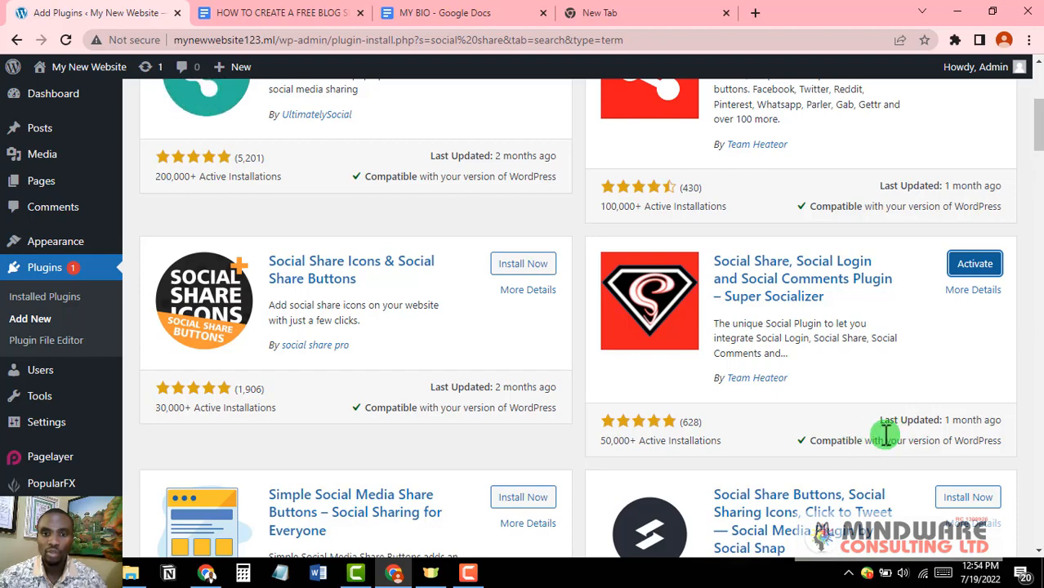
Step: Activate Super Socializer and check the floating share bar on a live post
scroll(872, 438, "up", 1)
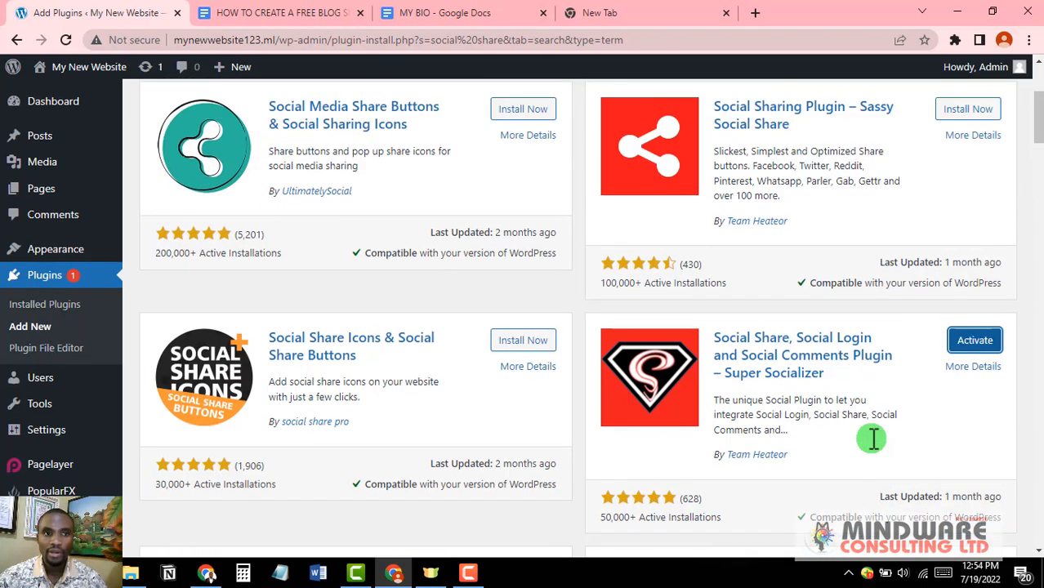
scroll(870, 441, "down", 1)
scroll(818, 490, "up", 3)
scroll(791, 516, "down", 2)
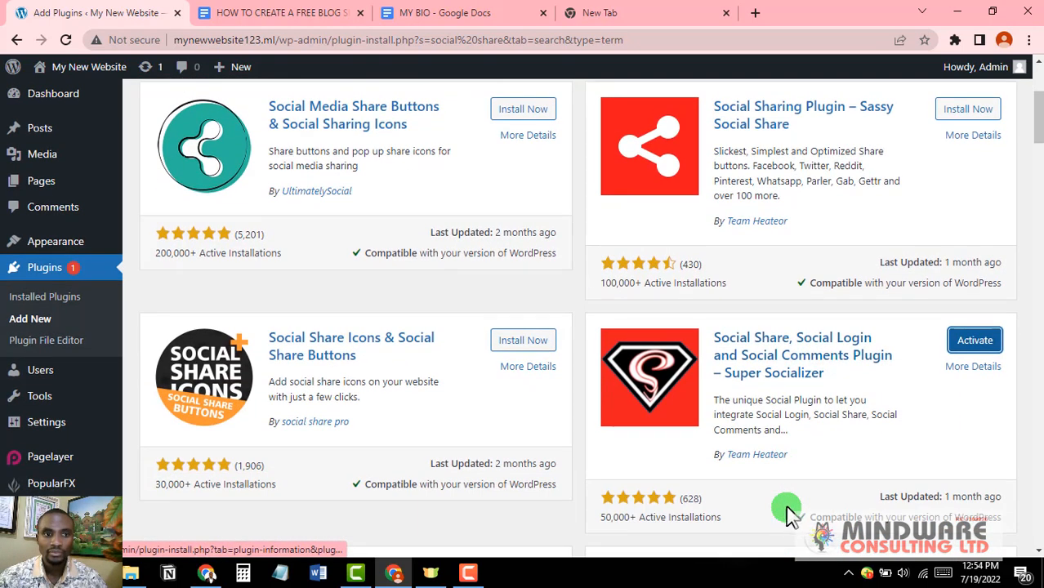
scroll(792, 503, "down", 1)
scroll(762, 417, "down", 1)
scroll(758, 402, "up", 1)
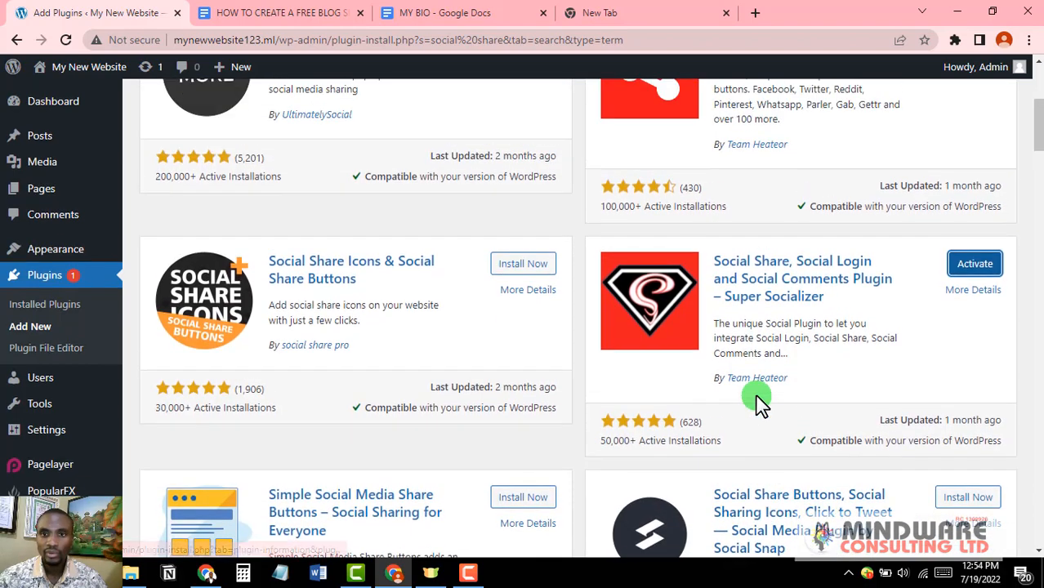
left_click(977, 266)
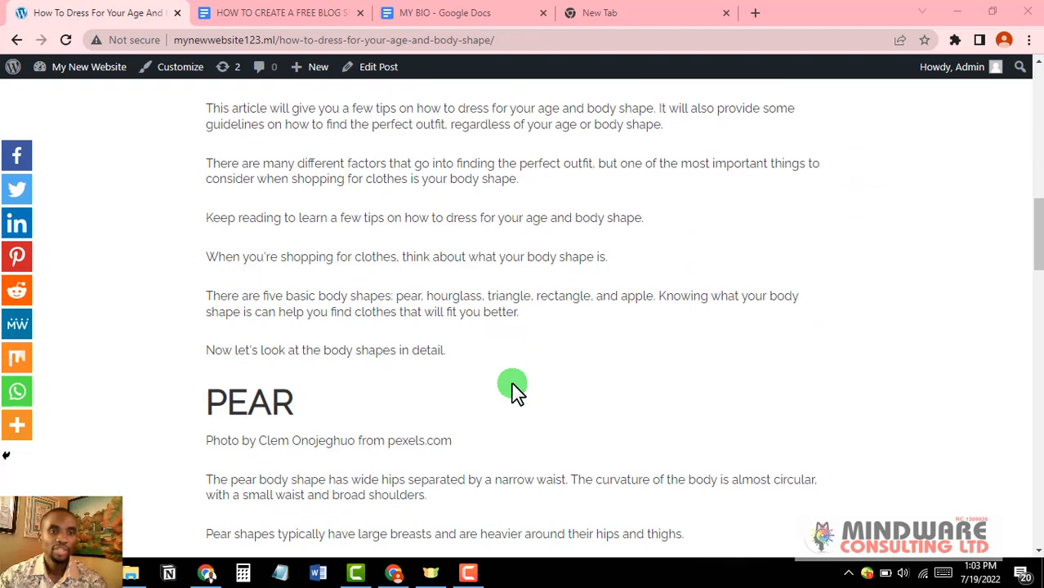
scroll(513, 391, "down", 3)
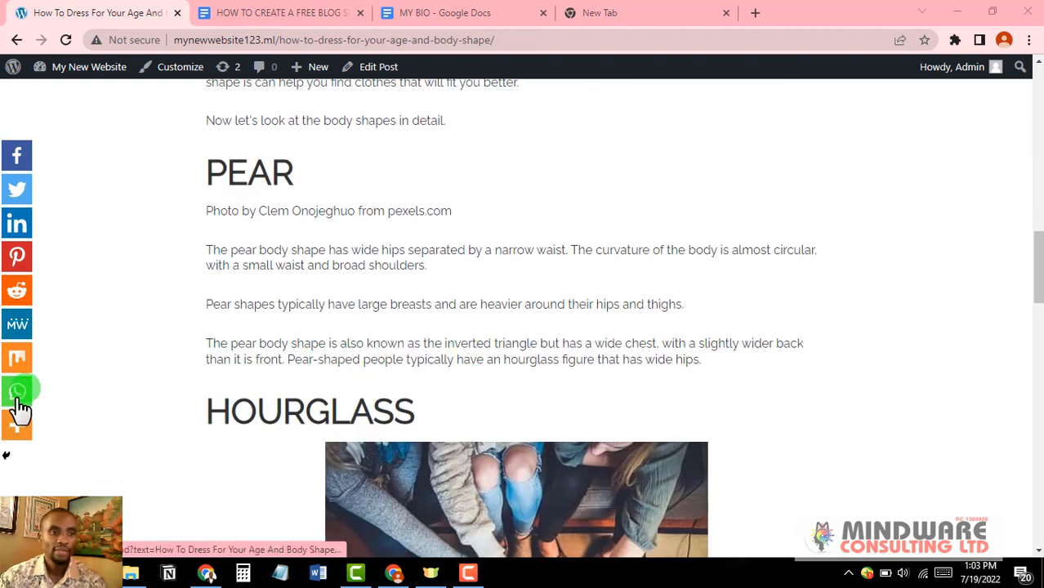
Step: Test the Facebook and WhatsApp share icons, returning to the post after each
left_click(18, 156)
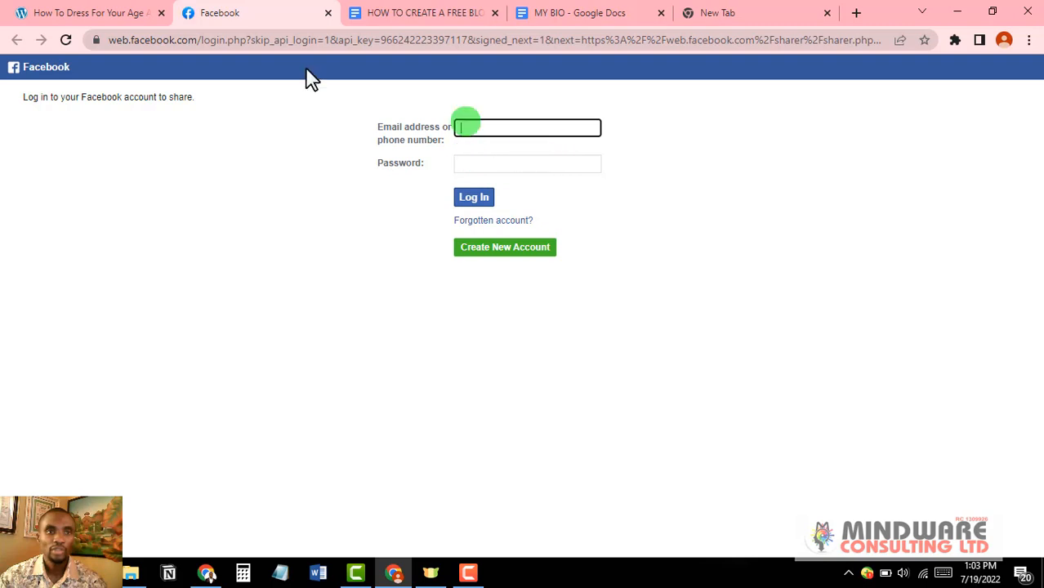
left_click(101, 12)
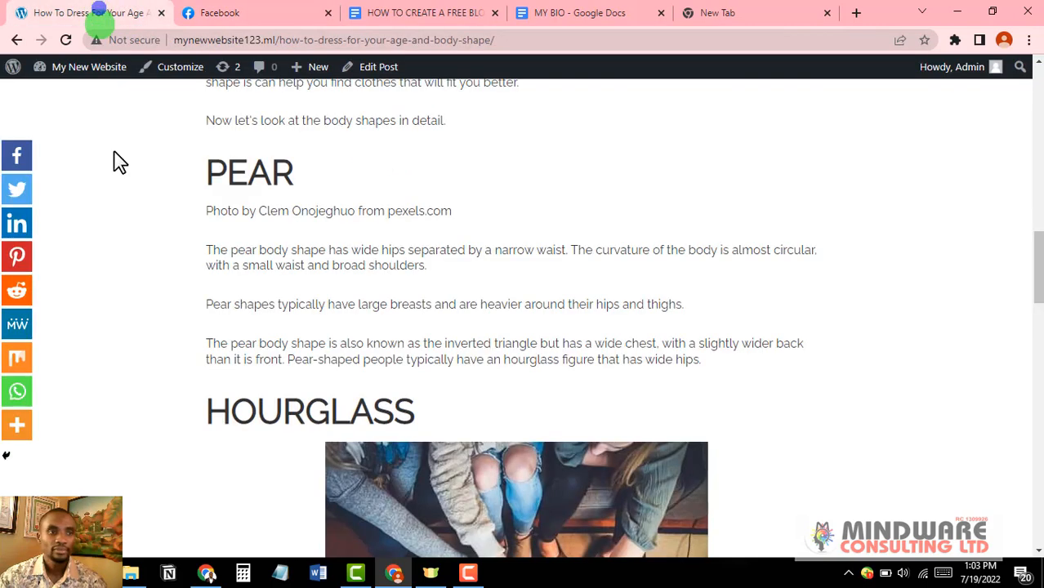
left_click(17, 394)
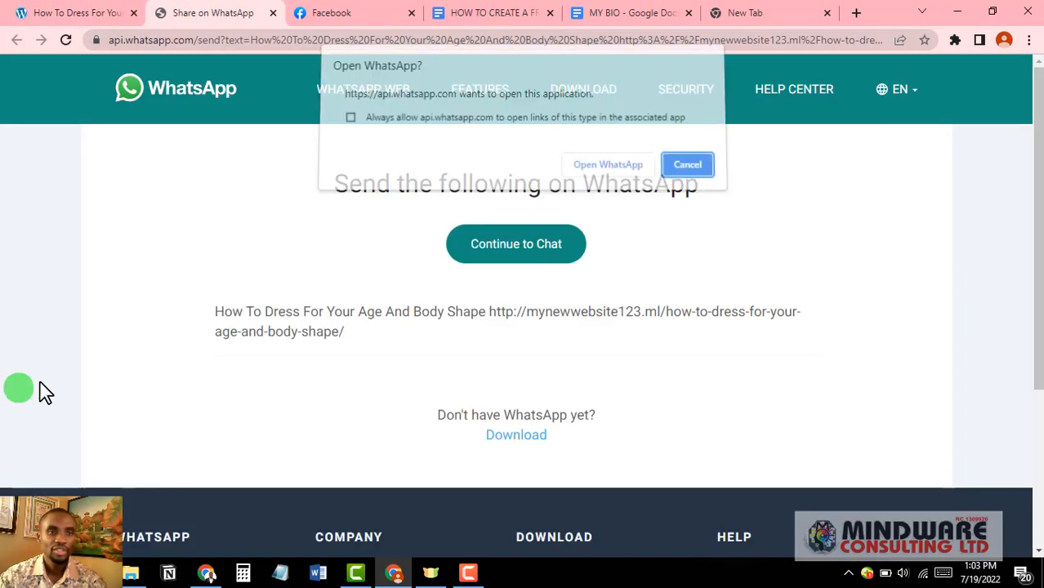
left_click(93, 13)
Step: Scroll through the post with its share icons, then return to the outline document
scroll(467, 425, "down", 15)
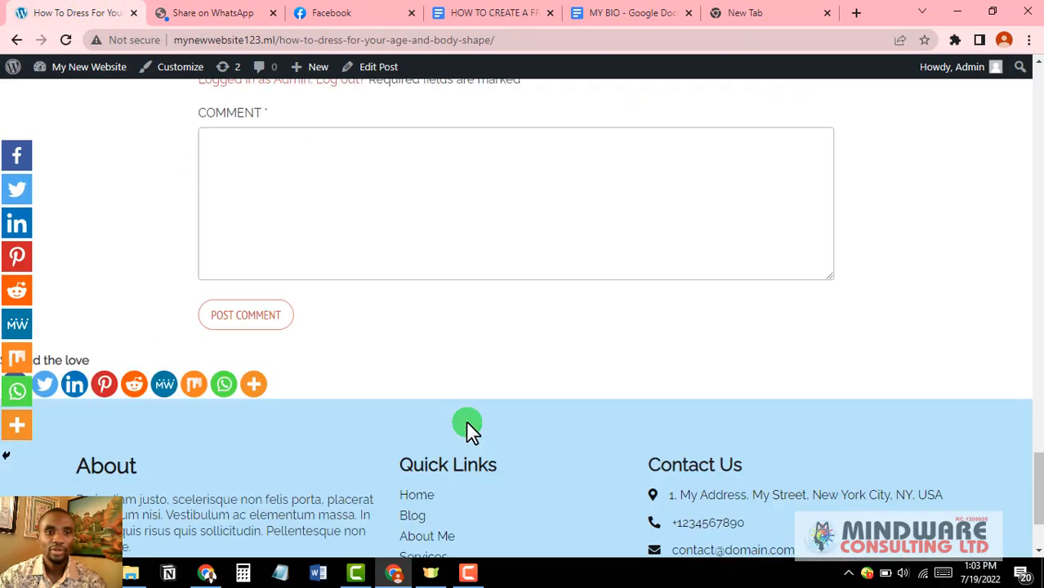
scroll(466, 420, "down", 2)
scroll(466, 420, "up", 3)
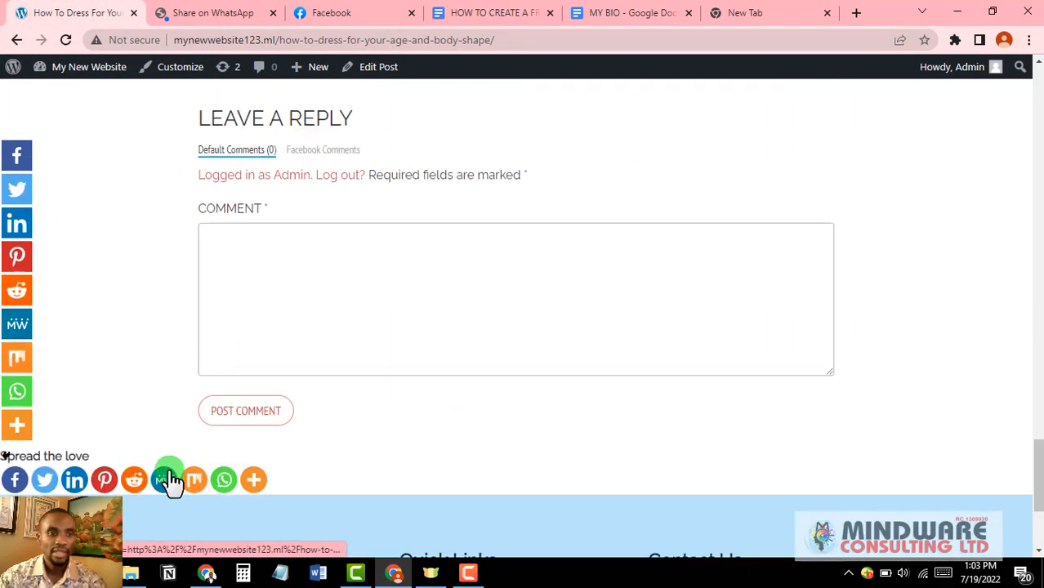
scroll(230, 482, "up", 5)
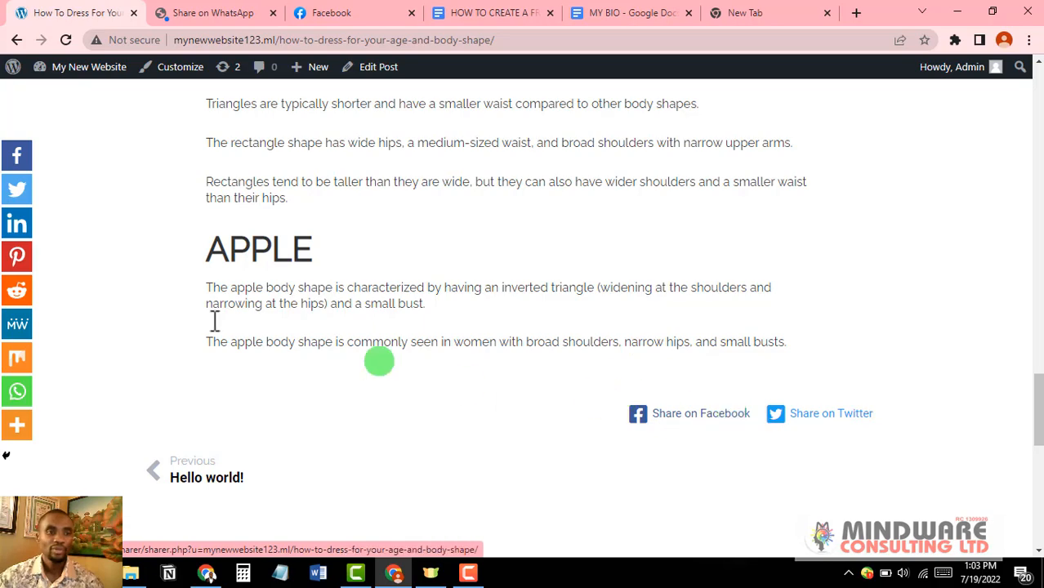
scroll(19, 333, "up", 6)
scroll(19, 327, "up", 15)
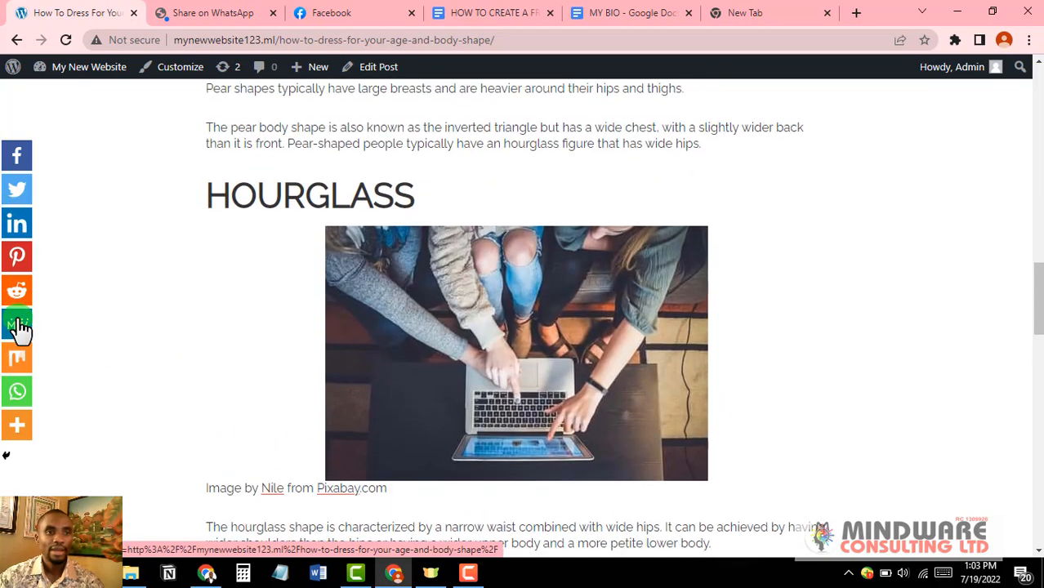
scroll(7, 325, "up", 1)
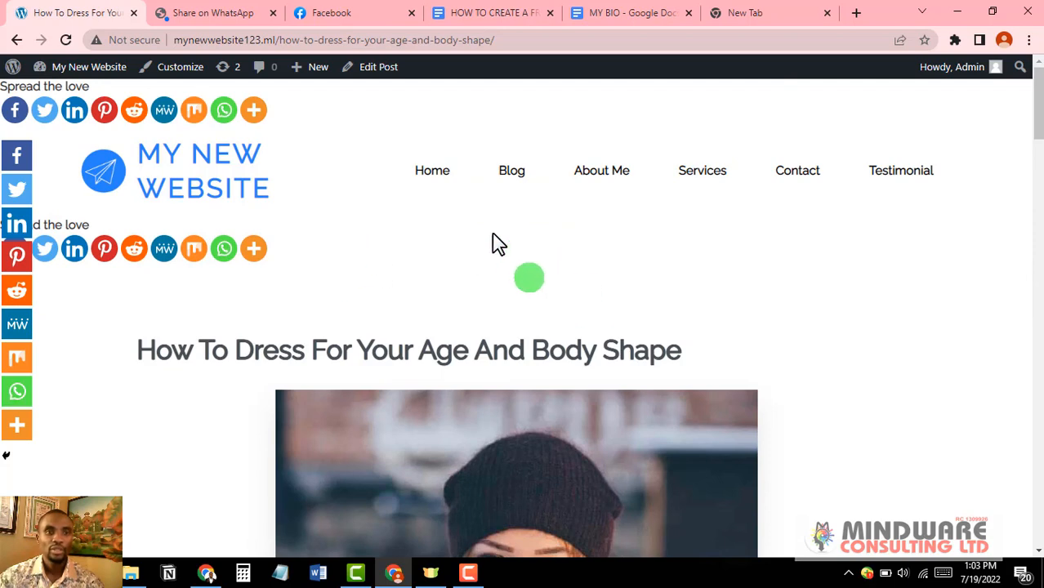
left_click(487, 15)
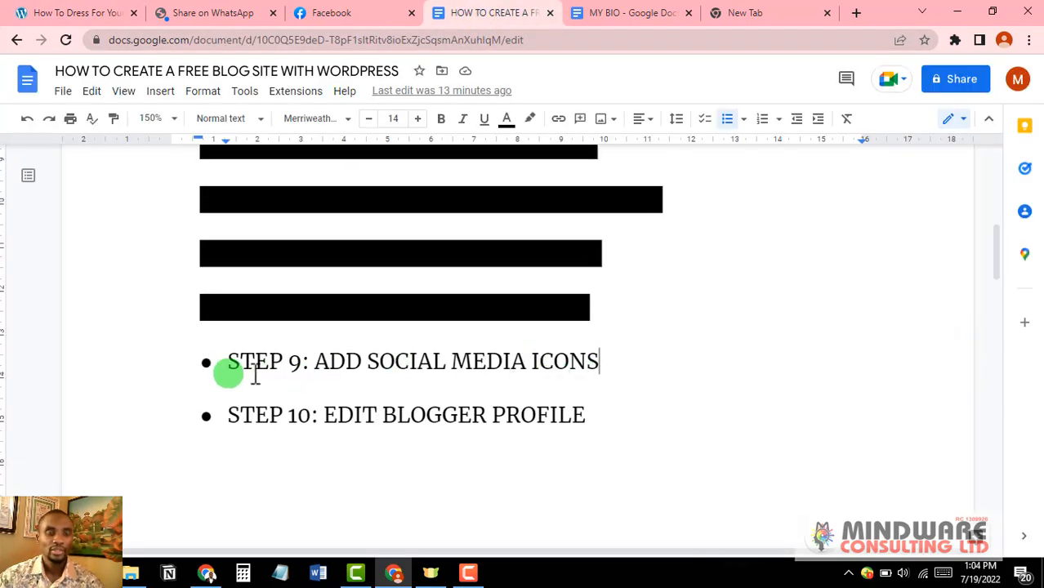
Step: Black out the STEP 9 line with black highlight and go back to the blog post
left_click_drag(600, 361, 223, 355)
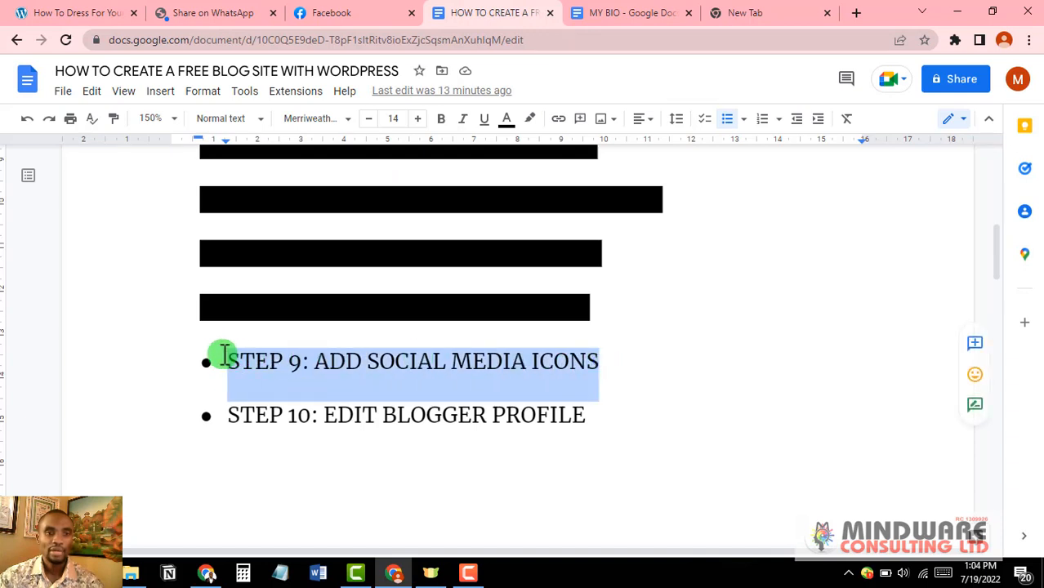
left_click(531, 122)
left_click(536, 197)
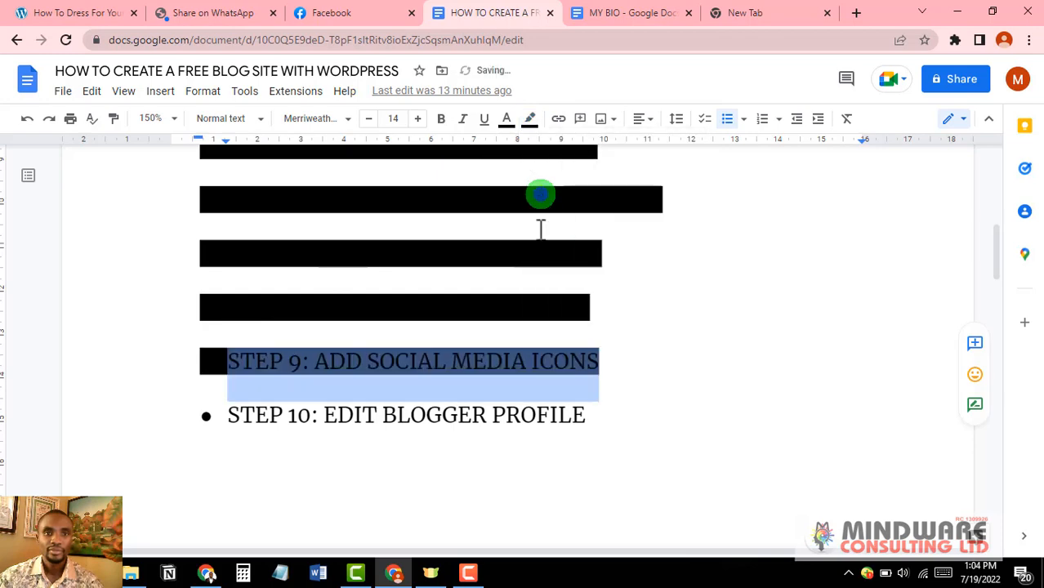
left_click(682, 323)
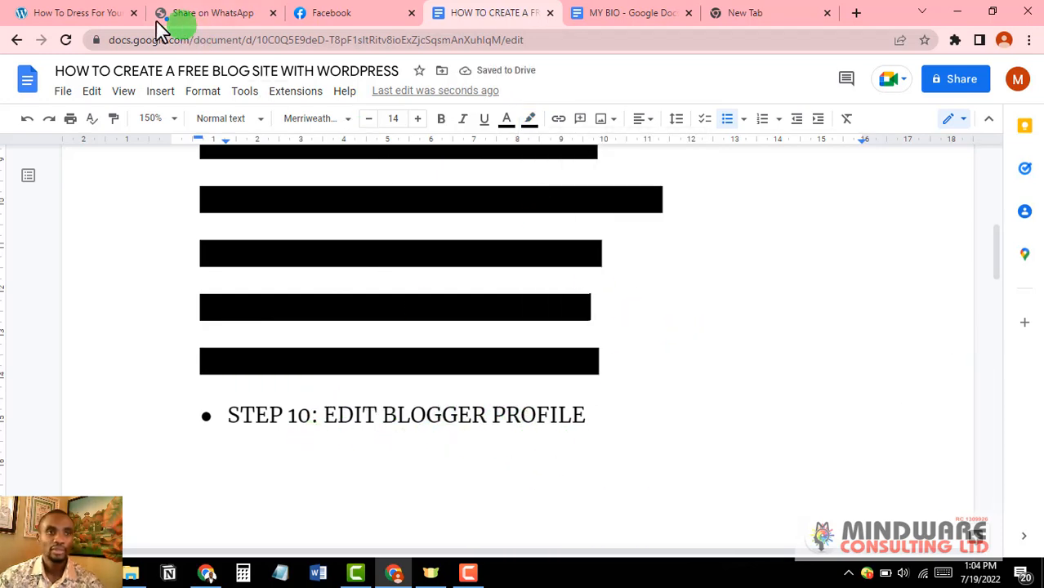
left_click(82, 15)
Step: Go to the site's admin dashboard and scroll to the Profile page's empty Name fields
scroll(470, 290, "down", 10)
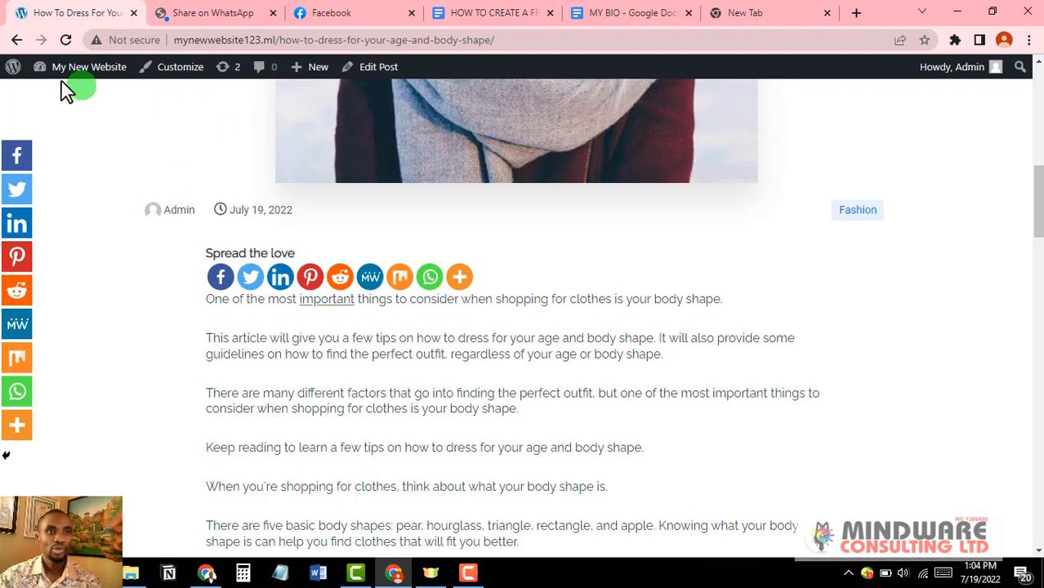
mouse_move(83, 77)
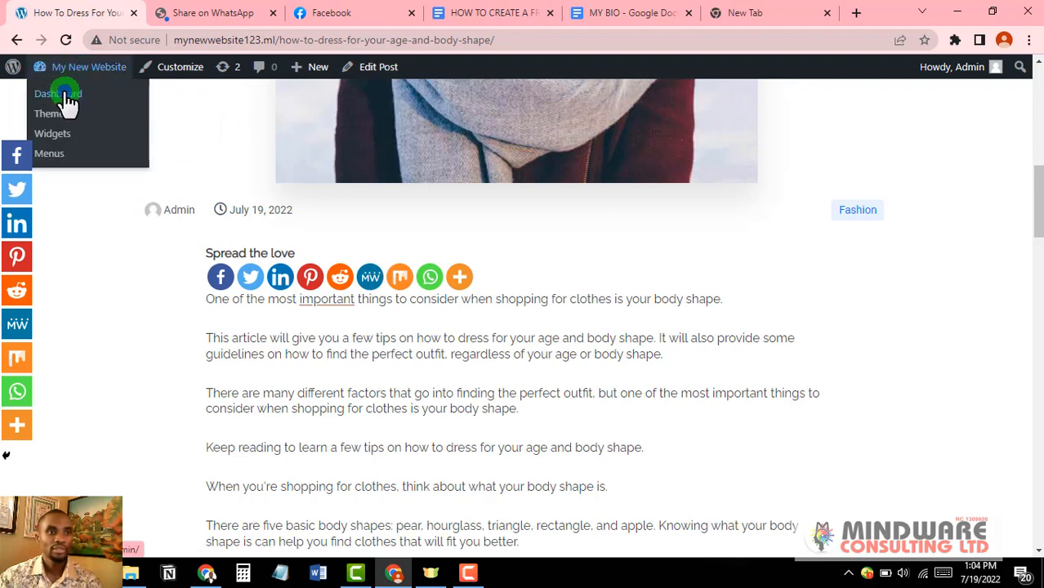
left_click(64, 95)
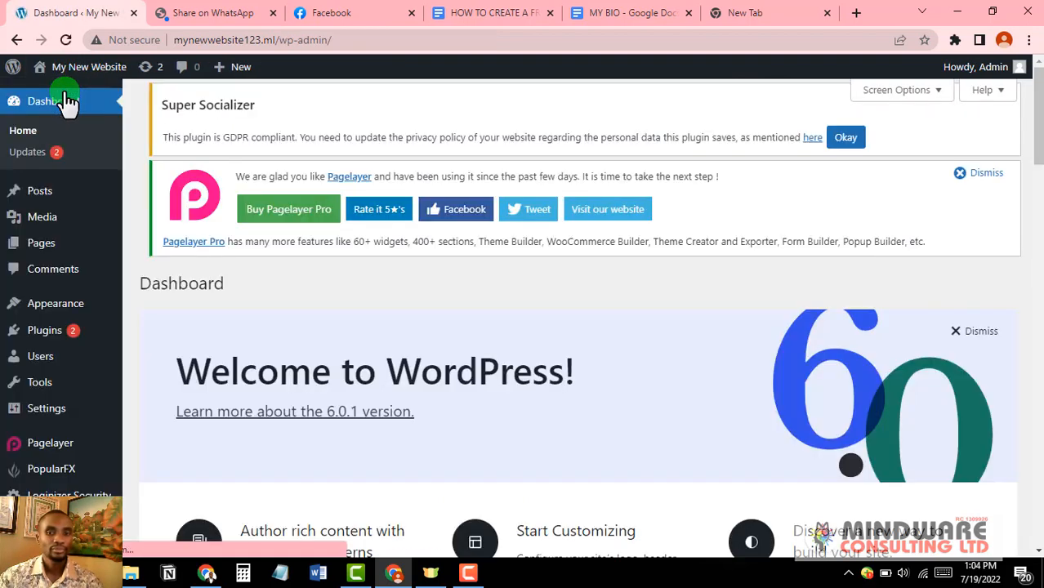
mouse_move(45, 310)
scroll(45, 315, "down", 3)
mouse_move(36, 347)
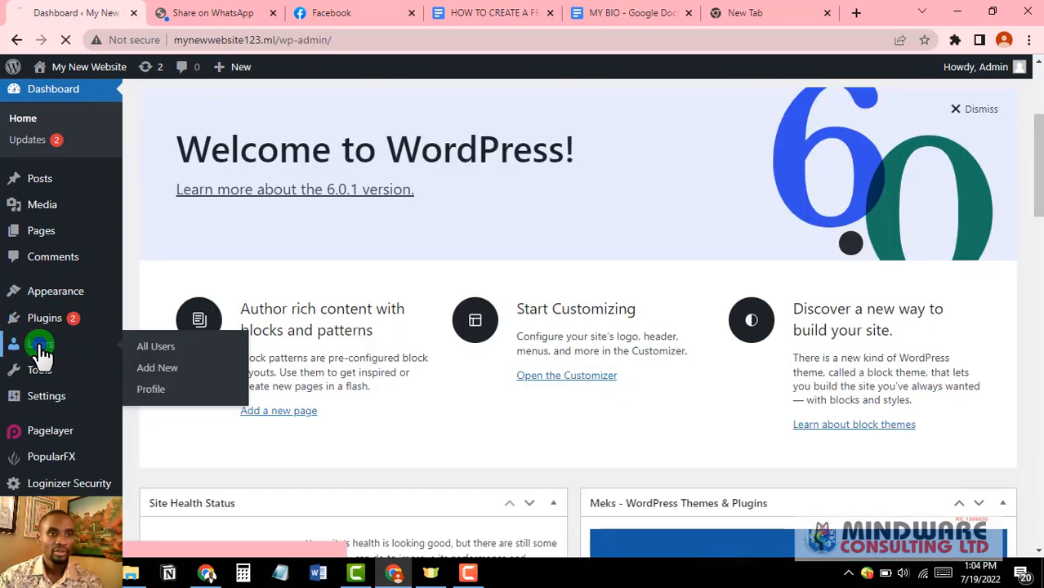
scroll(154, 394, "down", 1)
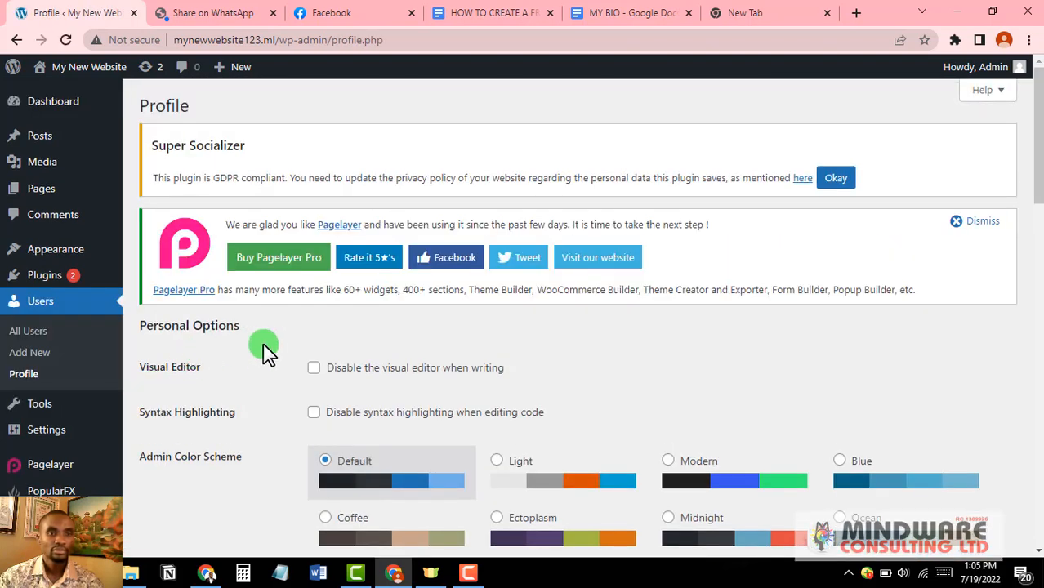
scroll(262, 343, "down", 2)
scroll(262, 343, "down", 2)
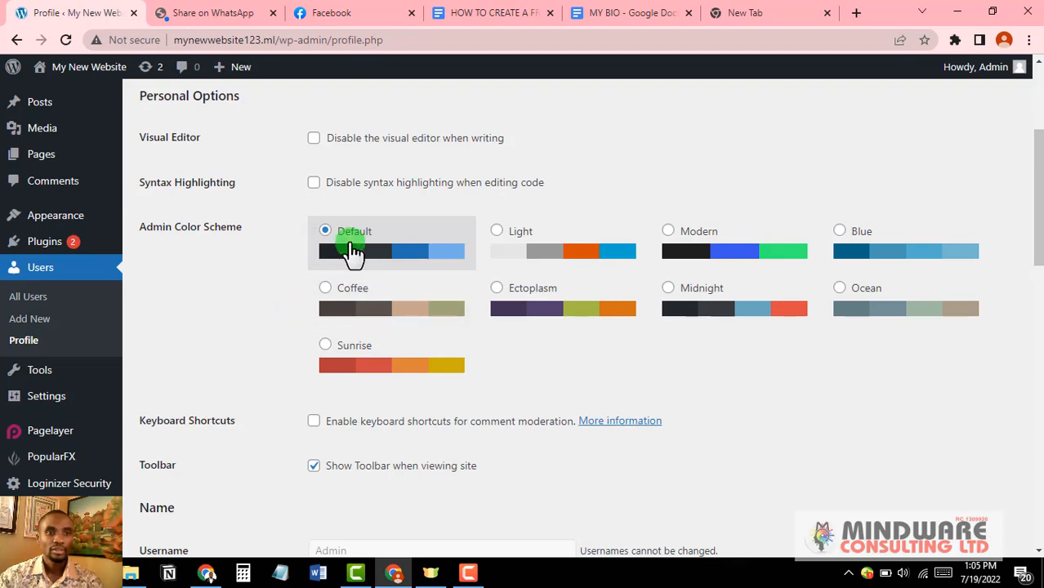
scroll(350, 251, "down", 2)
scroll(298, 260, "down", 4)
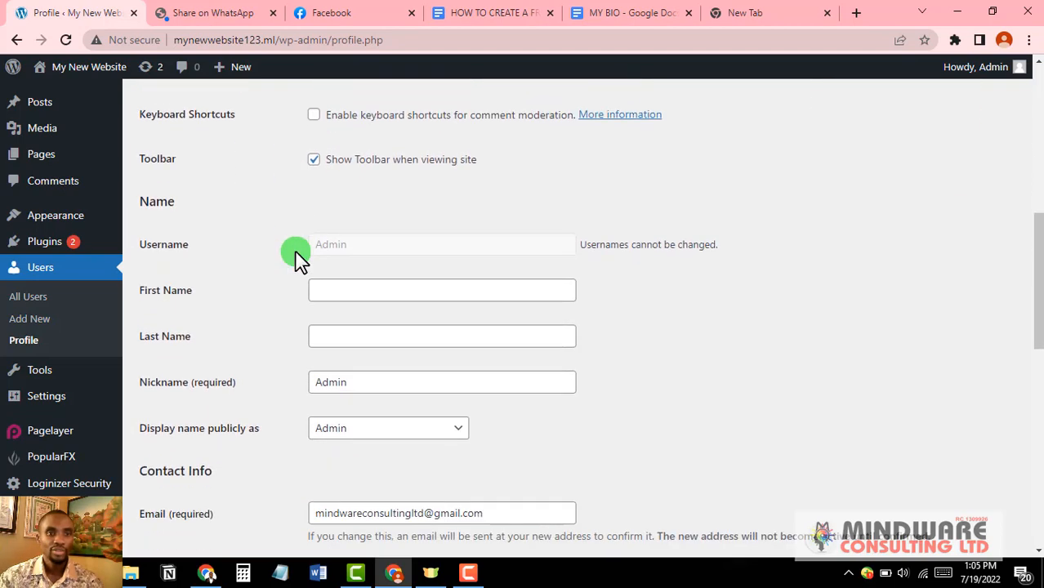
scroll(298, 260, "down", 4)
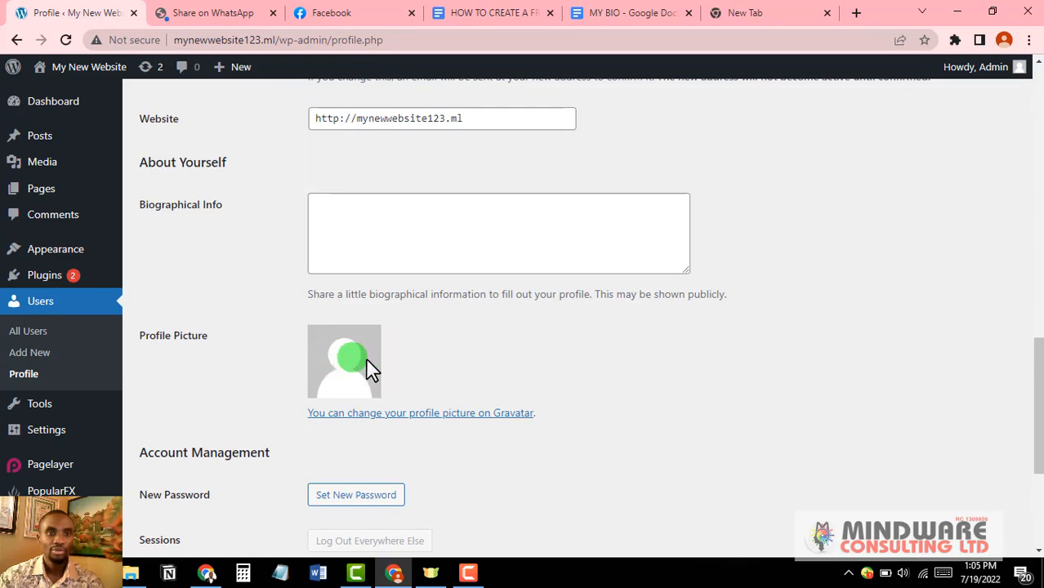
scroll(372, 364, "up", 5)
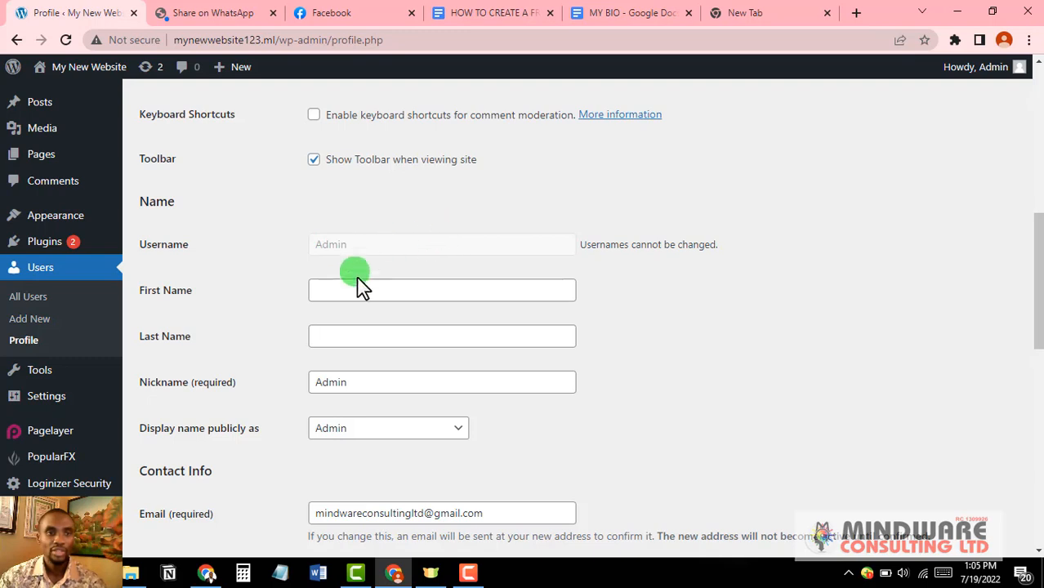
scroll(245, 296, "down", 1)
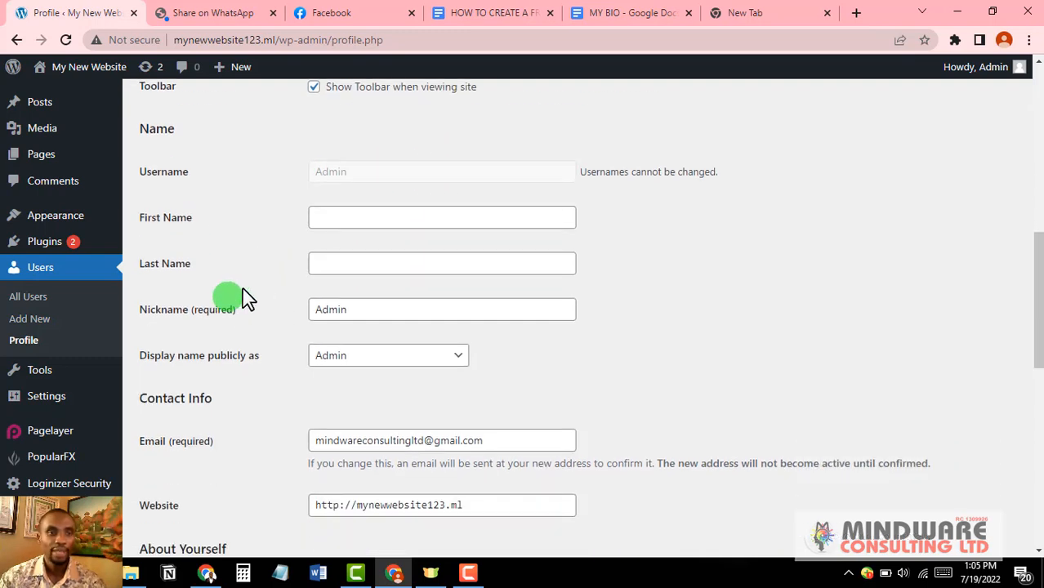
Step: Fill the First Name and Last Name fields from the saved autofill suggestion
left_click(344, 214)
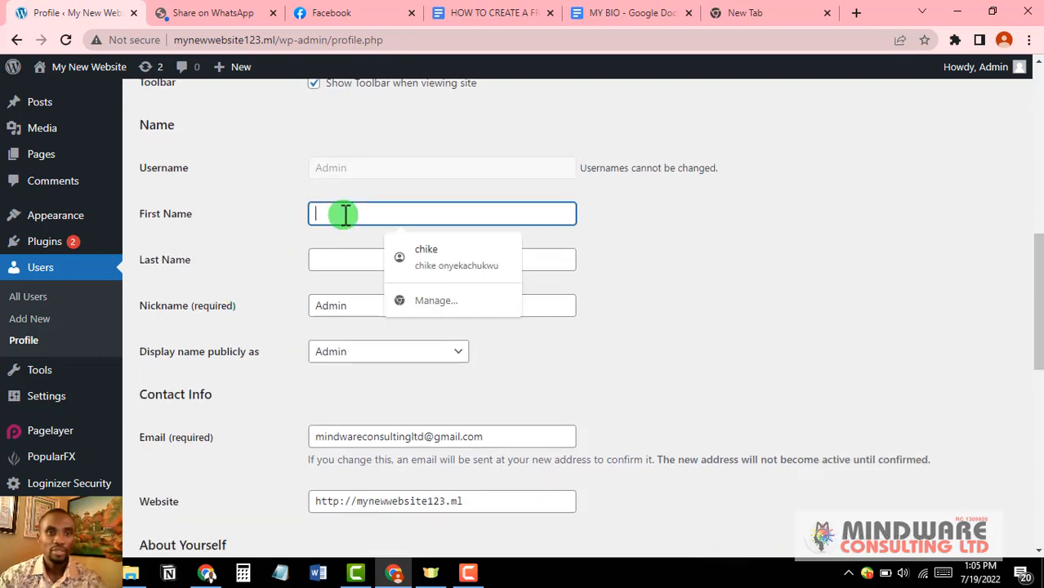
left_click(451, 258)
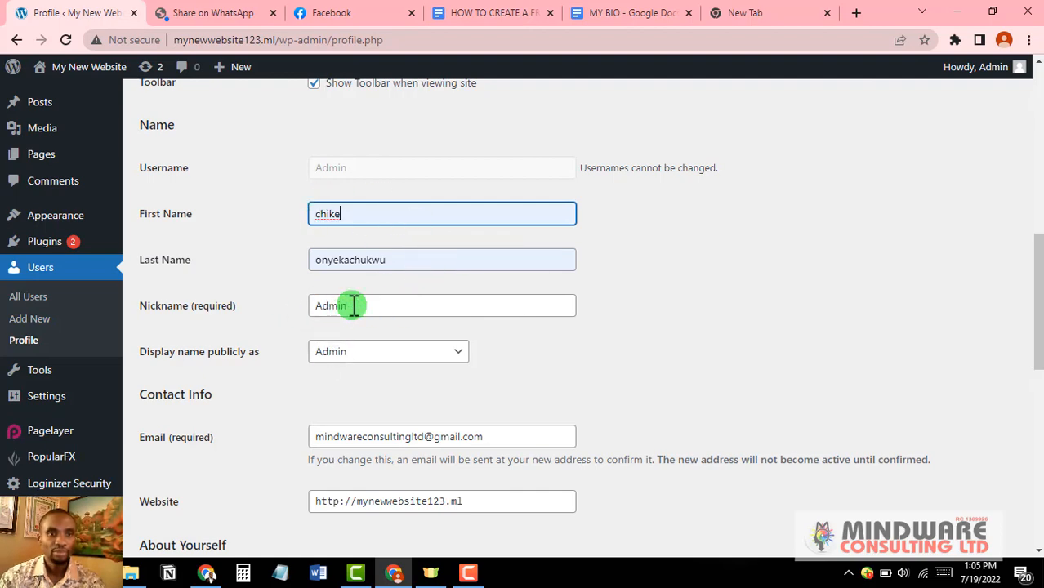
scroll(353, 306, "down", 2)
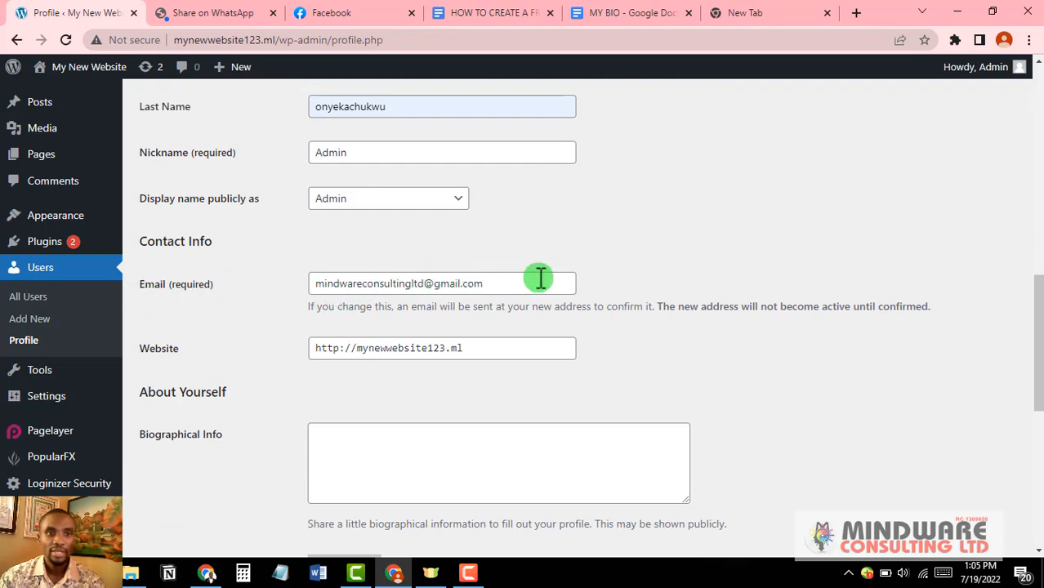
scroll(540, 278, "down", 1)
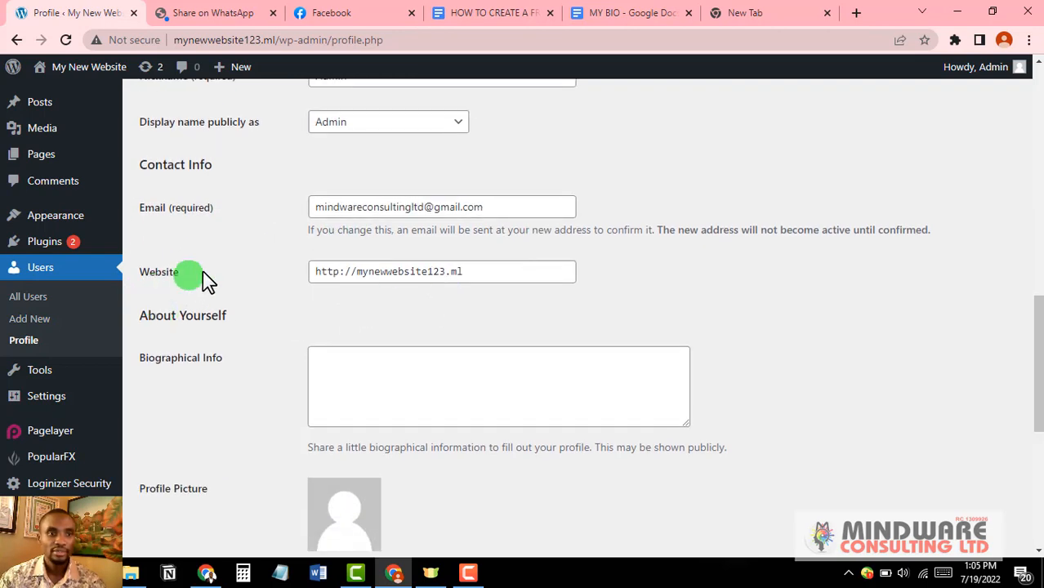
scroll(507, 272, "down", 1)
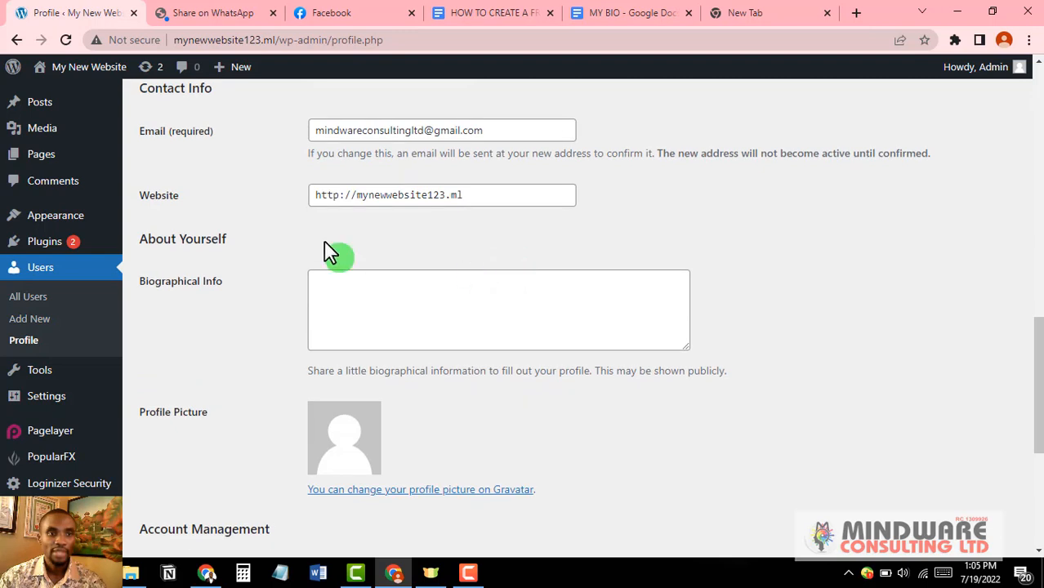
Step: Paste the content creator and marketing strategist bio into Biographical Info
left_click(377, 290)
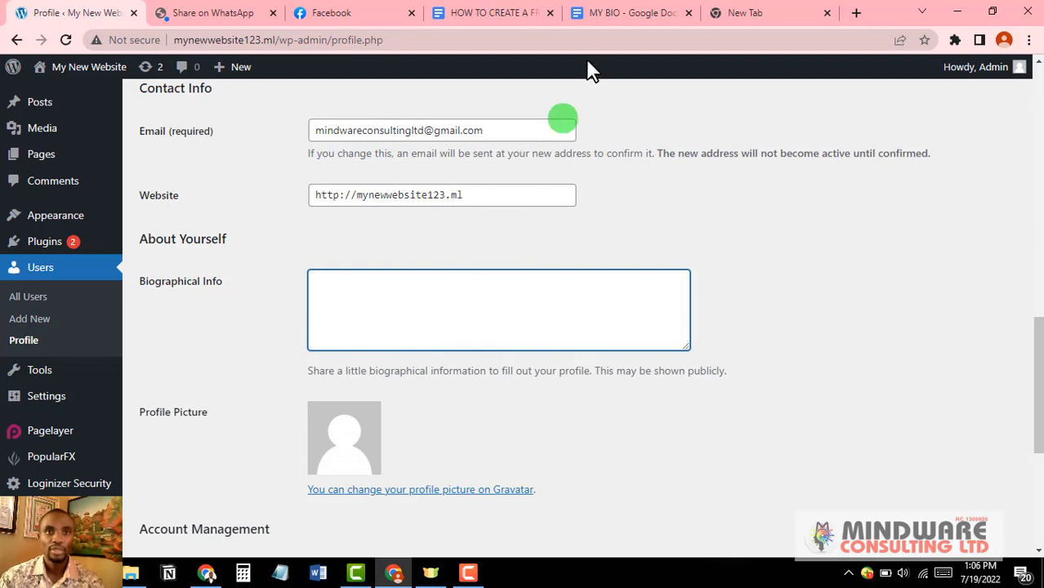
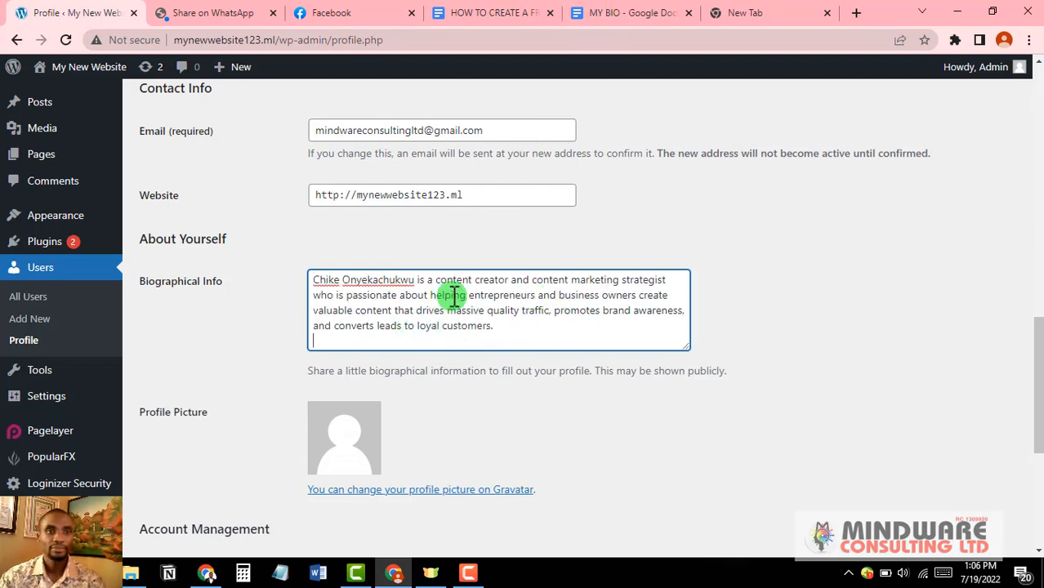
scroll(450, 296, "down", 1)
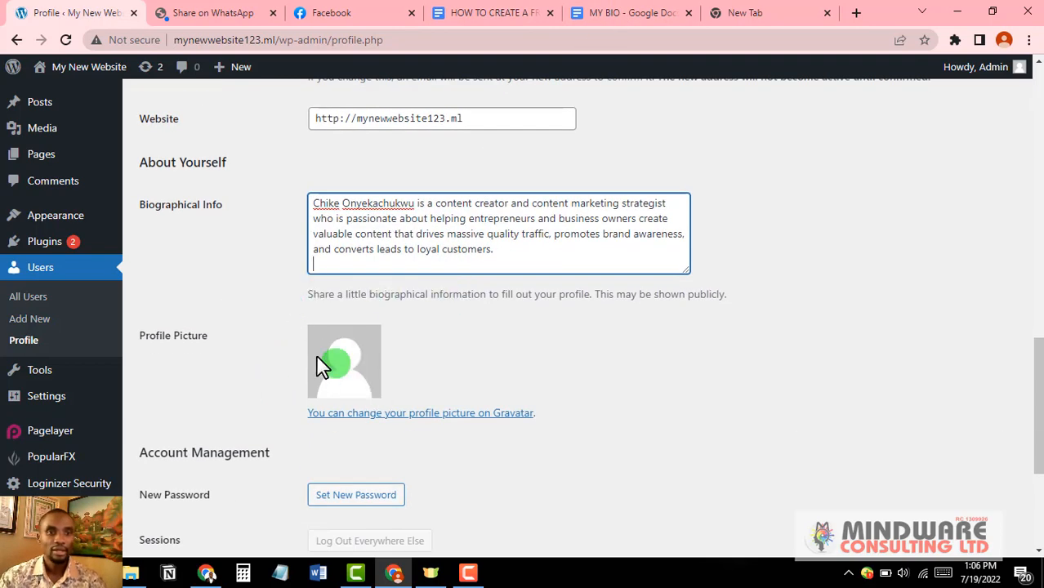
scroll(368, 362, "down", 1)
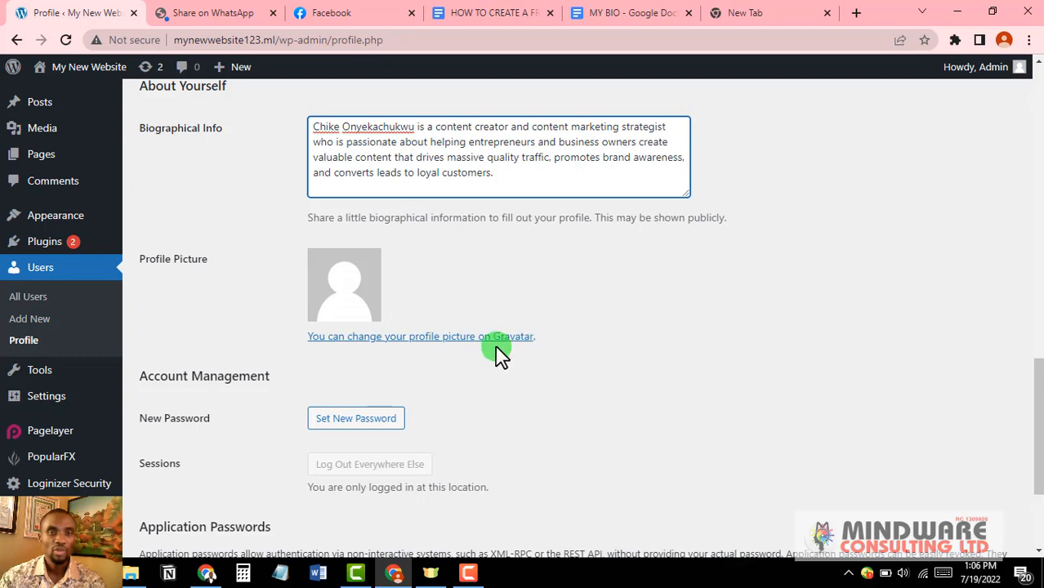
Step: Go to Gravatar from the profile picture link and choose Create your Gravatar
left_click(395, 340)
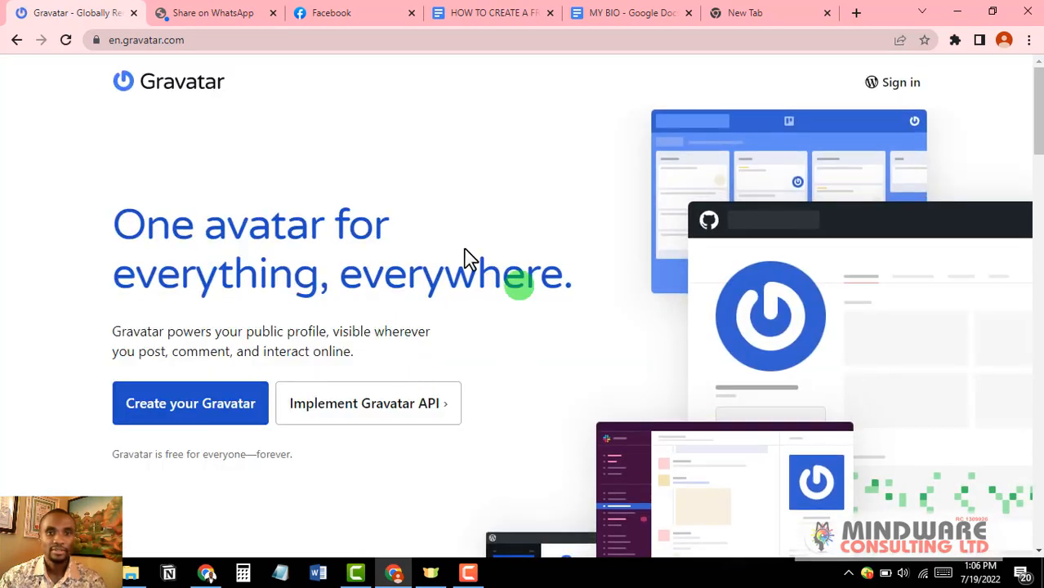
scroll(401, 333, "down", 1)
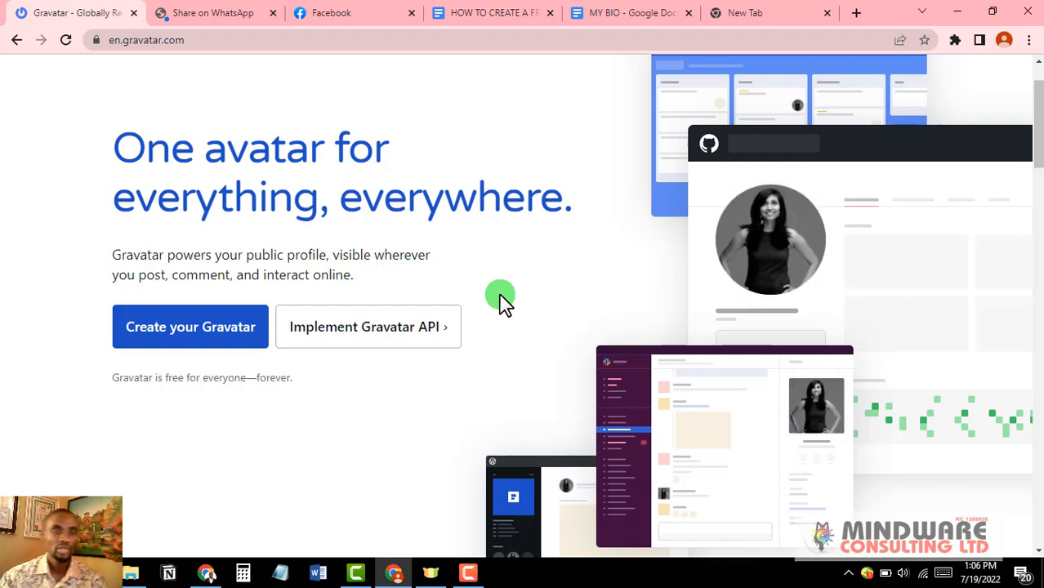
left_click(211, 335)
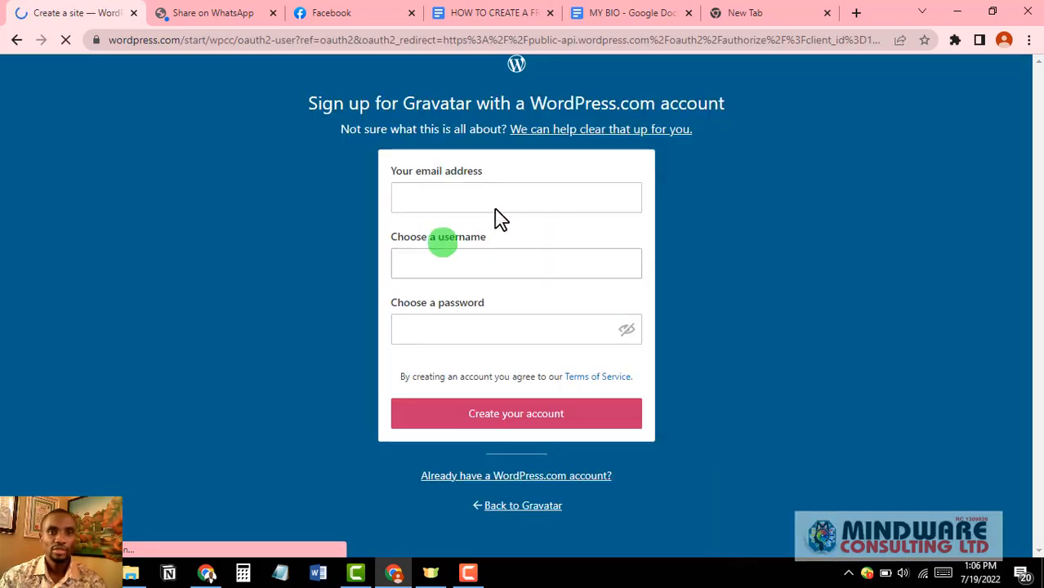
Step: Submit the Gravatar sign-up with the account email, username and password, then try logging in
left_click(442, 197)
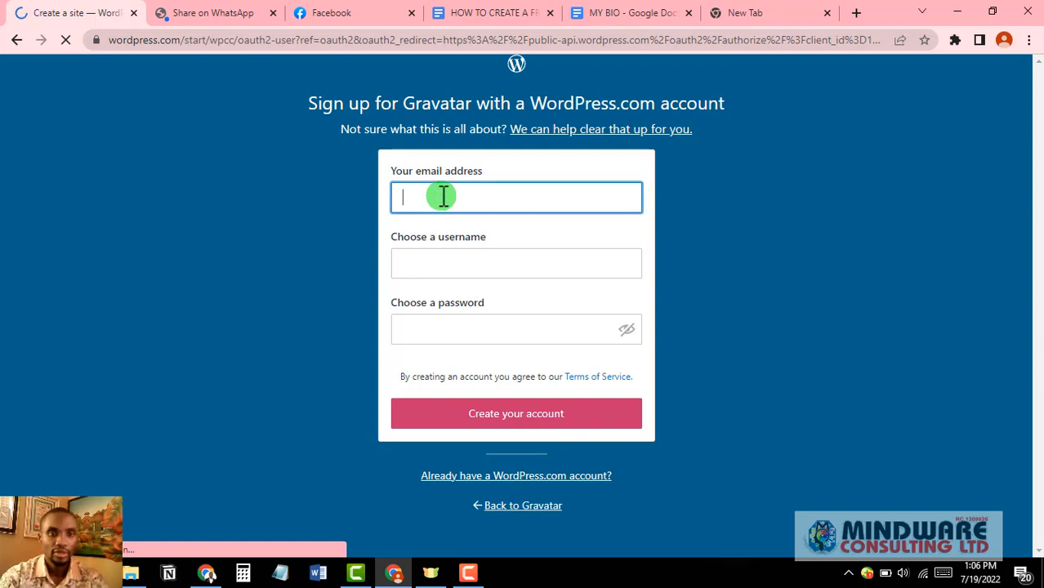
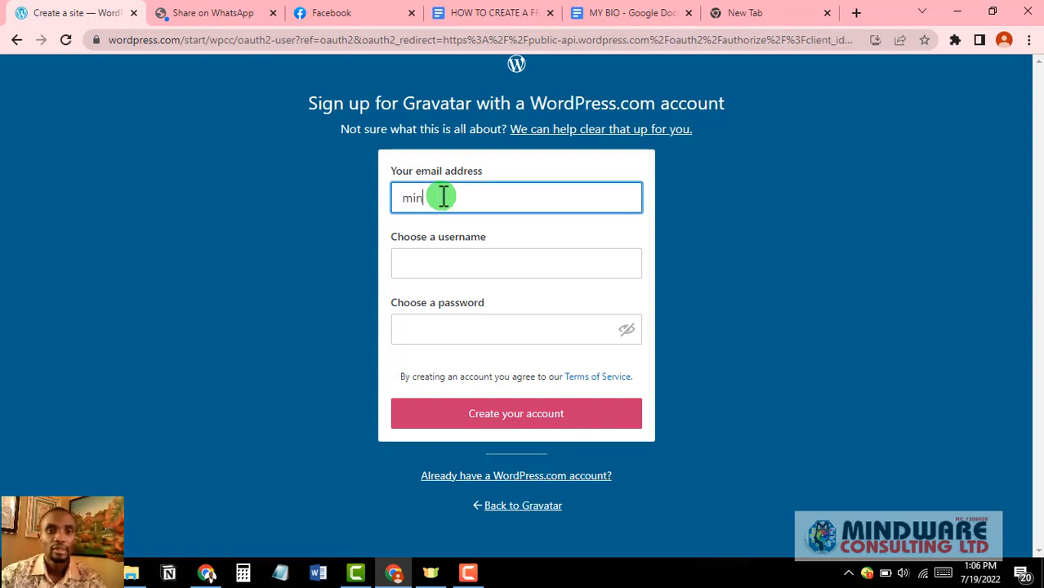
left_click(445, 264)
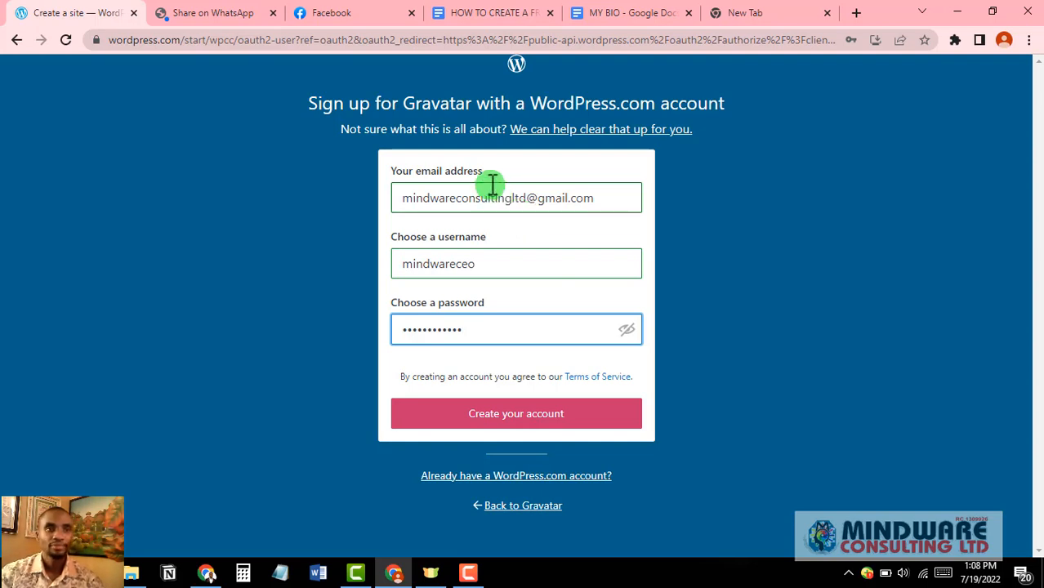
left_click(507, 413)
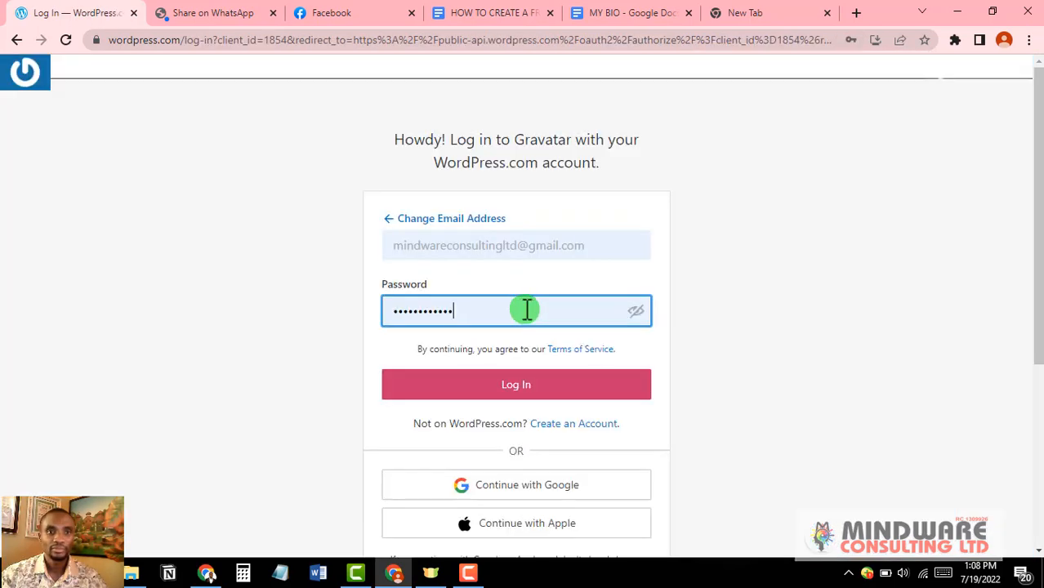
left_click(530, 387)
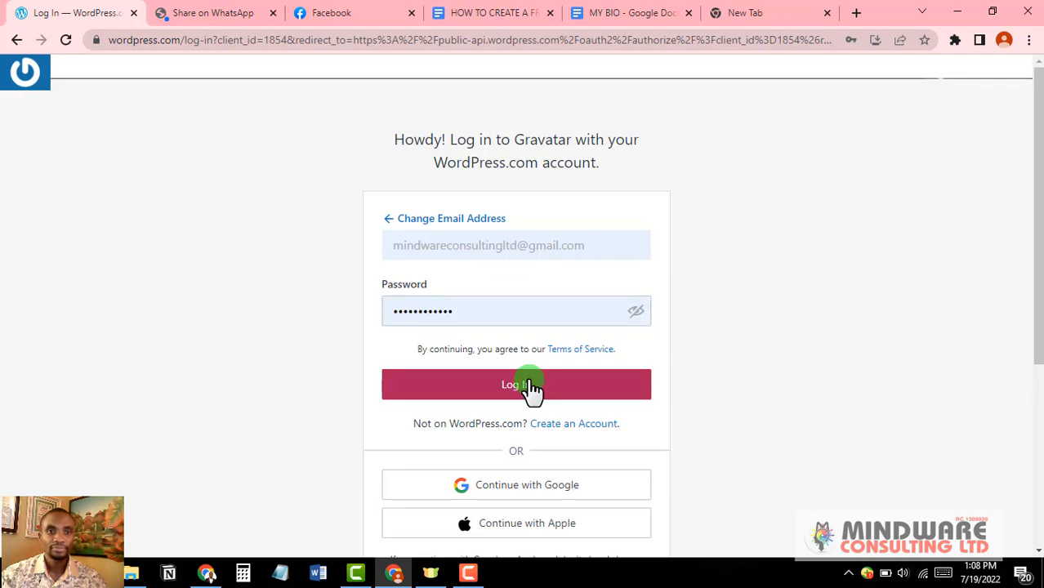
left_click(530, 387)
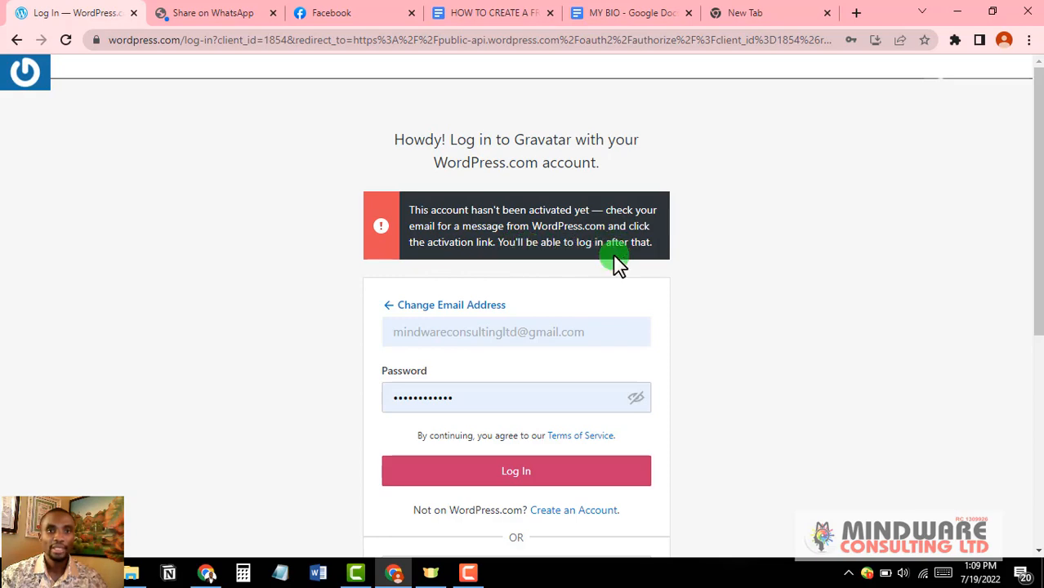
Step: Activate the WordPress.com account from the Gmail activation email, then return to the Gravatar login tab
left_click(758, 14)
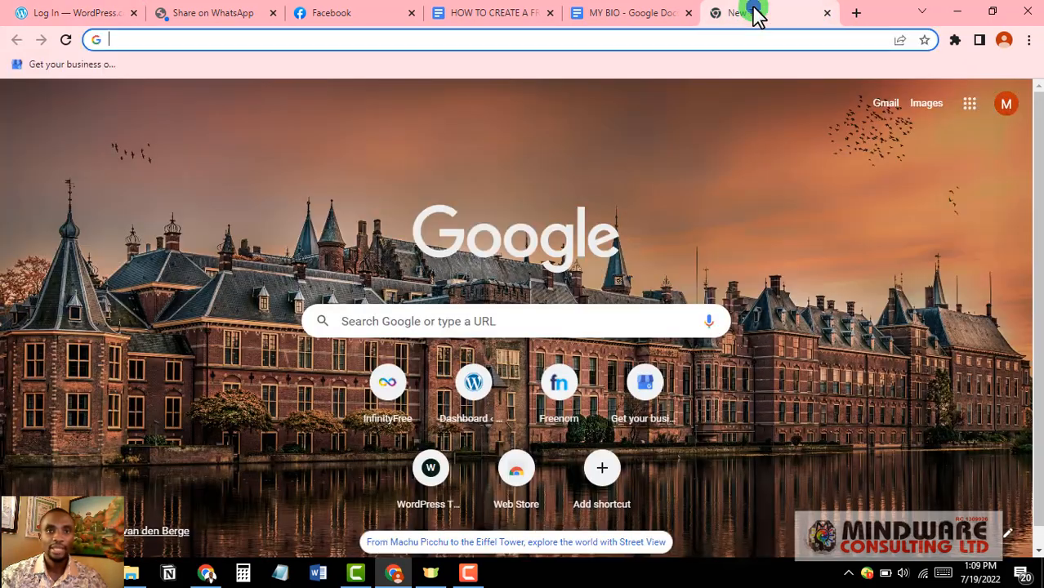
left_click(890, 105)
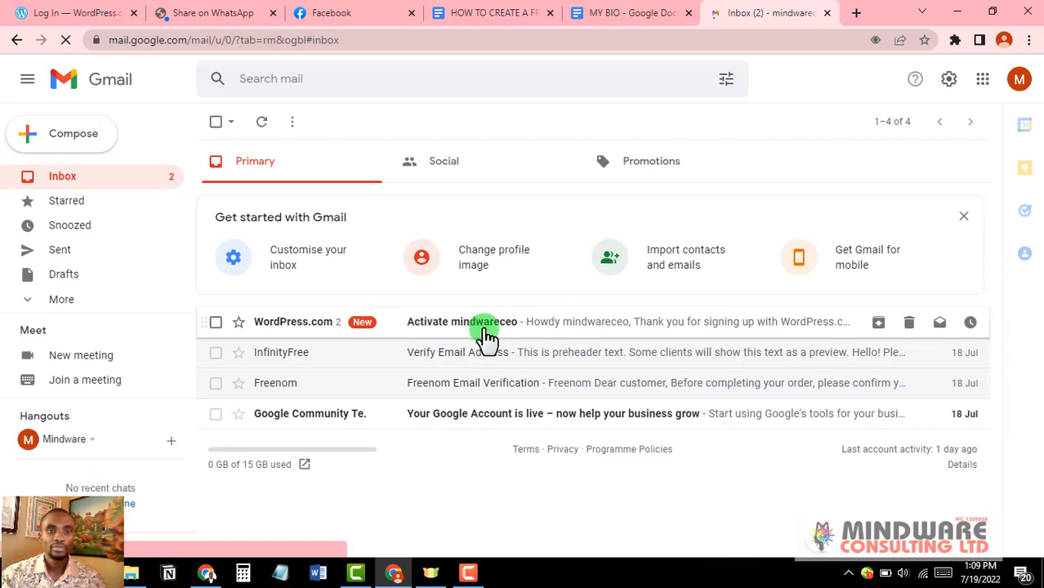
left_click(497, 322)
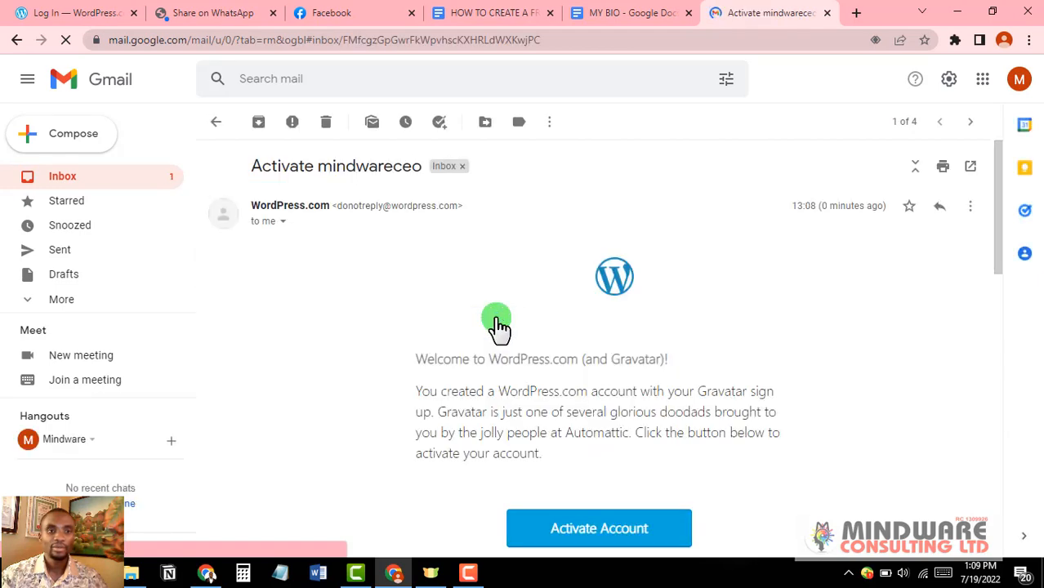
scroll(491, 327, "down", 2)
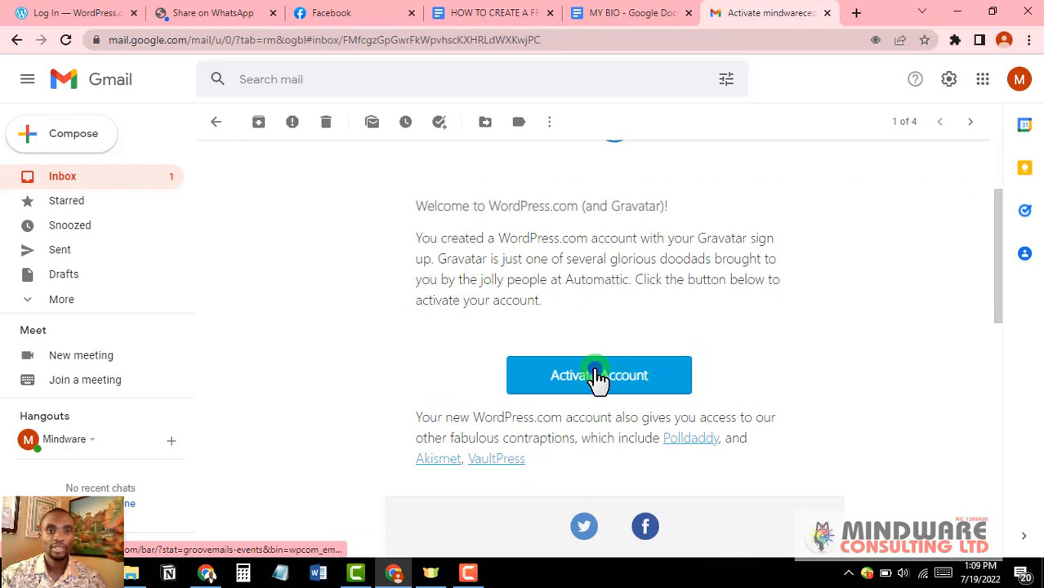
left_click(596, 375)
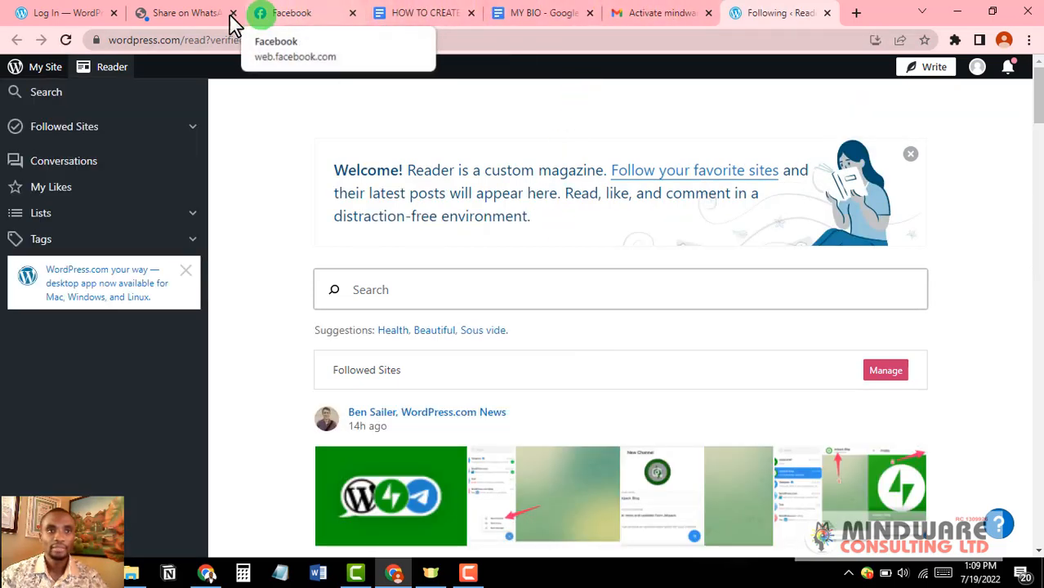
left_click(81, 12)
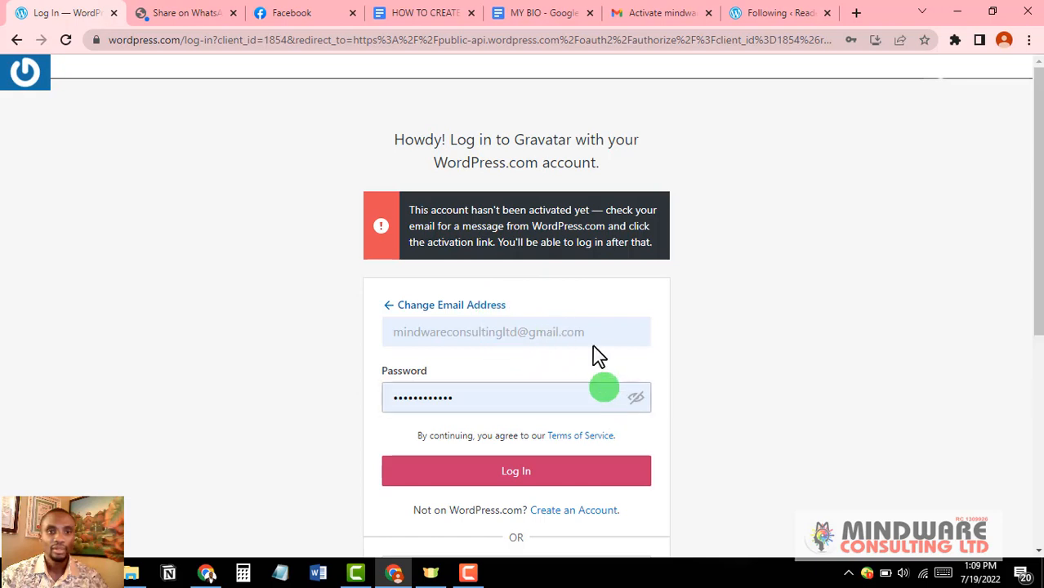
Step: Log in to Gravatar through WordPress.com and approve the authorization request
left_click(527, 473)
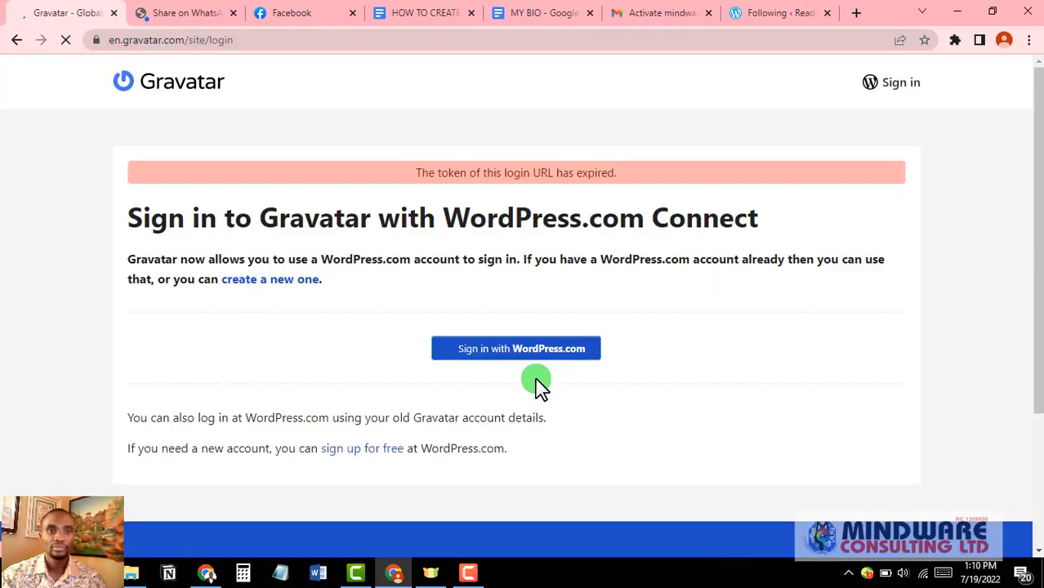
left_click(902, 83)
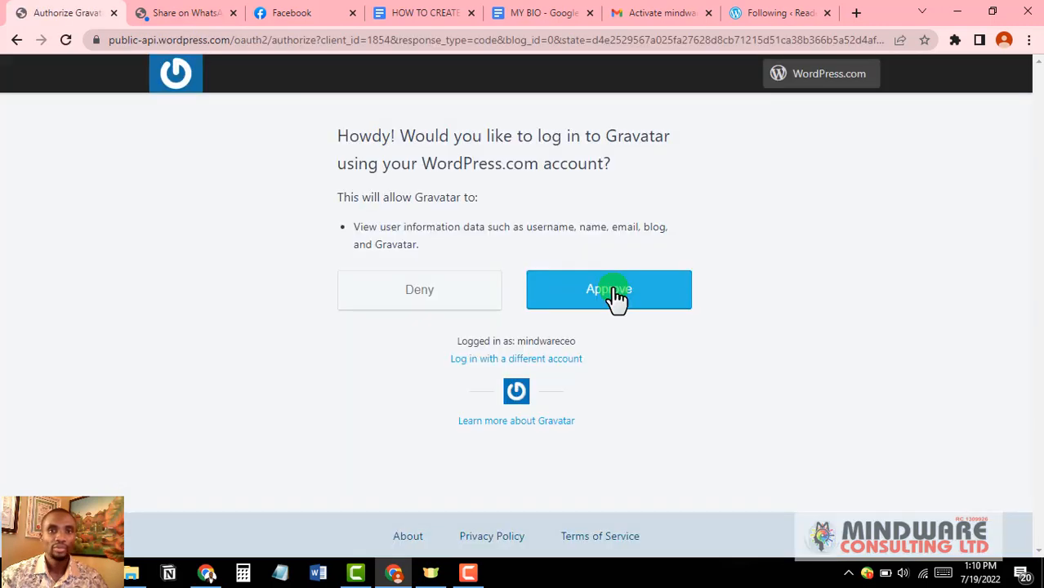
left_click(615, 293)
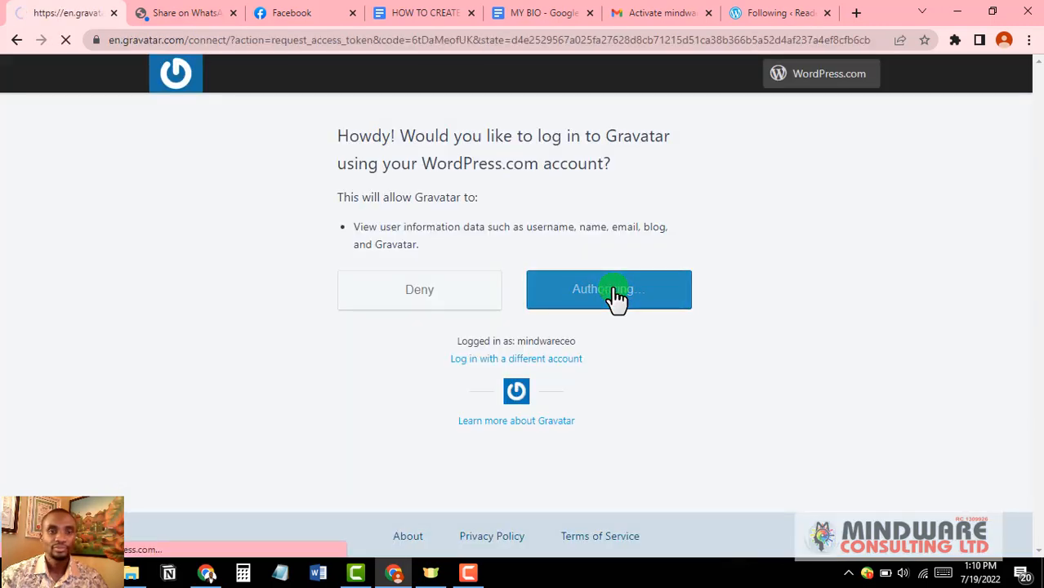
scroll(290, 309, "down", 2)
scroll(290, 306, "up", 2)
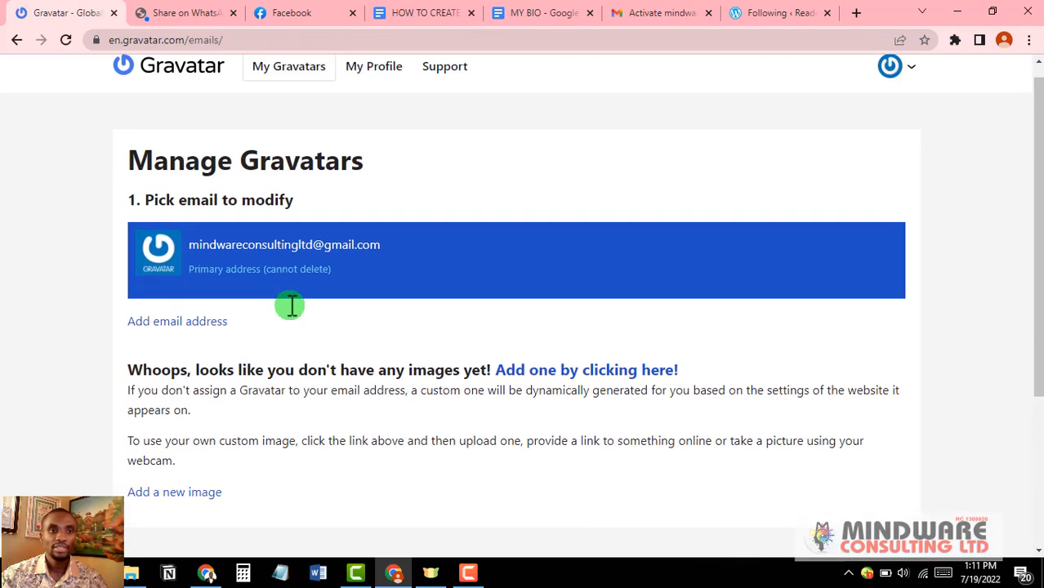
scroll(290, 307, "up", 1)
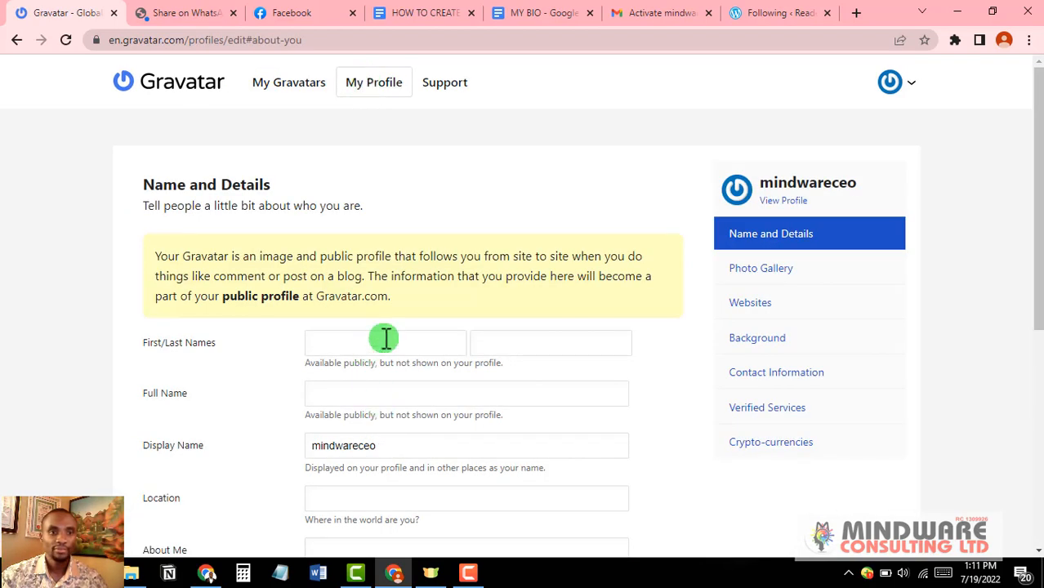
Step: Autofill the first, last and full name and location Nigeria from saved details
left_click(386, 338)
left_click(419, 386)
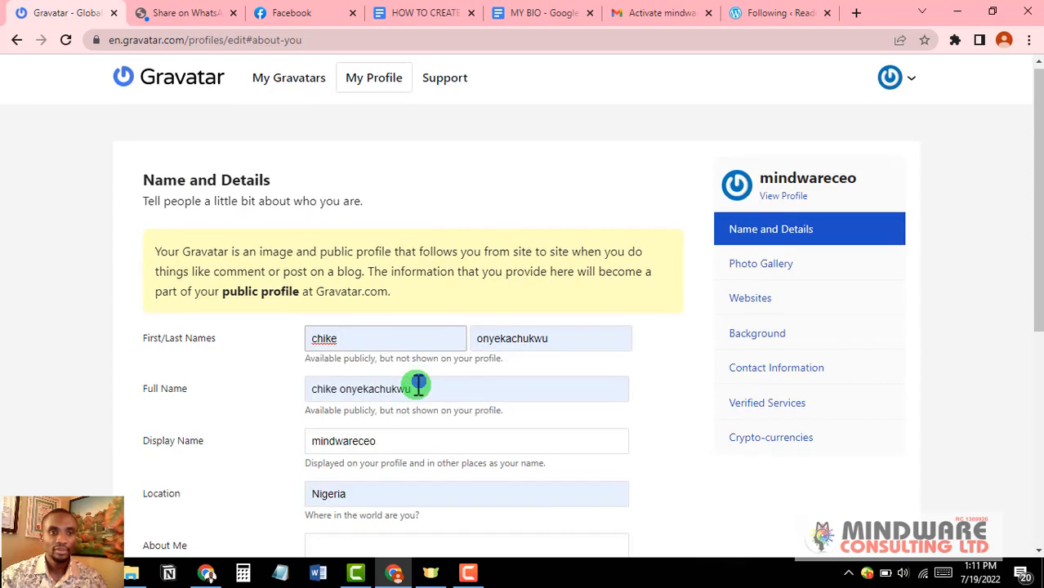
scroll(418, 386, "down", 2)
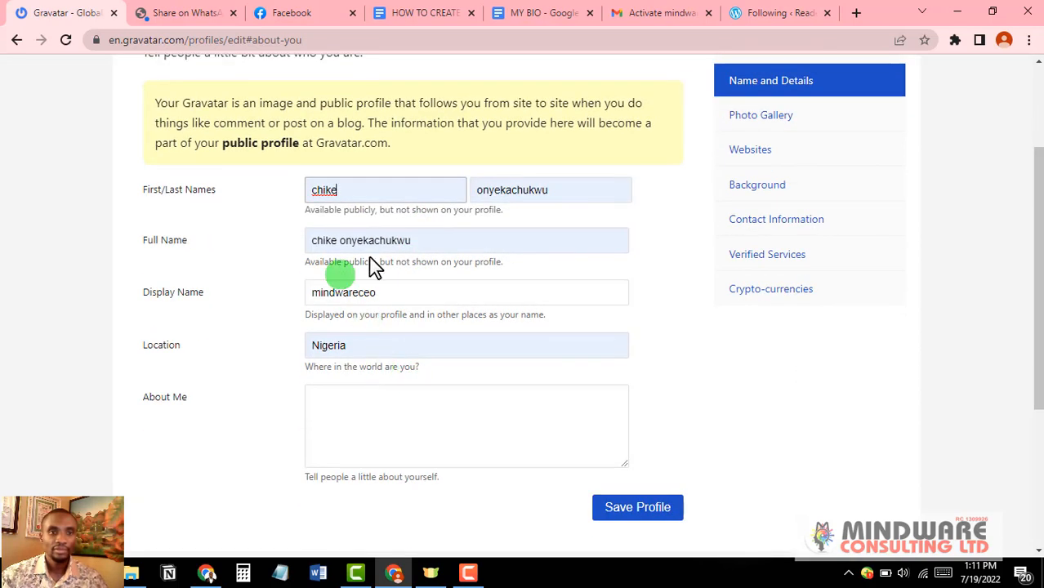
Step: Paste the content-creator bio into About Me and save the Gravatar profile
left_click(344, 411)
key("ctrl+v")
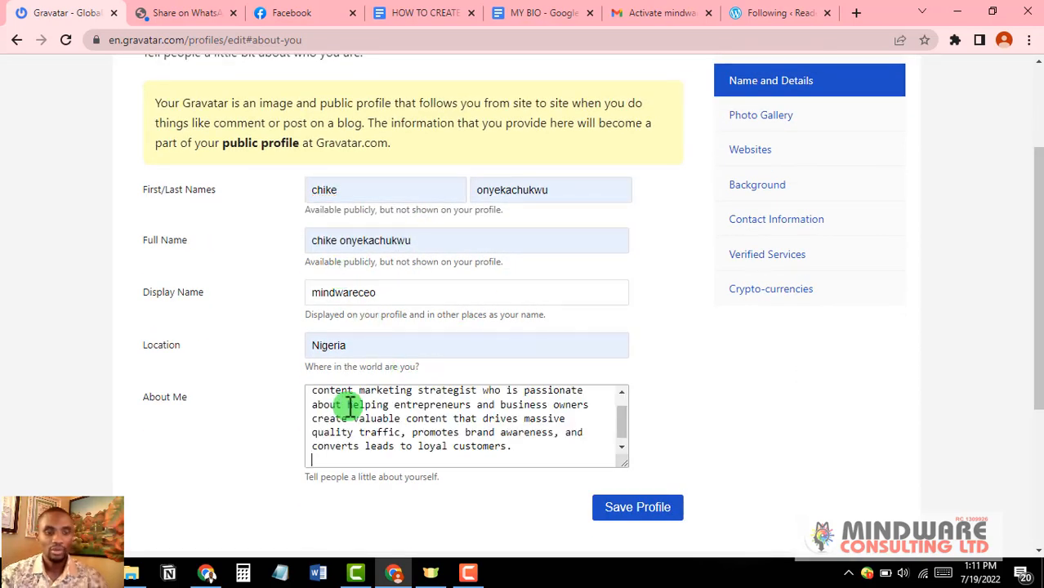
scroll(432, 422, "up", 1)
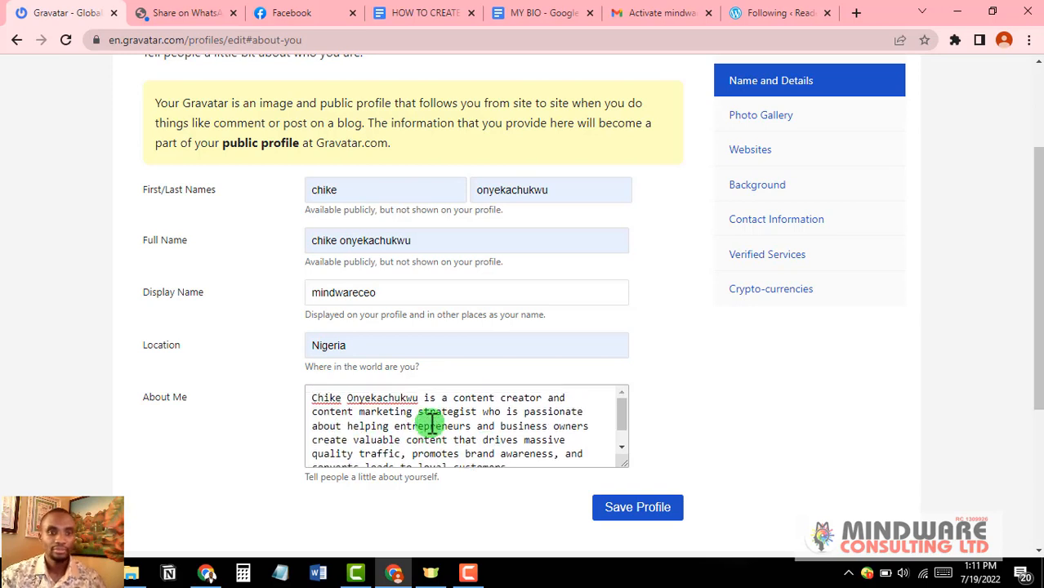
scroll(432, 422, "down", 1)
scroll(458, 424, "up", 1)
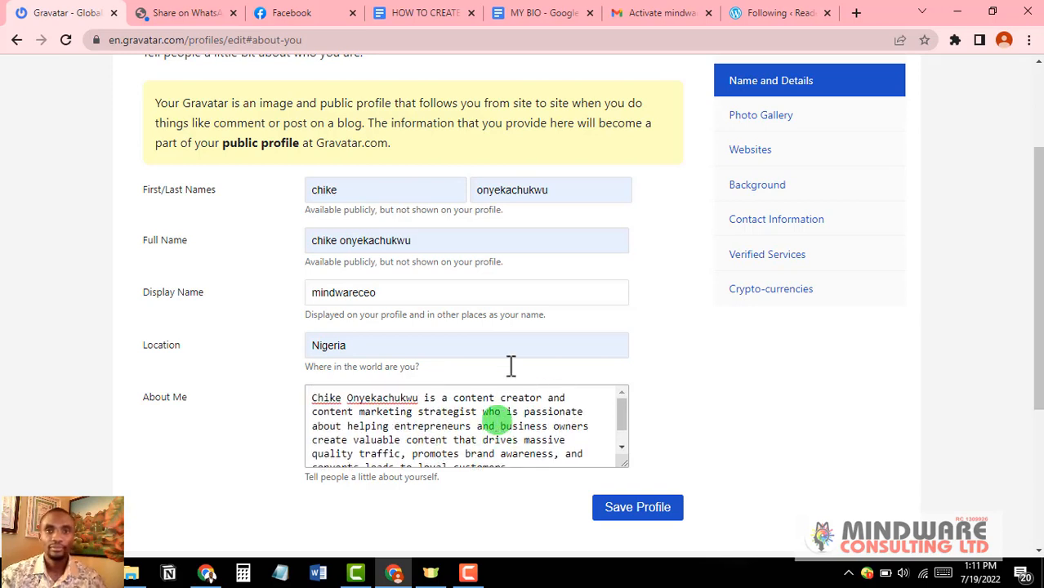
left_click(645, 512)
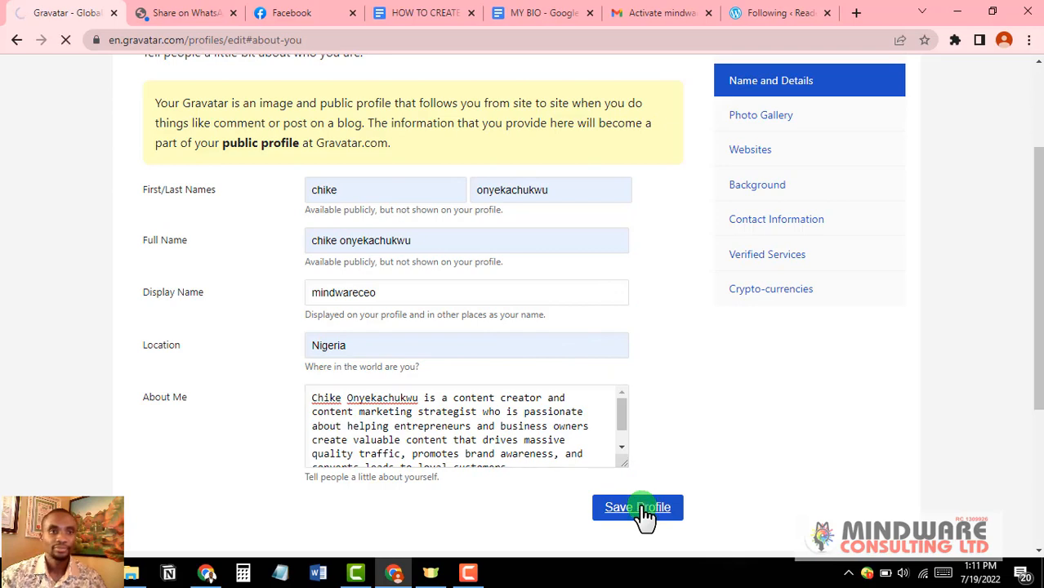
left_click(546, 237)
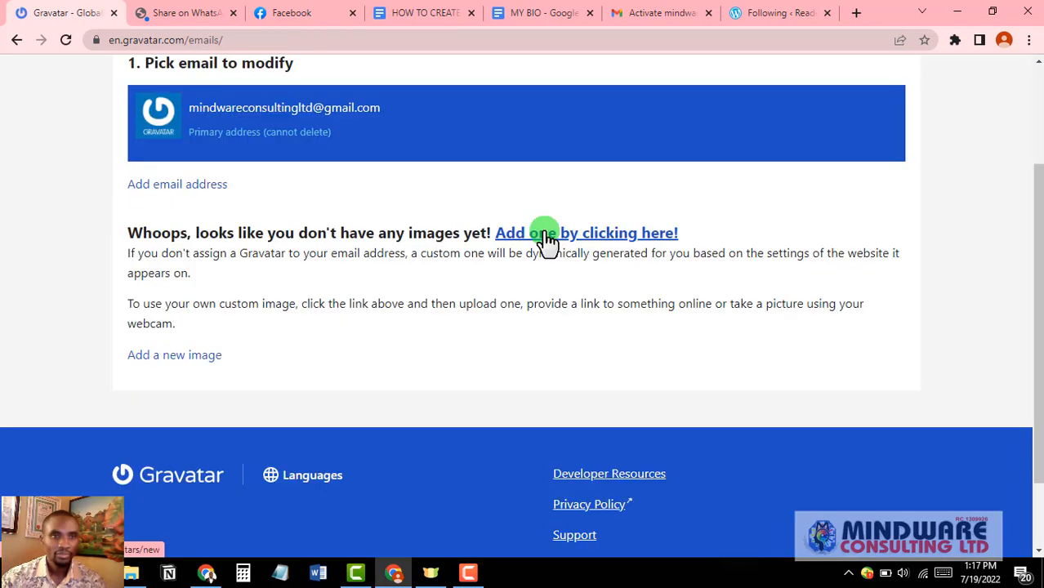
Step: Upload the image file 'photo' from the computer as the Gravatar and scroll to crop it
left_click(545, 237)
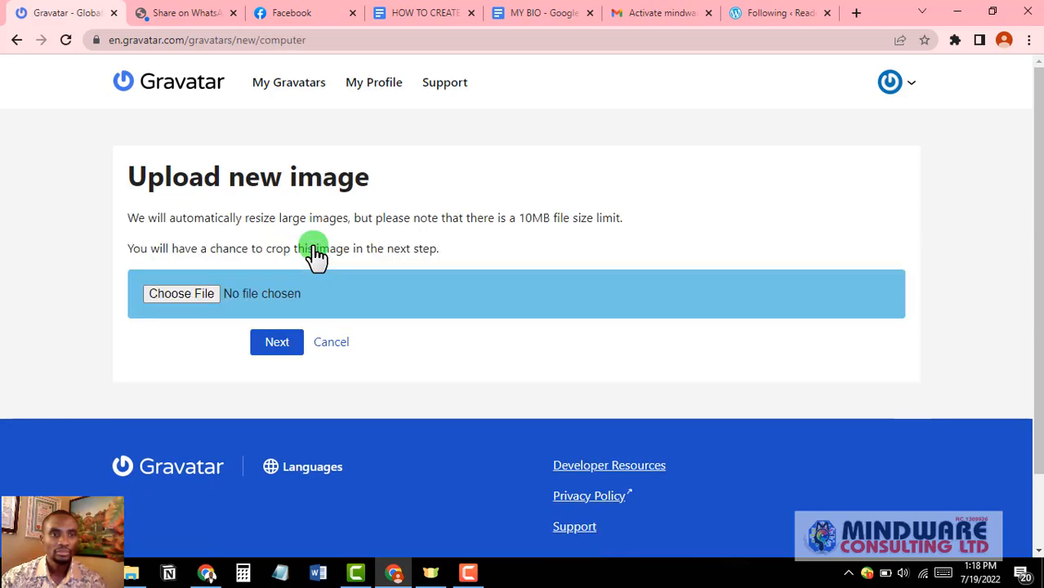
left_click(195, 293)
scroll(221, 229, "down", 10)
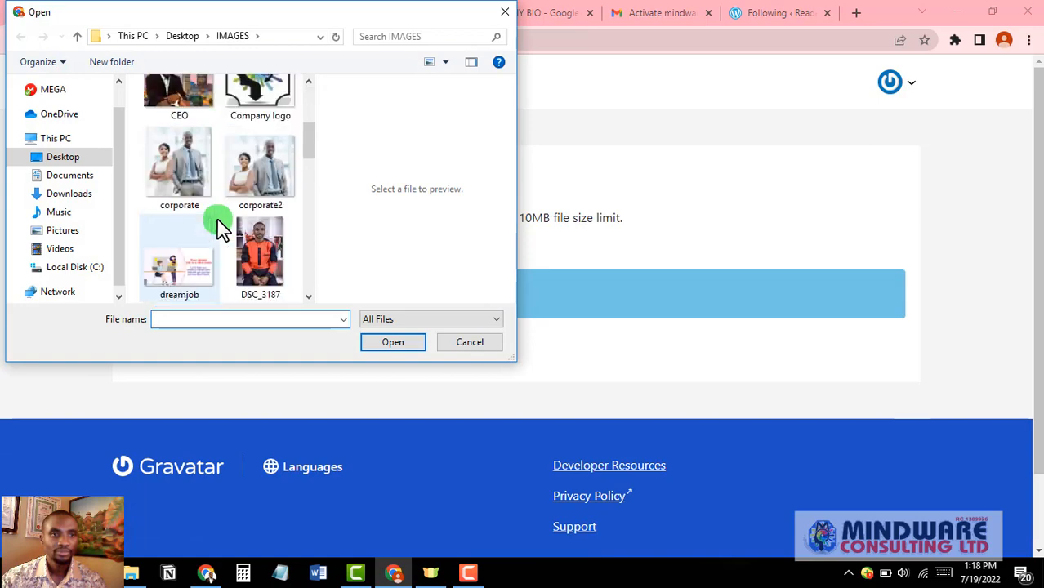
scroll(221, 229, "down", 4)
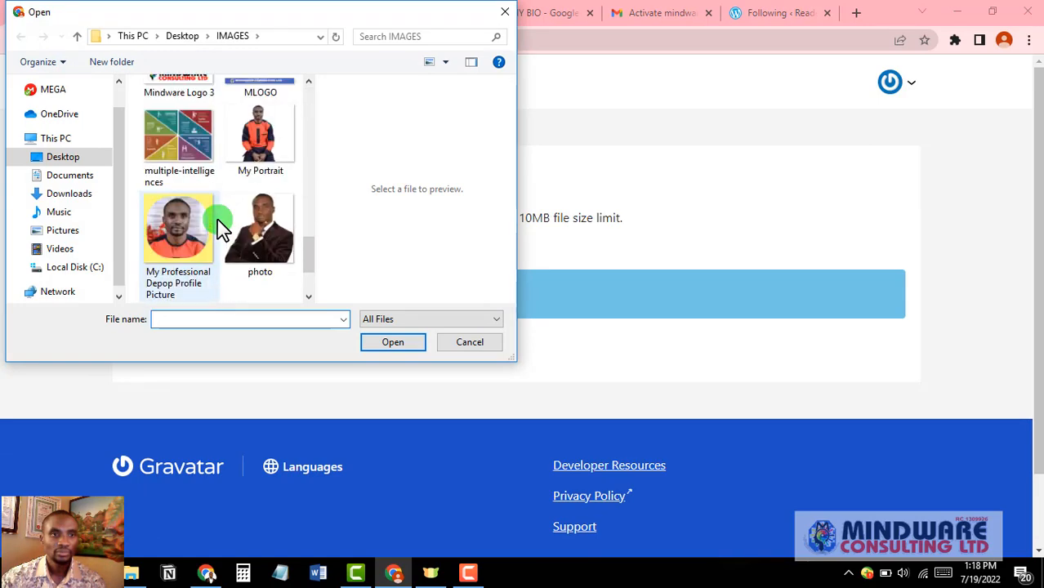
left_click(262, 122)
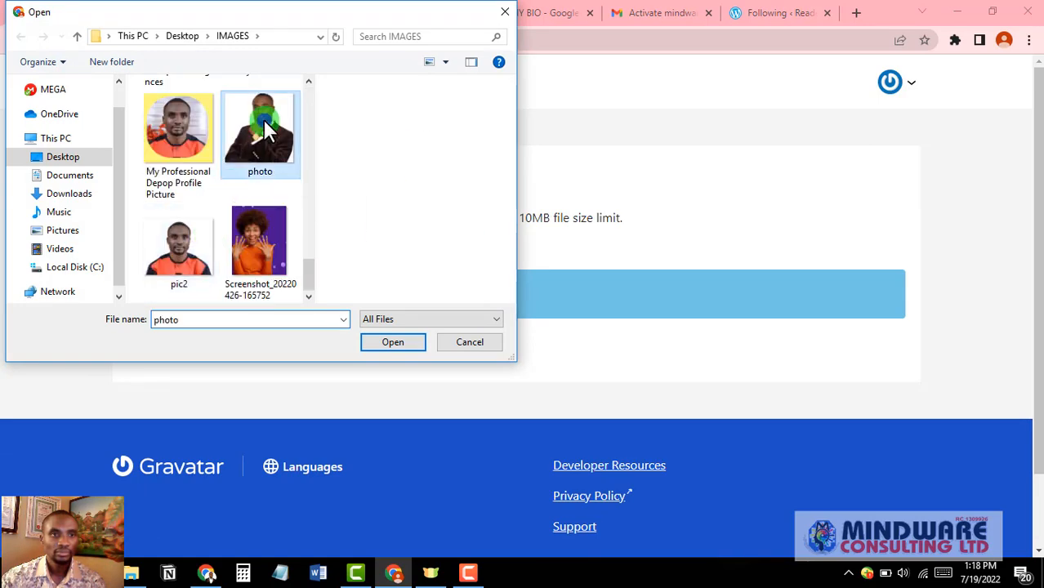
left_click(386, 343)
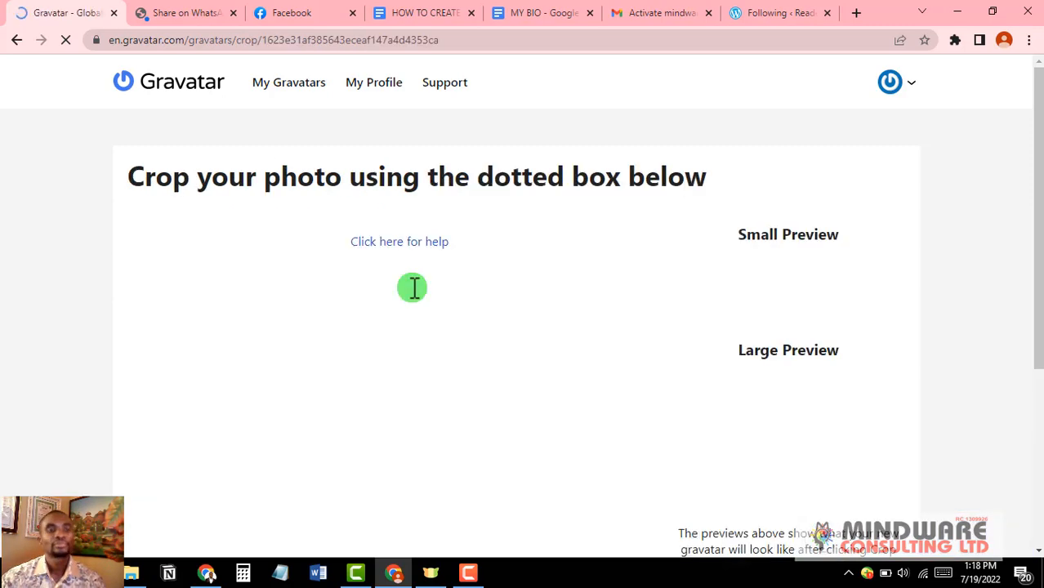
scroll(413, 288, "down", 3)
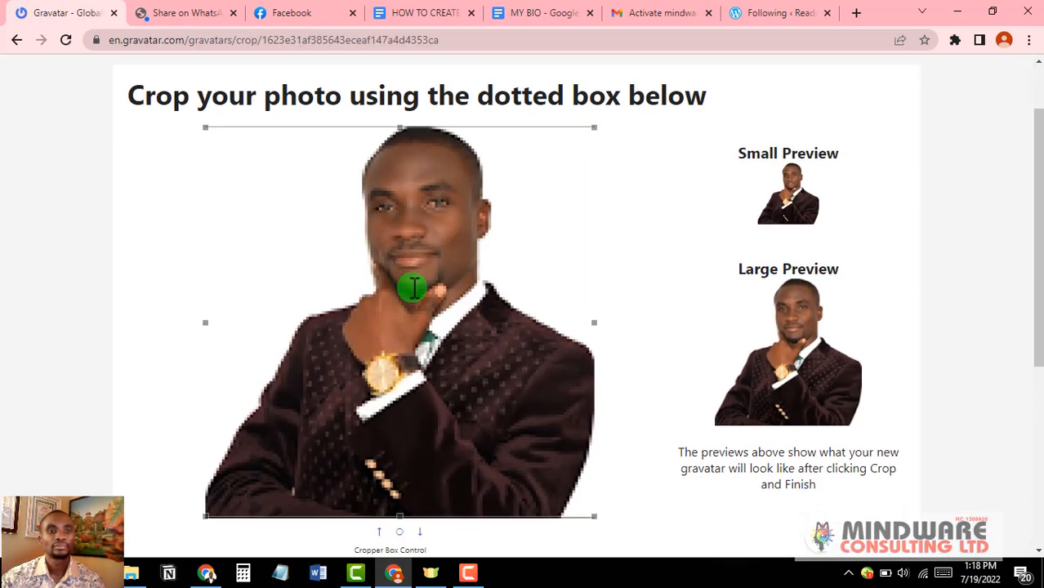
scroll(460, 222, "down", 3)
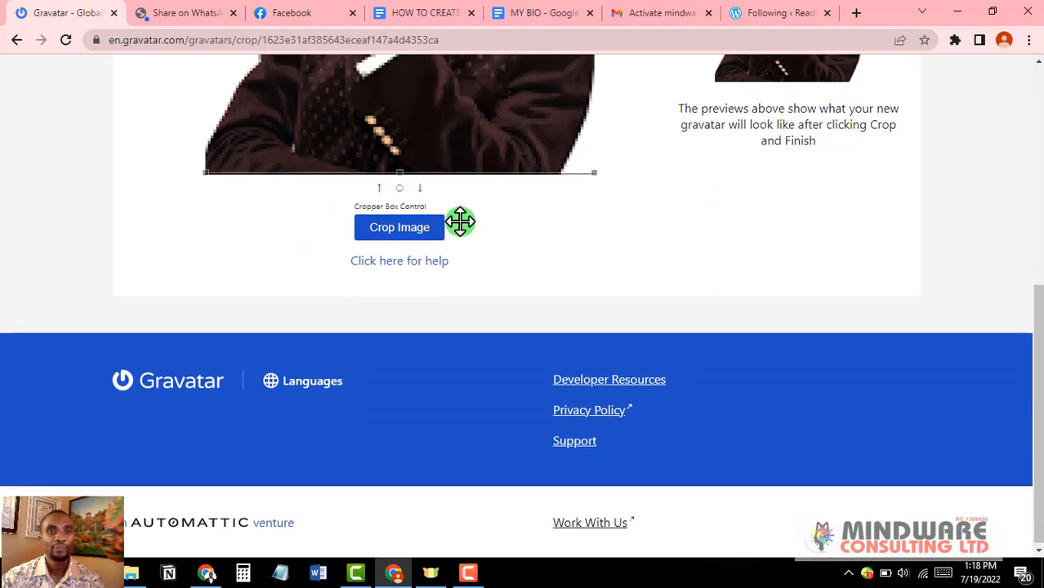
scroll(460, 221, "up", 4)
scroll(460, 221, "up", 1)
scroll(389, 242, "down", 3)
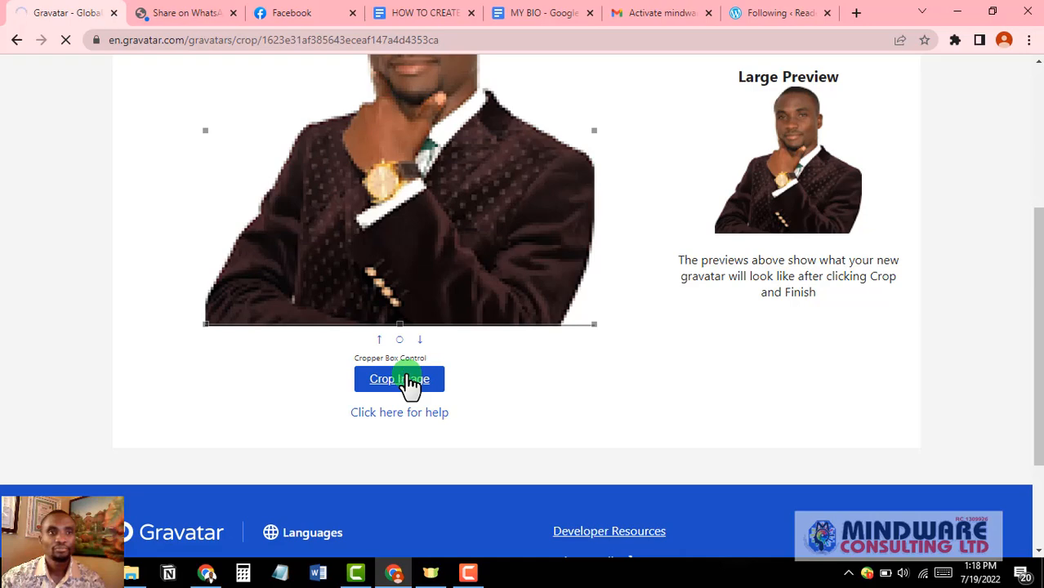
scroll(409, 359, "down", 4)
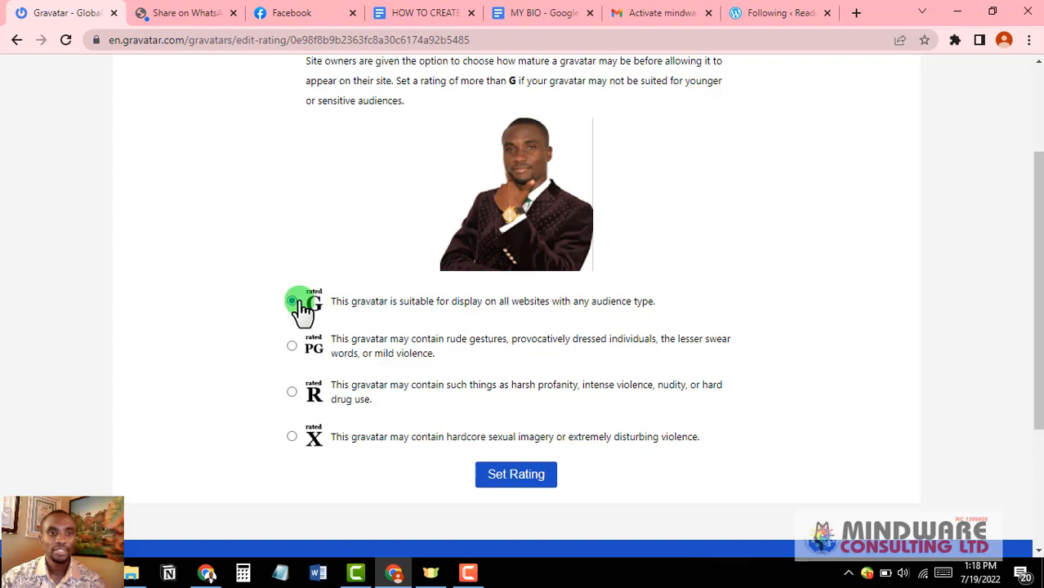
scroll(303, 309, "down", 1)
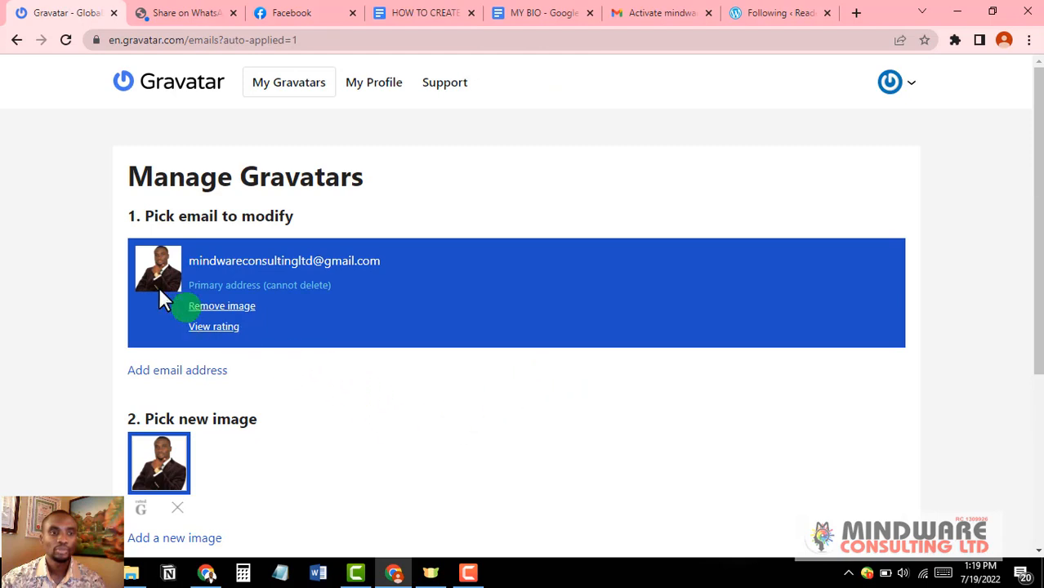
Step: Return to the WordPress Profile page from browser history and update the profile
left_click(18, 41)
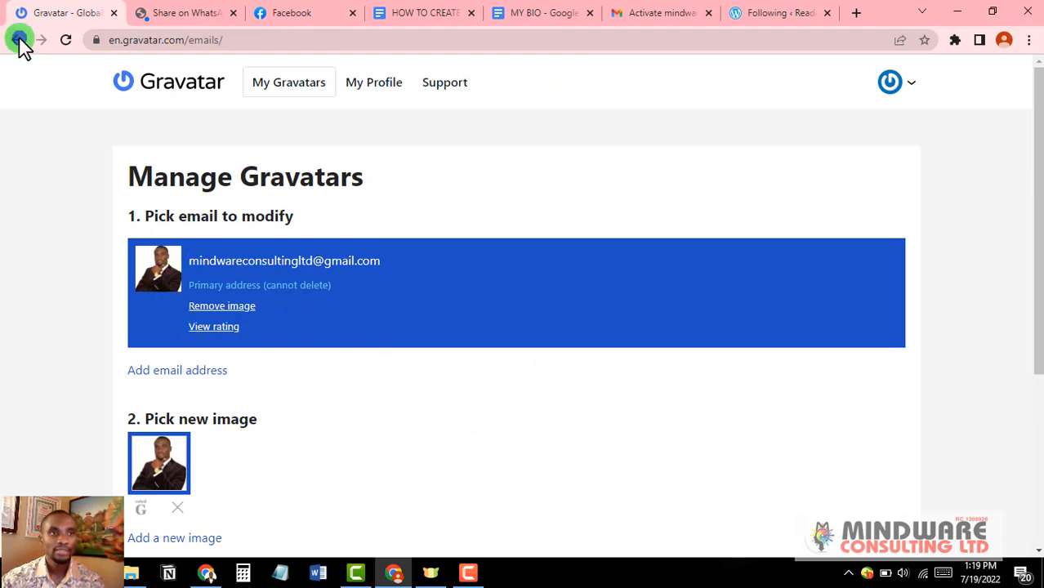
right_click(18, 41)
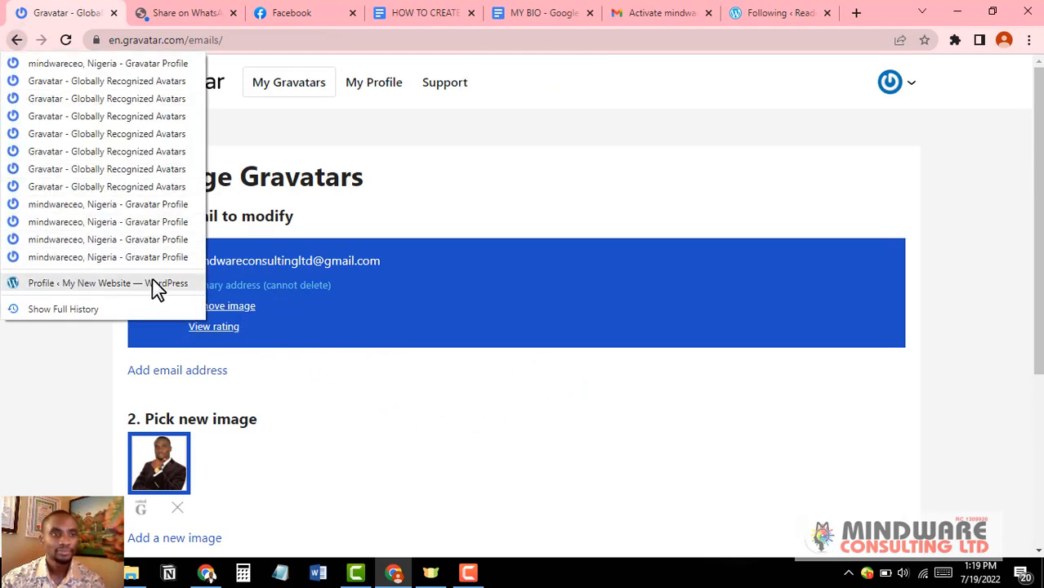
left_click(85, 282)
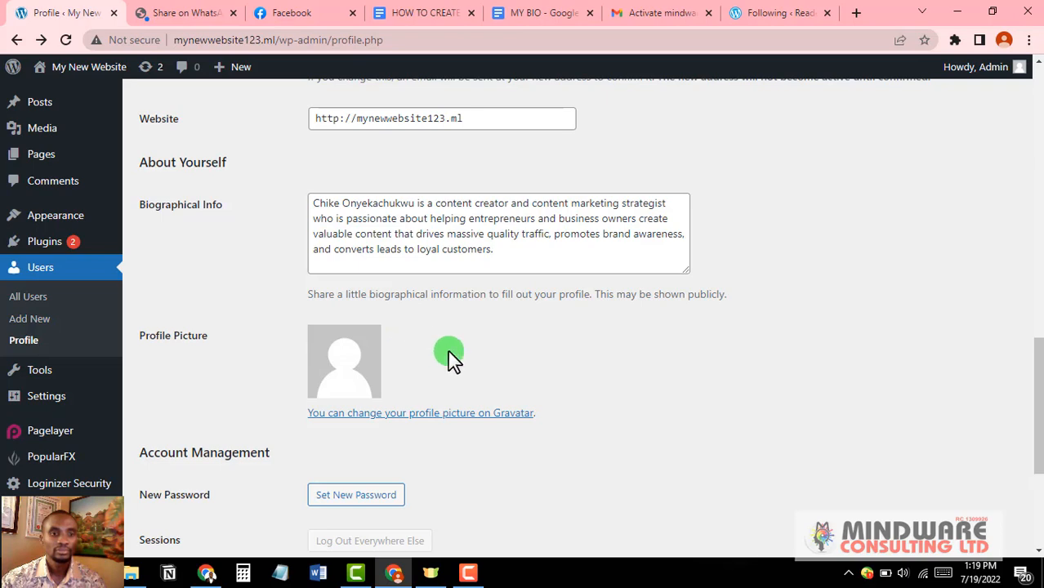
scroll(454, 359, "down", 3)
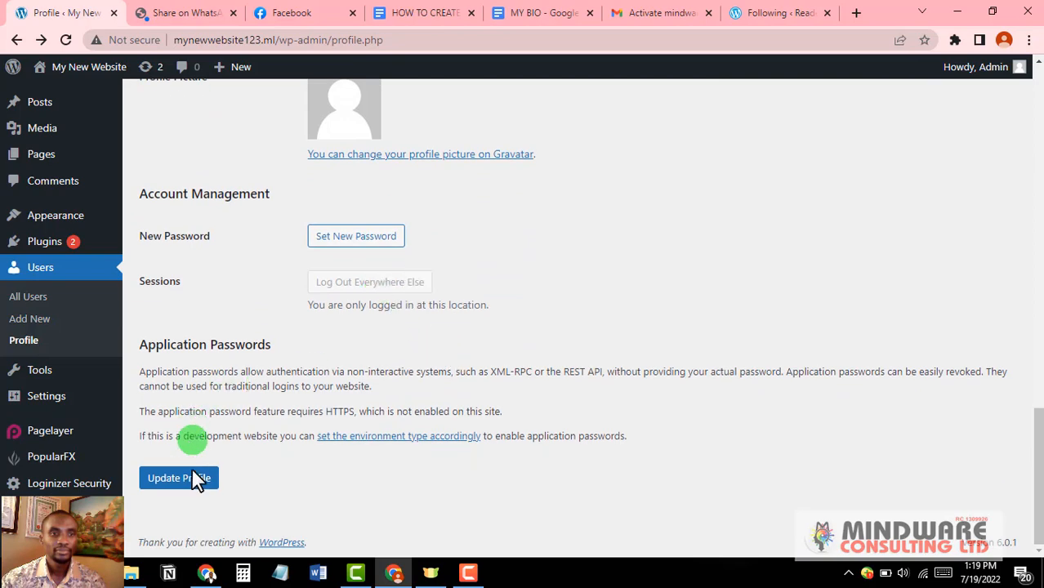
left_click(181, 479)
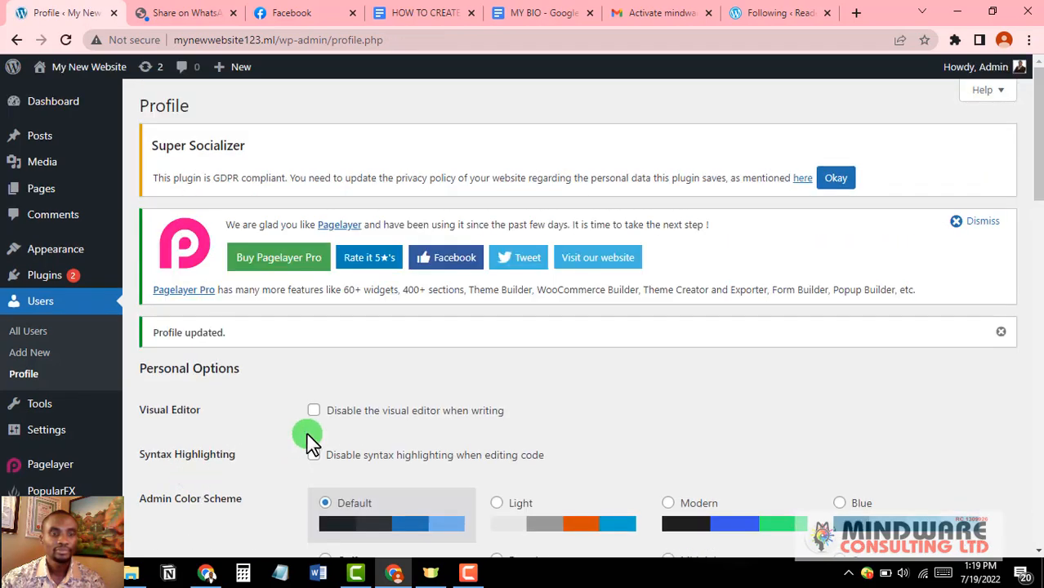
scroll(310, 438, "down", 3)
scroll(313, 437, "down", 10)
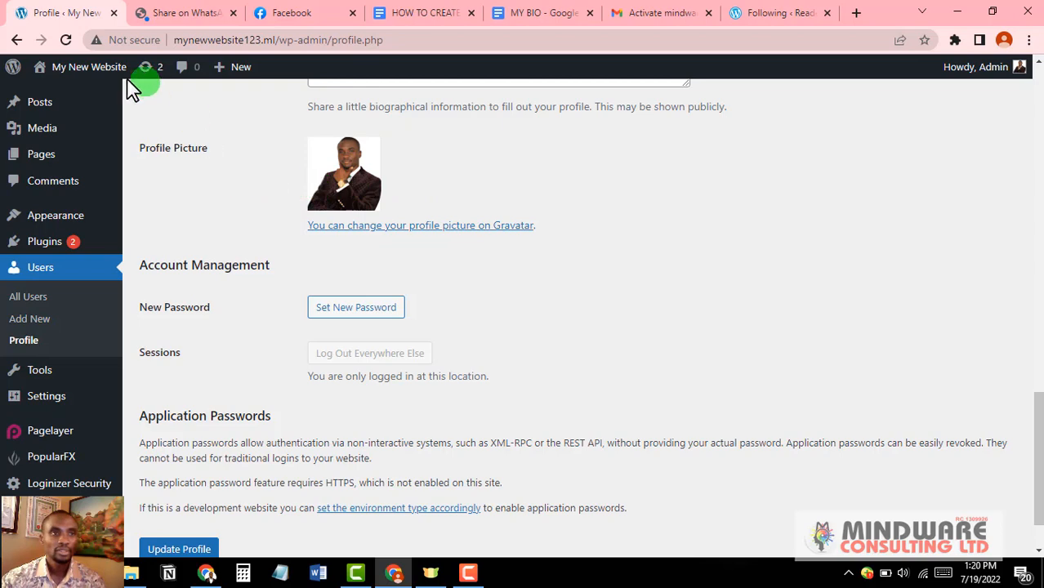
mouse_move(107, 80)
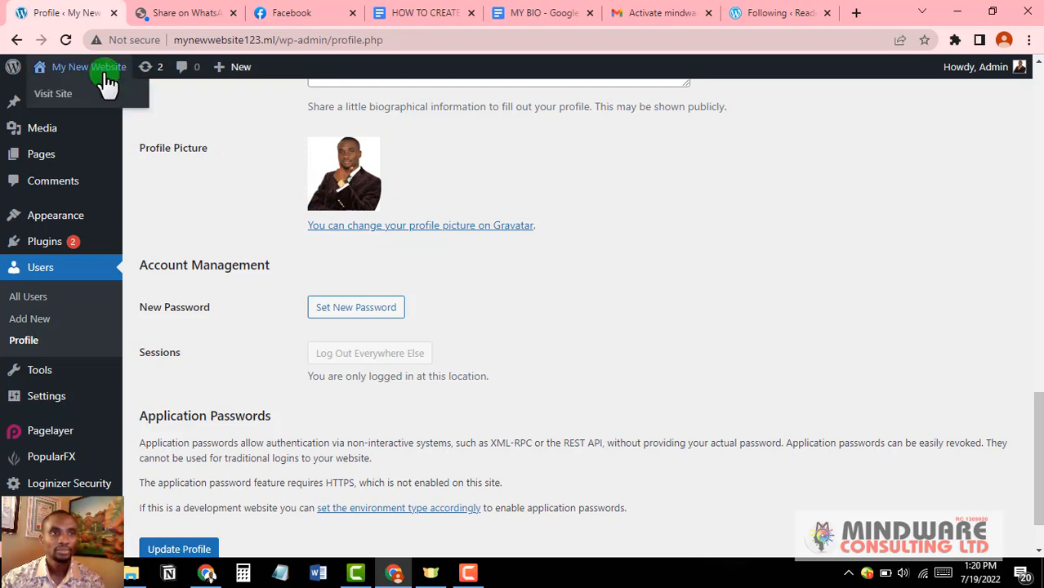
Step: Visit the live site and scroll through the 'How To Dress For Your Age And Body Shape' post
left_click(64, 96)
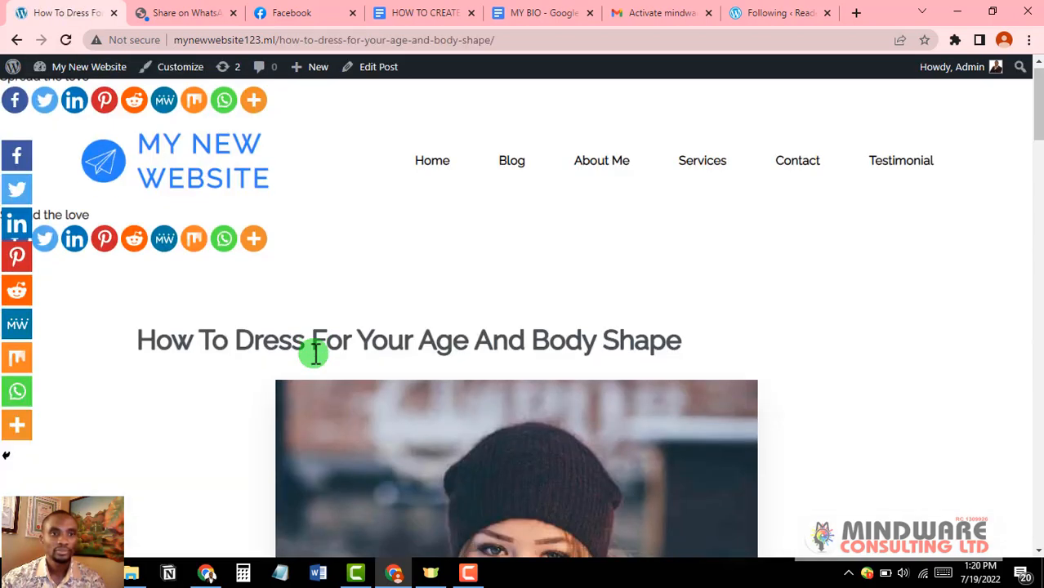
scroll(313, 354, "down", 10)
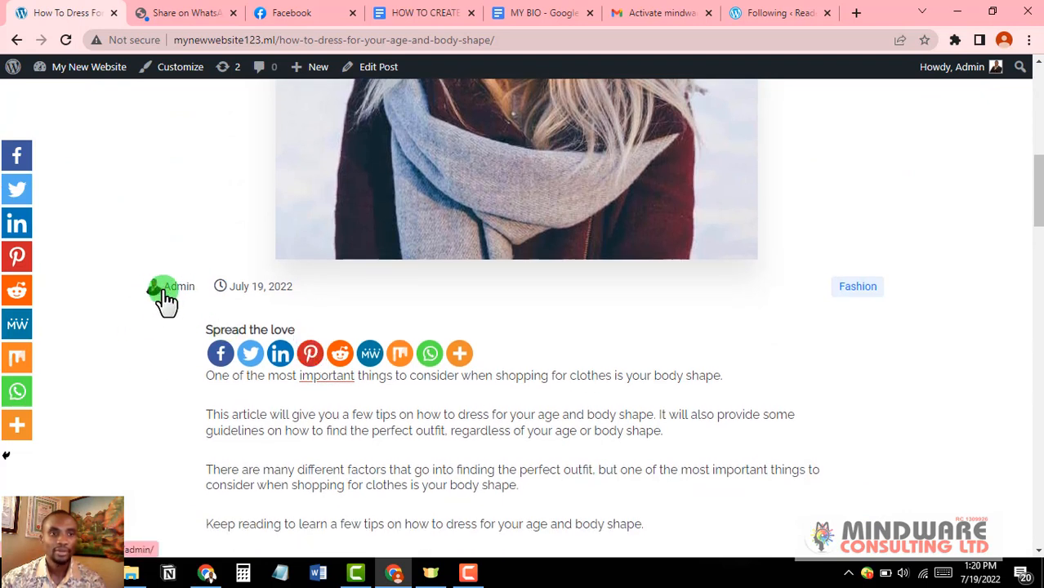
scroll(163, 300, "down", 8)
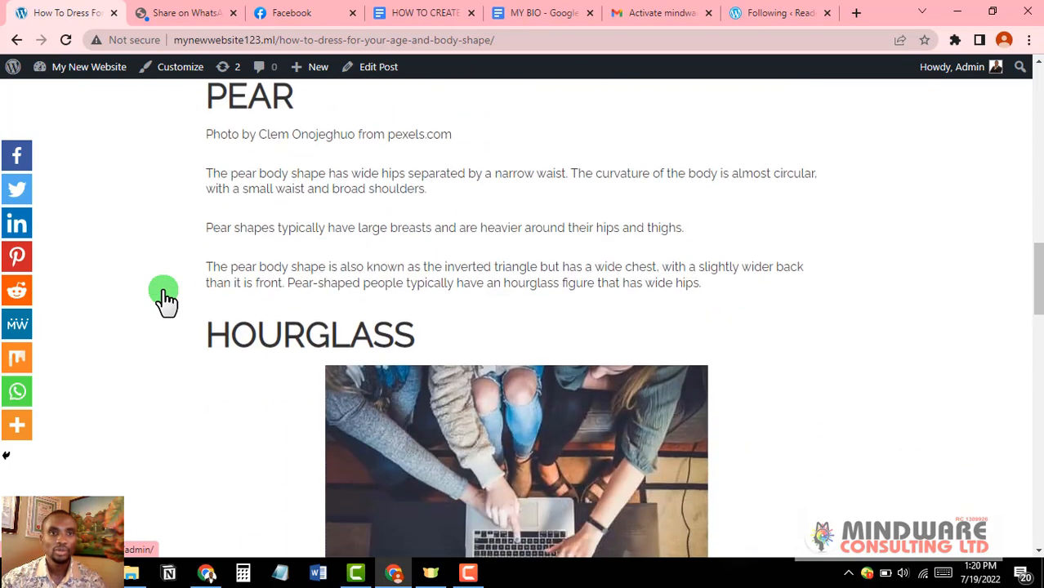
Step: In the outline document, give the STEP 10: EDIT BLOGGER PROFILE line a black highlight
left_click(421, 11)
scroll(384, 409, "down", 2)
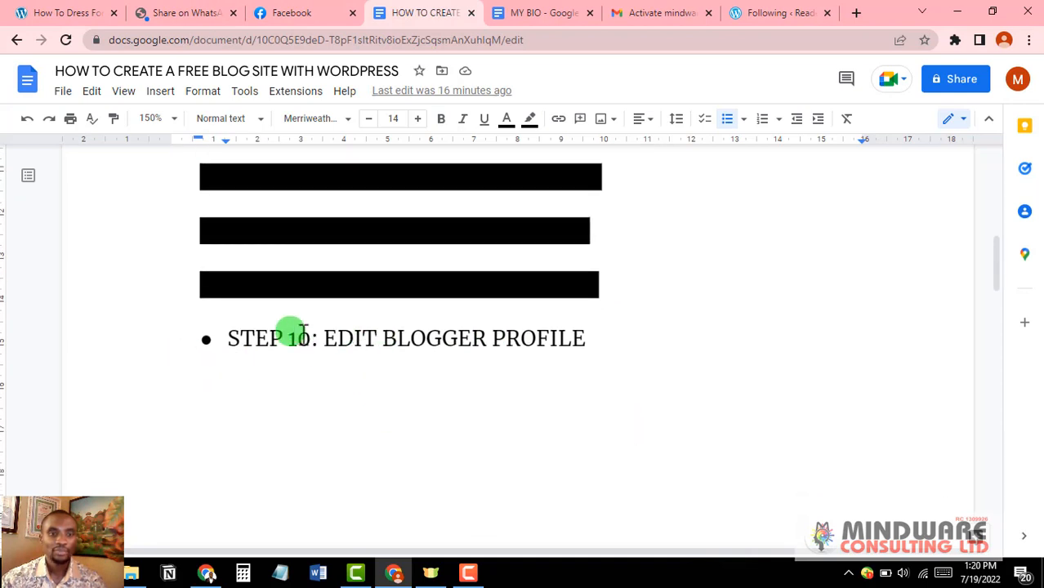
left_click_drag(590, 338, 223, 341)
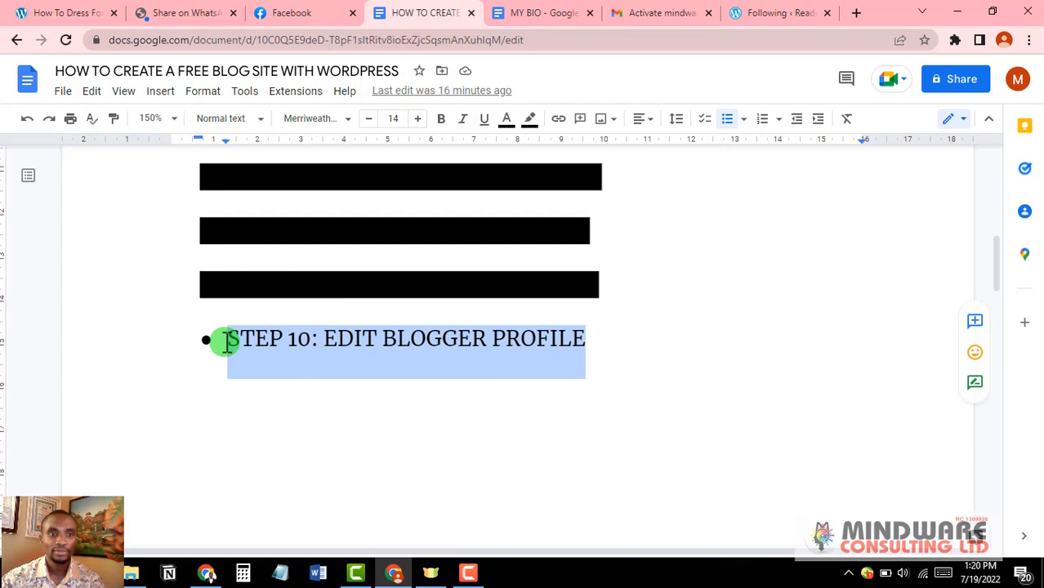
left_click(533, 121)
left_click(536, 199)
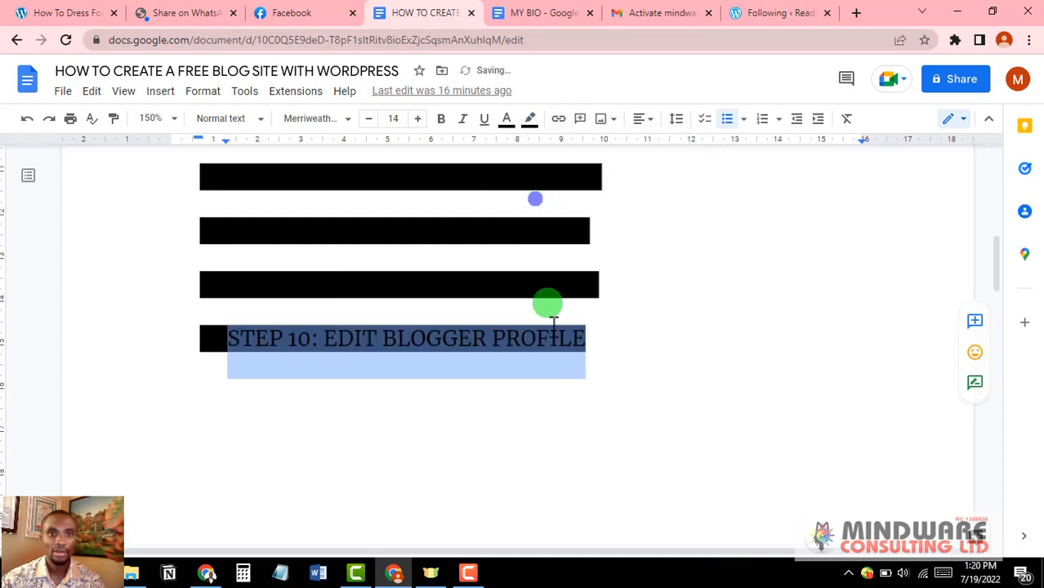
Step: Glance over the published blog post, then come back to the outline document
scroll(564, 361, "down", 5)
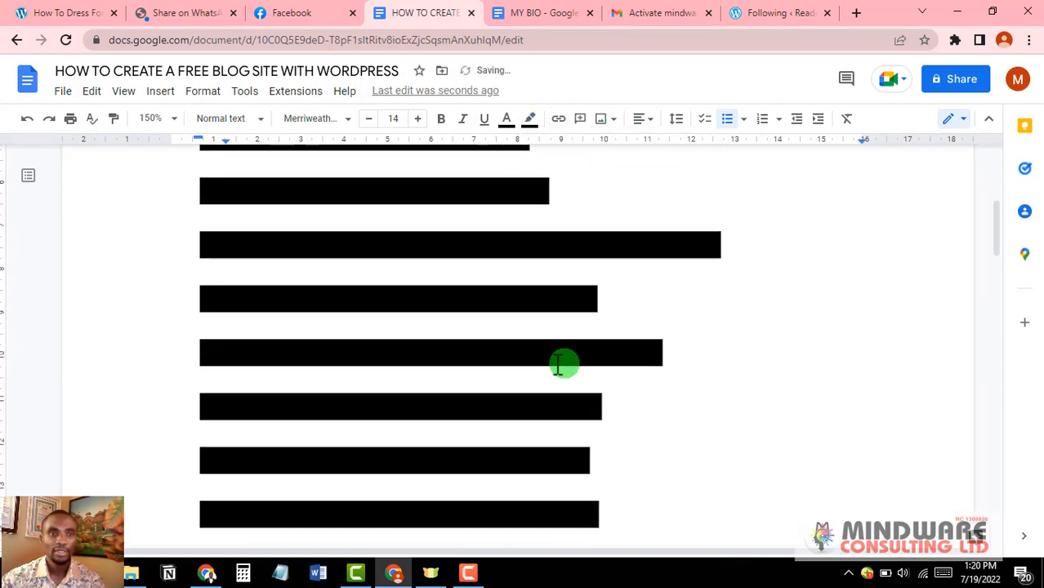
left_click(59, 10)
scroll(448, 376, "up", 15)
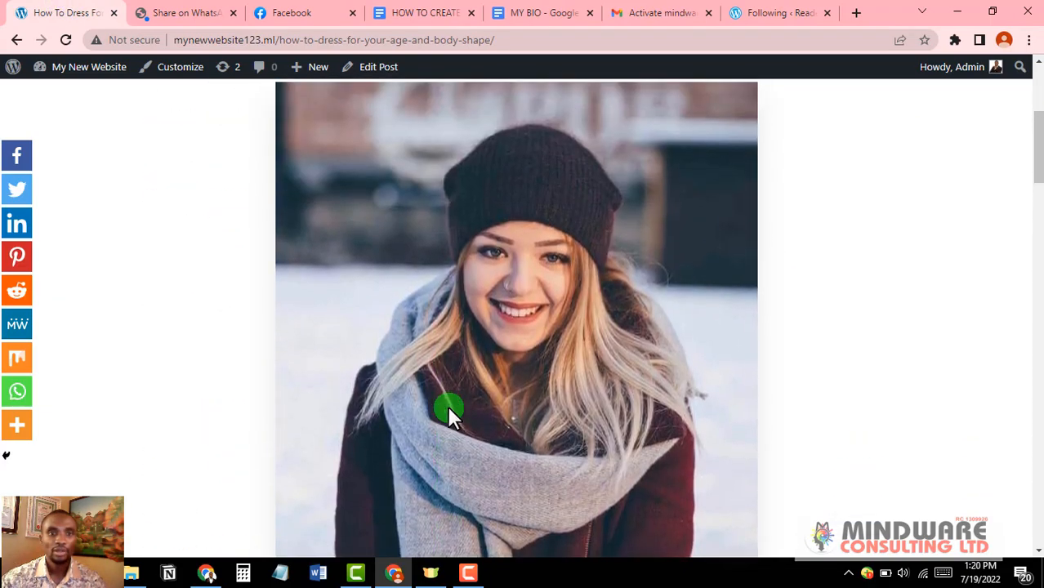
scroll(449, 407, "down", 5)
scroll(449, 407, "up", 1)
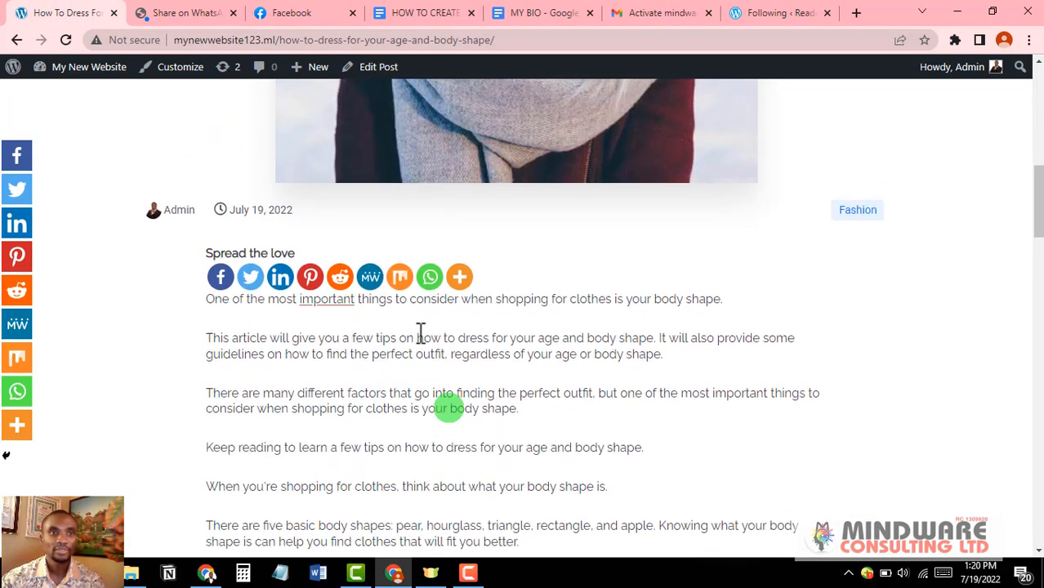
left_click(419, 13)
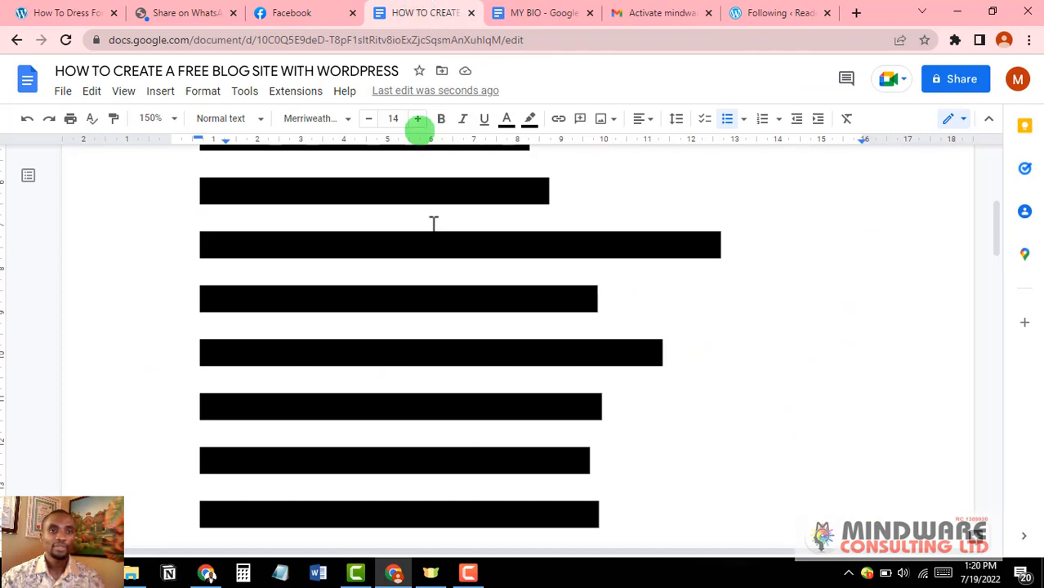
Step: Reveal the STEP 1: GET DOMAIN NAME and STEP 2 lines with a white highlight
scroll(452, 373, "up", 5)
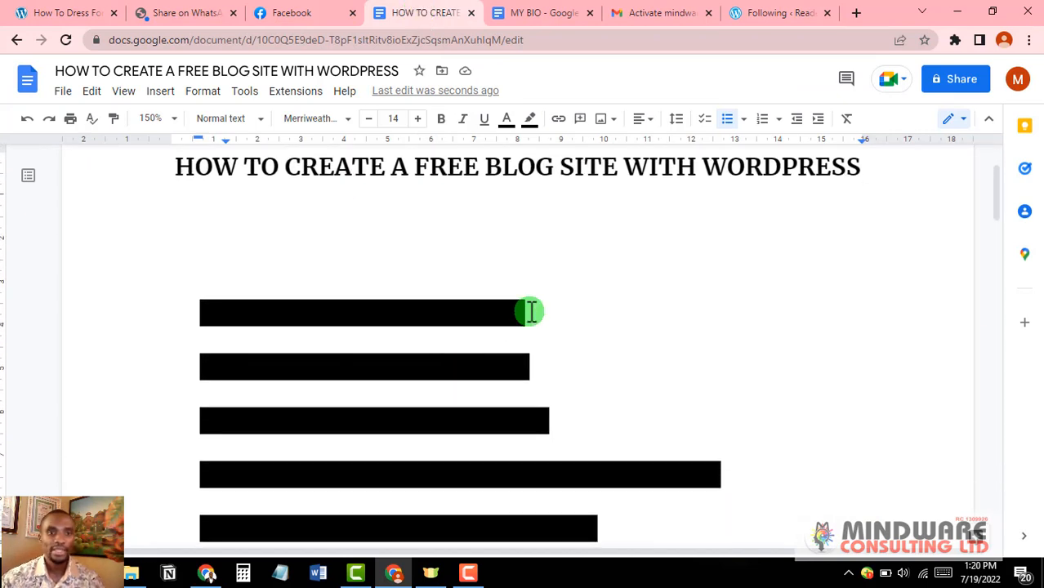
left_click_drag(530, 313, 173, 310)
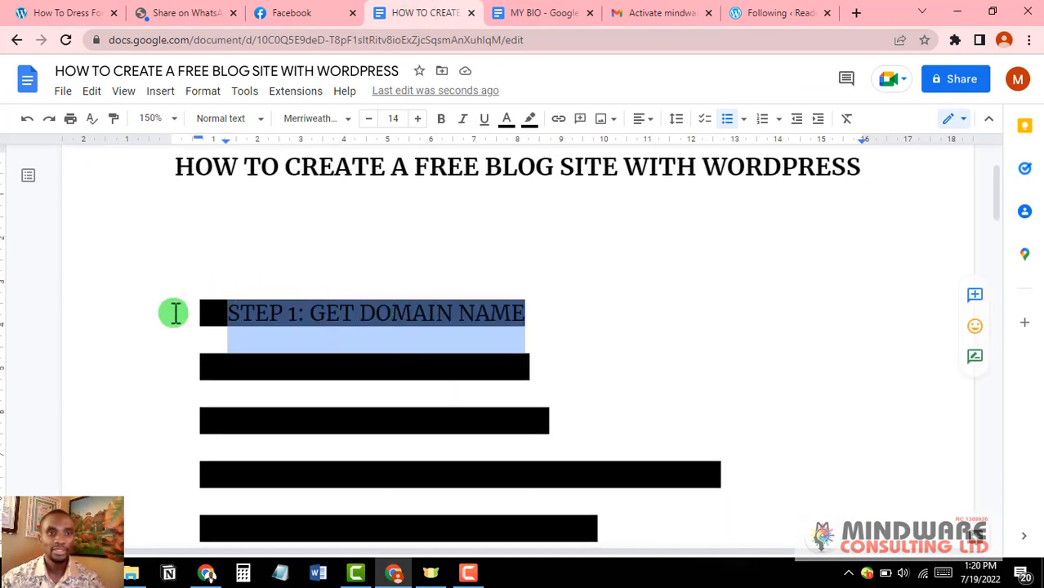
left_click(530, 120)
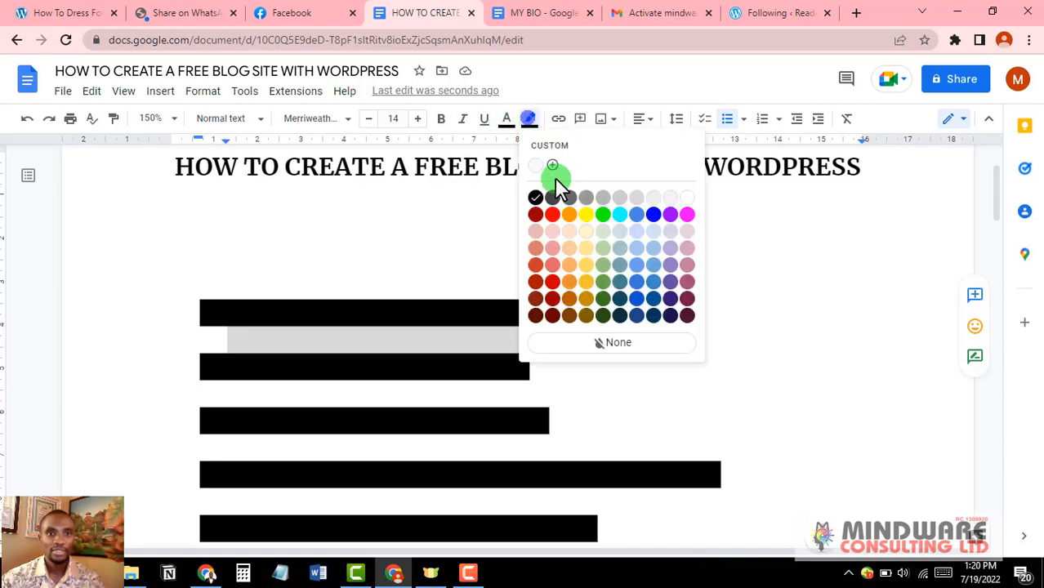
left_click(687, 198)
left_click(552, 330)
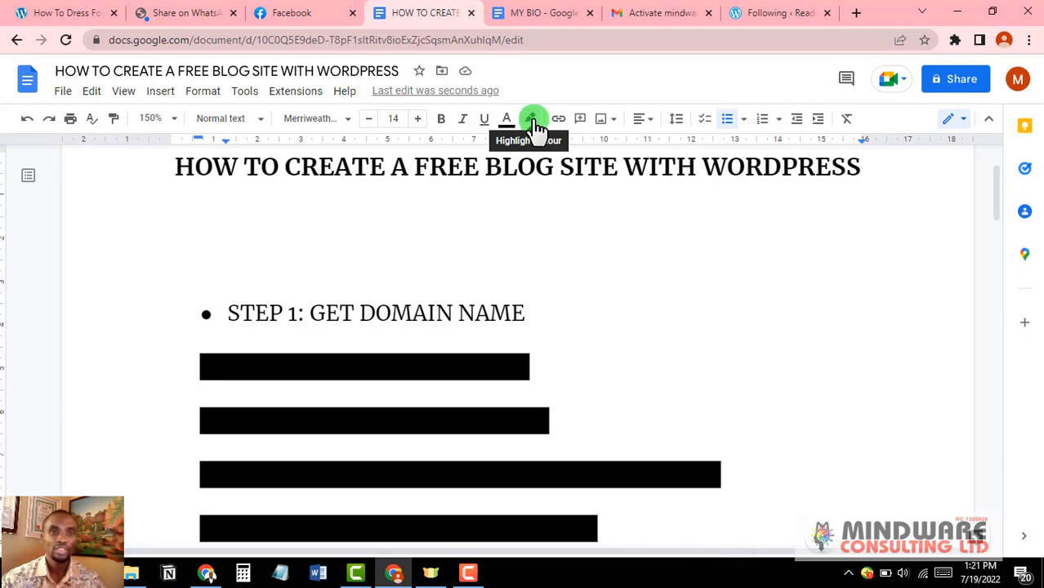
scroll(552, 354, "down", 1)
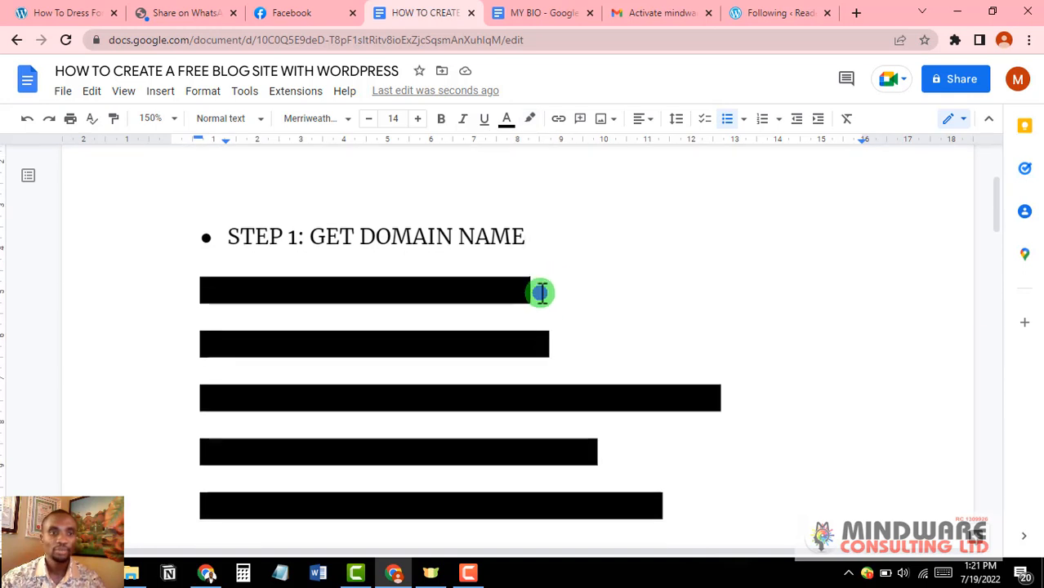
left_click_drag(541, 292, 188, 283)
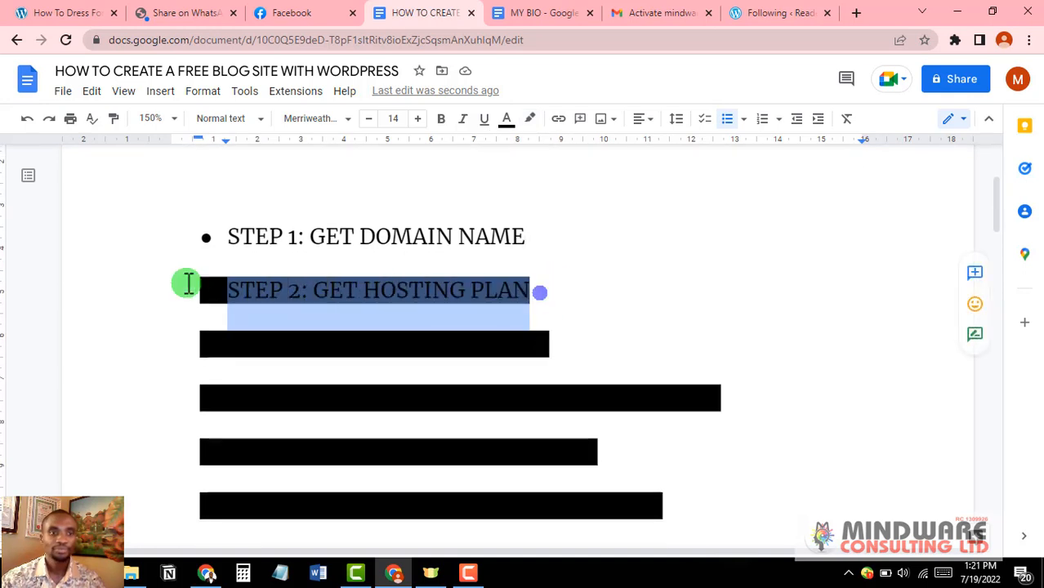
left_click(529, 118)
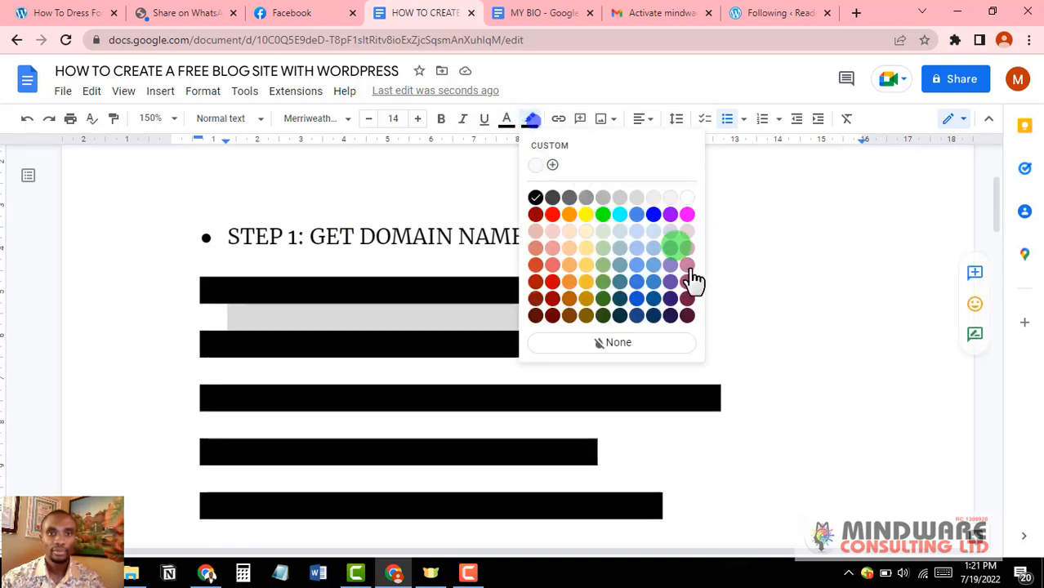
left_click(689, 198)
left_click(636, 322)
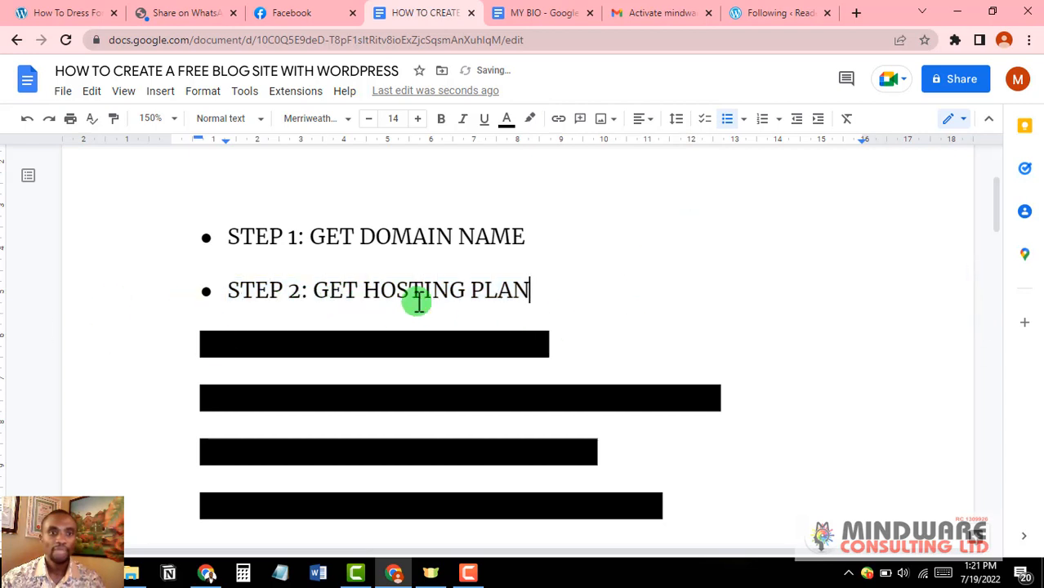
Step: Clear the black highlight from STEP 3 and STEP 4: IMPORT THEMES & IMPORT PLUGINS
left_click(532, 122)
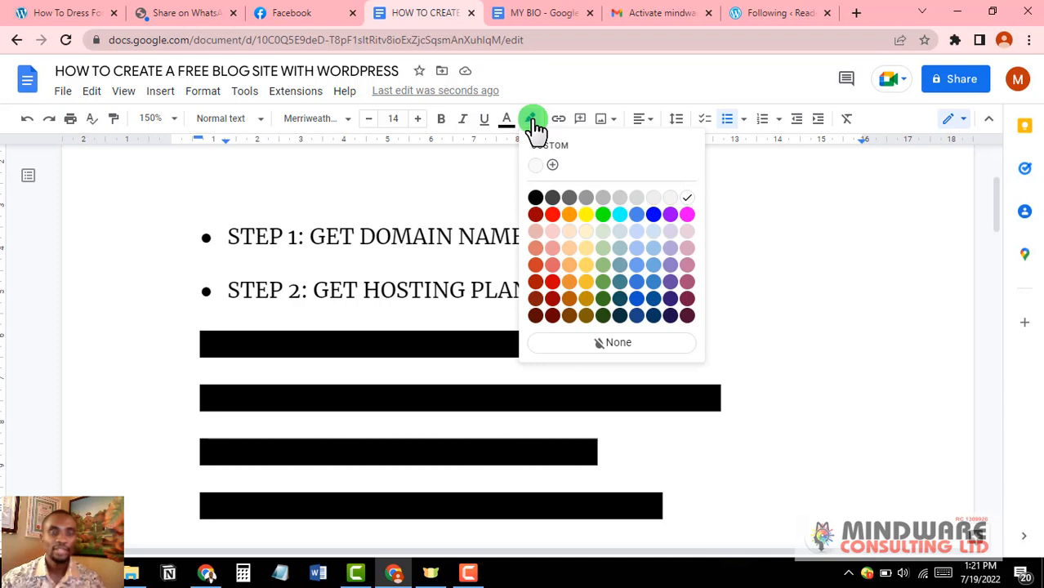
left_click(419, 320)
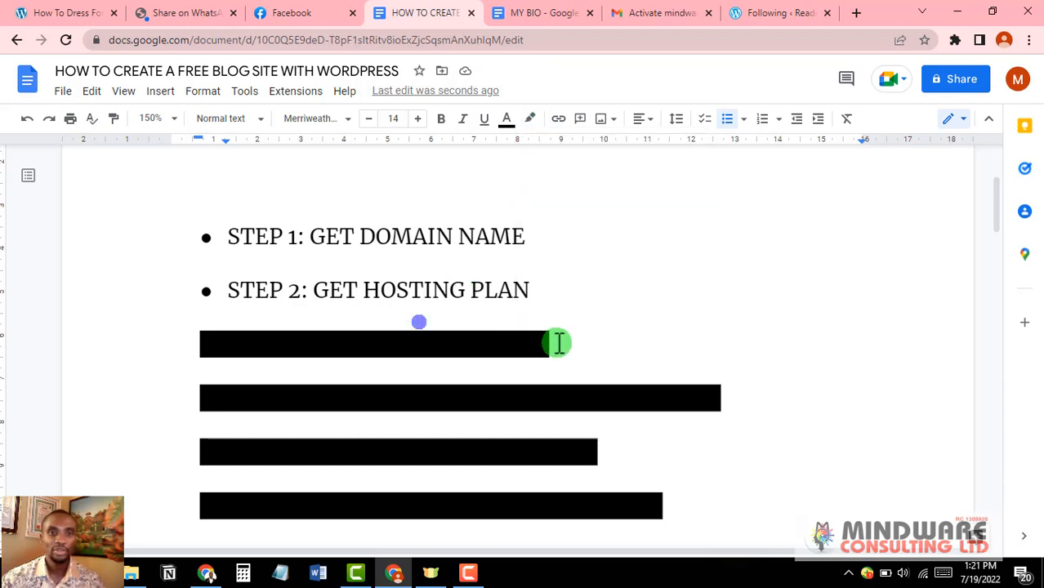
left_click_drag(556, 343, 168, 341)
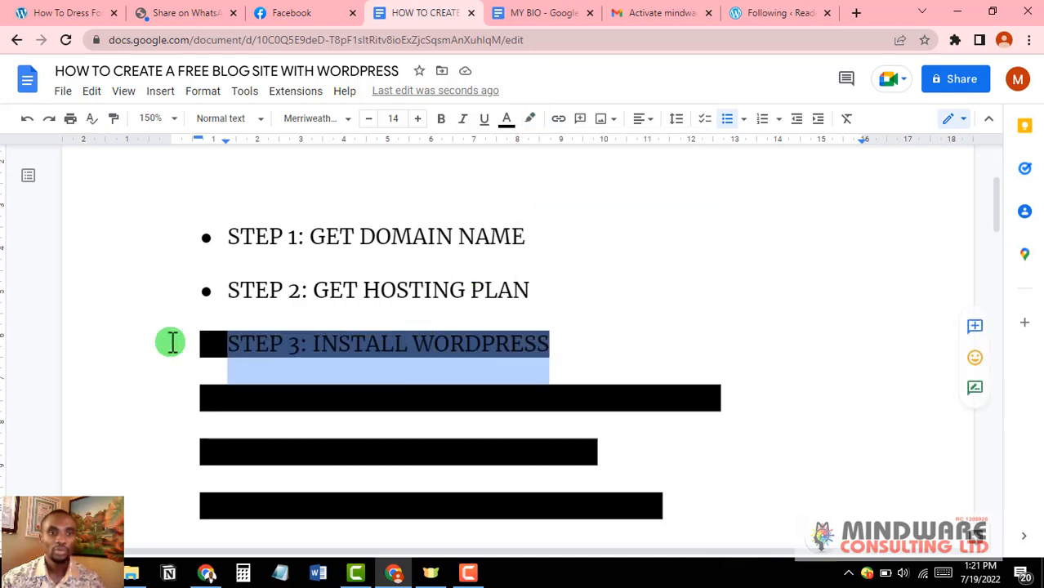
left_click(531, 121)
left_click(652, 199)
scroll(385, 364, "down", 1)
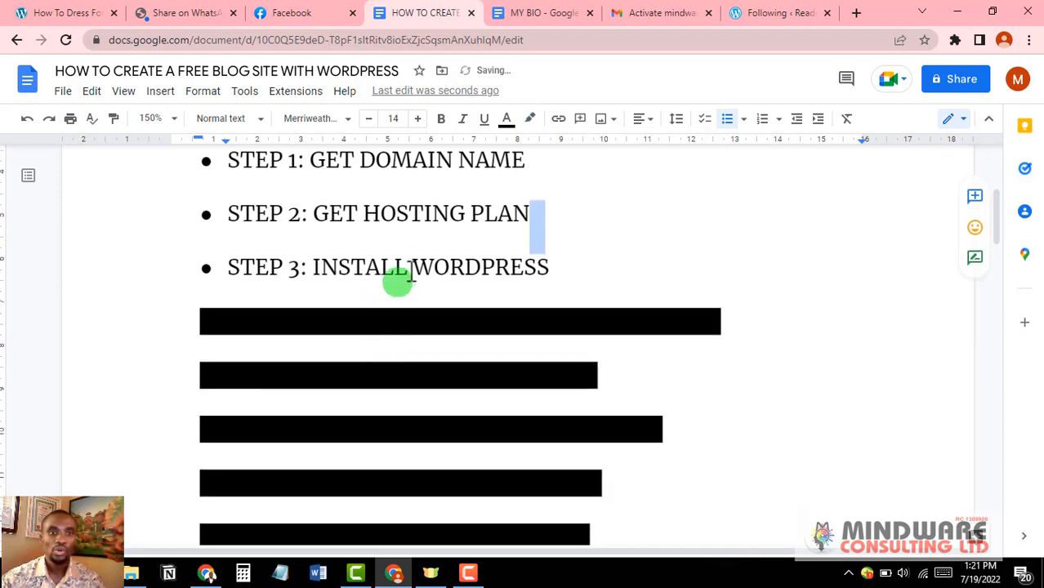
left_click(414, 270)
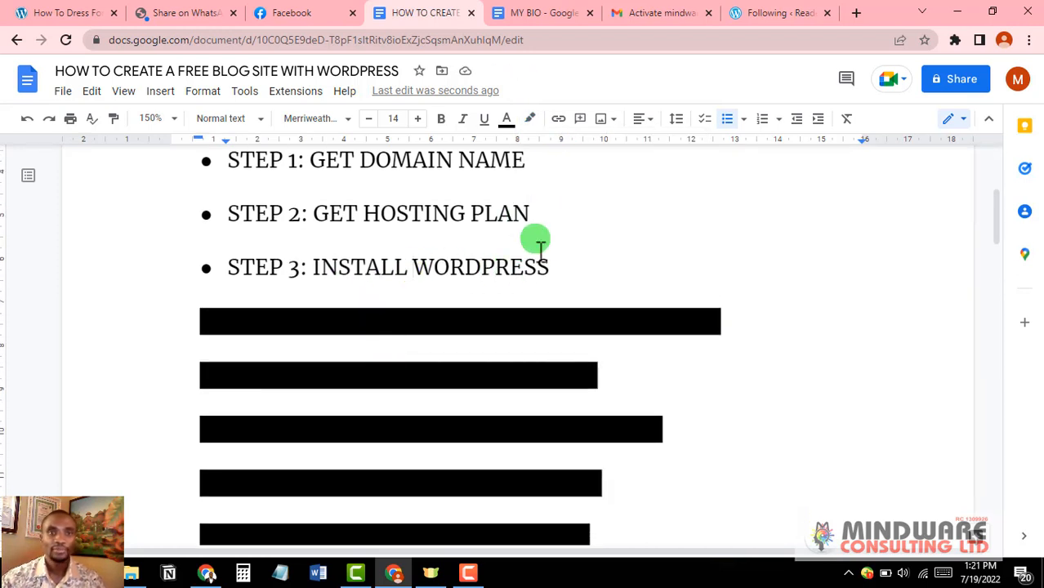
left_click(730, 324)
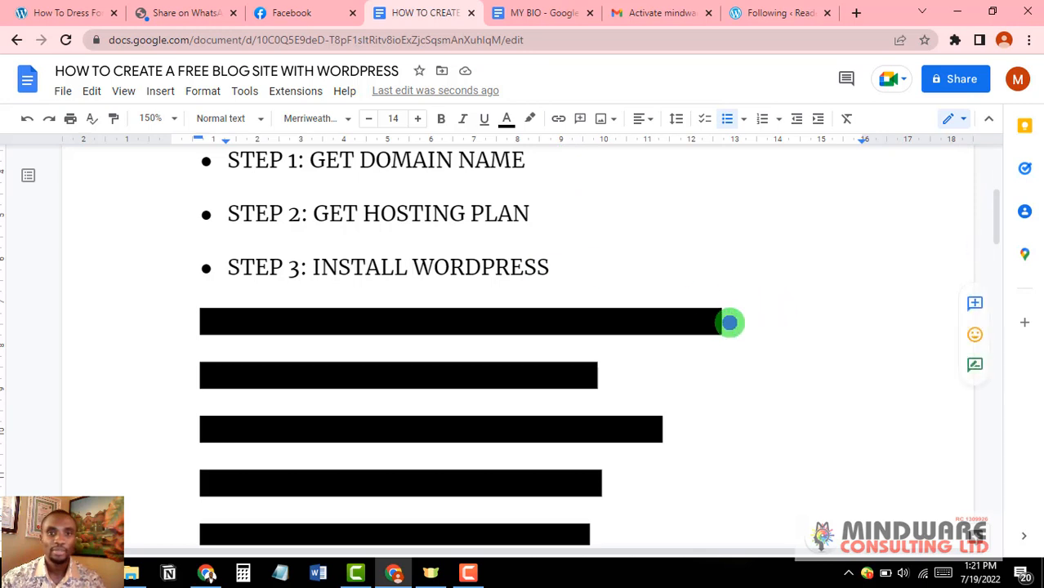
left_click_drag(730, 324, 164, 310)
left_click(530, 120)
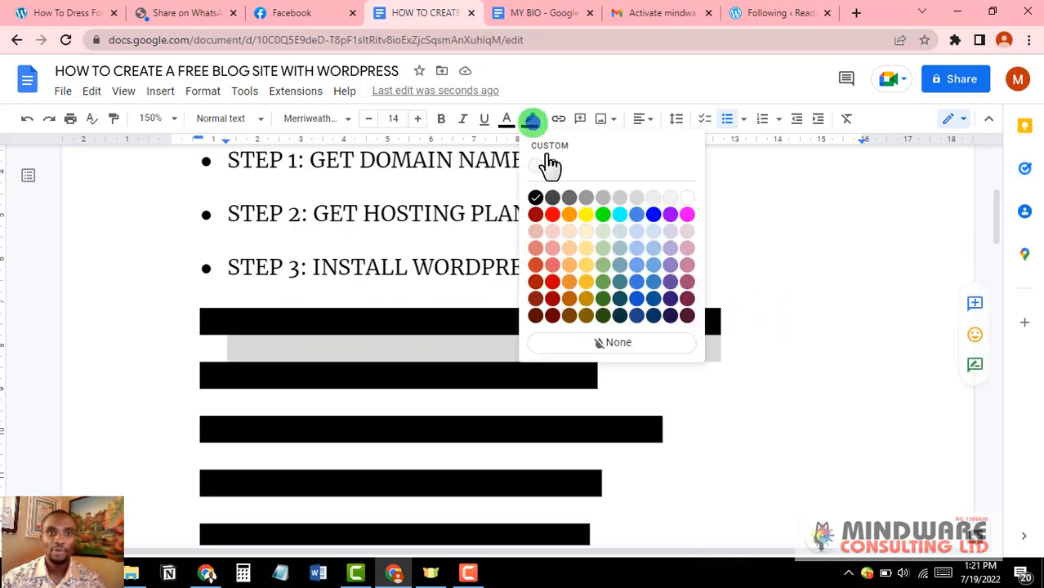
left_click(687, 197)
left_click(751, 352)
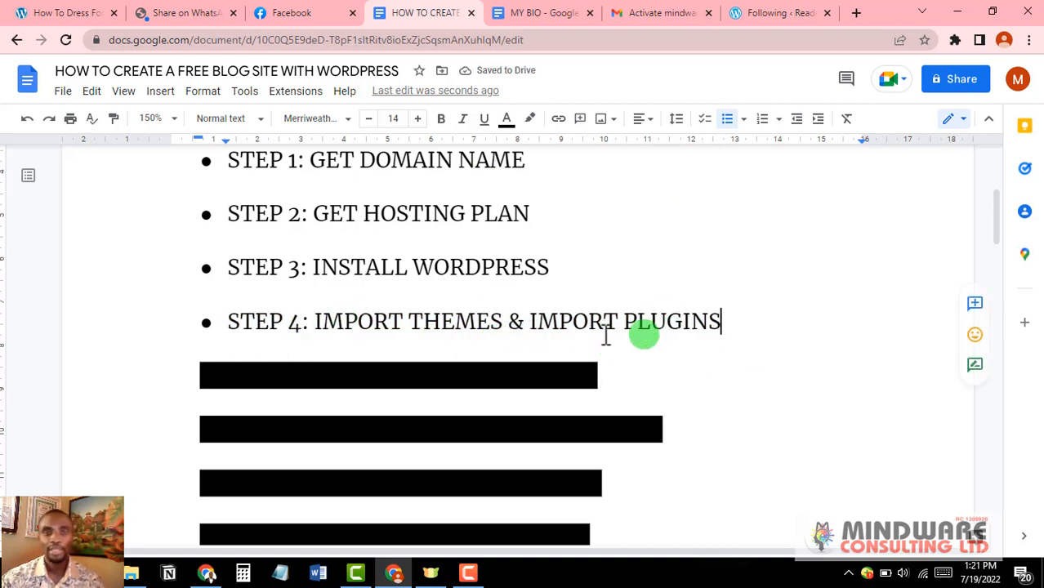
Step: Remove the black highlight from the STEP 5 and STEP 6 lines
scroll(627, 358, "down", 1)
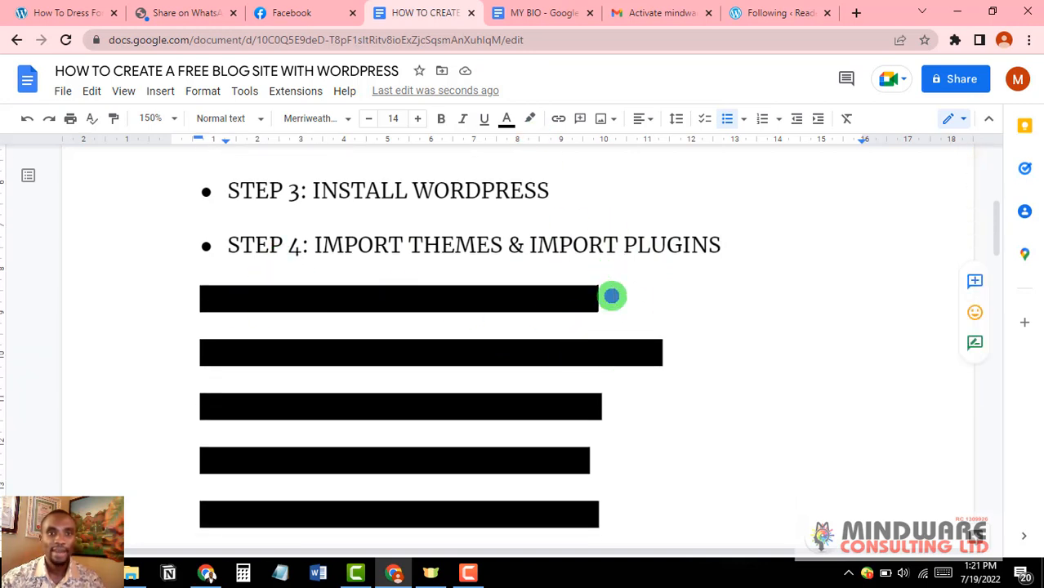
left_click_drag(611, 297, 166, 283)
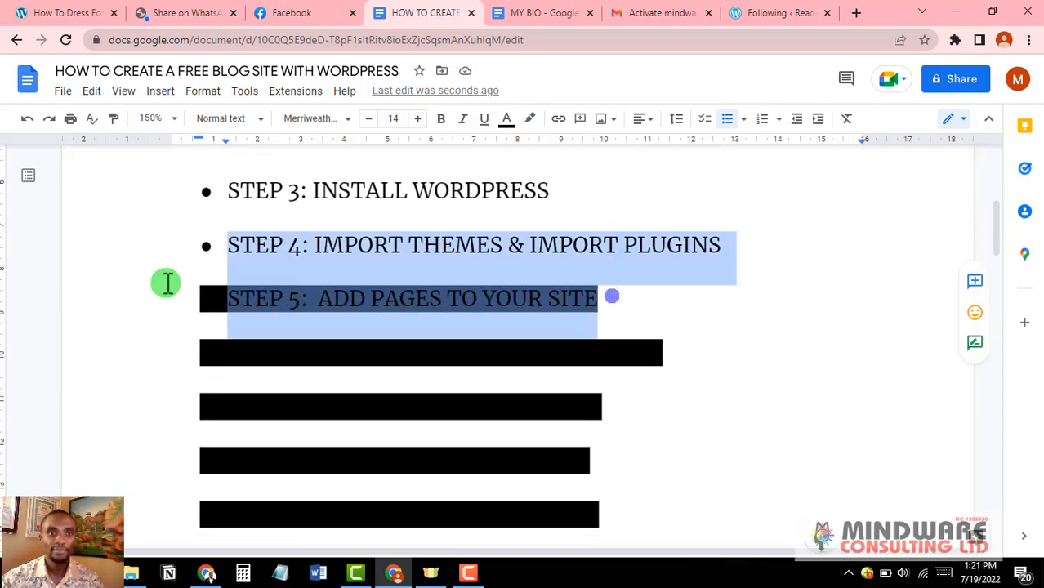
left_click(530, 119)
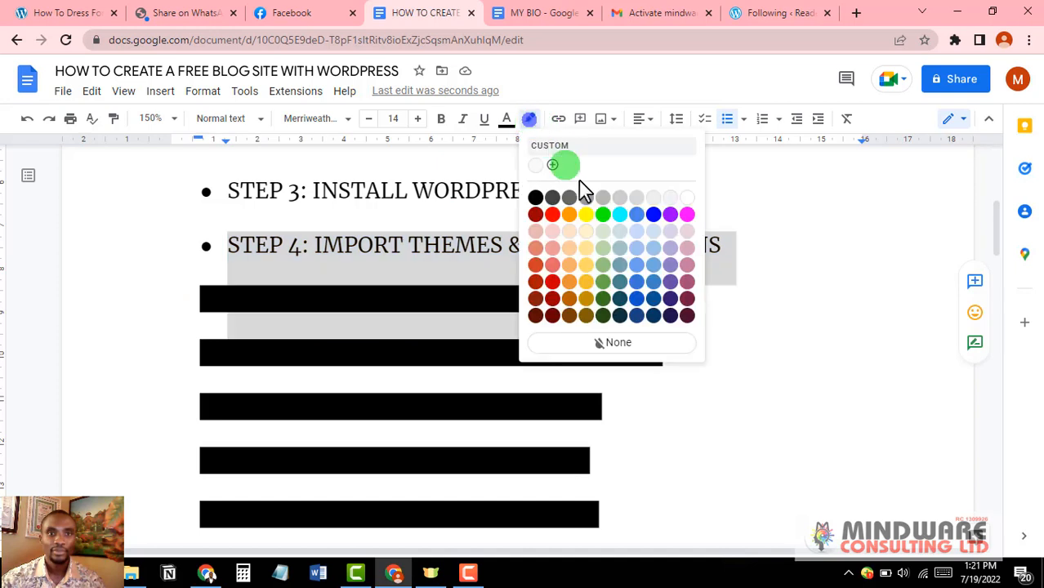
left_click(687, 197)
left_click(695, 304)
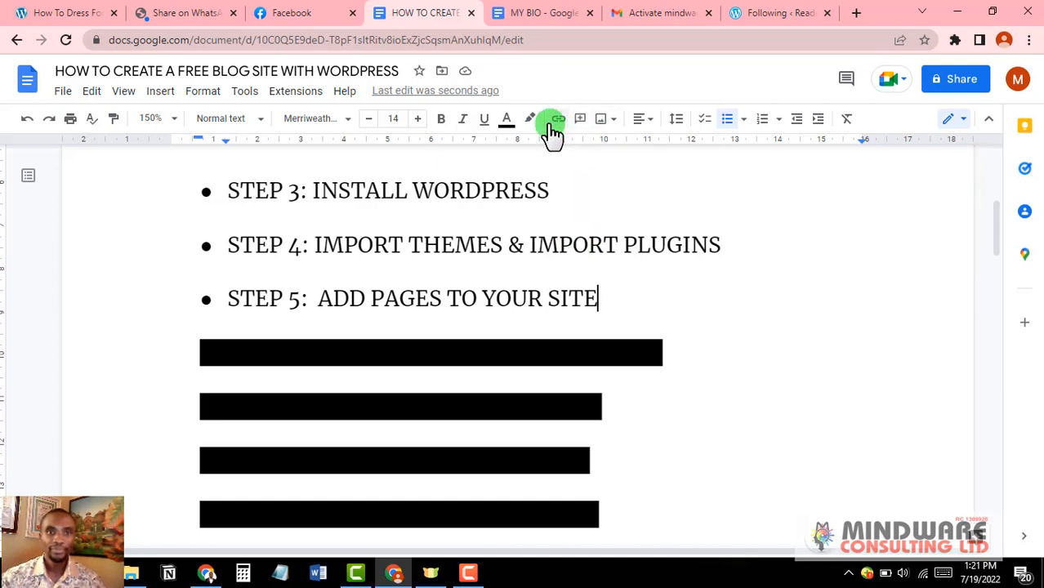
left_click_drag(665, 351, 187, 359)
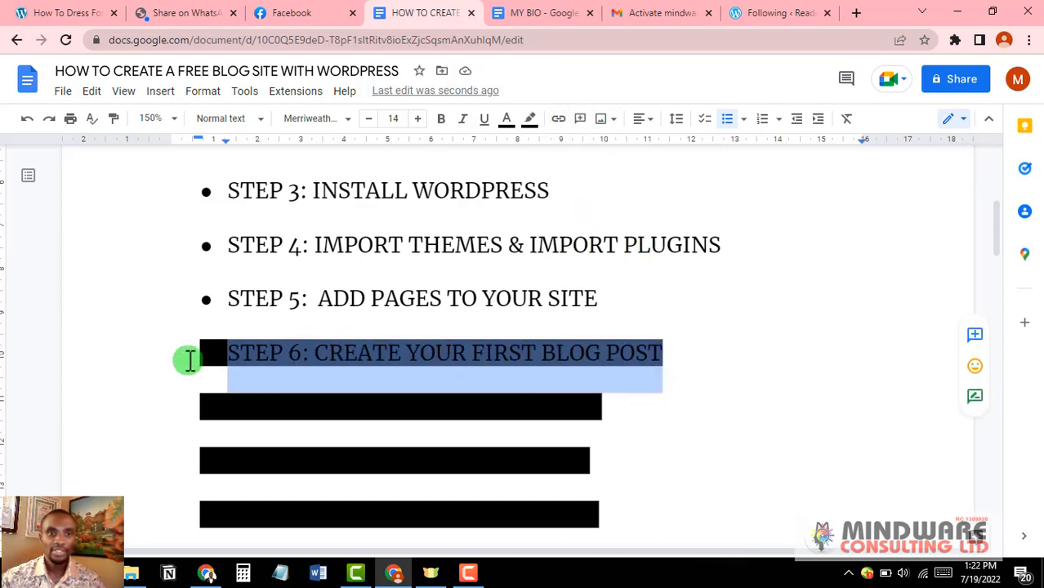
left_click(529, 119)
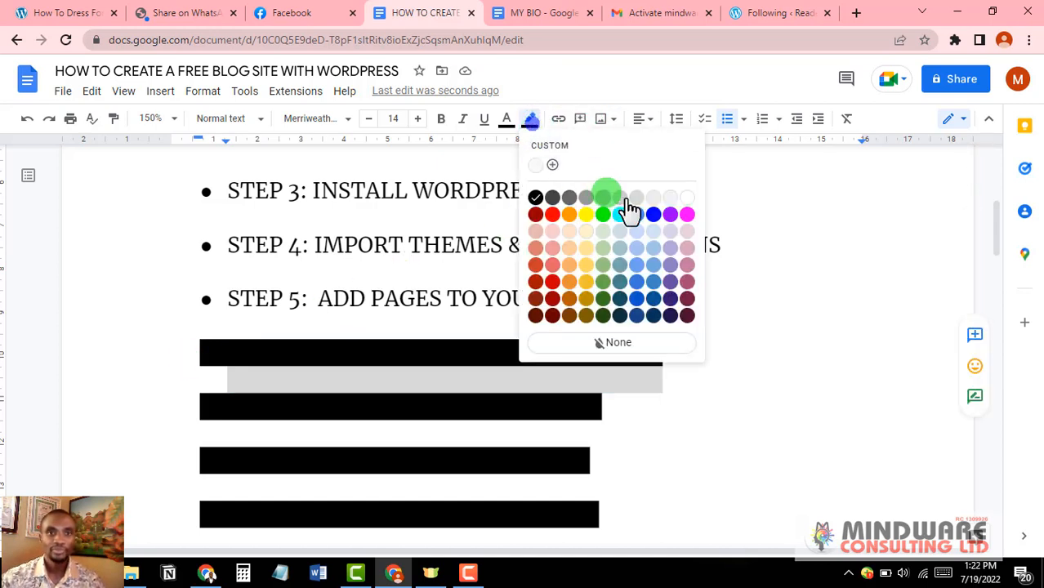
left_click(687, 199)
left_click(716, 421)
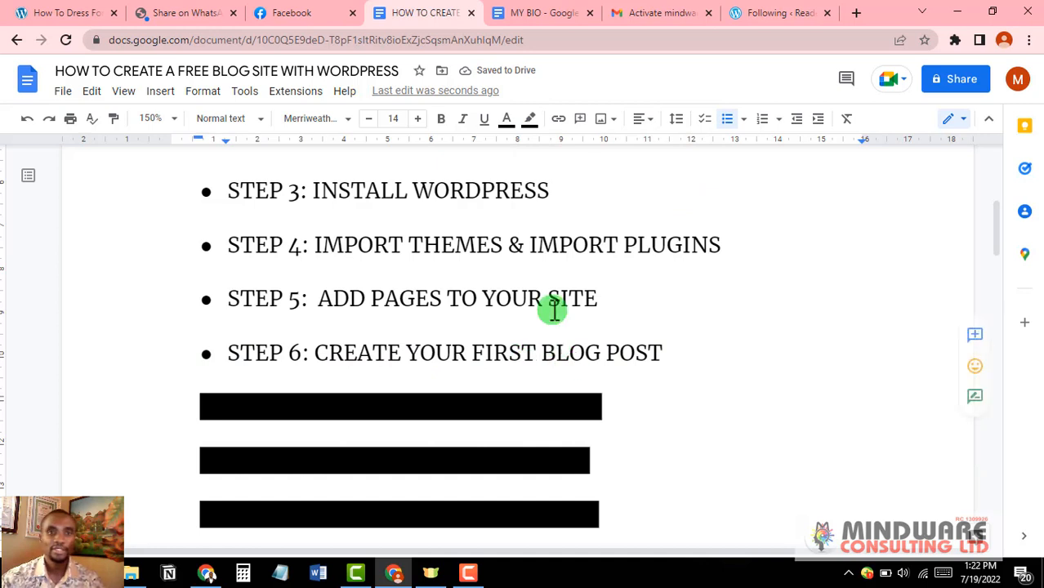
Step: Turn the STEP 7 and STEP 8 highlights white so both lines are readable
left_click(621, 411)
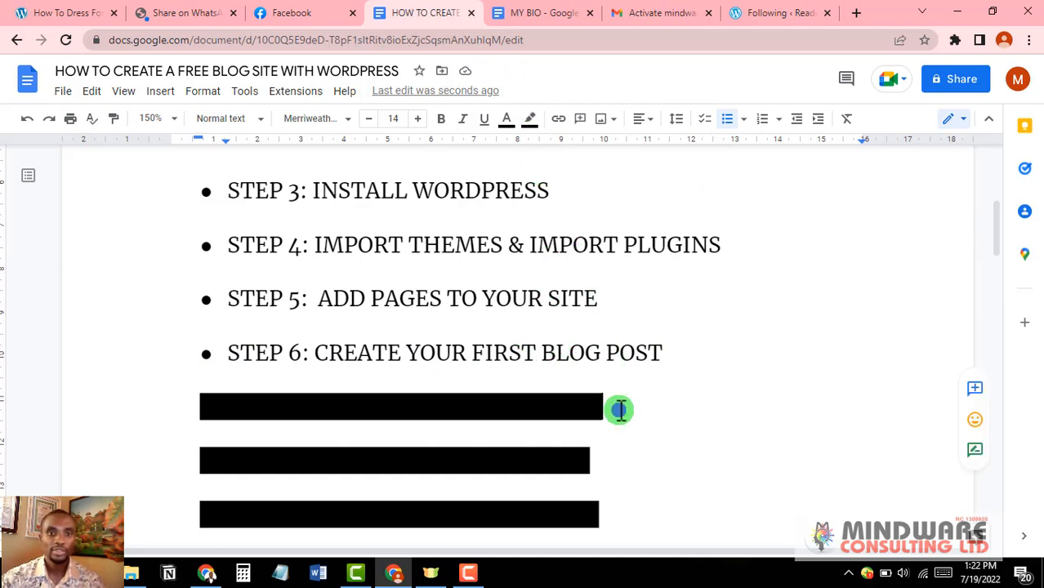
left_click_drag(620, 410, 229, 404)
left_click(532, 120)
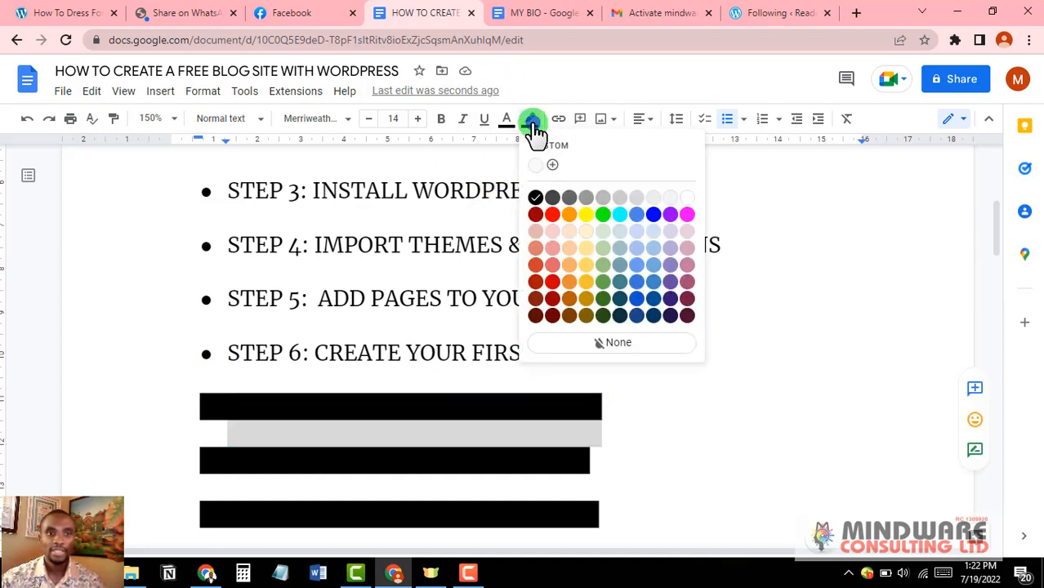
left_click(689, 197)
scroll(617, 385, "down", 1)
left_click(601, 366)
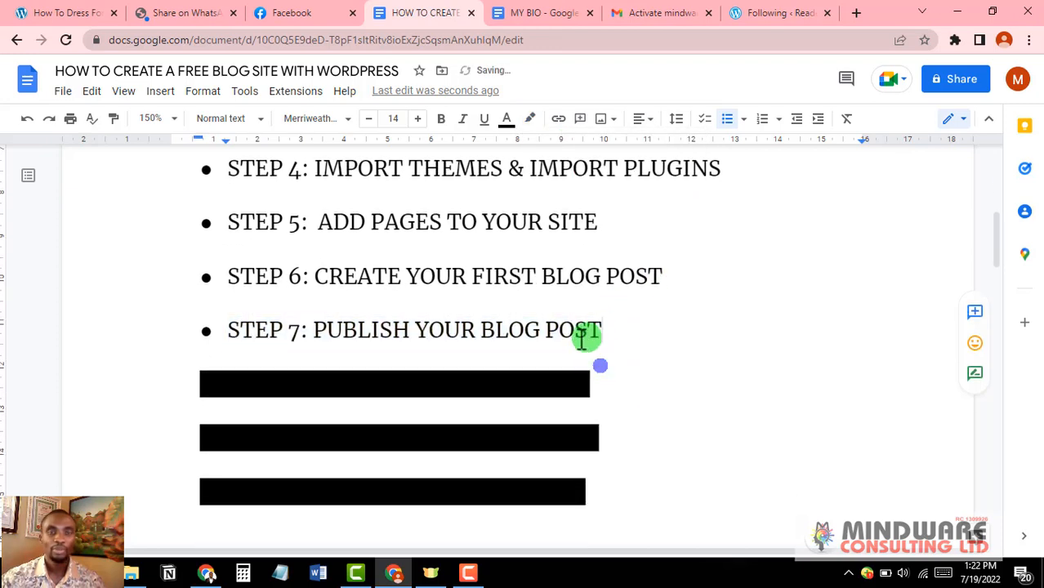
scroll(571, 340, "down", 1)
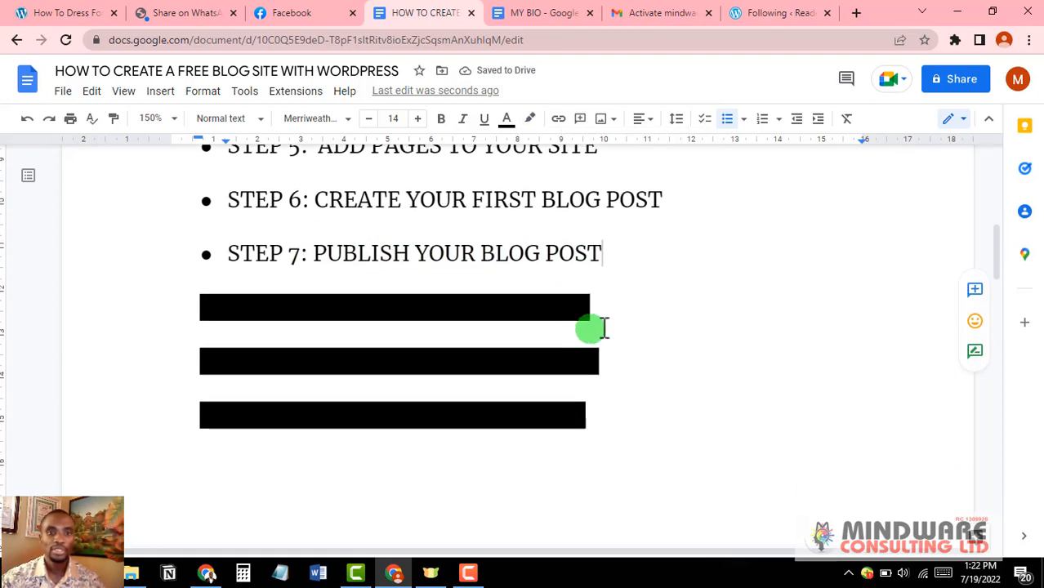
left_click_drag(606, 313, 181, 315)
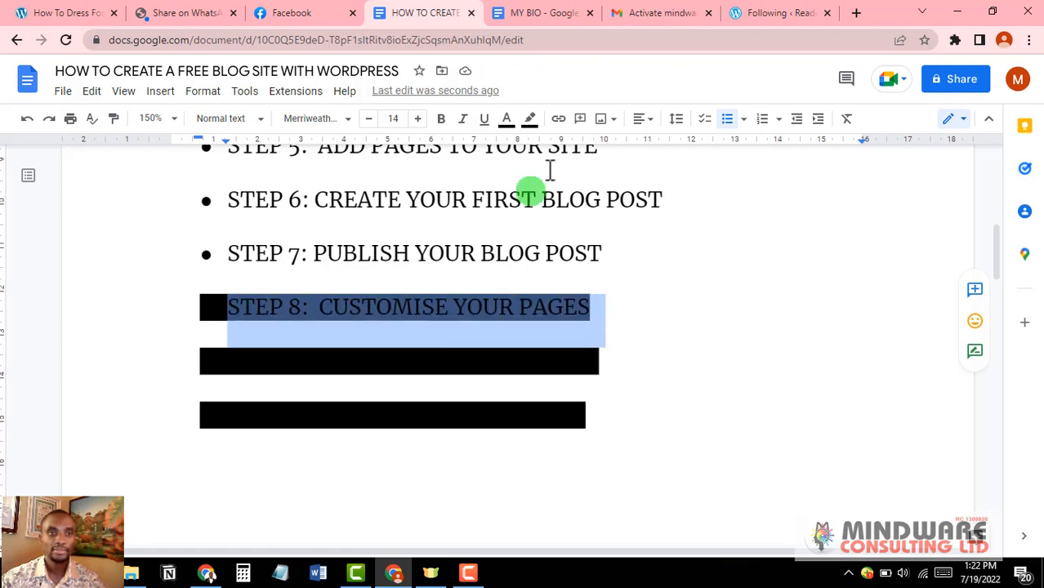
left_click(530, 118)
left_click(689, 198)
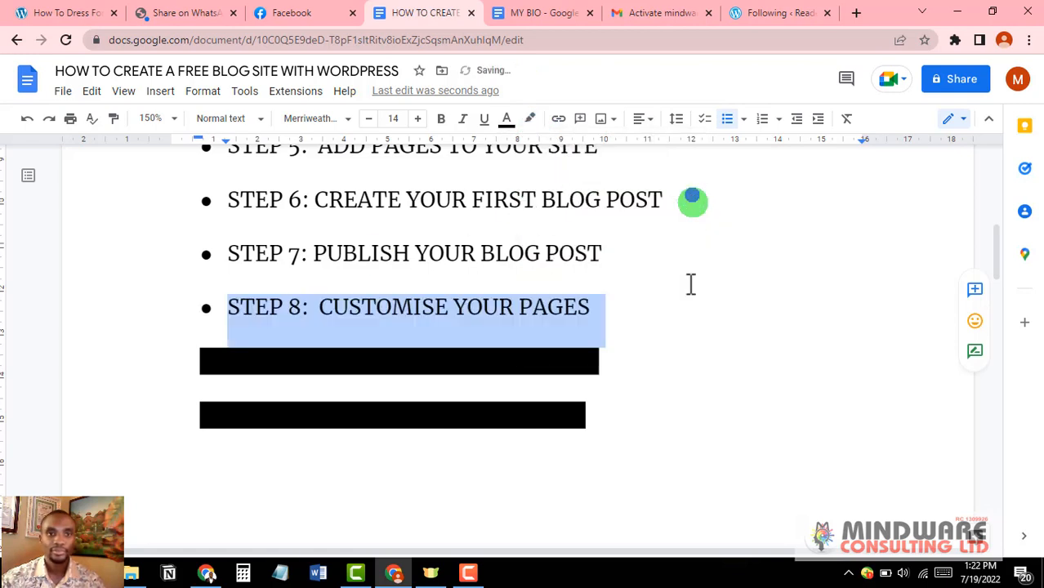
left_click(688, 303)
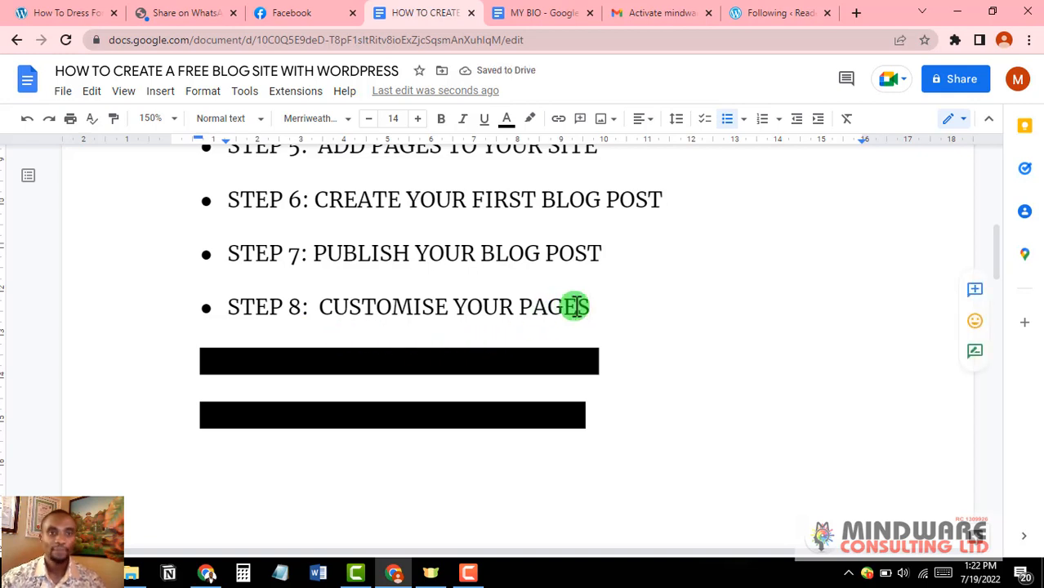
Step: Whiten the highlights on STEP 9 and STEP 10: EDIT BLOGGER PROFILE
scroll(594, 306, "down", 2)
scroll(604, 292, "up", 1)
left_click_drag(601, 286, 204, 287)
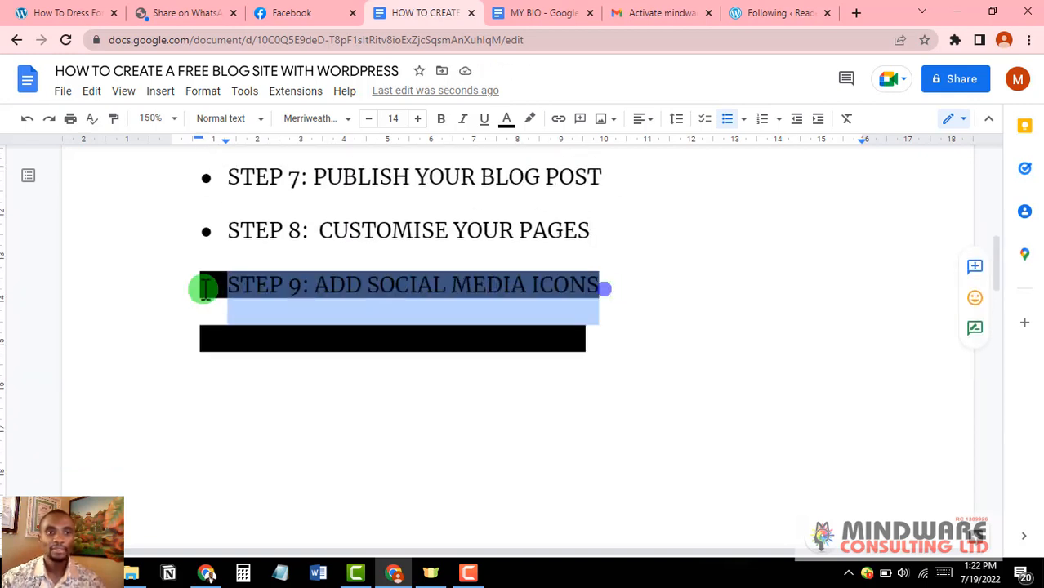
left_click(530, 119)
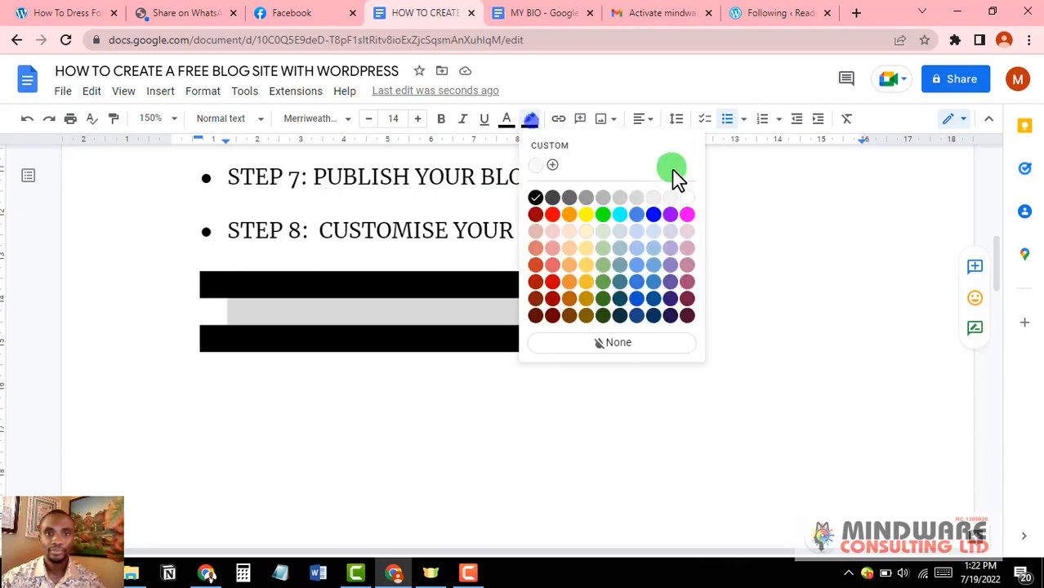
left_click(687, 197)
left_click(743, 294)
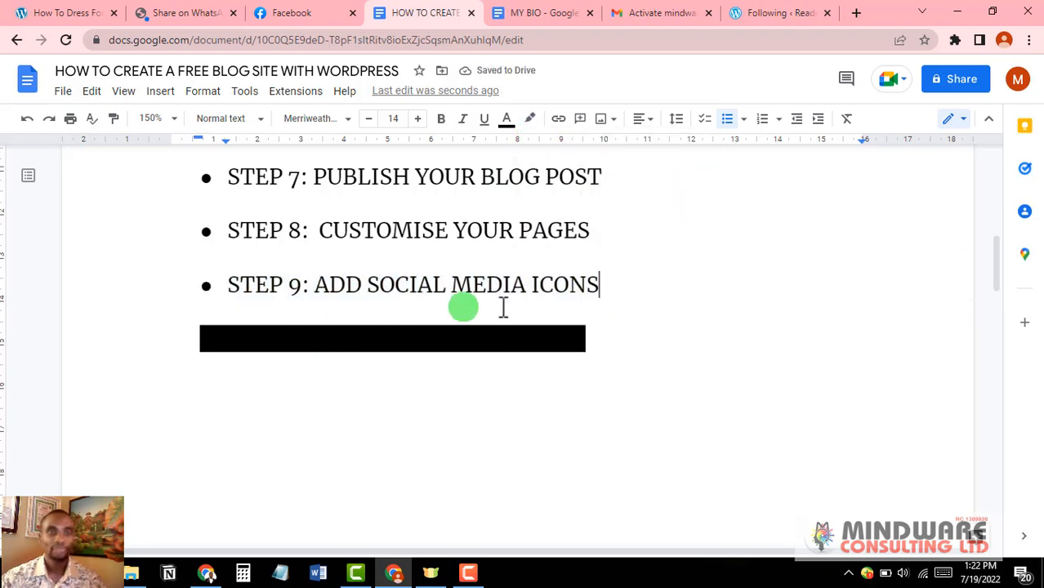
left_click(603, 339)
left_click_drag(603, 340, 167, 338)
left_click(530, 123)
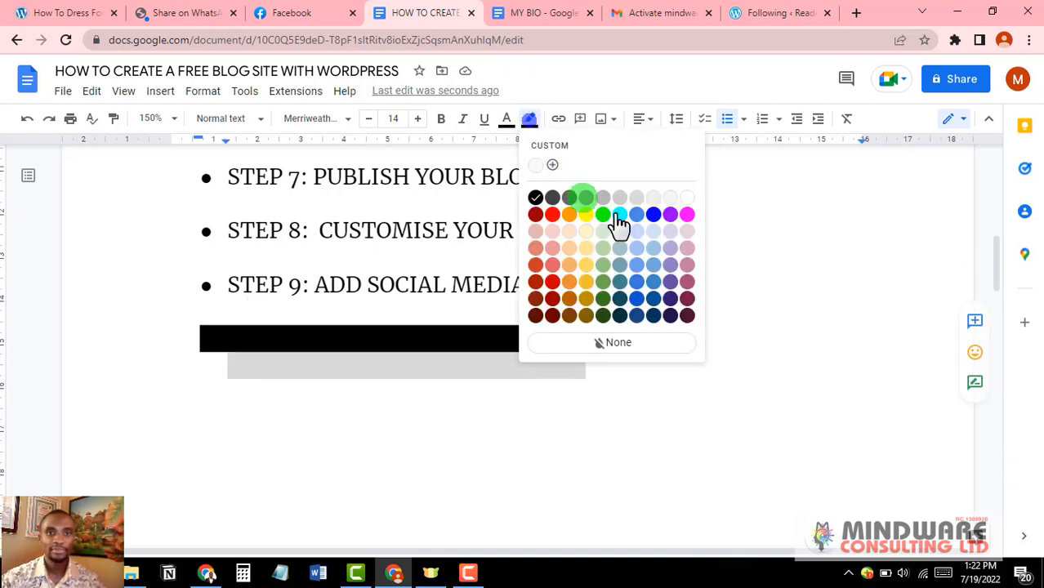
left_click(685, 202)
left_click(652, 327)
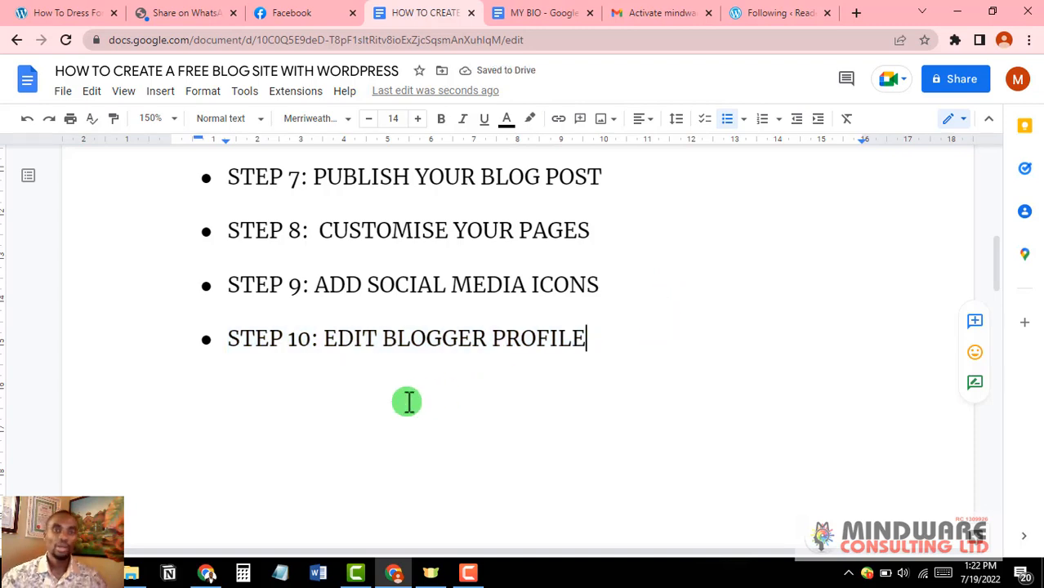
Step: Scroll back to the document title, then down to show STEP 1 through STEP 6
scroll(532, 376, "up", 2)
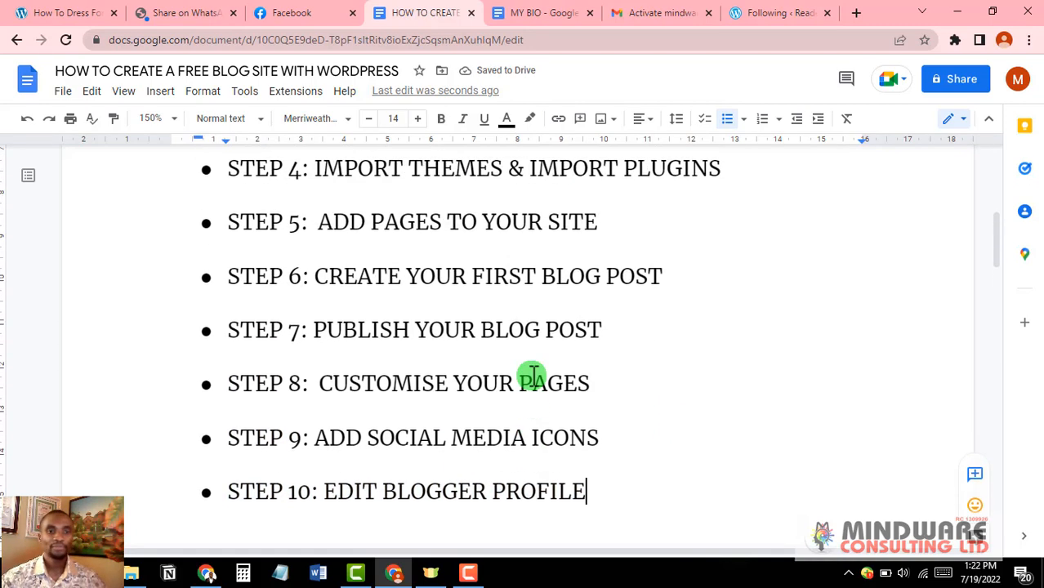
scroll(533, 376, "up", 4)
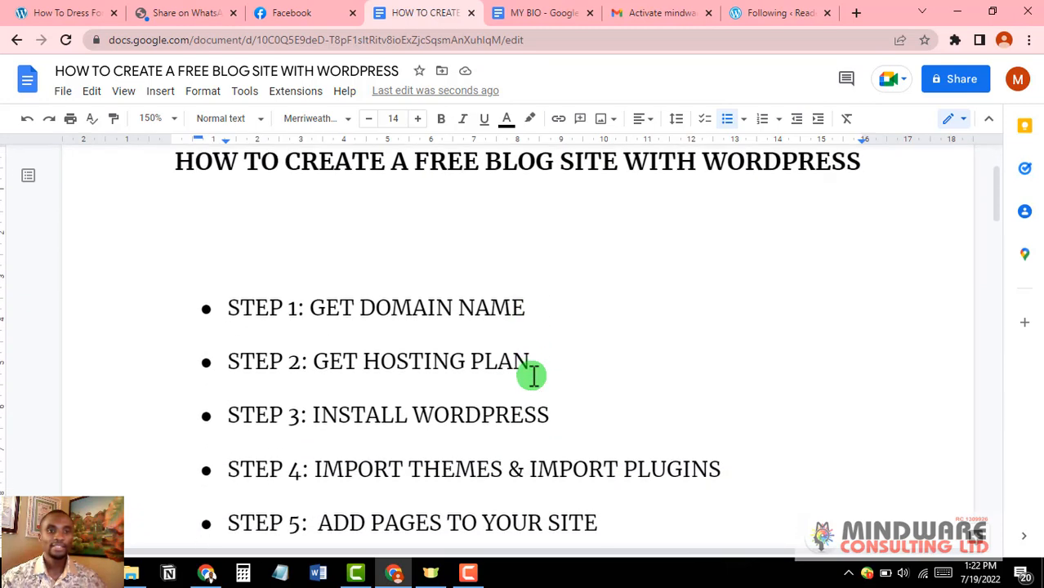
scroll(532, 376, "down", 1)
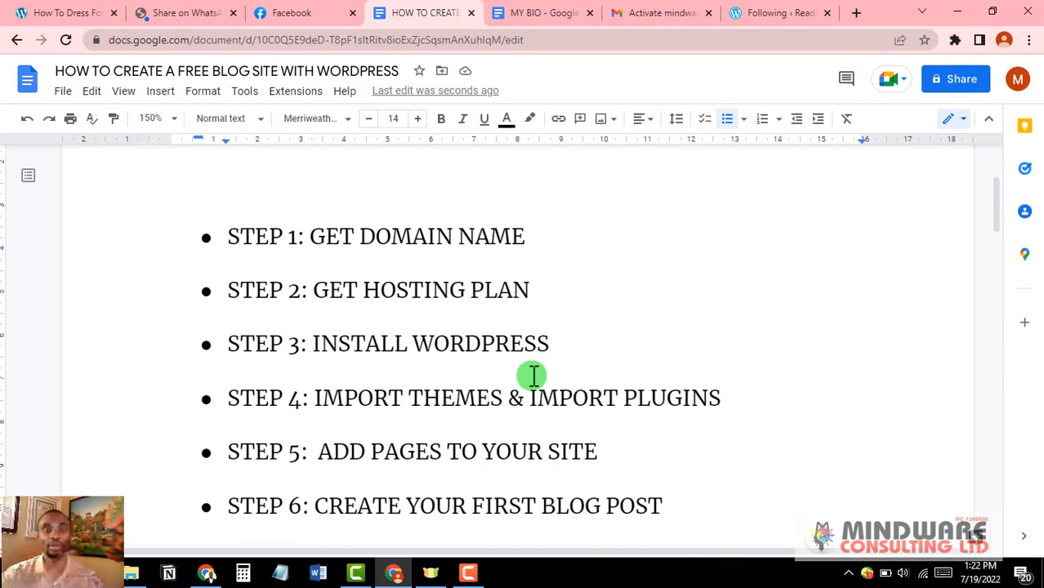